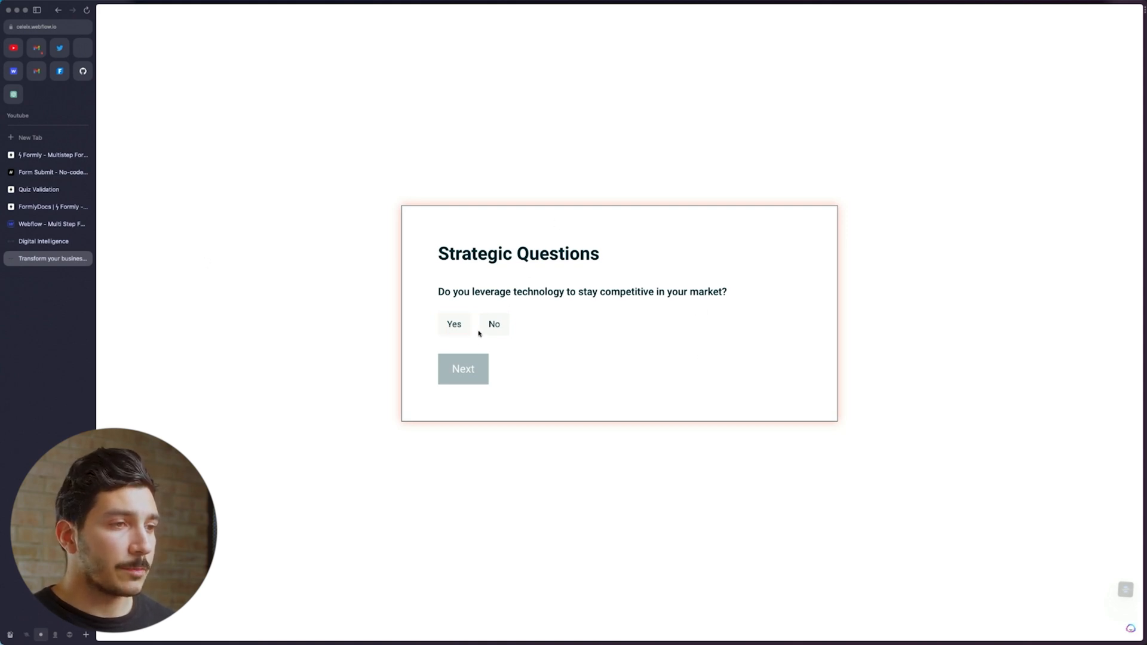
Answer the strategic questions: Yes on technology competitiveness and ROI, No on analytics, BI and visualization
click(456, 329)
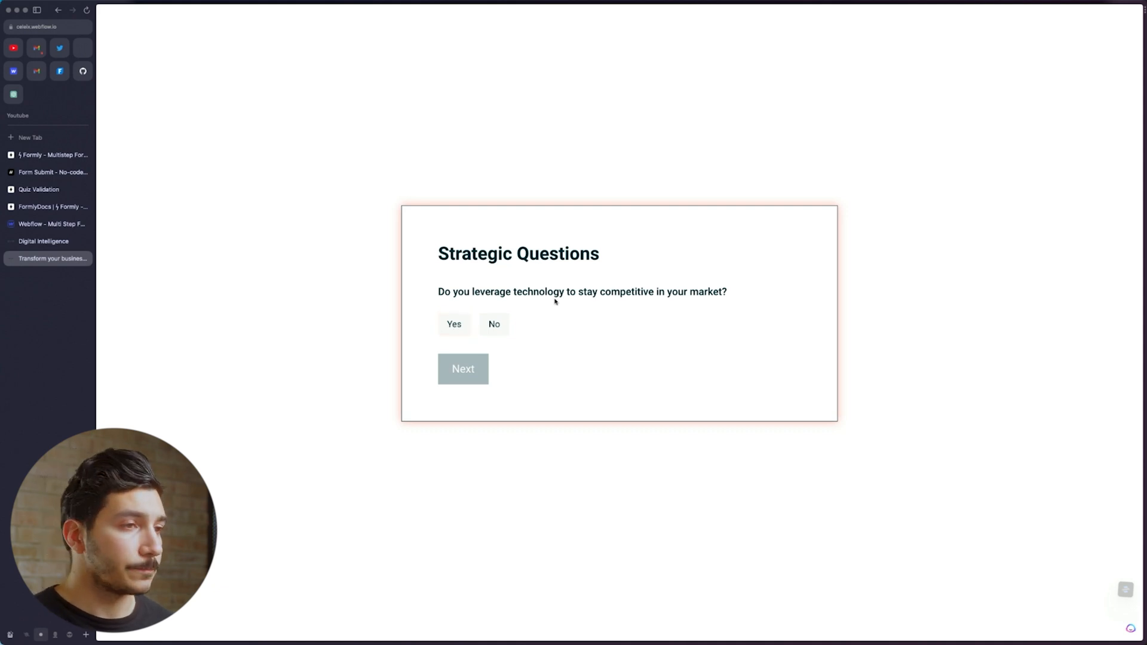
click(461, 330)
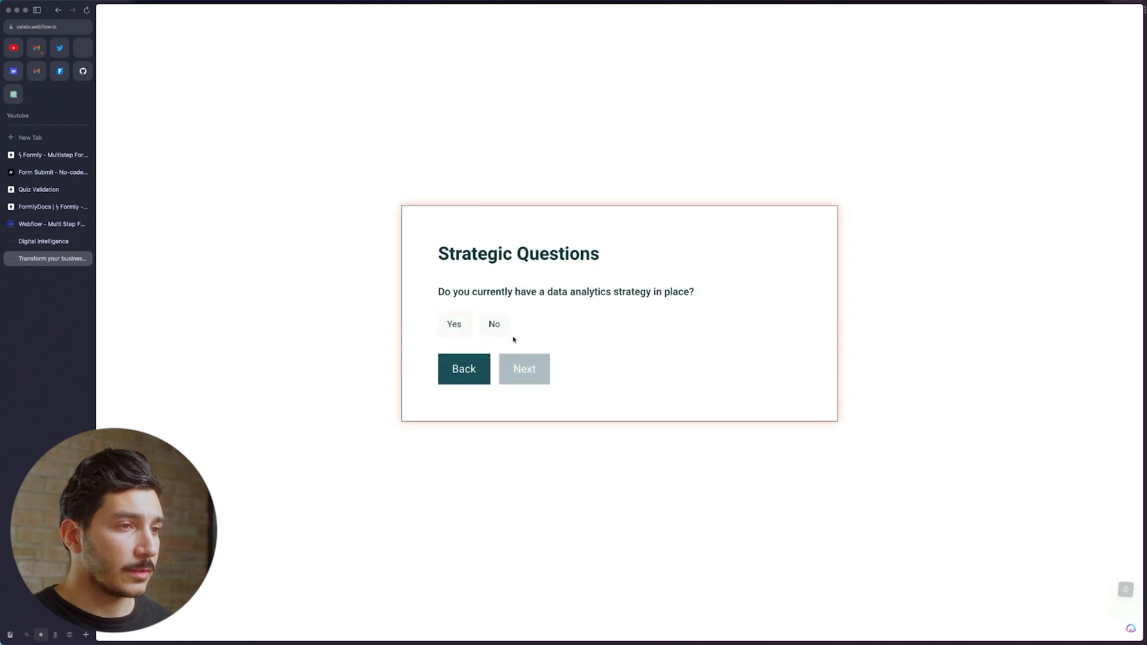
click(492, 331)
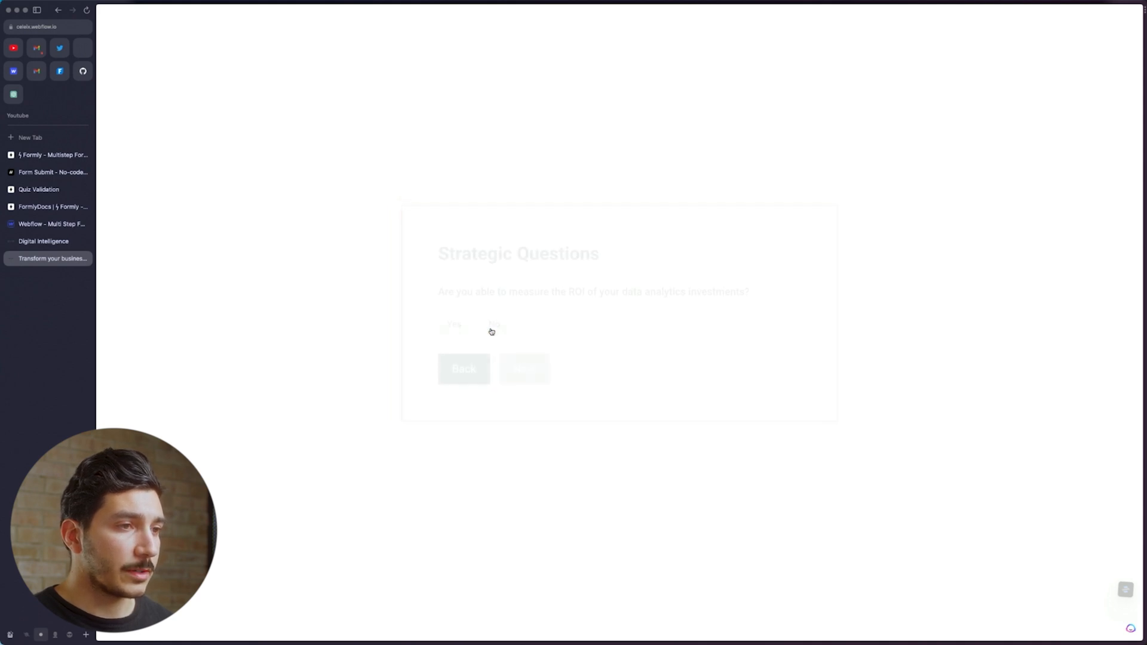
click(454, 328)
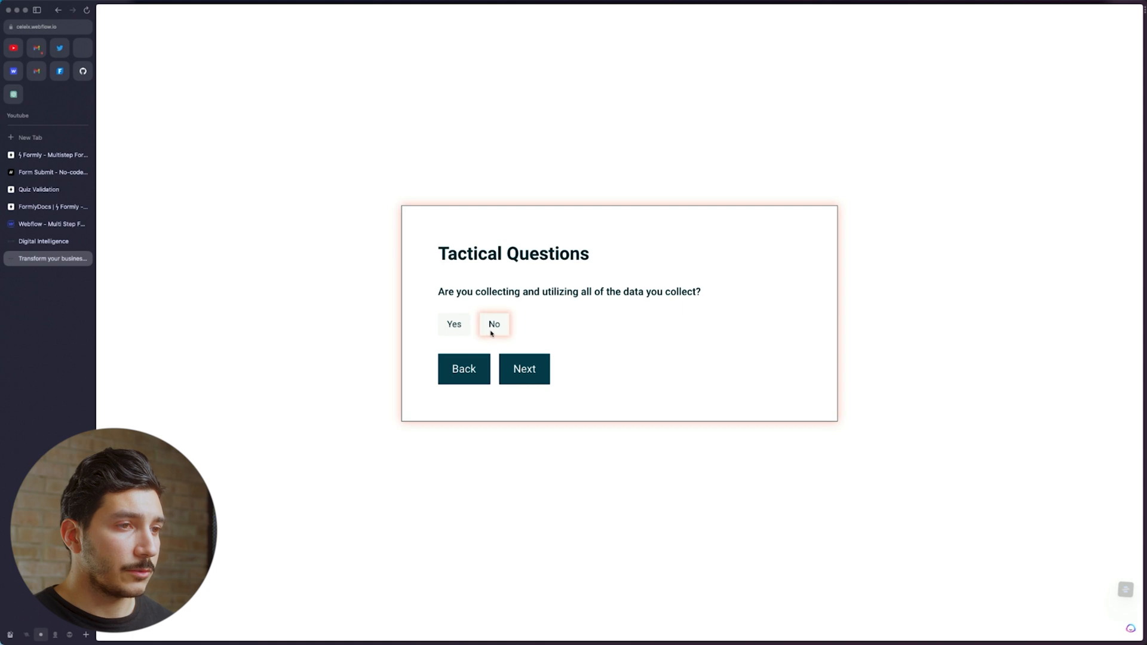
click(492, 333)
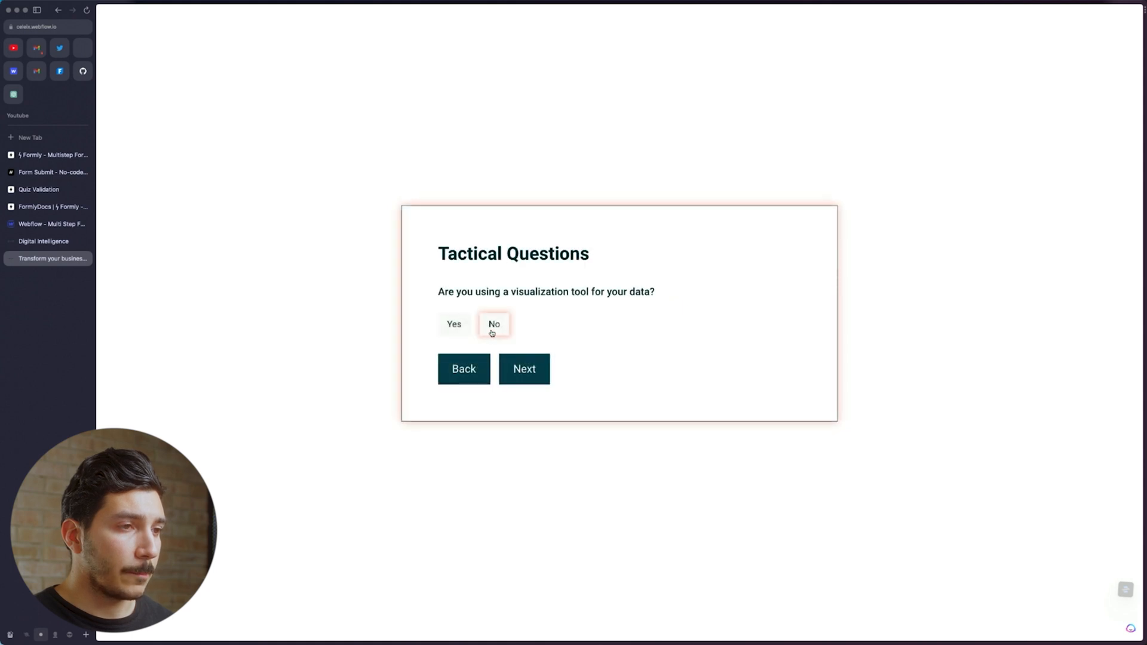
click(483, 326)
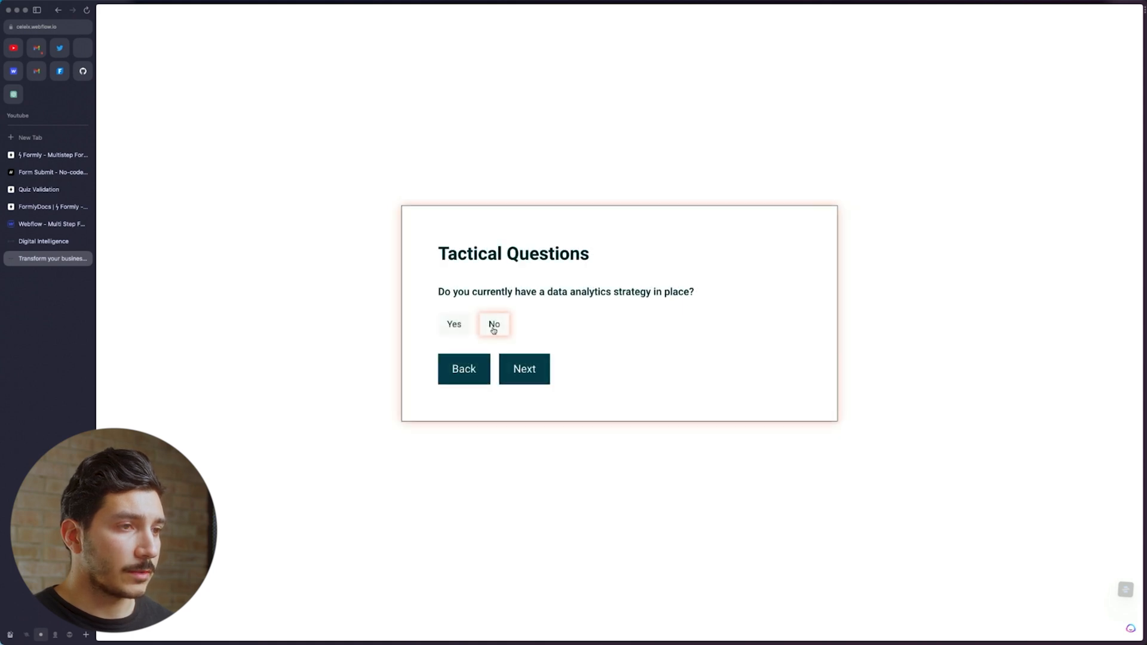
Answer the tactical and operational questions, from scattered data and KPIs to the team's data access
click(494, 328)
click(456, 331)
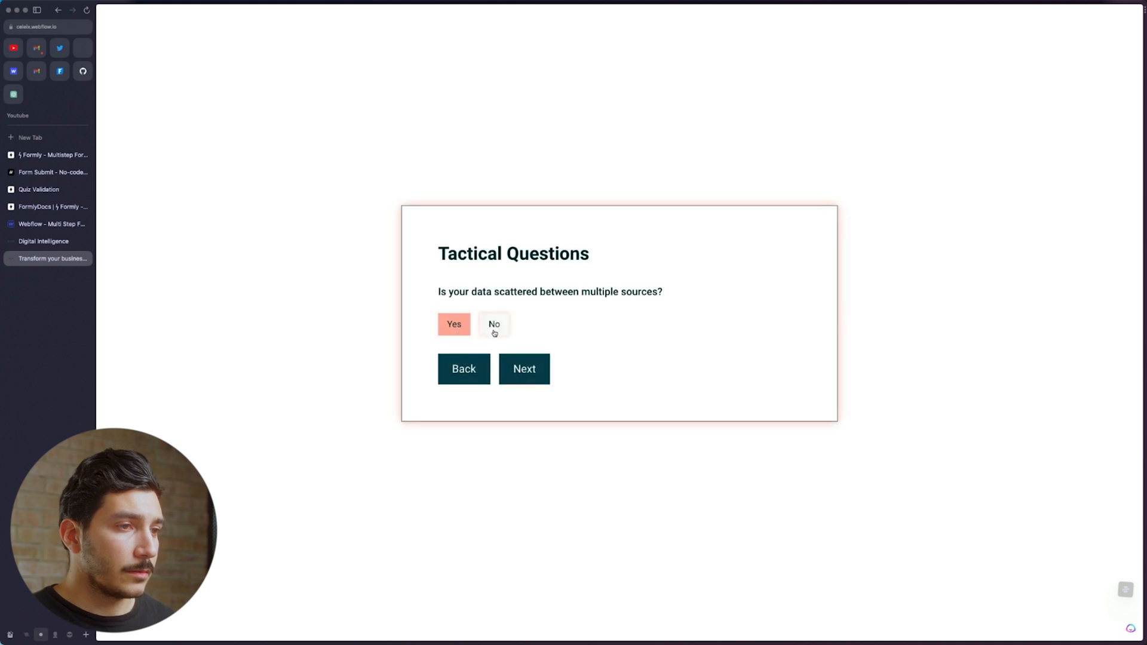
click(499, 332)
click(463, 332)
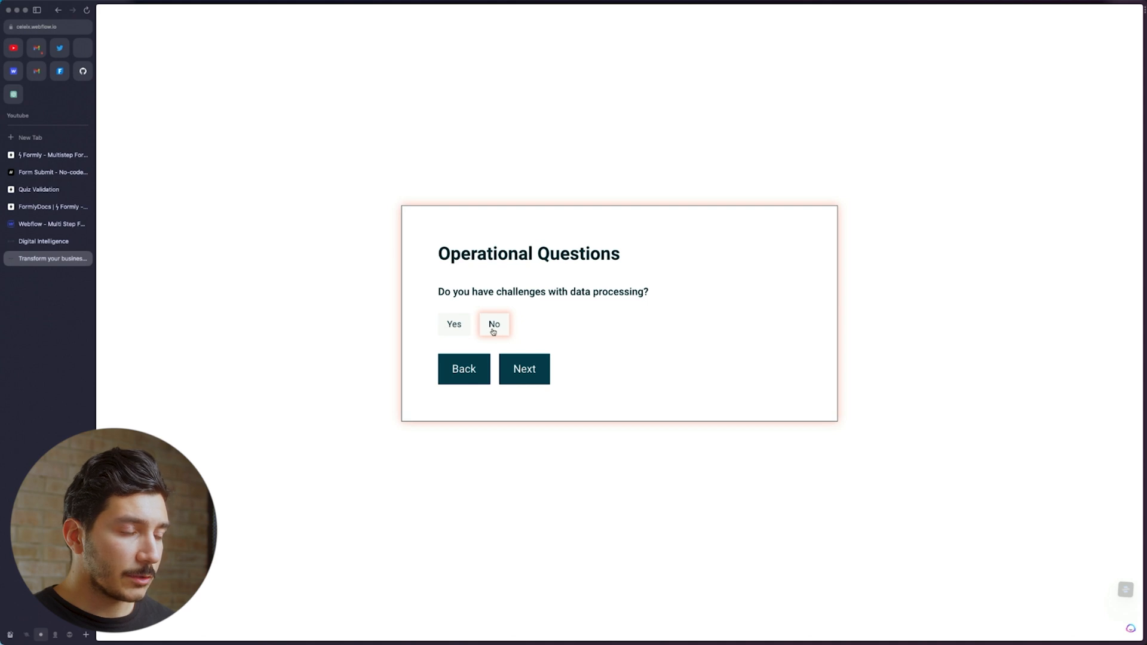
click(459, 329)
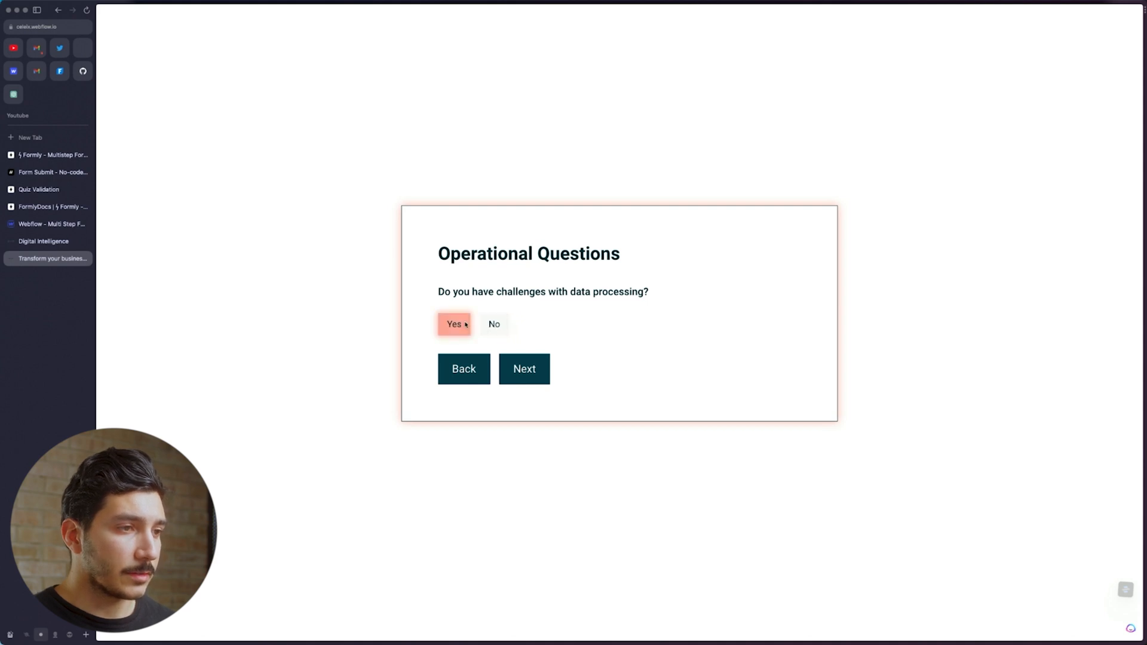
click(492, 325)
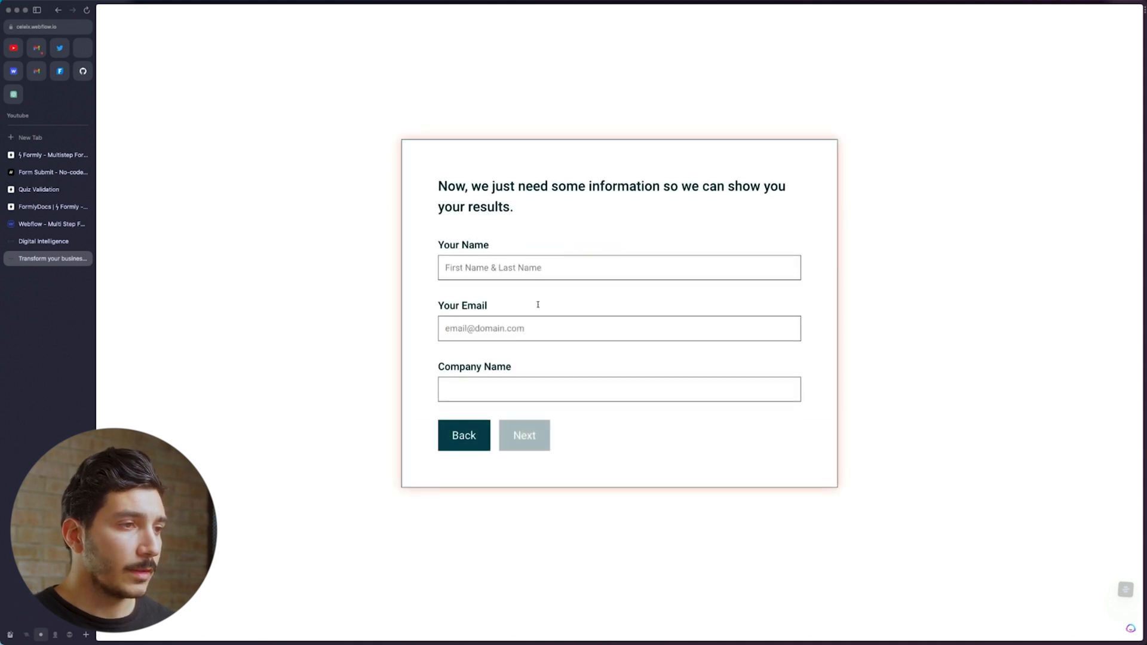
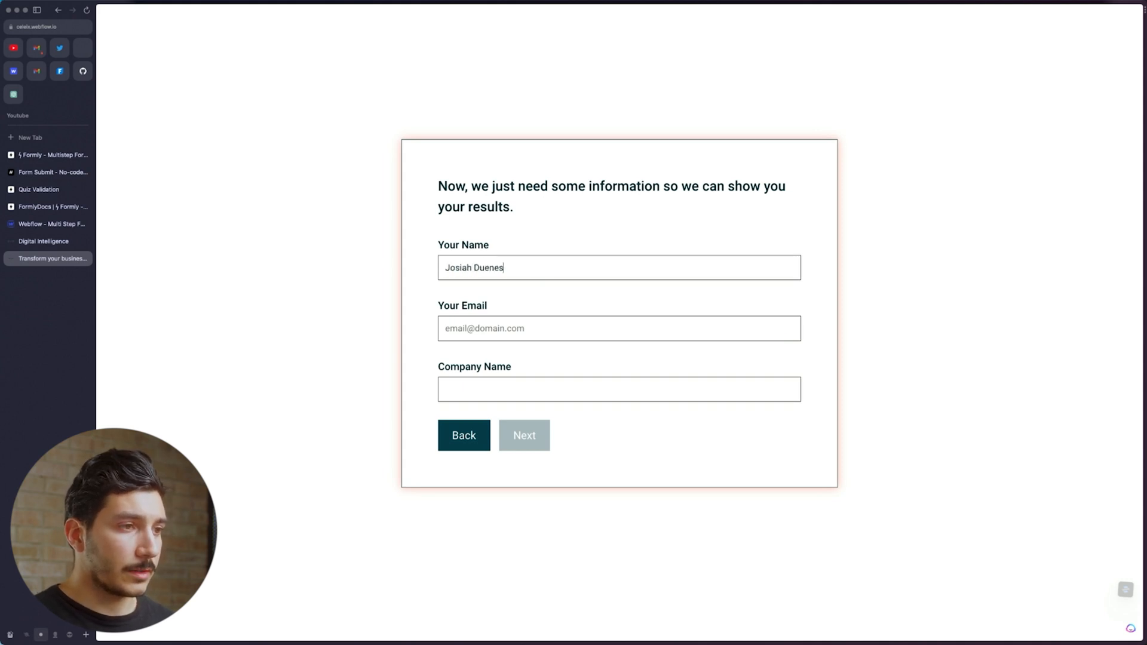
Enter the contact's name, e-mail and company name, then submit for the growth results
key(Tab)
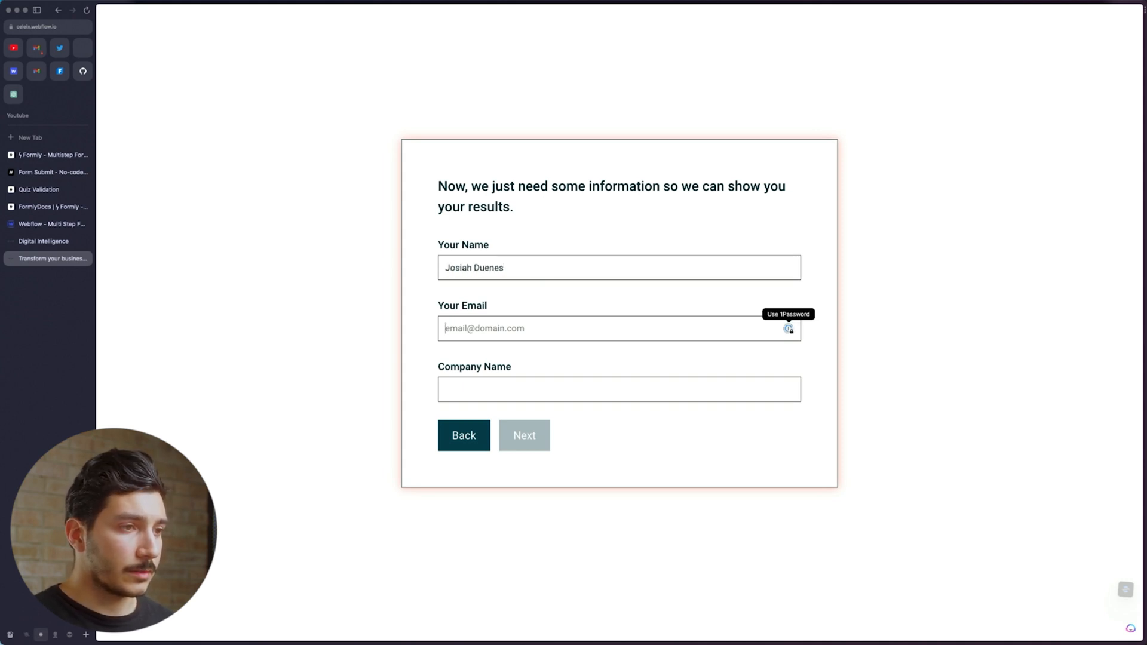
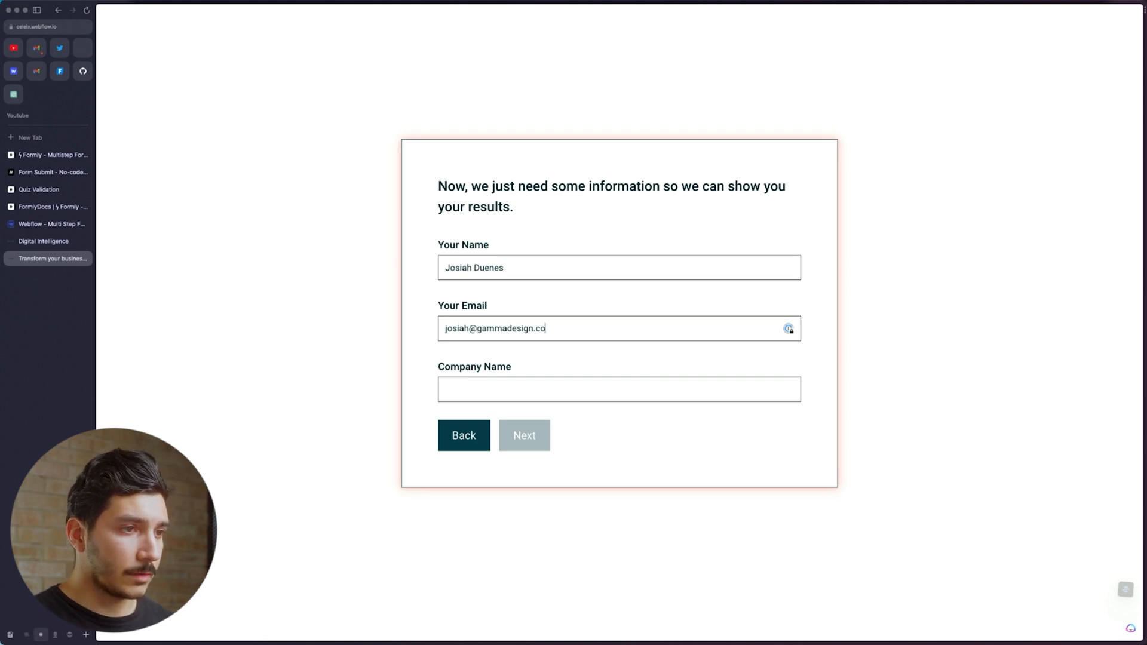
key(Tab)
text(Gamm)
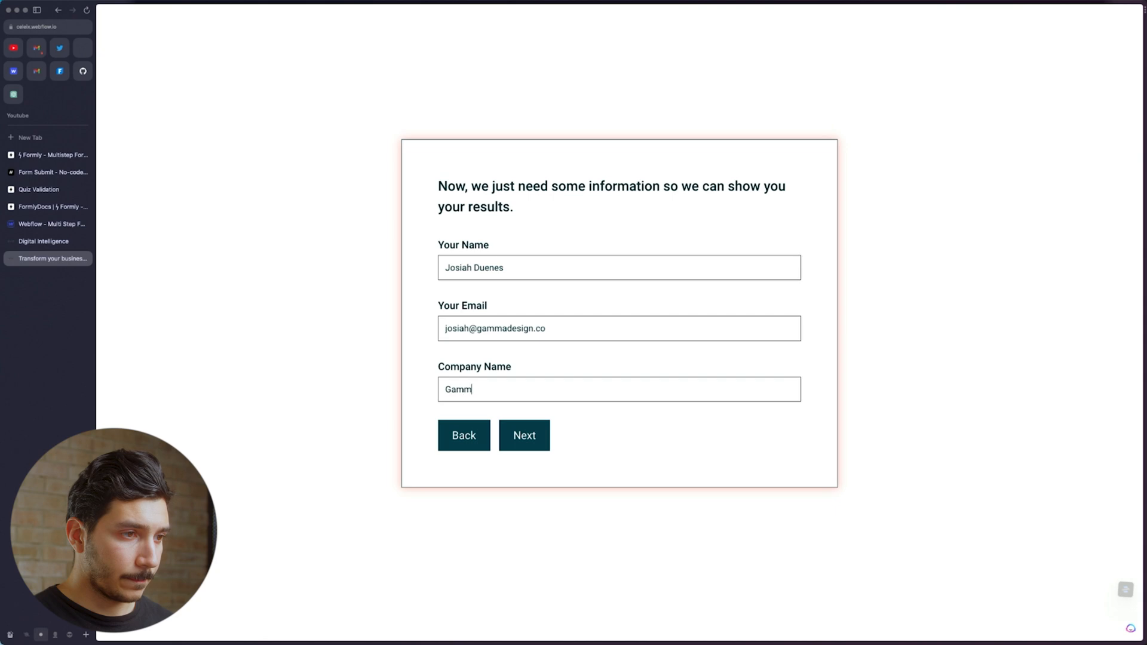
text(a Desinn)
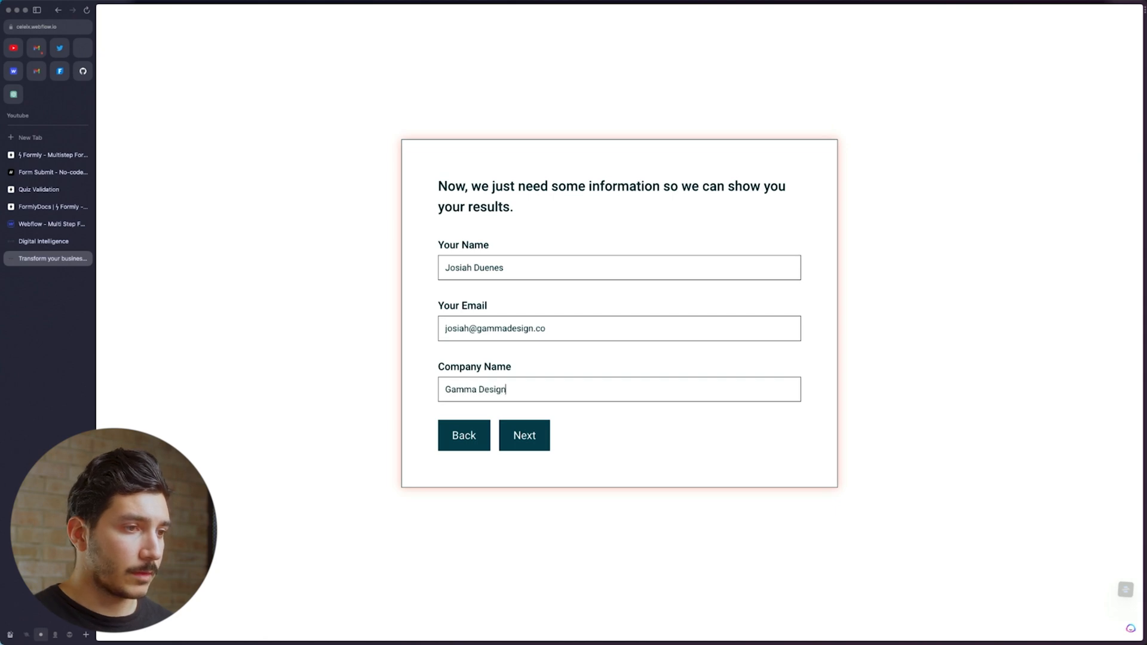
click(523, 446)
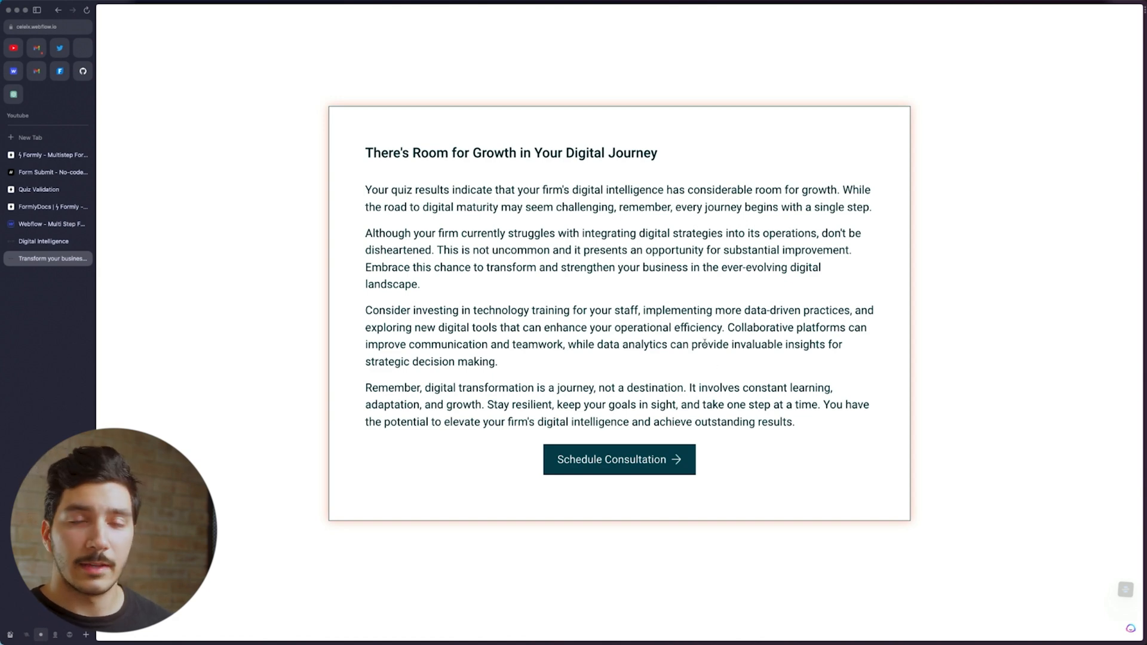
Back in the Webflow Designer, publish and open the staging domain of the multi-step form site
click(40, 226)
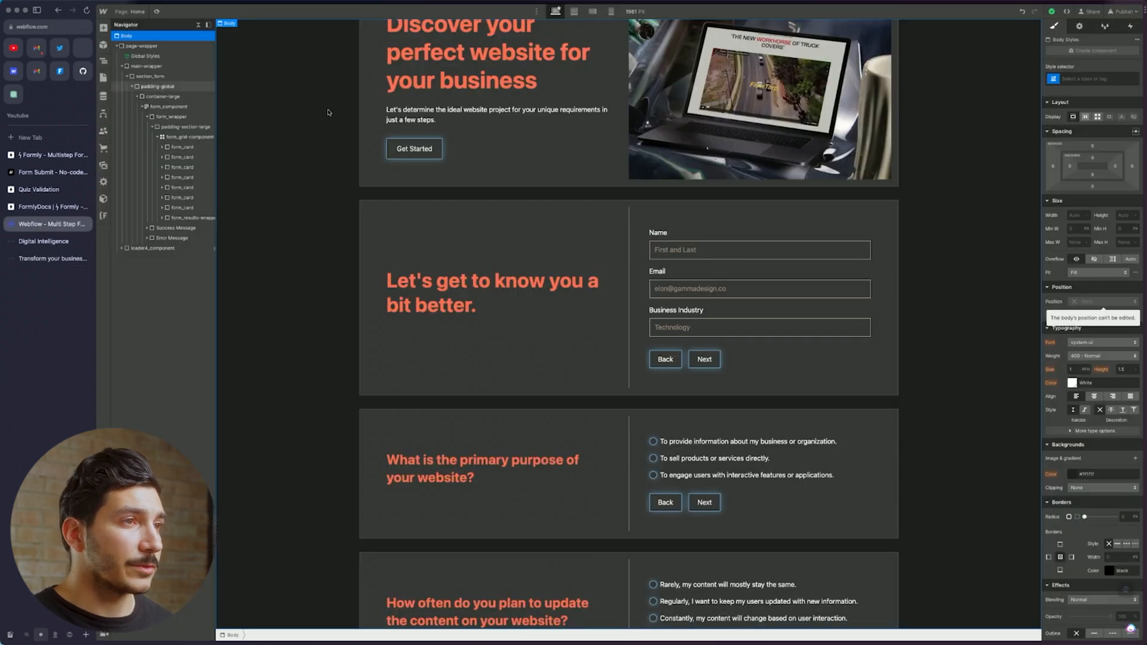
scroll(708, 251, up, 2)
scroll(708, 252, up, 1)
click(1122, 11)
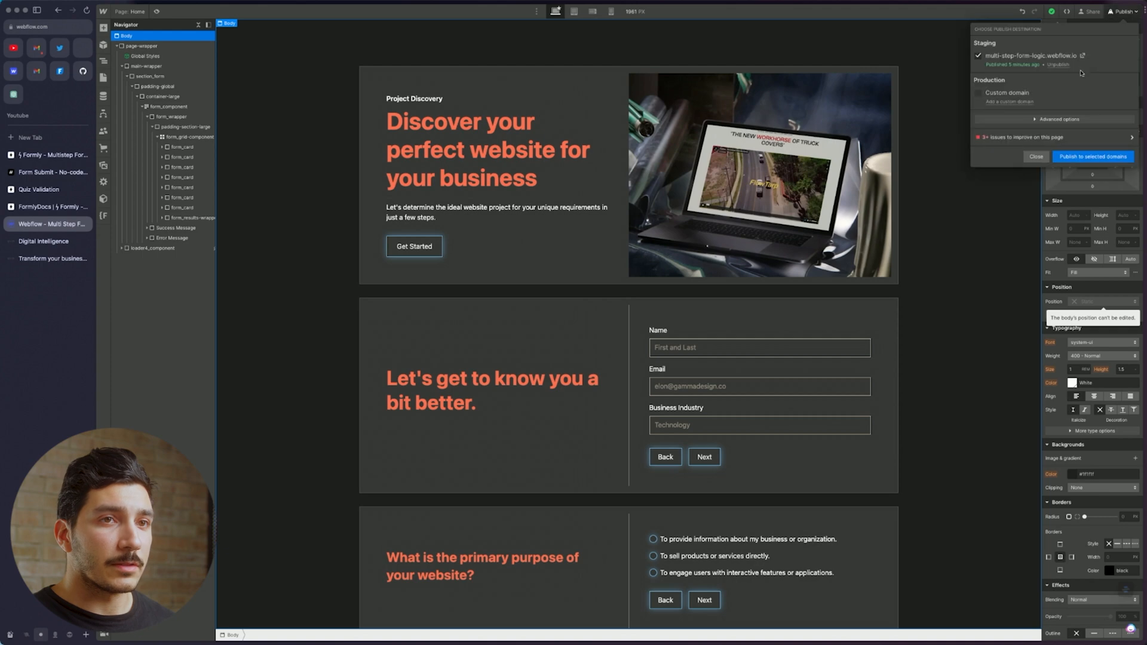
click(1082, 56)
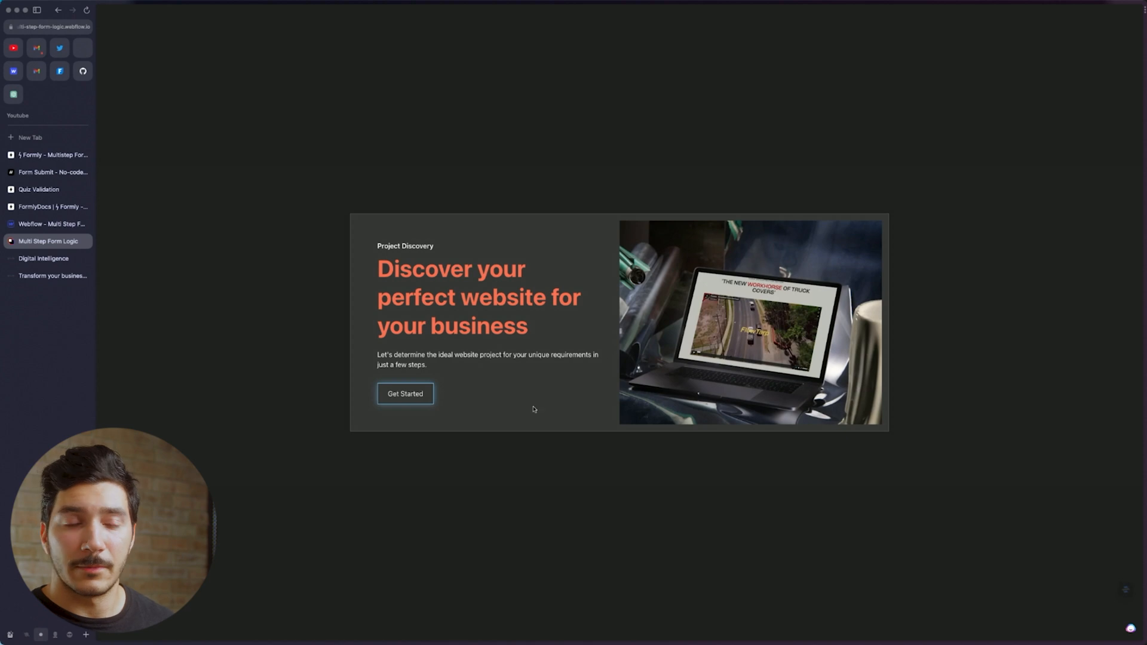
Start the Project Discovery form and enter the contact's name, e-mail and industry 'Design'
click(419, 396)
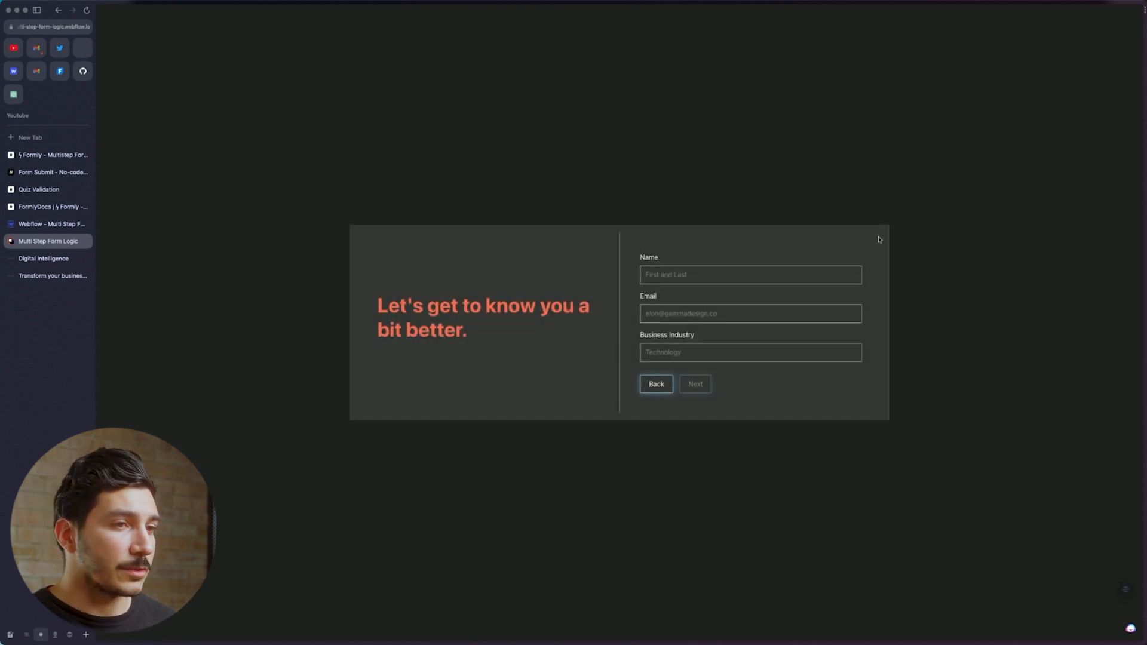
click(796, 271)
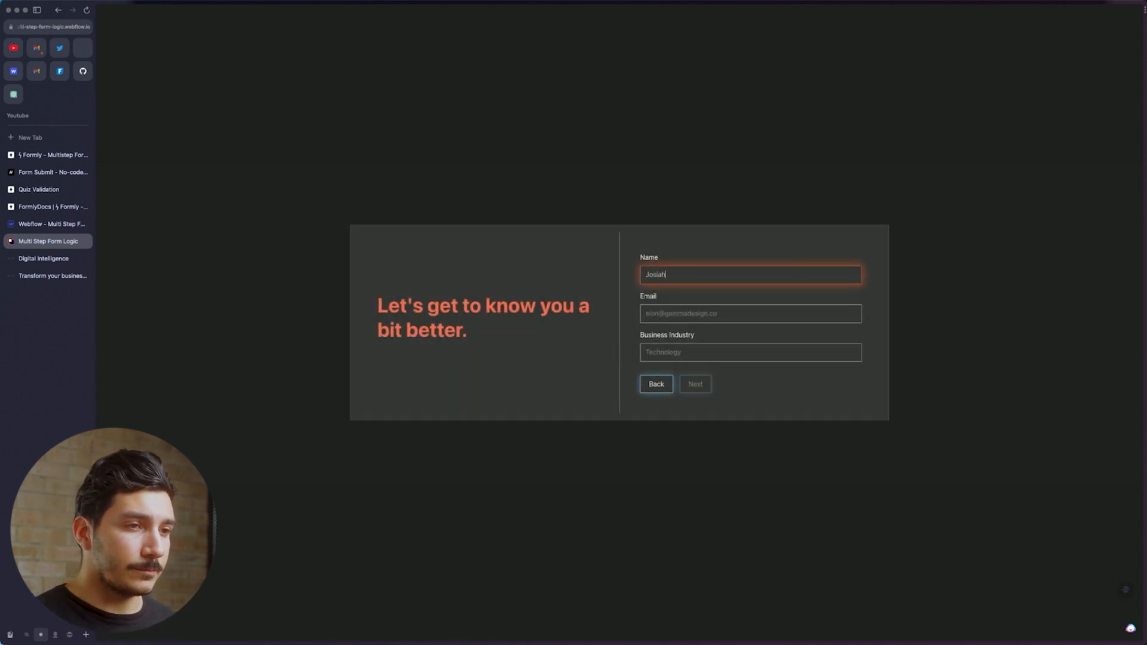
click(852, 314)
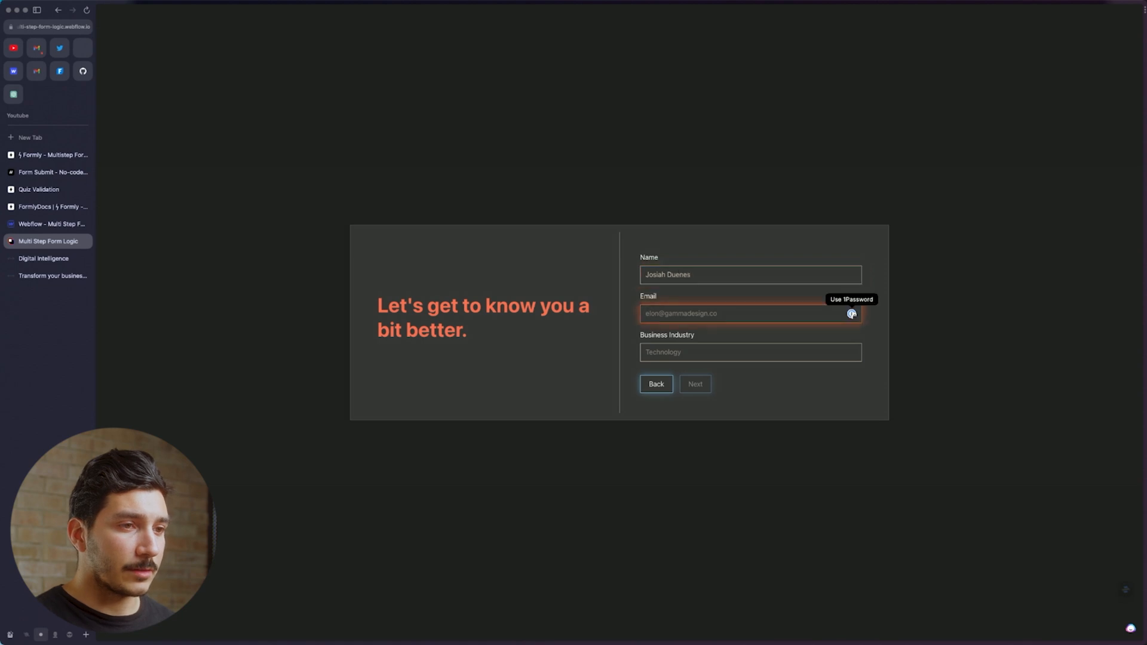
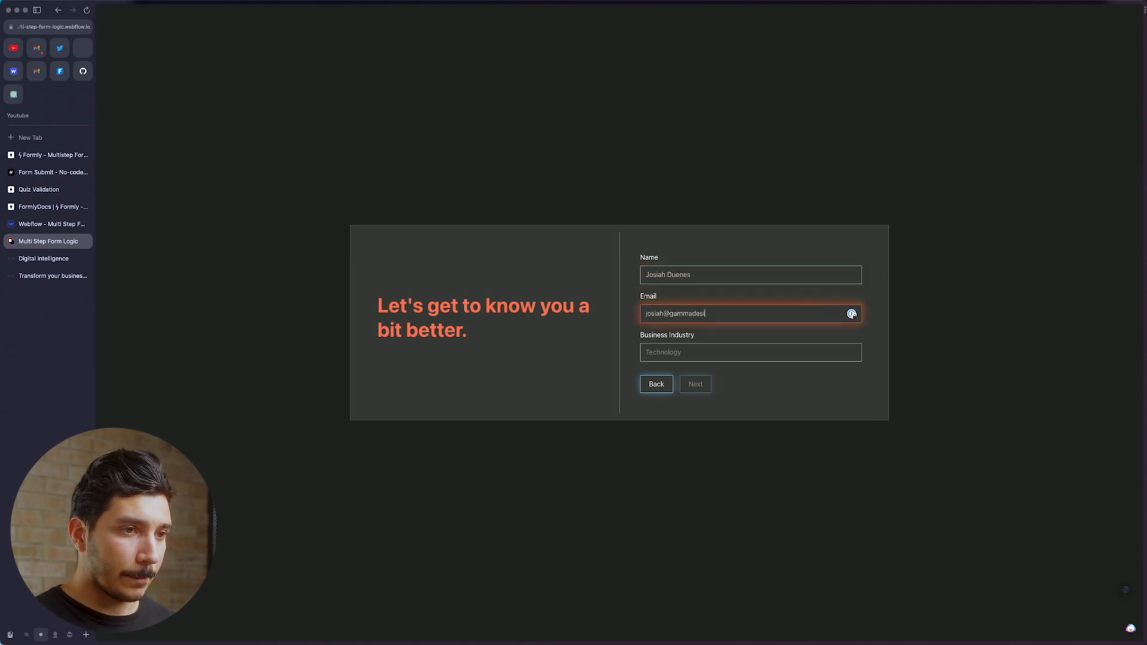
key(Tab)
text(Design)
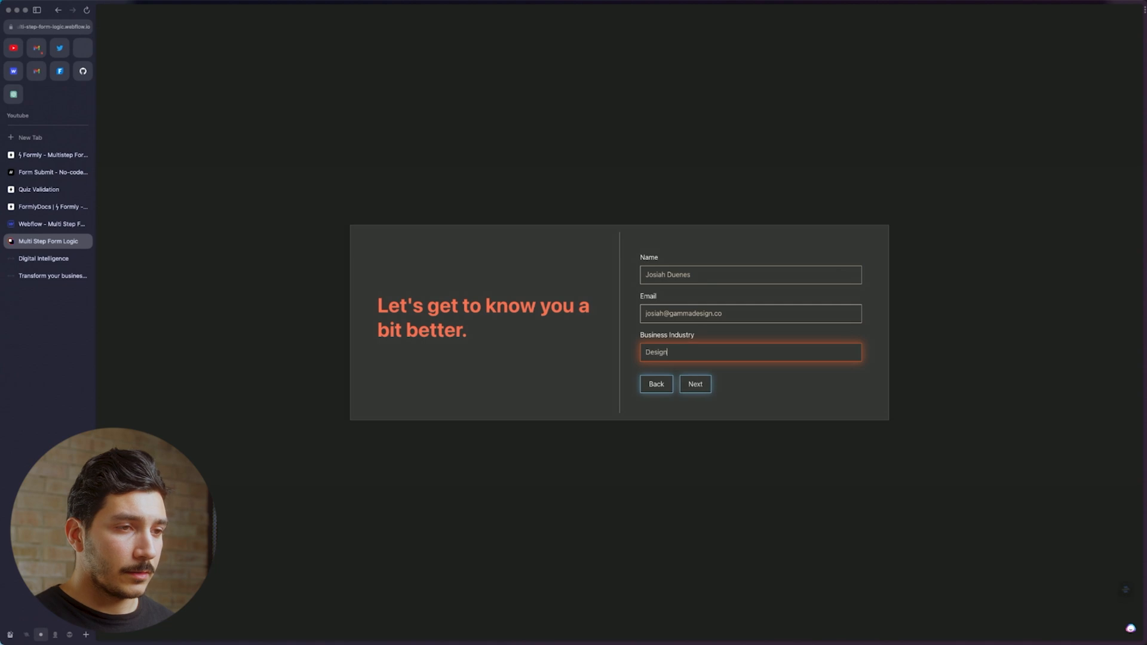
click(697, 385)
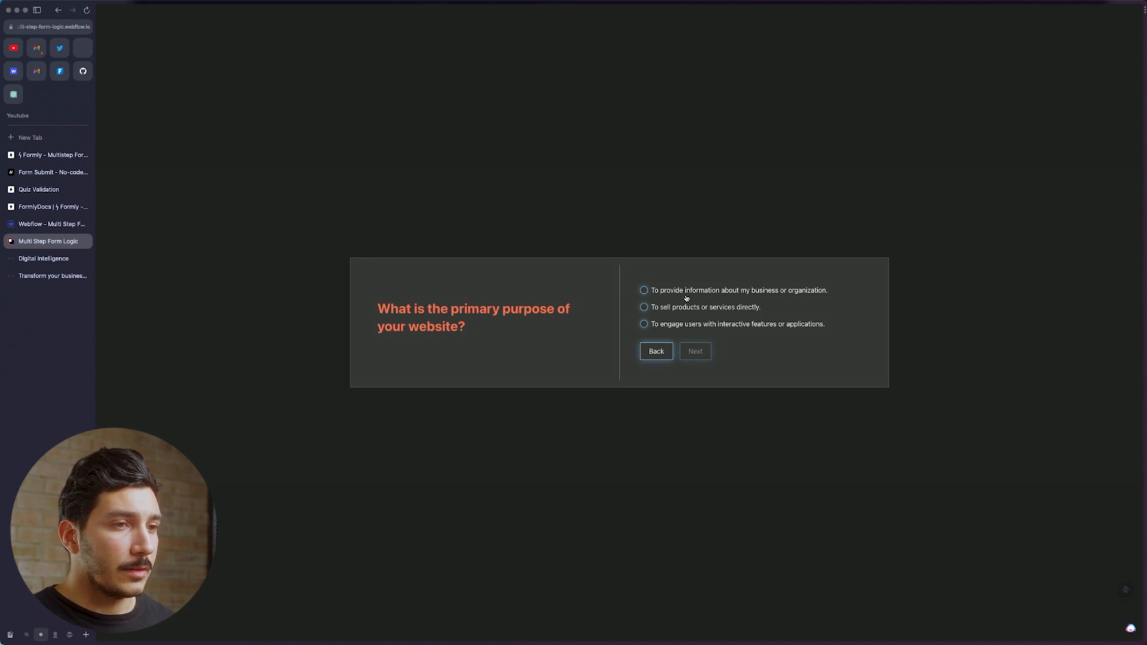
Pick answers on each question until the Web Application result appears, then switch to the Formly tab
click(688, 291)
click(693, 352)
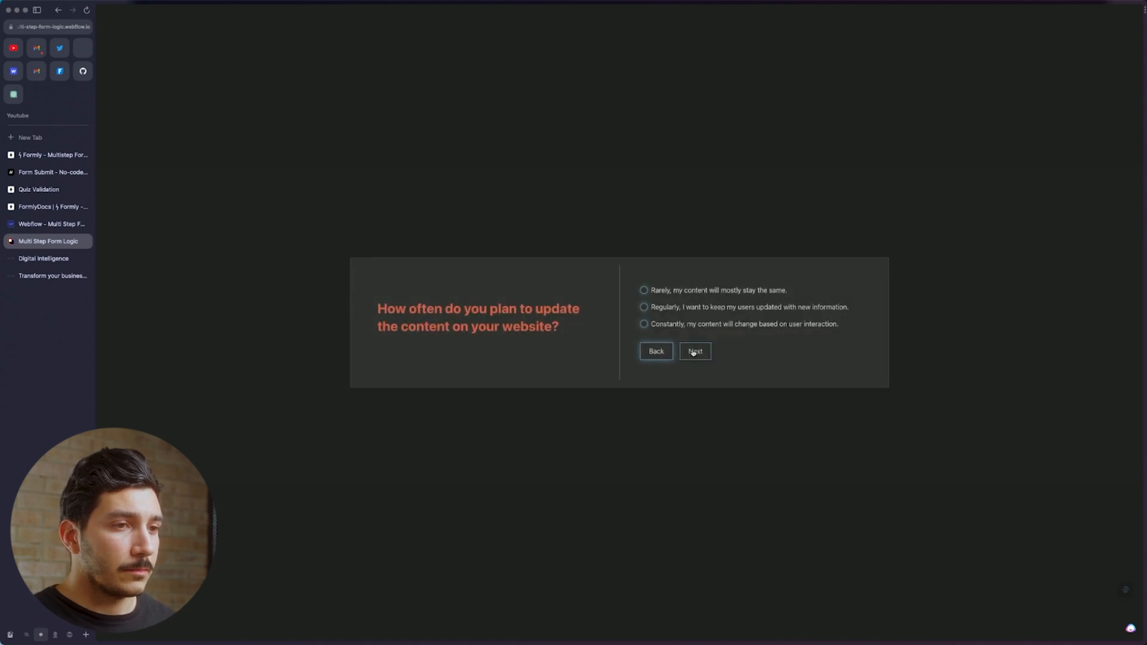
click(695, 307)
click(693, 292)
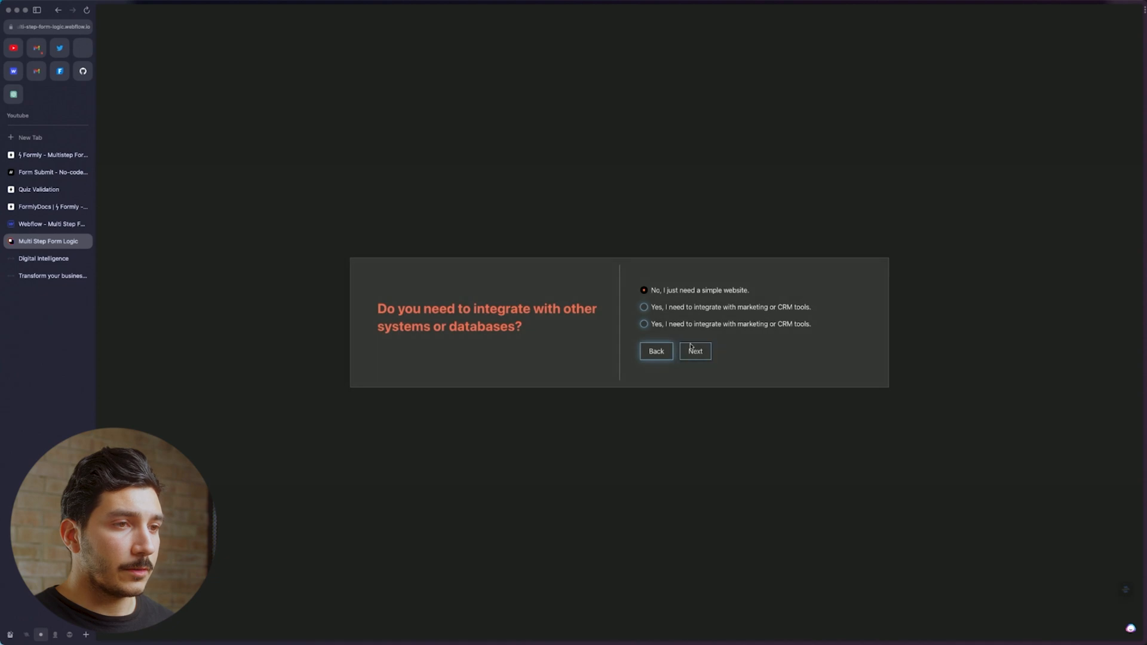
click(689, 310)
click(687, 333)
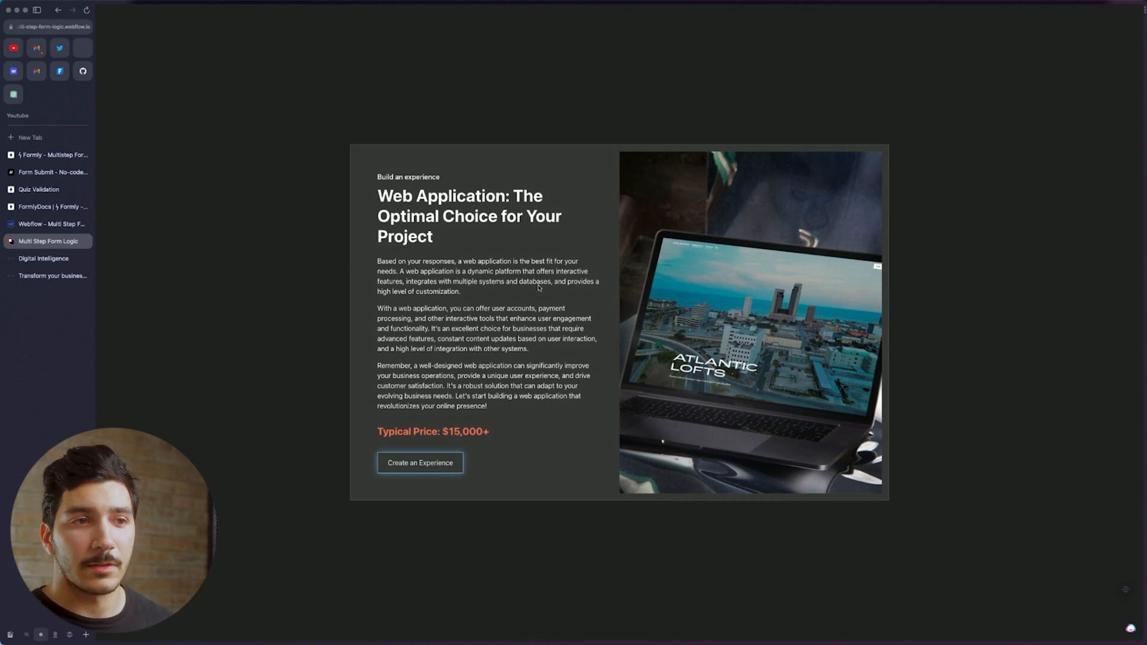
key(ctrl+Tab)
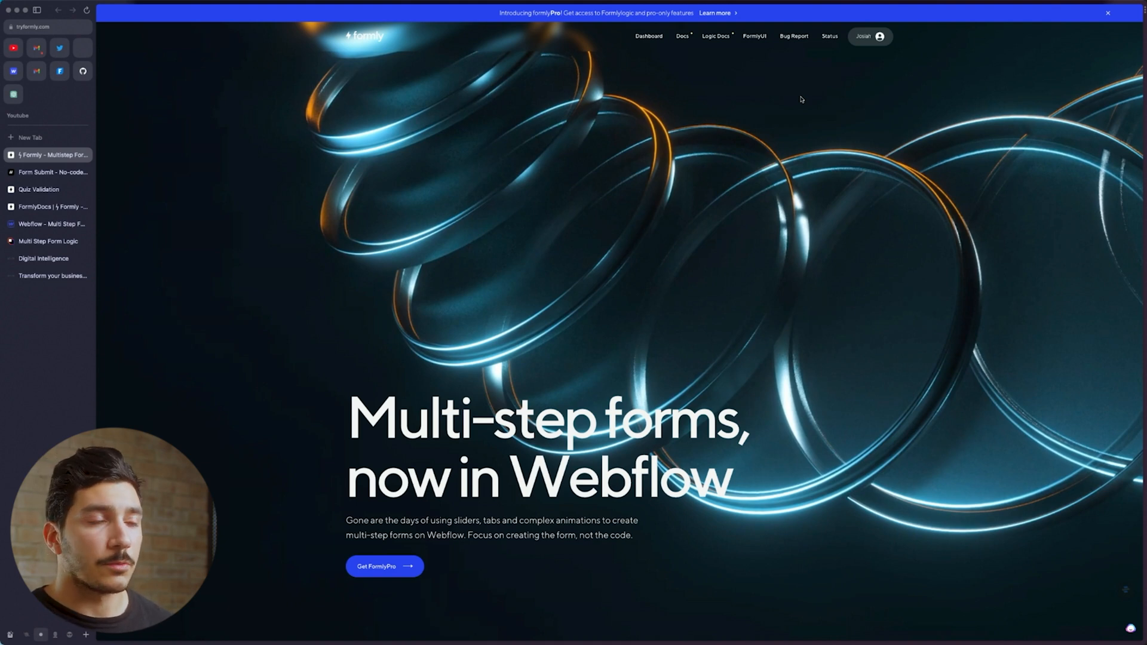
In the Formly docs, expand Core Attributes and read the Enable Formly section
click(682, 36)
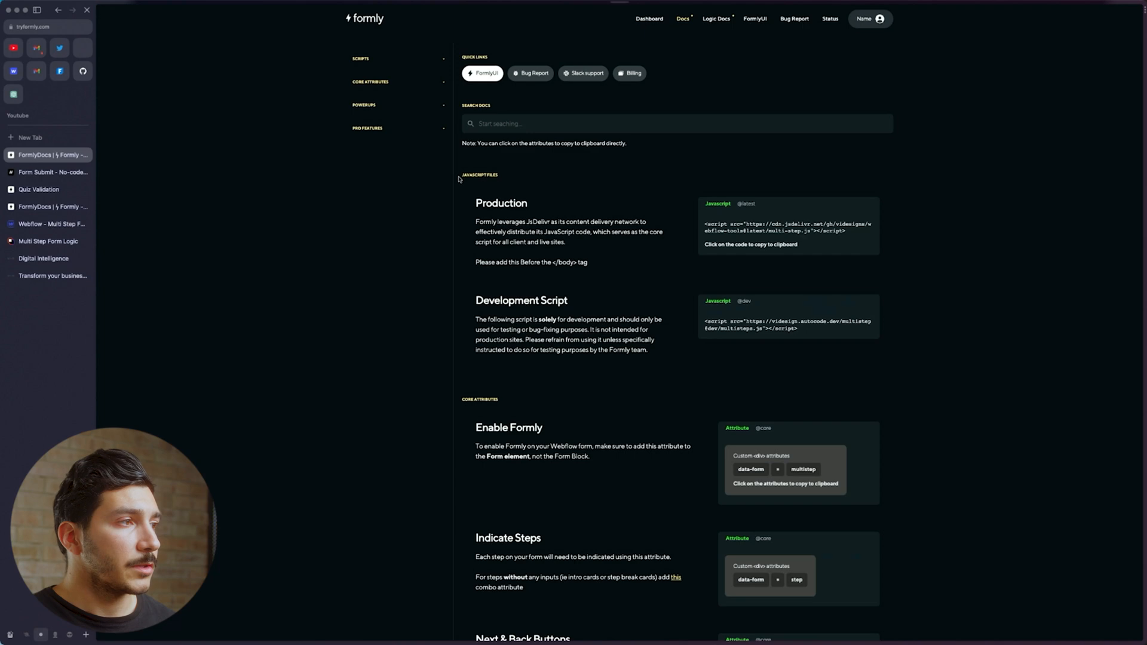
click(58, 11)
click(52, 207)
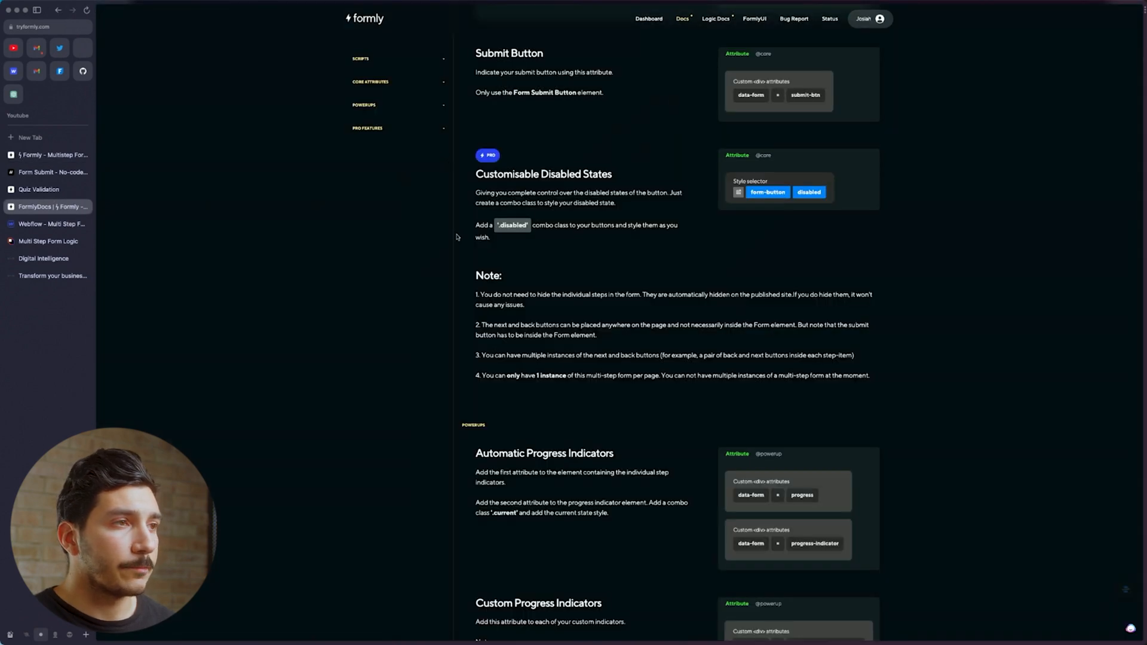
click(387, 83)
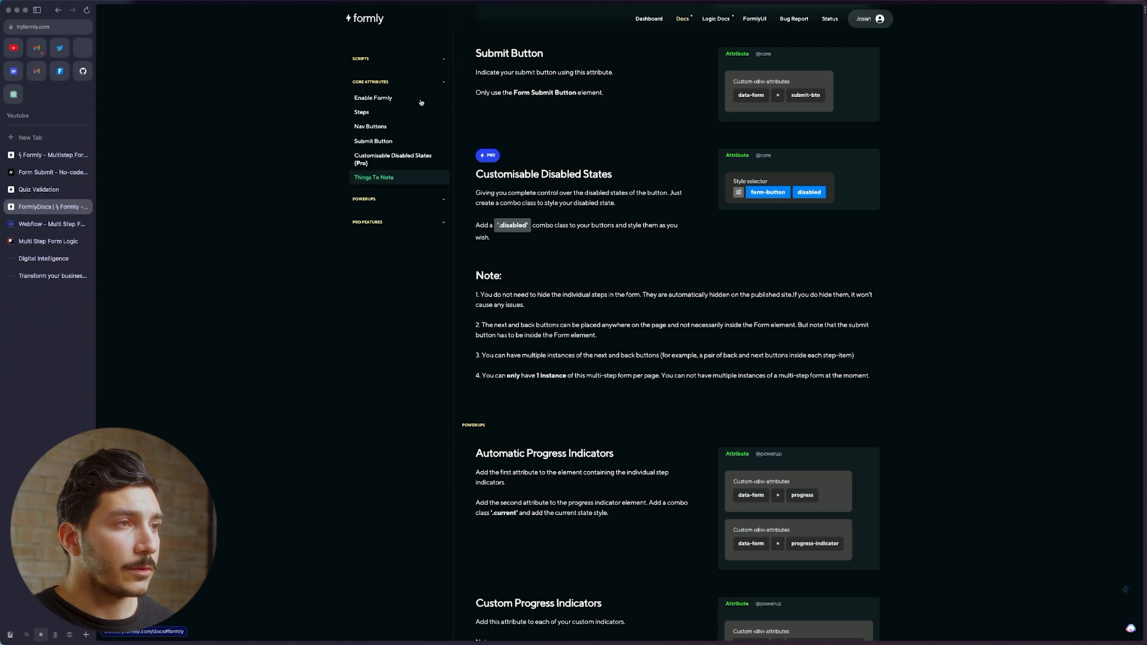
click(377, 98)
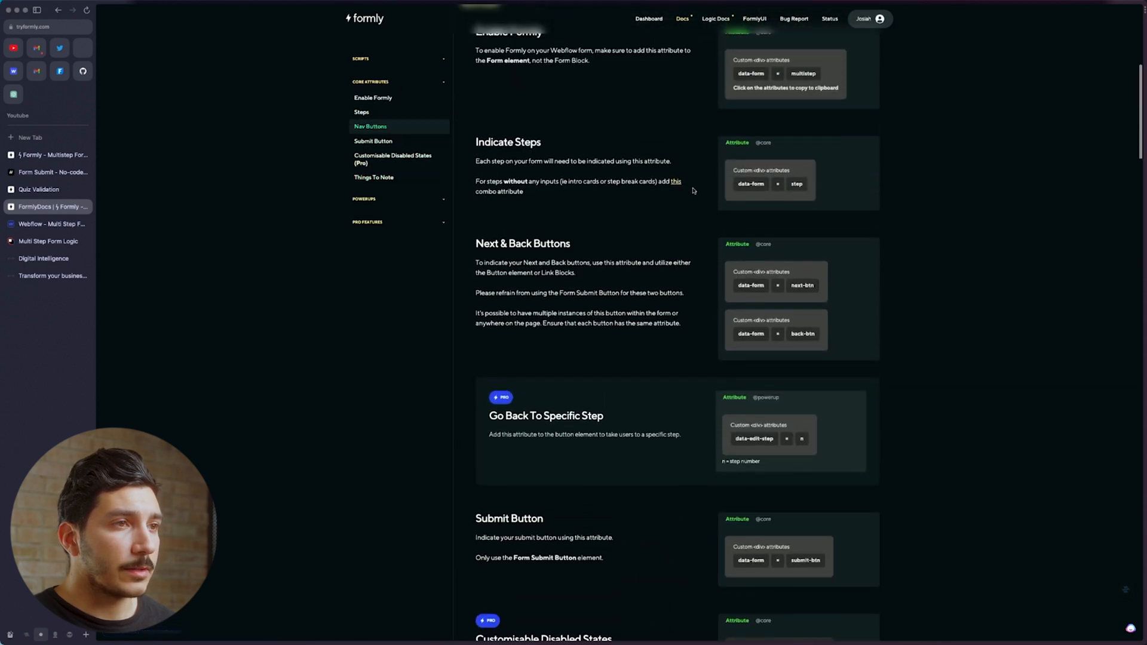
scroll(759, 99, up, 6)
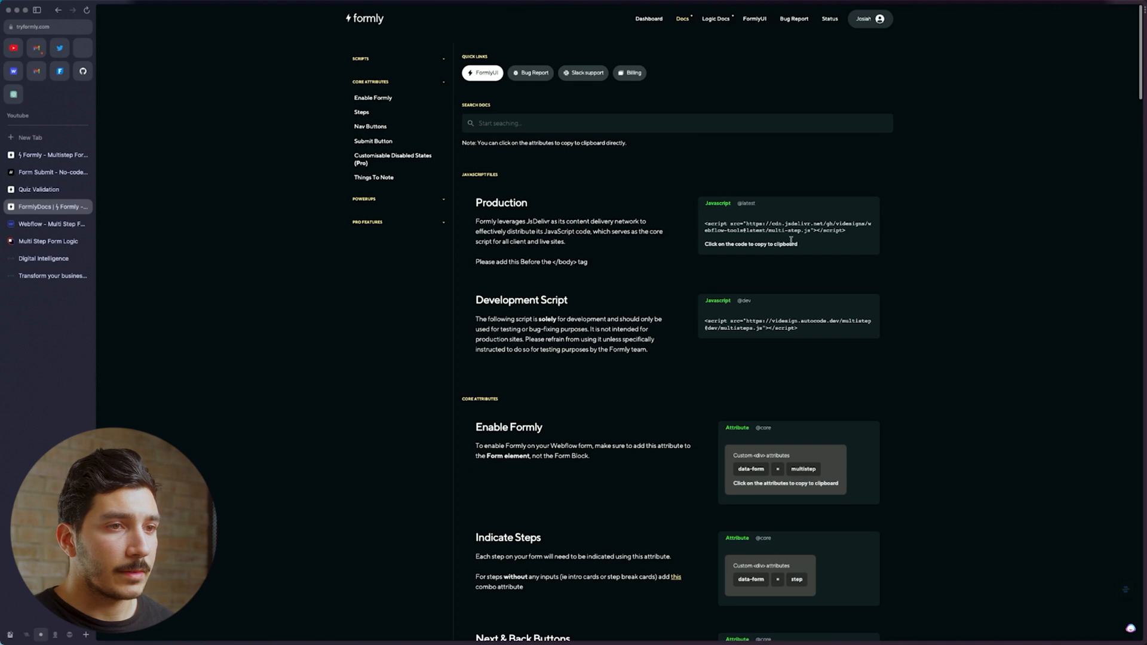
scroll(725, 363, down, 4)
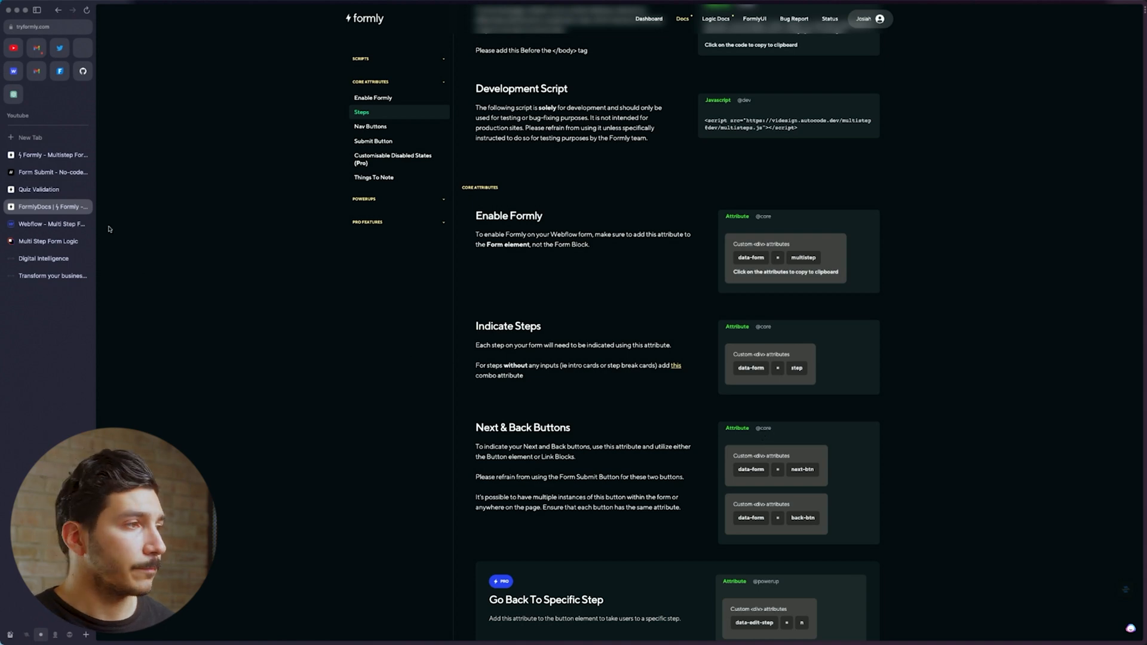
Scroll the Formly homepage down to its demo form and feature cards
click(53, 155)
scroll(609, 526, down, 7)
scroll(610, 527, up, 2)
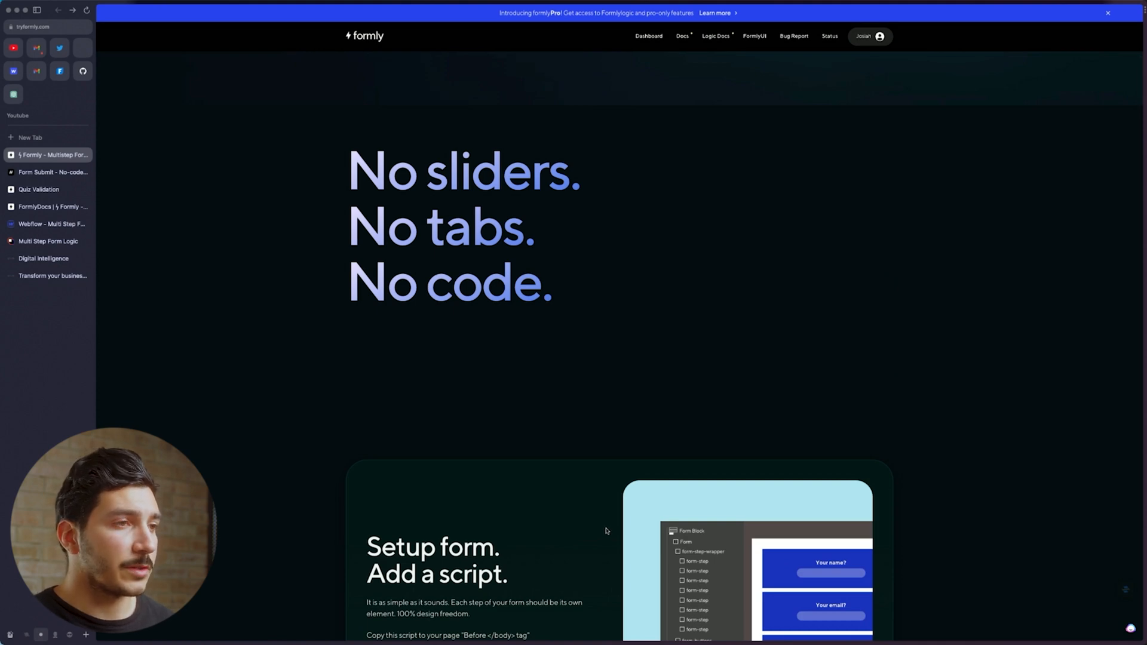
scroll(606, 531, down, 10)
scroll(605, 531, down, 5)
scroll(605, 530, down, 5)
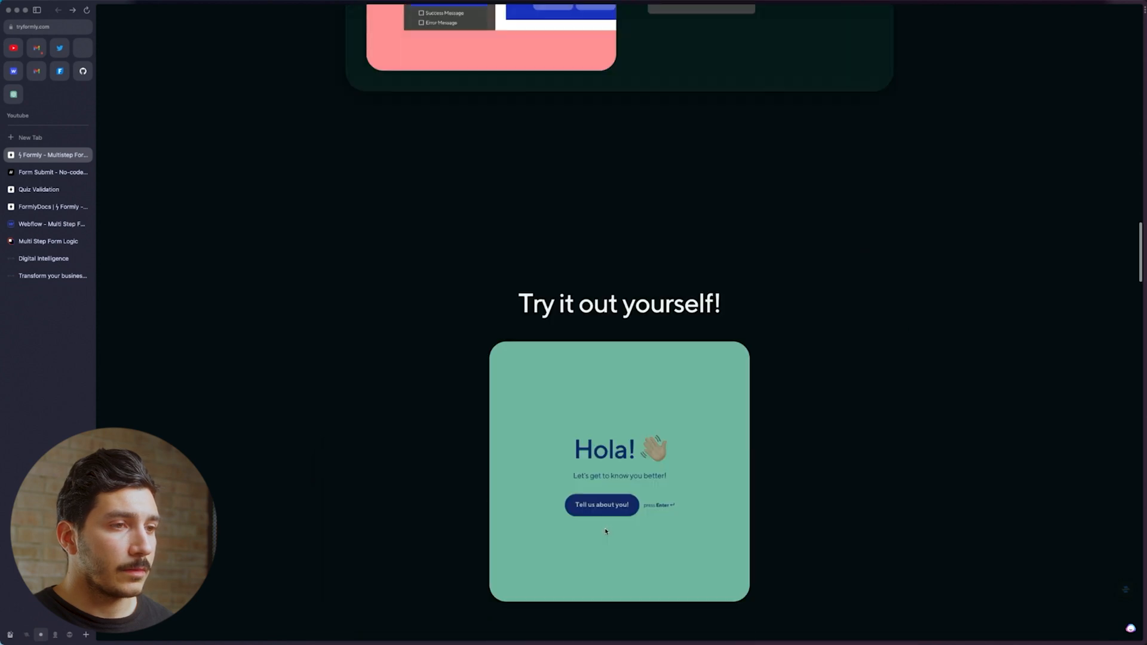
scroll(605, 531, down, 5)
scroll(604, 534, up, 3)
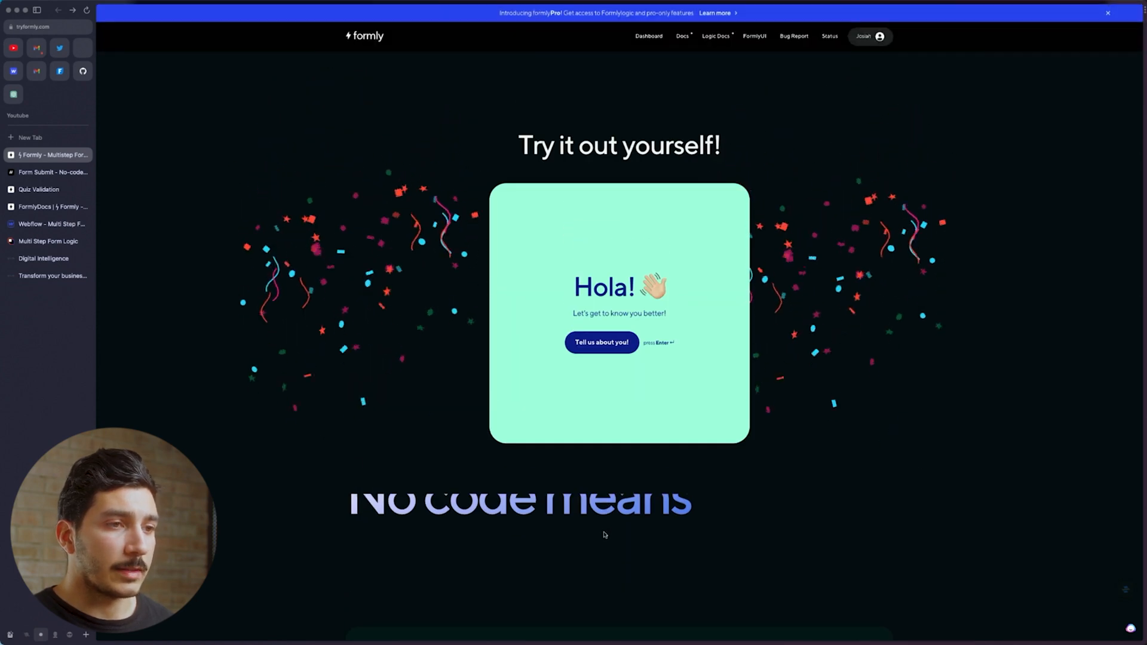
scroll(604, 534, down, 10)
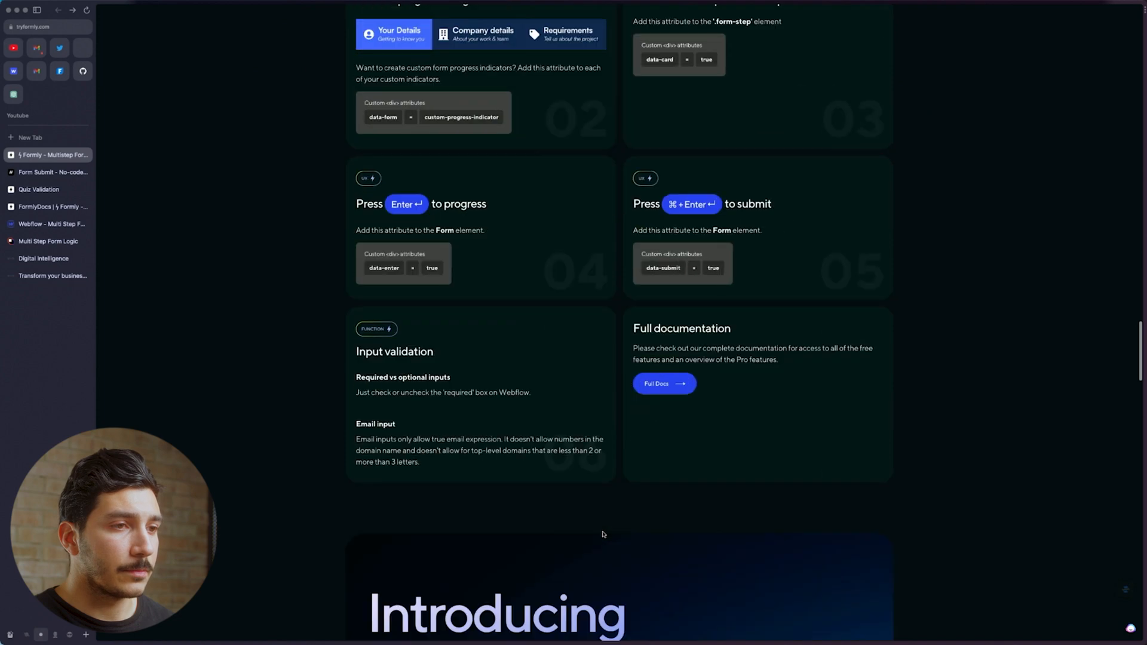
scroll(603, 534, down, 5)
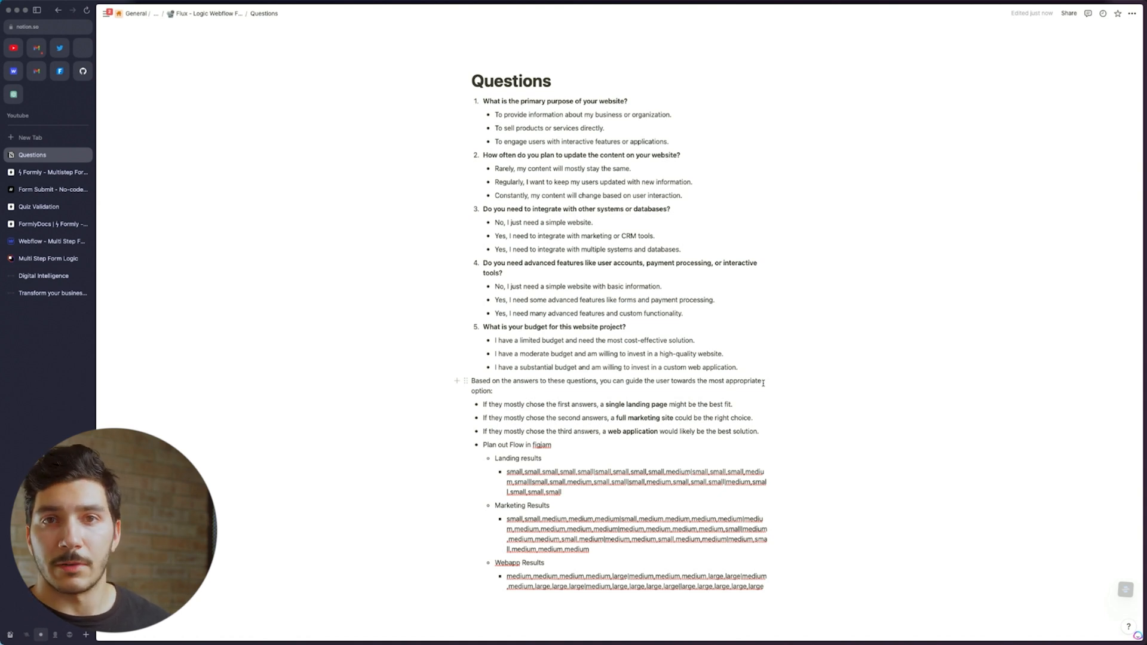
Read through the quiz questions' answer options and the single landing page line on the Questions page
drag(670, 144, 512, 115)
key(Right)
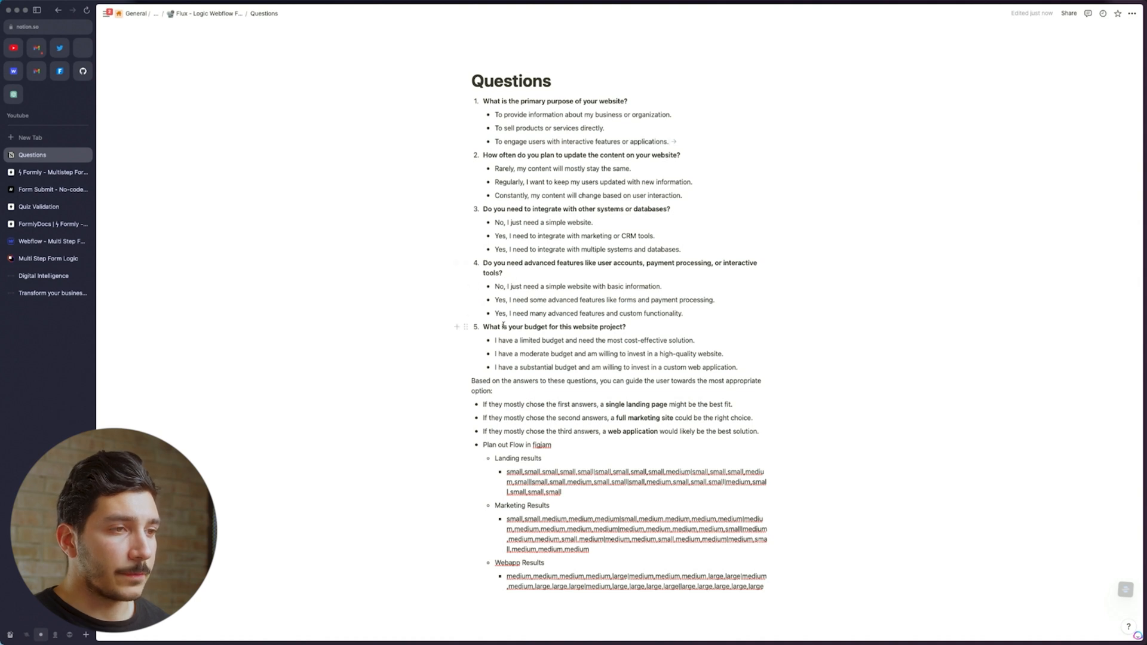
drag(746, 369, 501, 113)
click(616, 257)
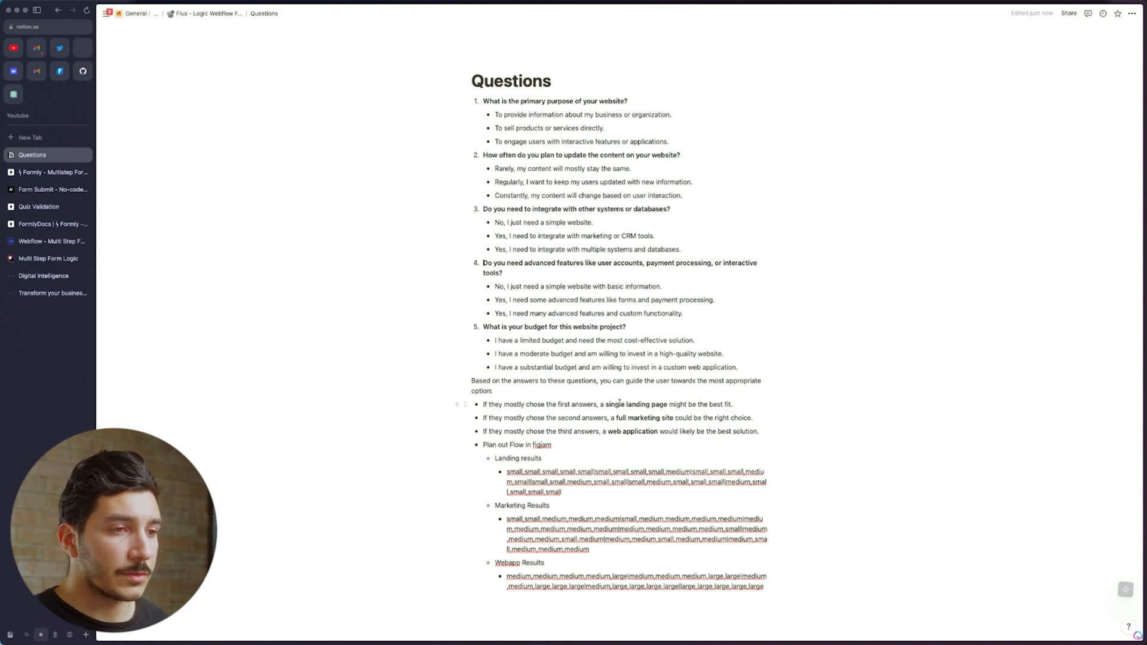
triple_click(620, 403)
click(652, 404)
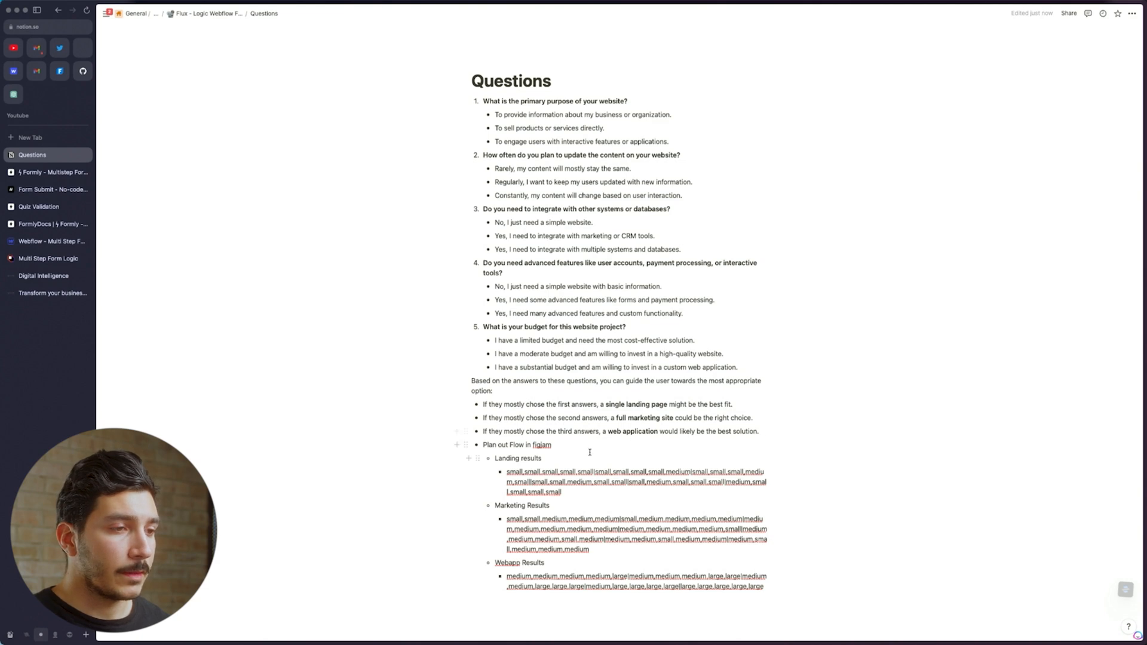
Review the three 'If they mostly chose…' recommendations, then return to the Webflow project
scroll(590, 452, down, 2)
drag(787, 546, 495, 397)
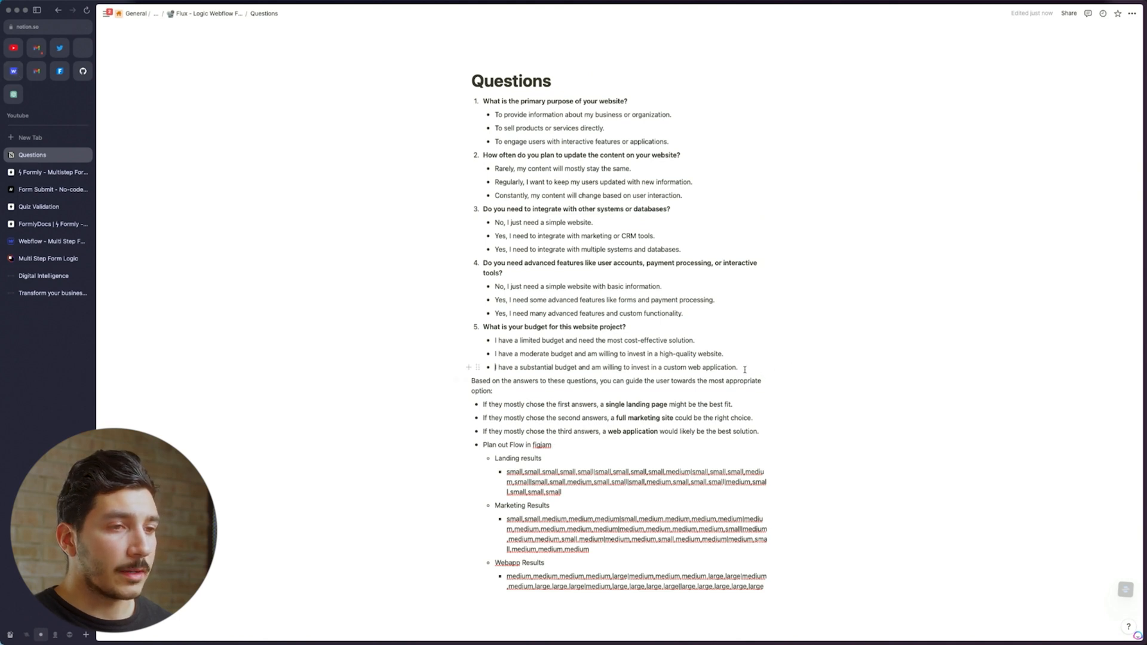
drag(483, 406, 756, 433)
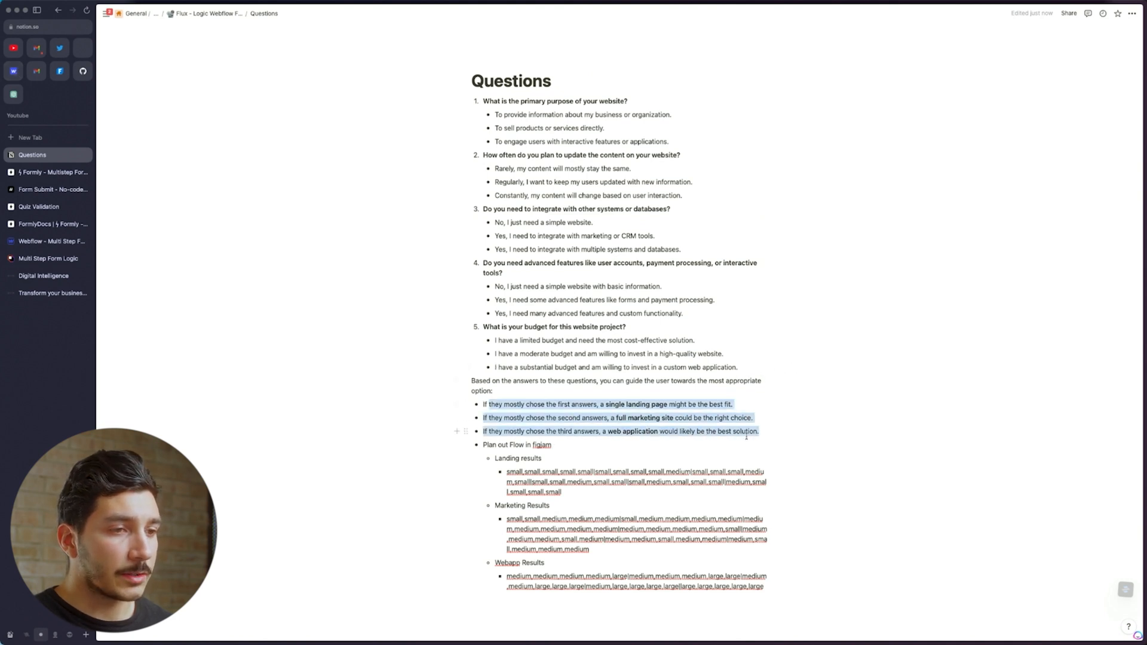
click(763, 421)
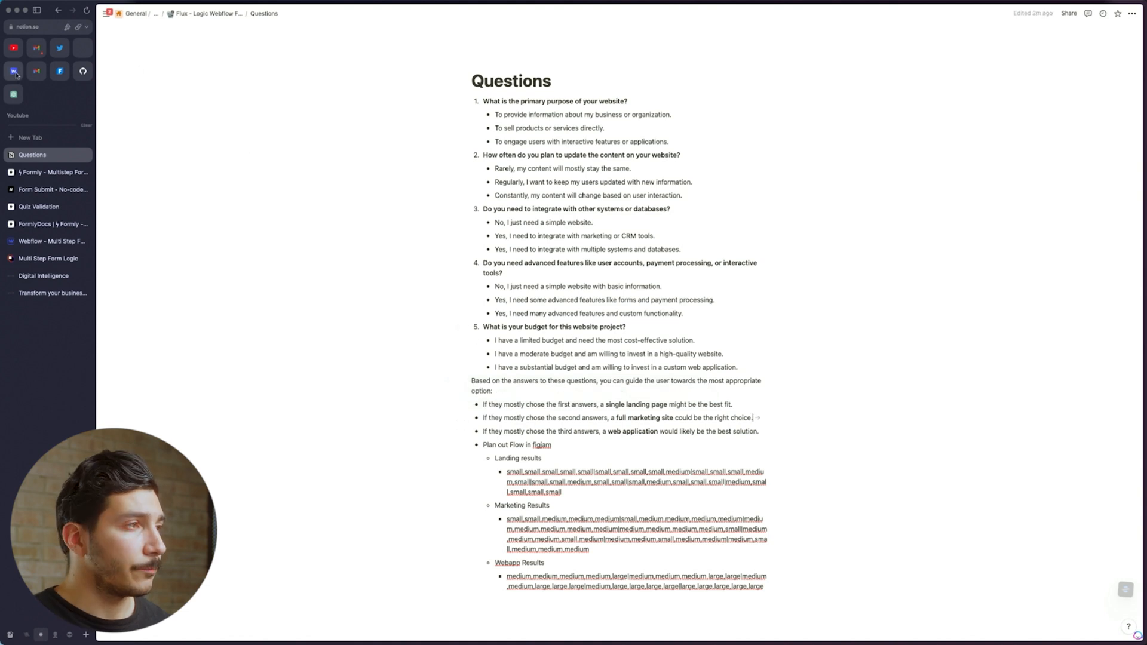
click(51, 242)
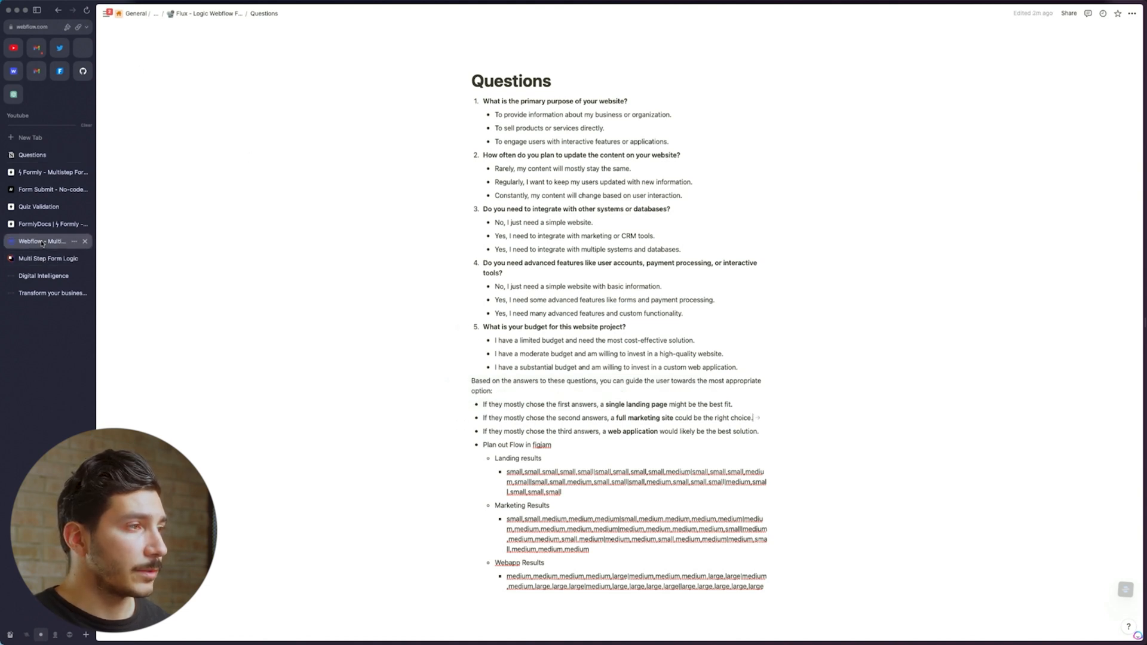
Add a blank page named 'New Form' from the Pages panel
scroll(578, 333, down, 5)
scroll(578, 335, up, 2)
scroll(577, 334, up, 2)
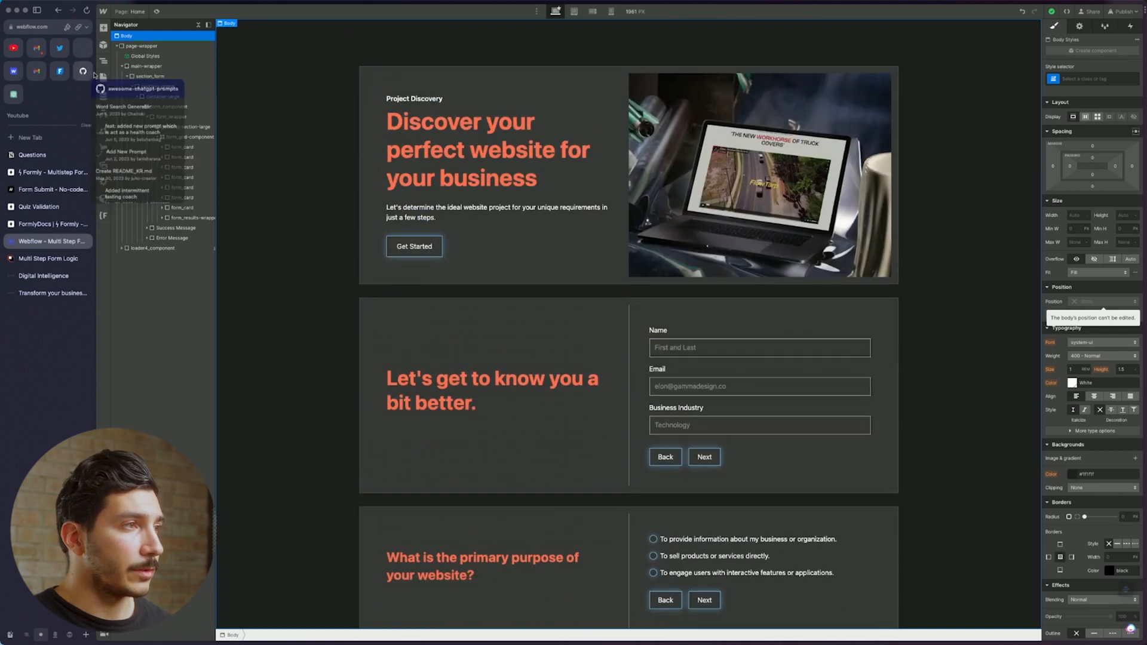
click(104, 78)
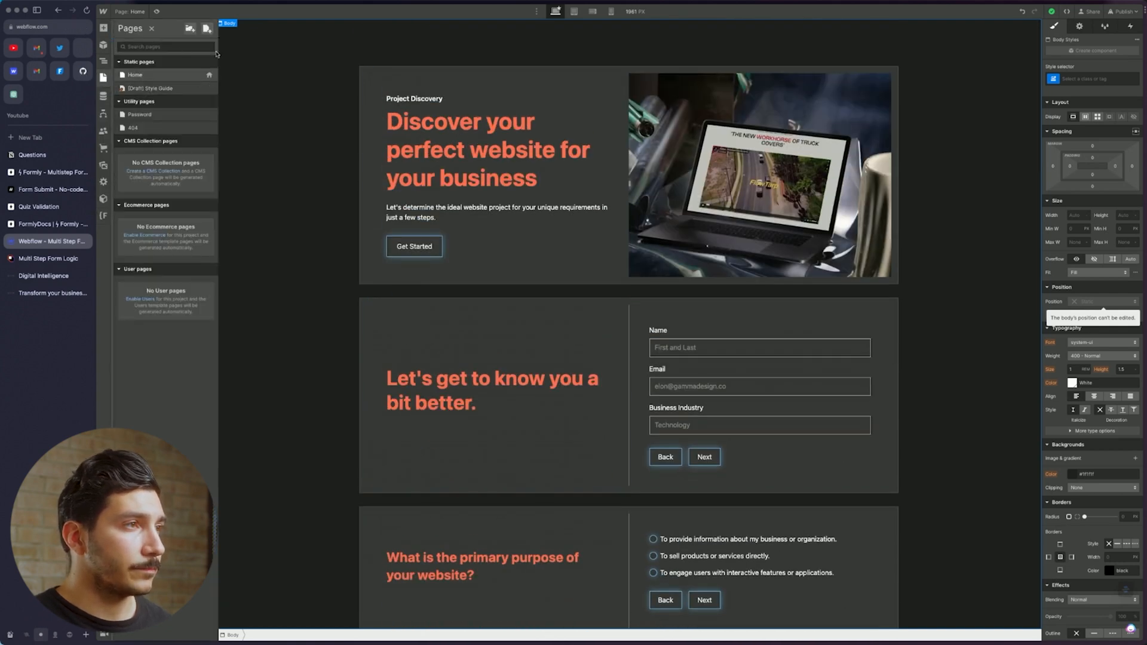
click(207, 28)
text(New Form)
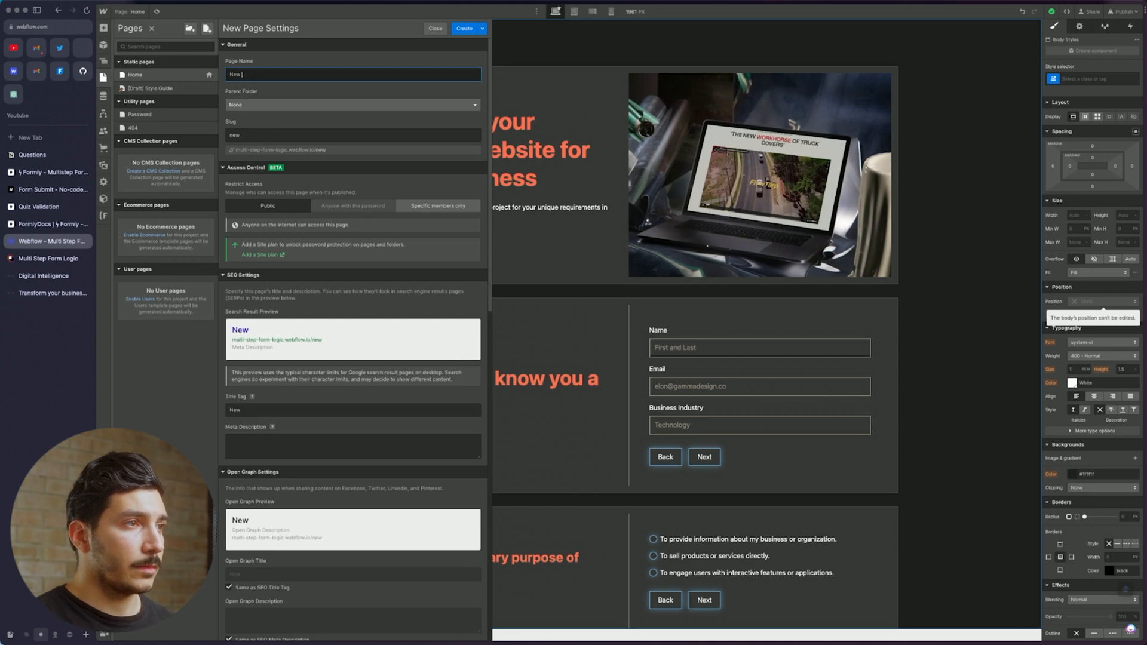
key(Return)
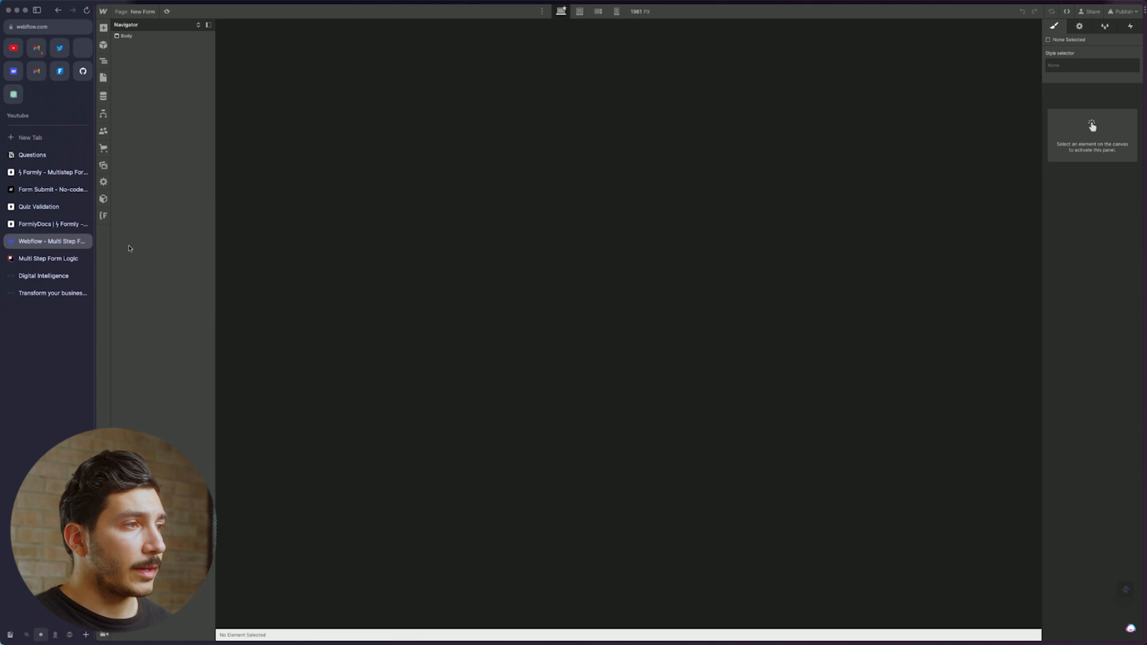
Add the Client-First core page structure to New Form through the Finsweet extension
click(104, 216)
click(182, 70)
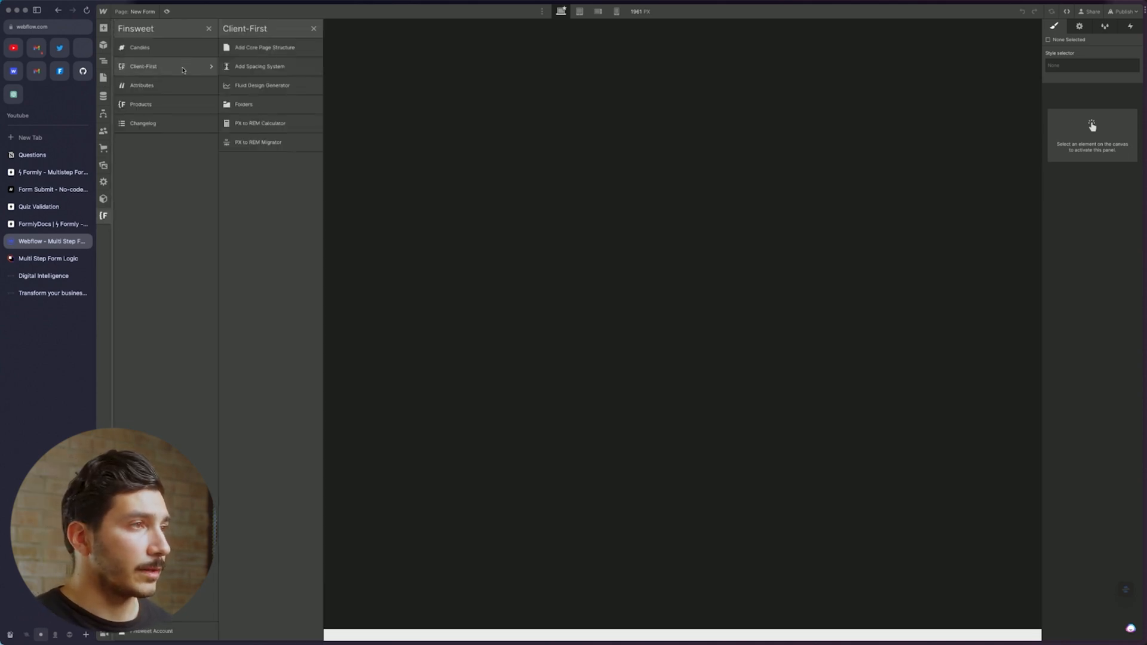
click(273, 49)
click(365, 76)
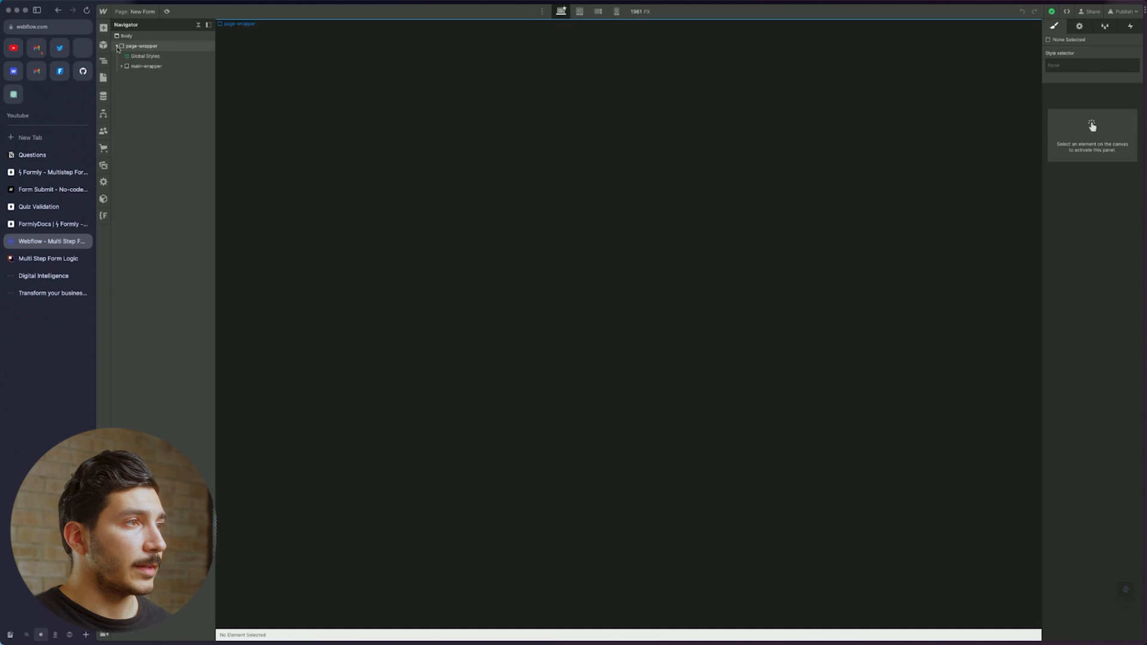
Give the Section the section_form class
click(153, 78)
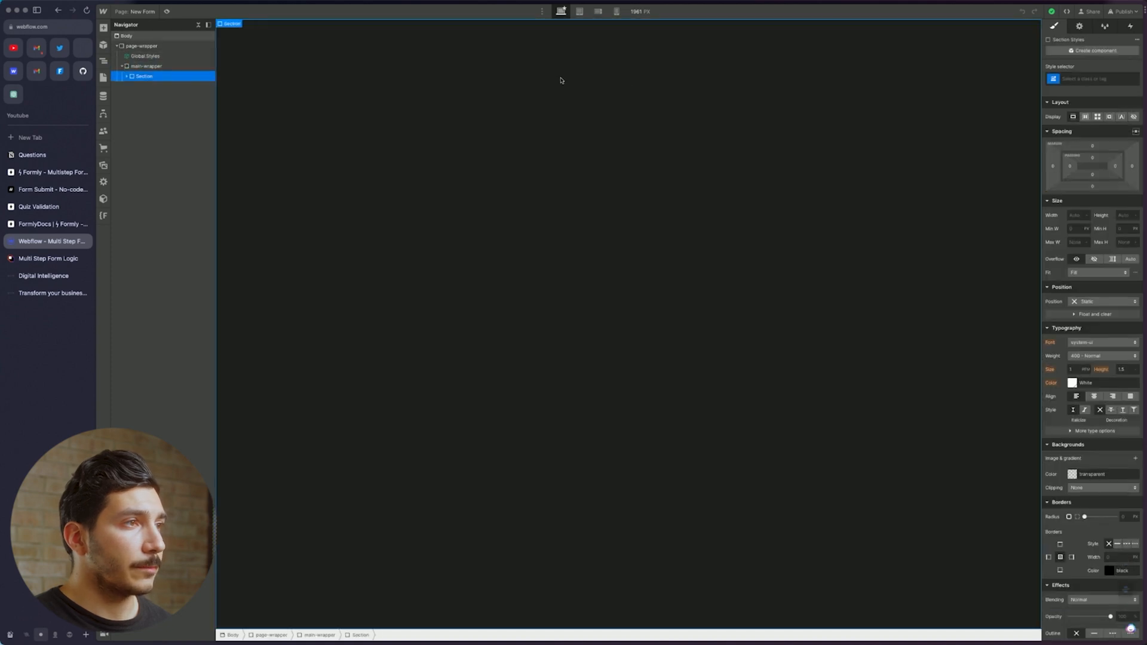
click(1088, 83)
text(section)
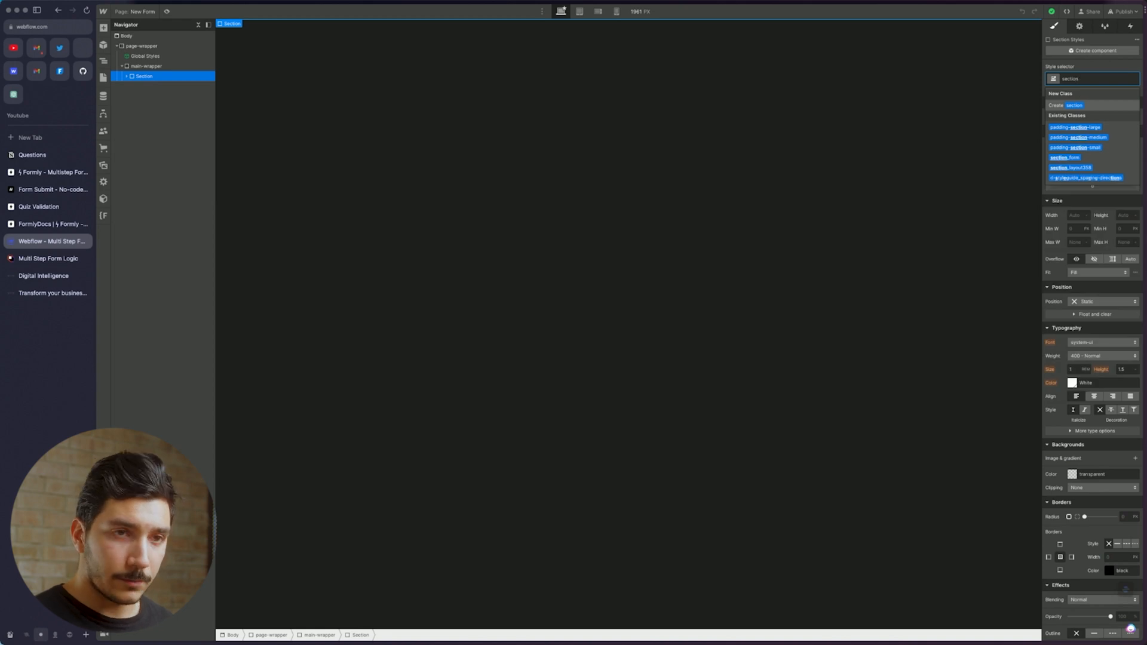
click(1075, 158)
Give the Div Block inside section_form the padding-global class
click(127, 77)
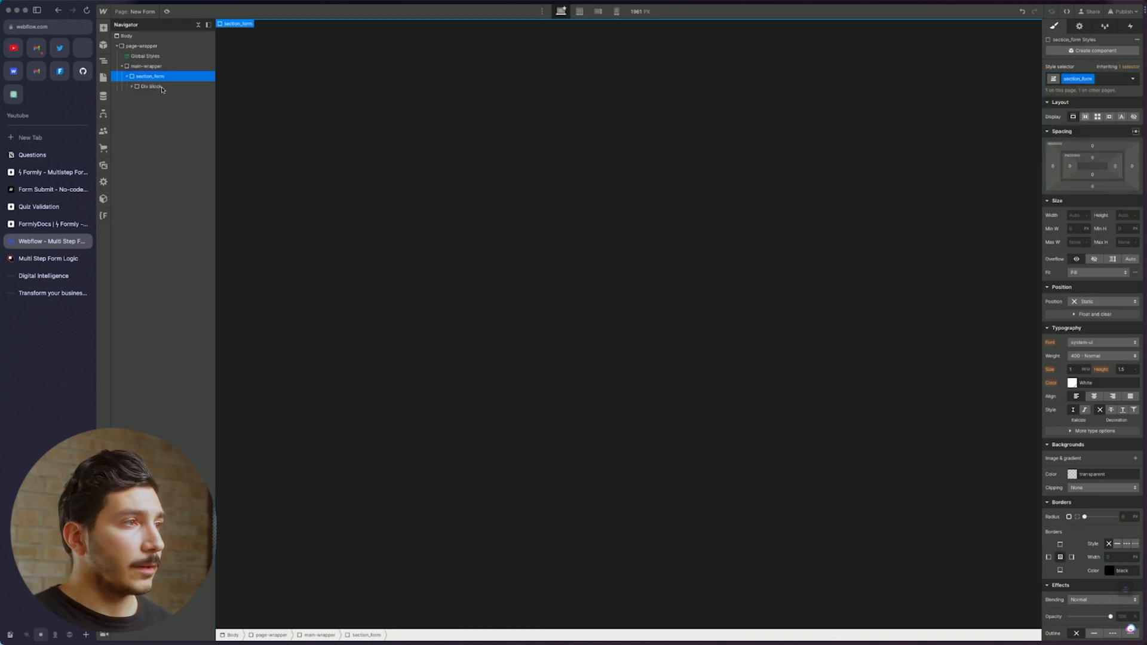
click(137, 88)
click(132, 87)
click(157, 96)
click(151, 87)
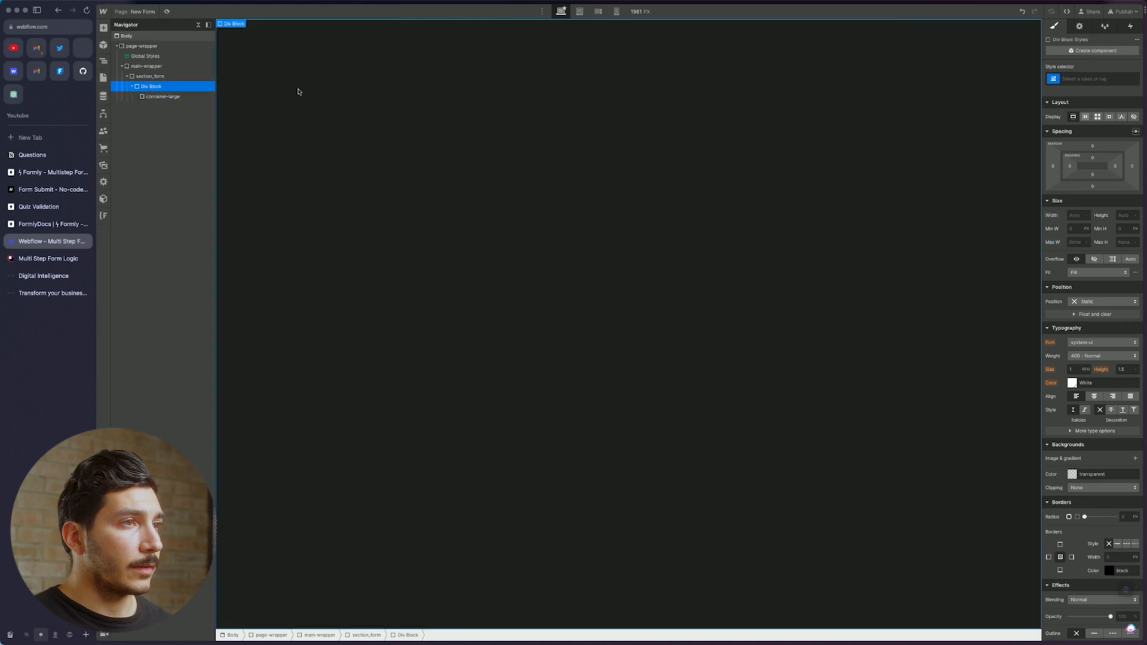
click(1087, 80)
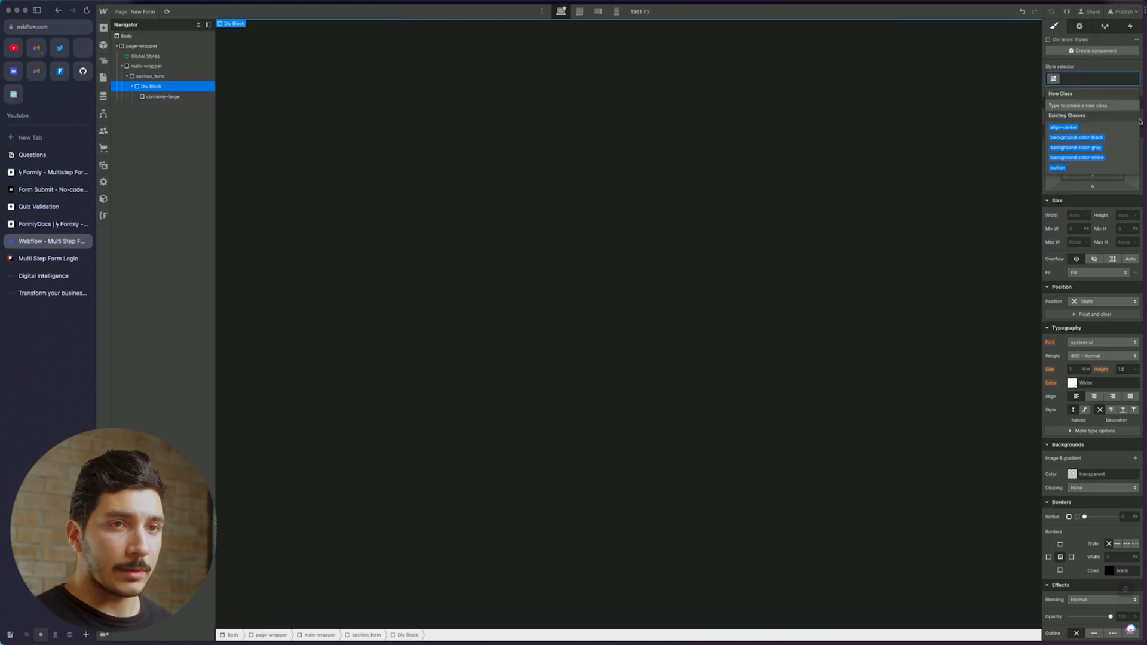
text(padding)
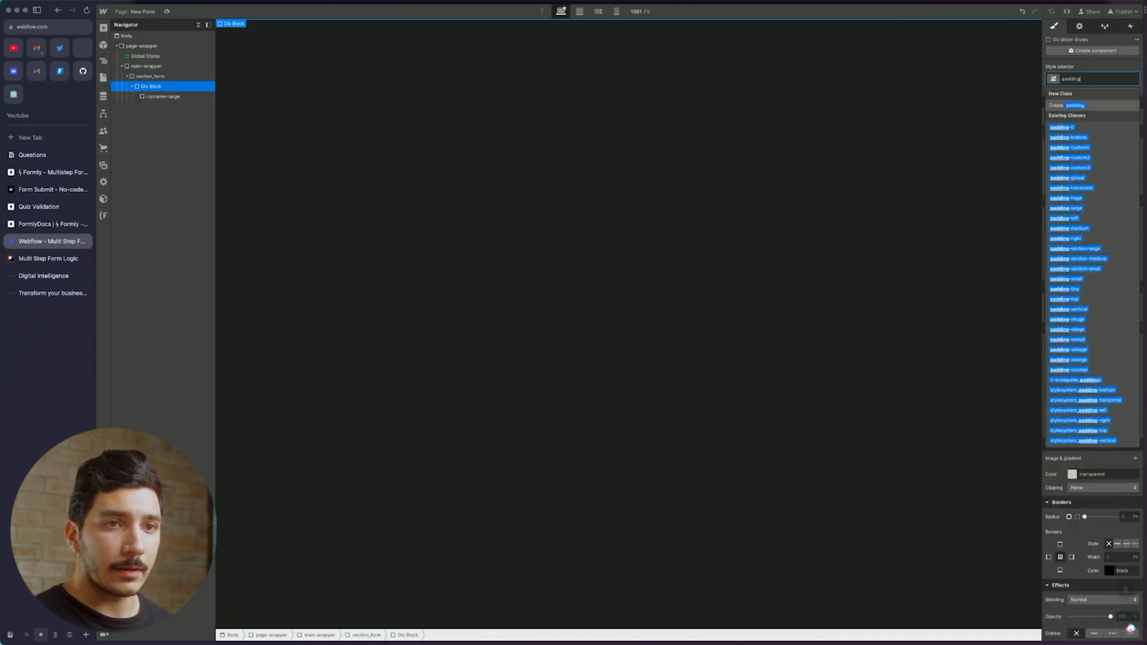
click(1077, 178)
Insert a Form Block into container-large, then expand page-wrapper on the Home page
click(168, 96)
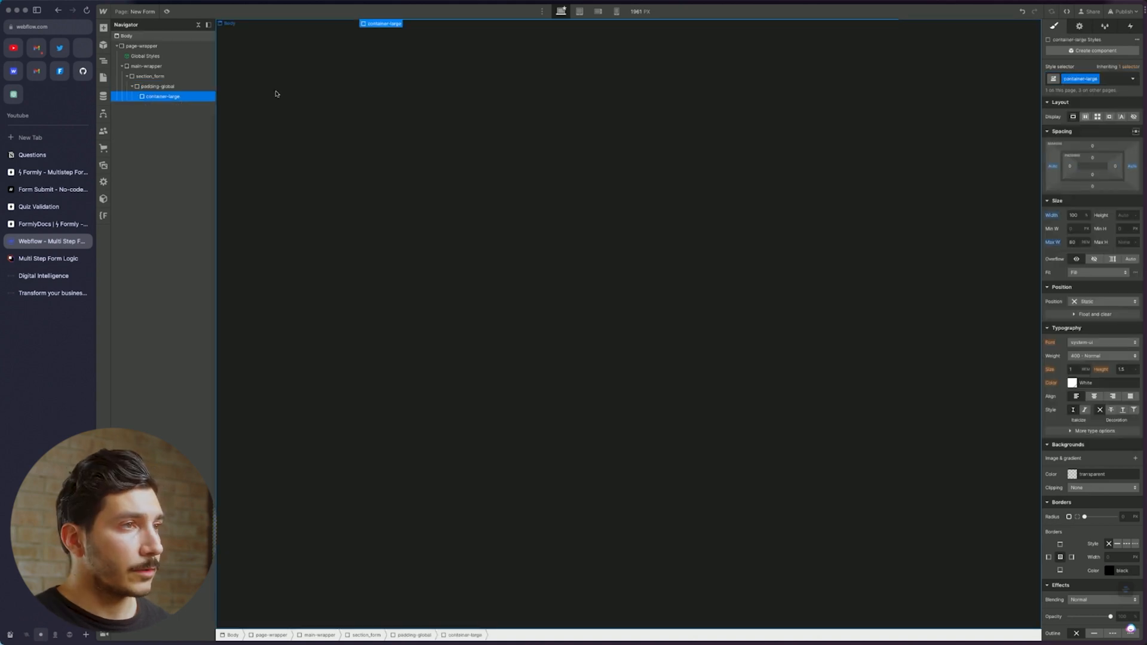
key(super+e)
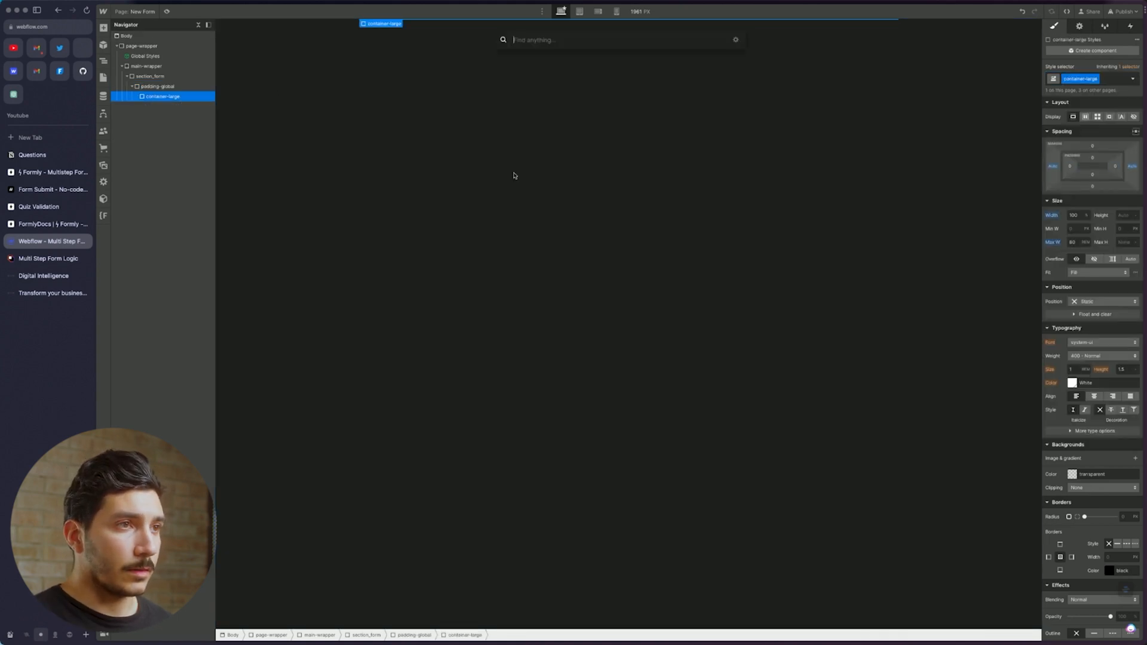
text(form)
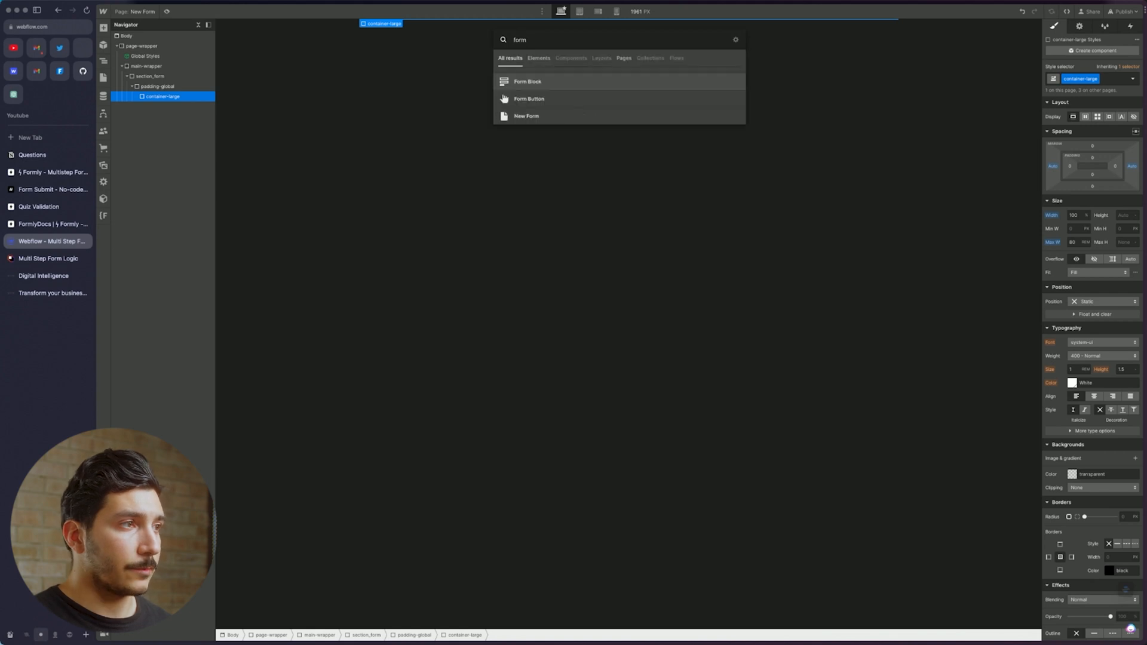
key(Return)
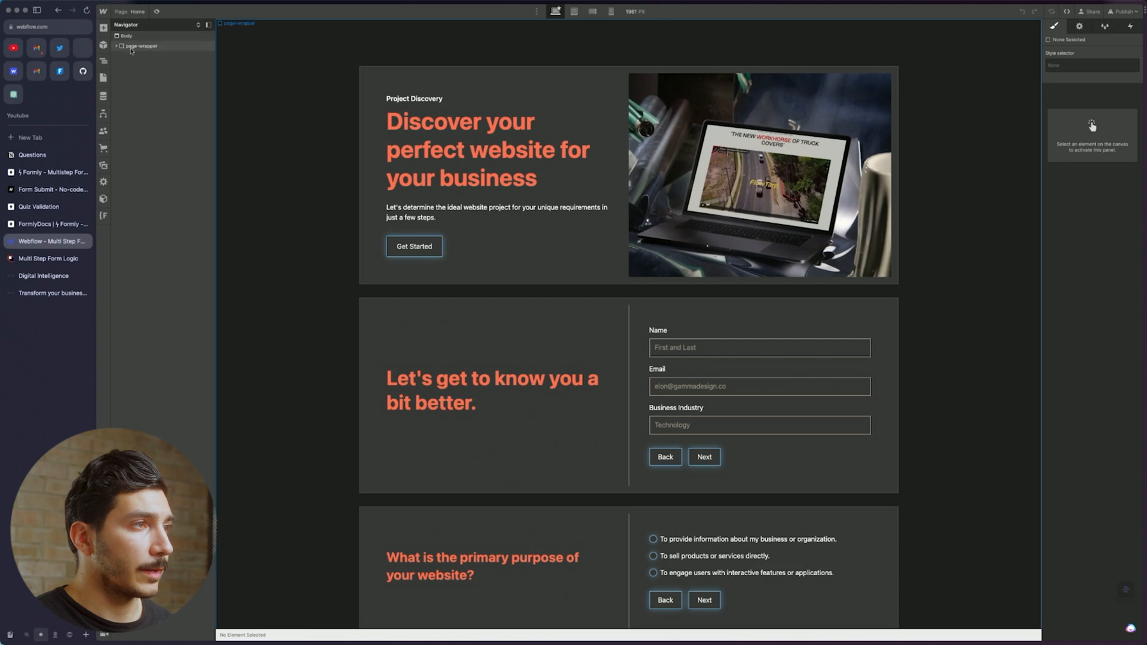
click(117, 46)
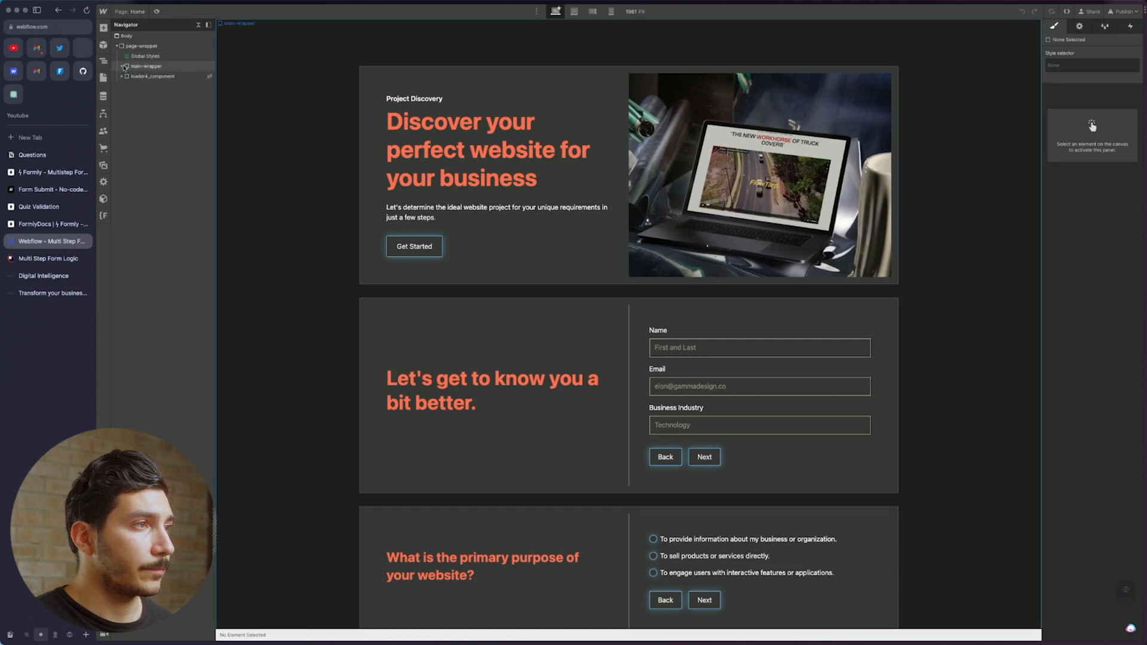
Inspect the Home quiz's form_component structure in the Navigator, then go to the New Form page
click(140, 66)
click(127, 76)
click(132, 86)
click(137, 96)
click(142, 106)
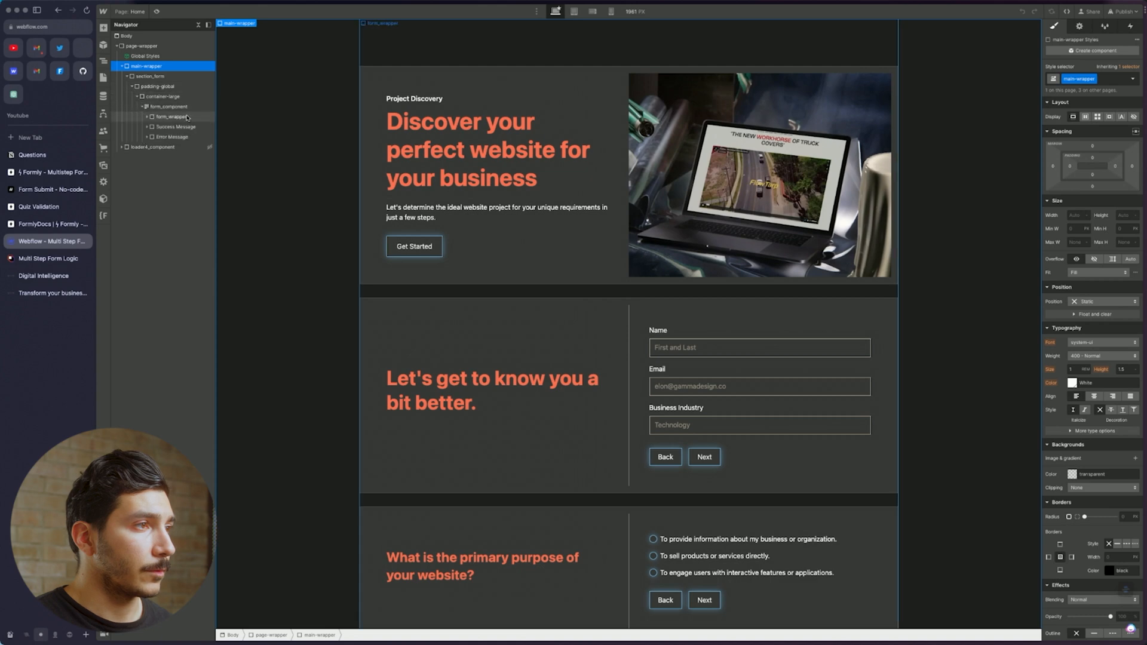
click(103, 78)
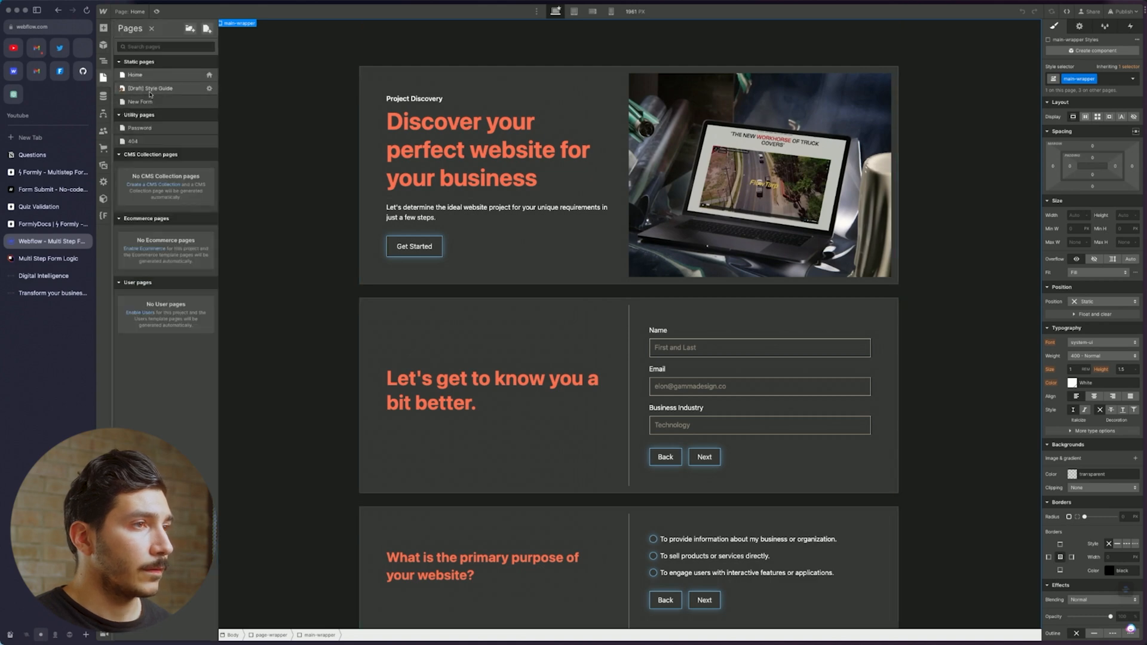
click(147, 88)
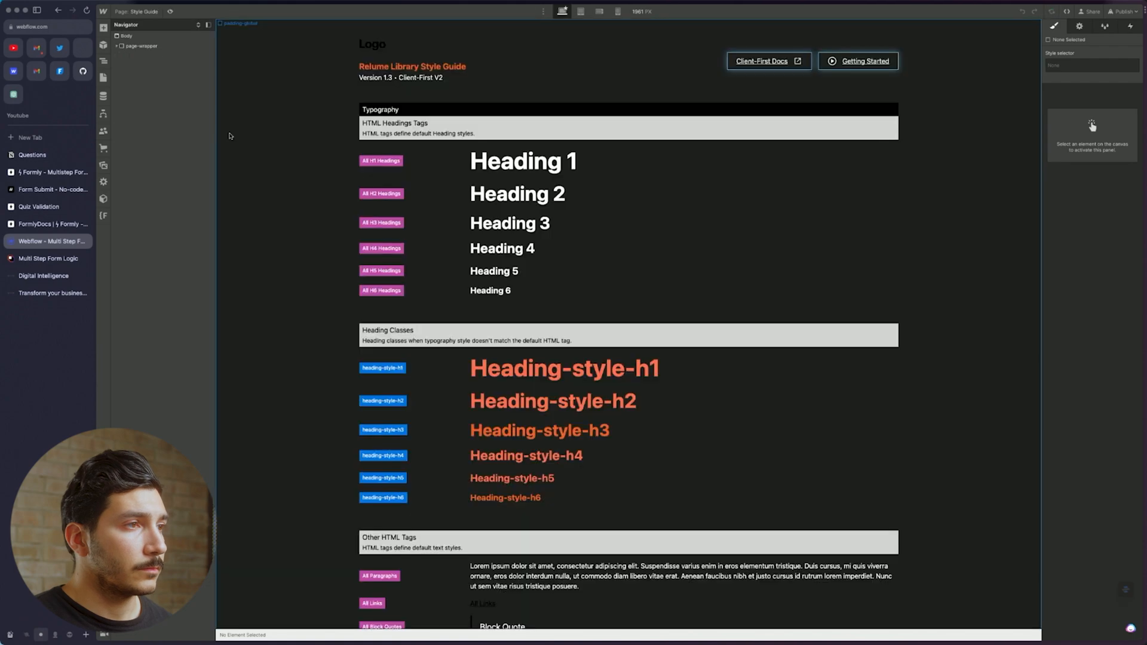
click(103, 78)
click(150, 102)
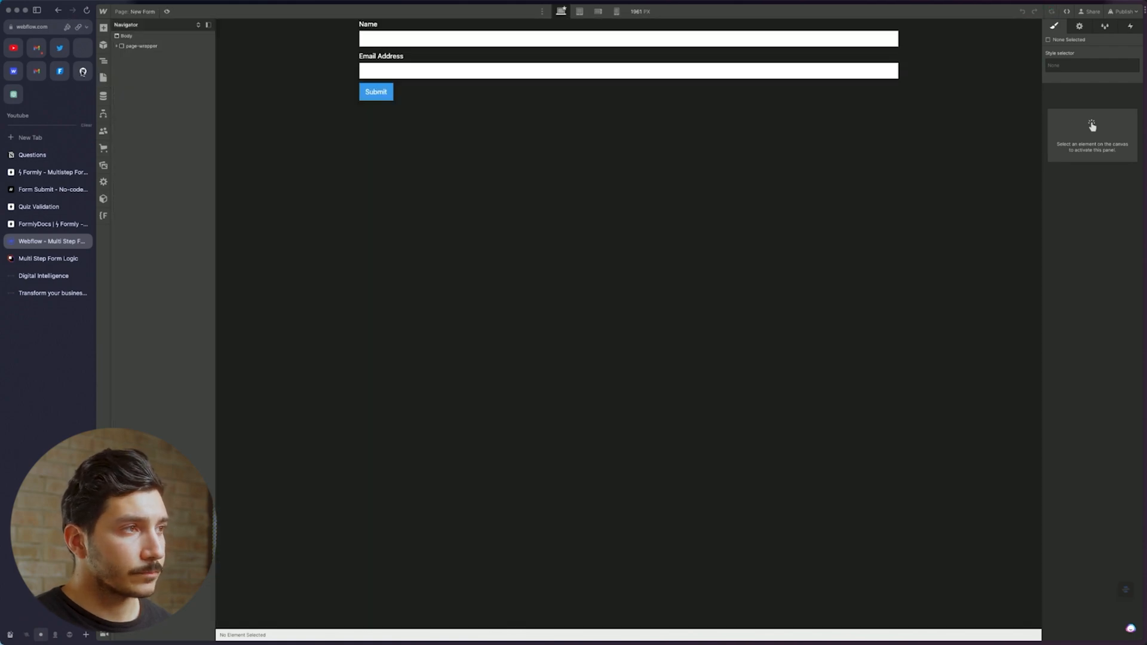
Apply the form_component class to the Form Block
click(454, 96)
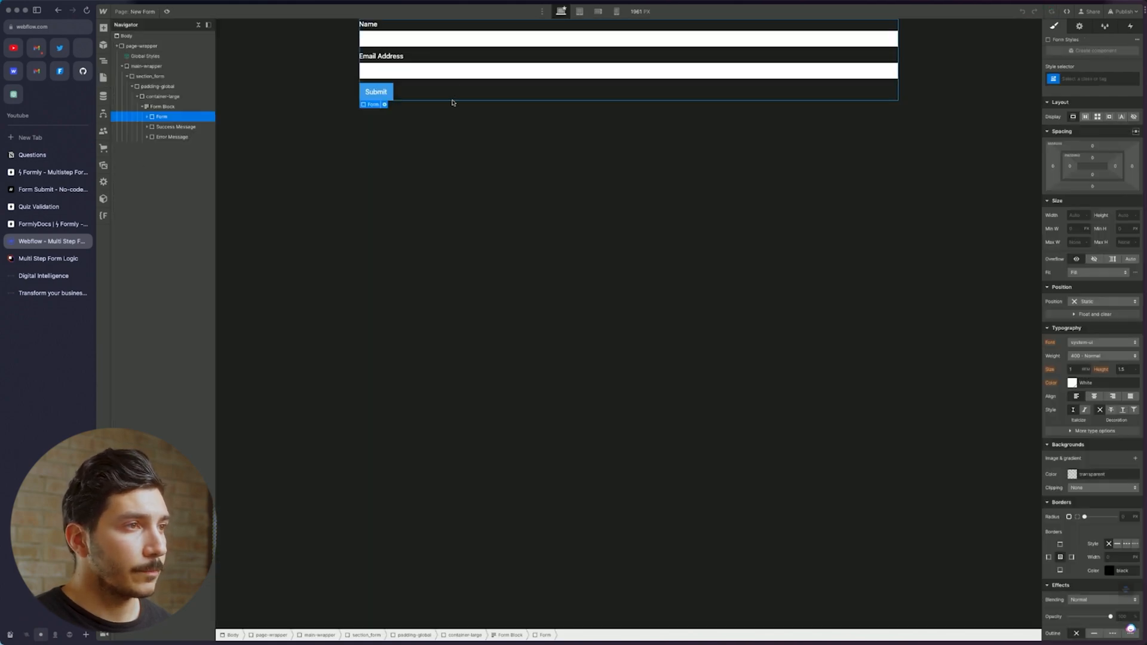
click(173, 97)
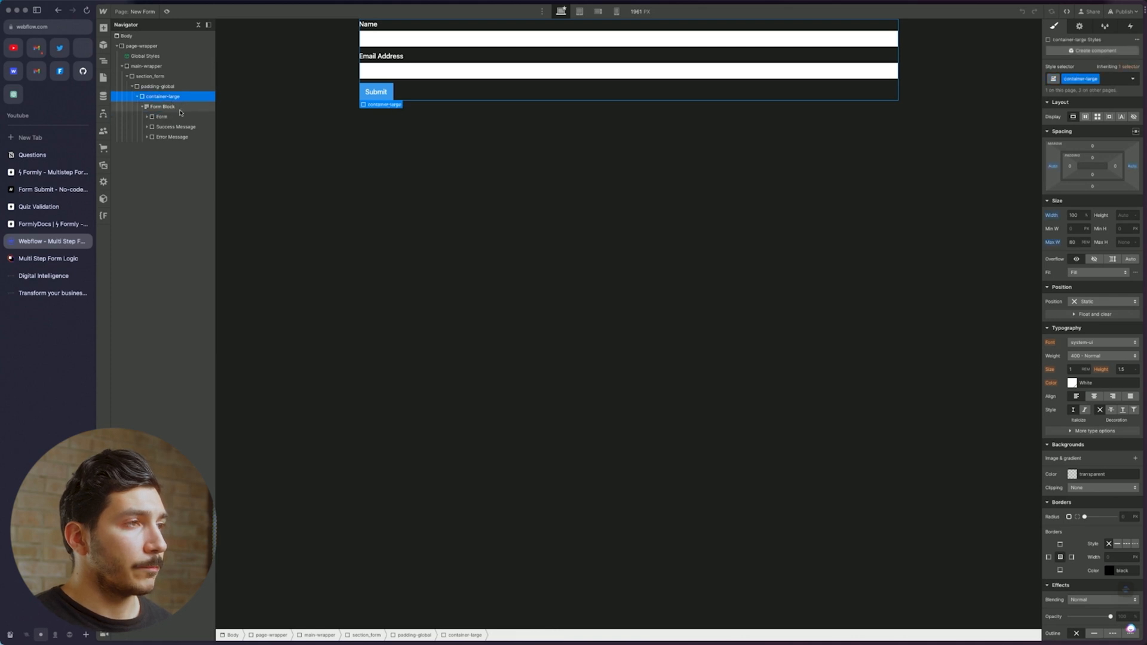
click(170, 106)
click(1098, 79)
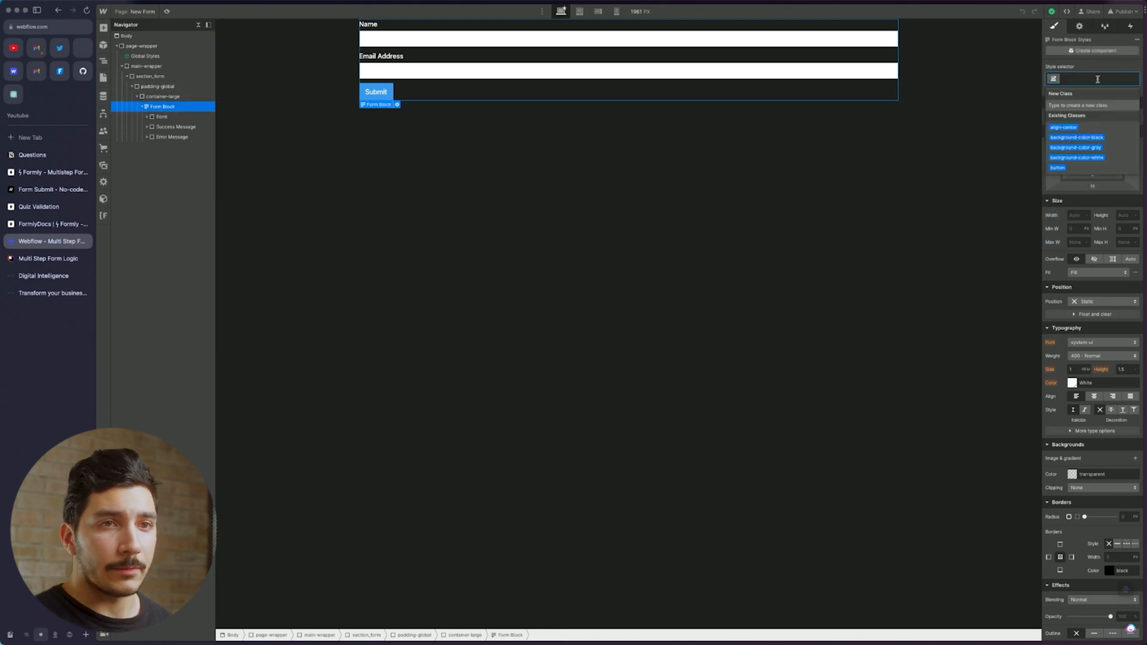
text(form)
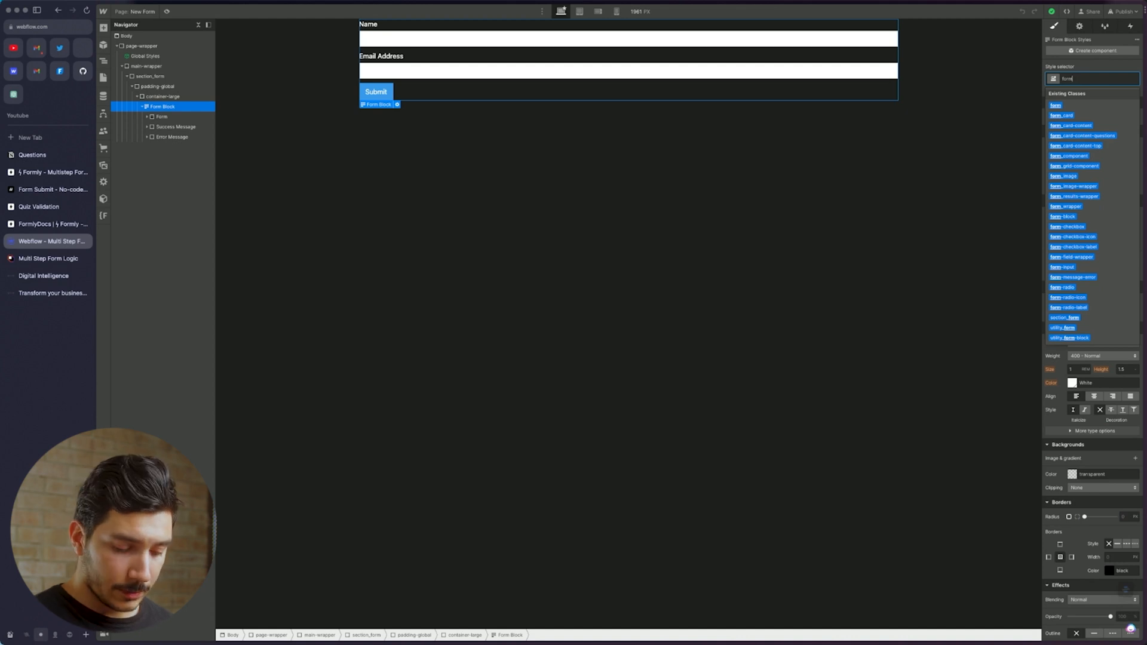
text(_)
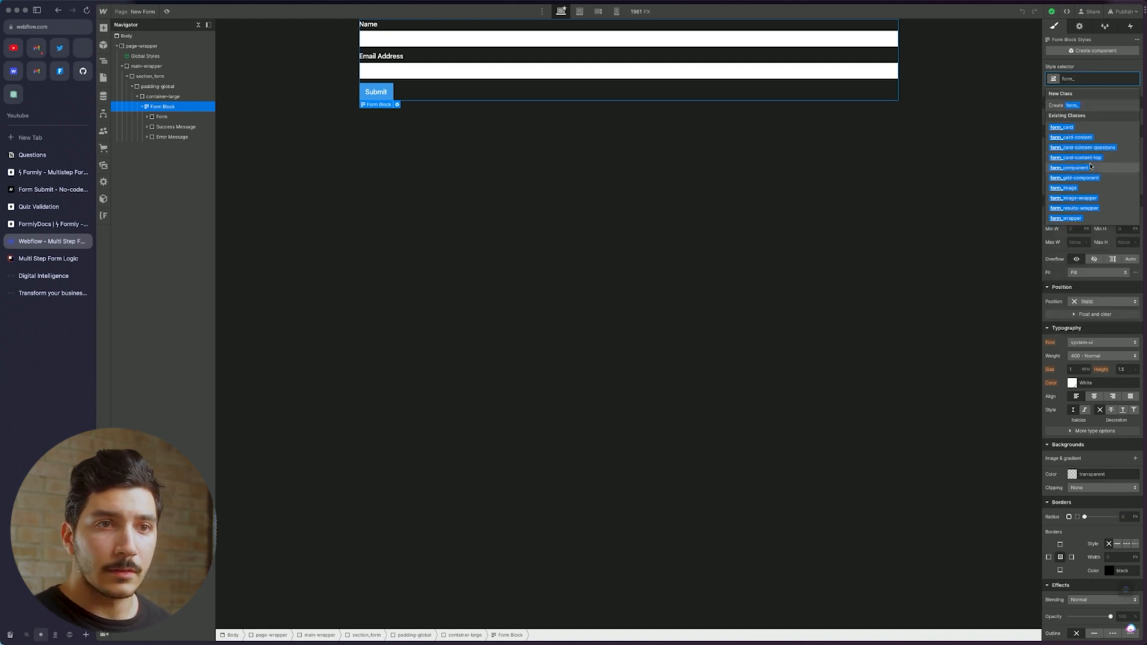
click(1069, 167)
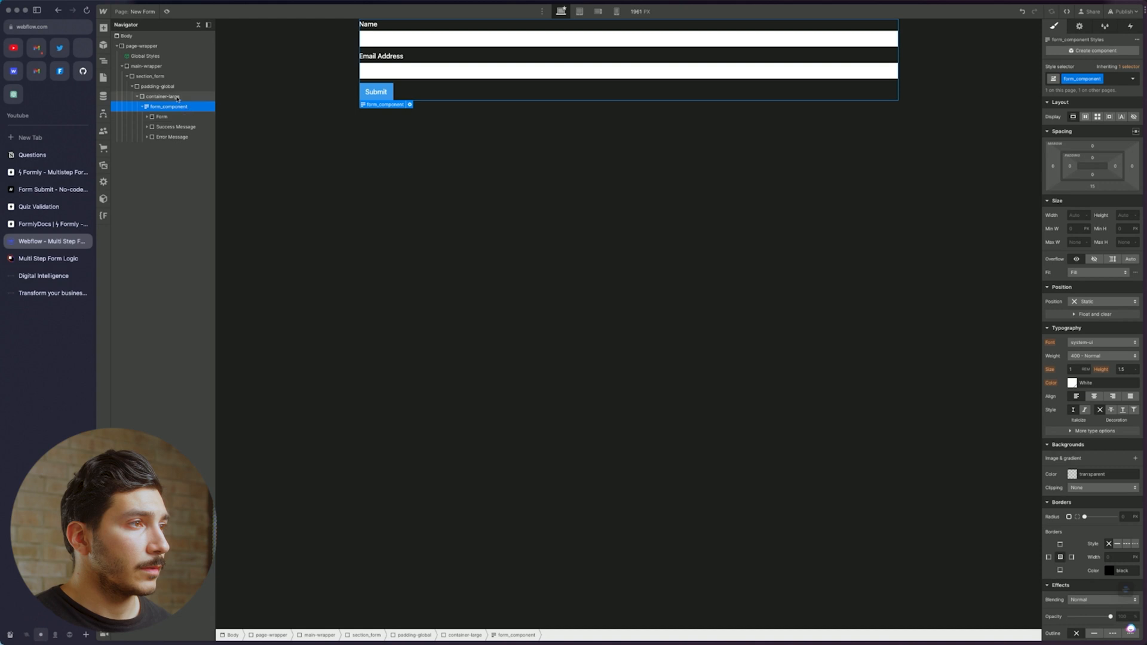
Apply the form_wrapper class to the Form inside form_component
click(201, 117)
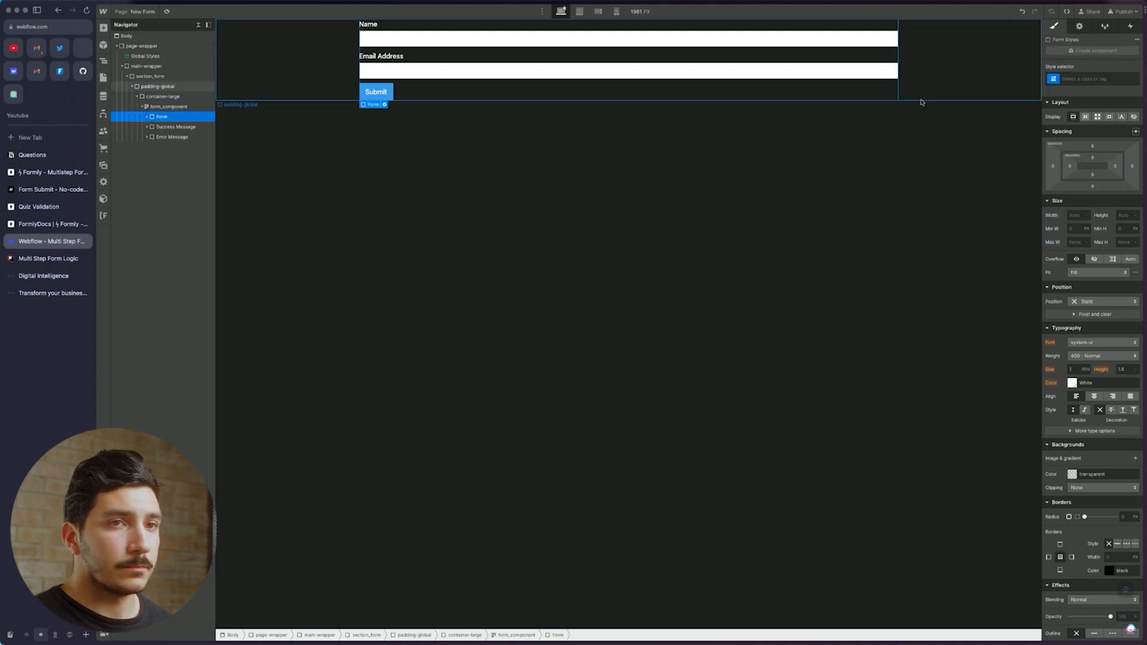
click(1094, 78)
text(form)
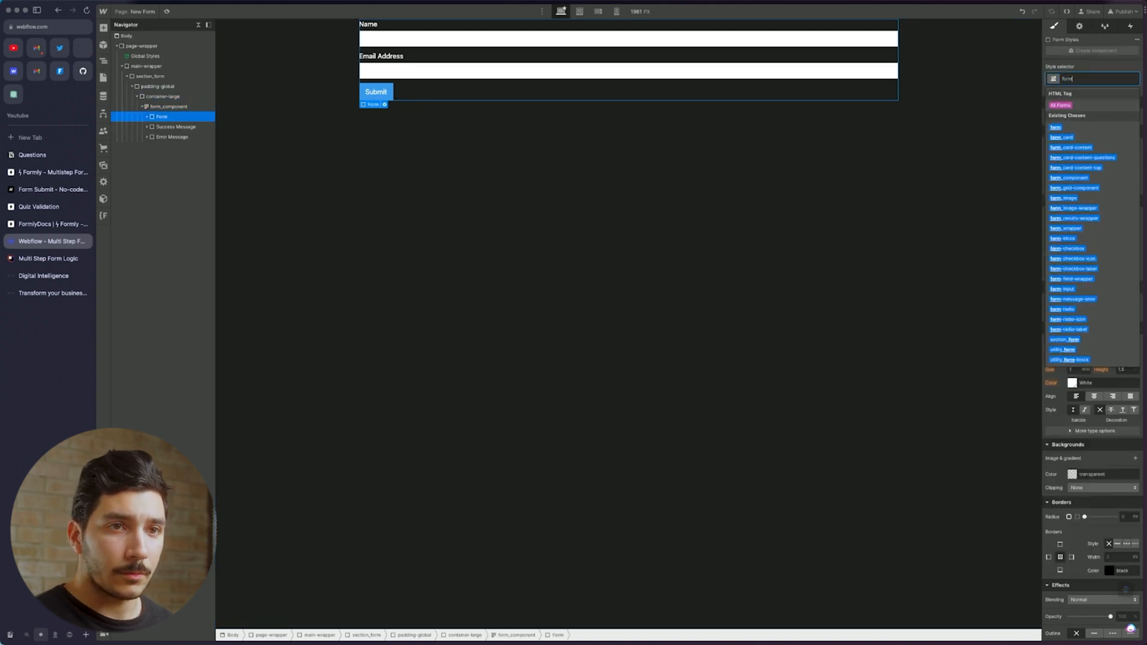
text(-)
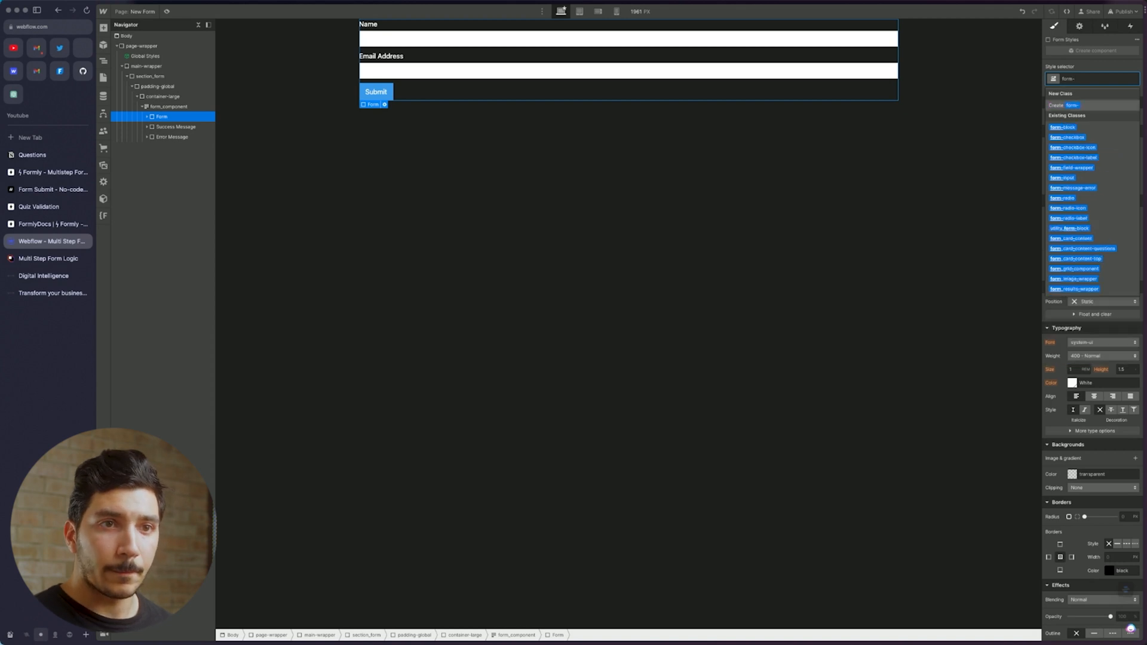
key(BackSpace)
text(_wr)
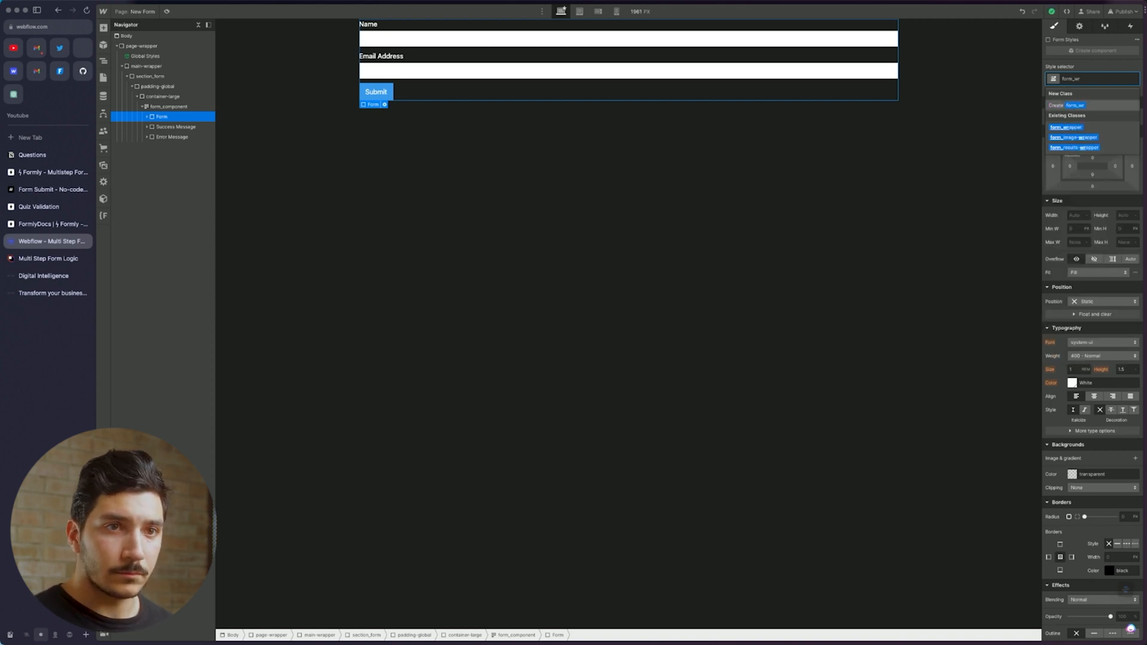
key(Down)
key(Return)
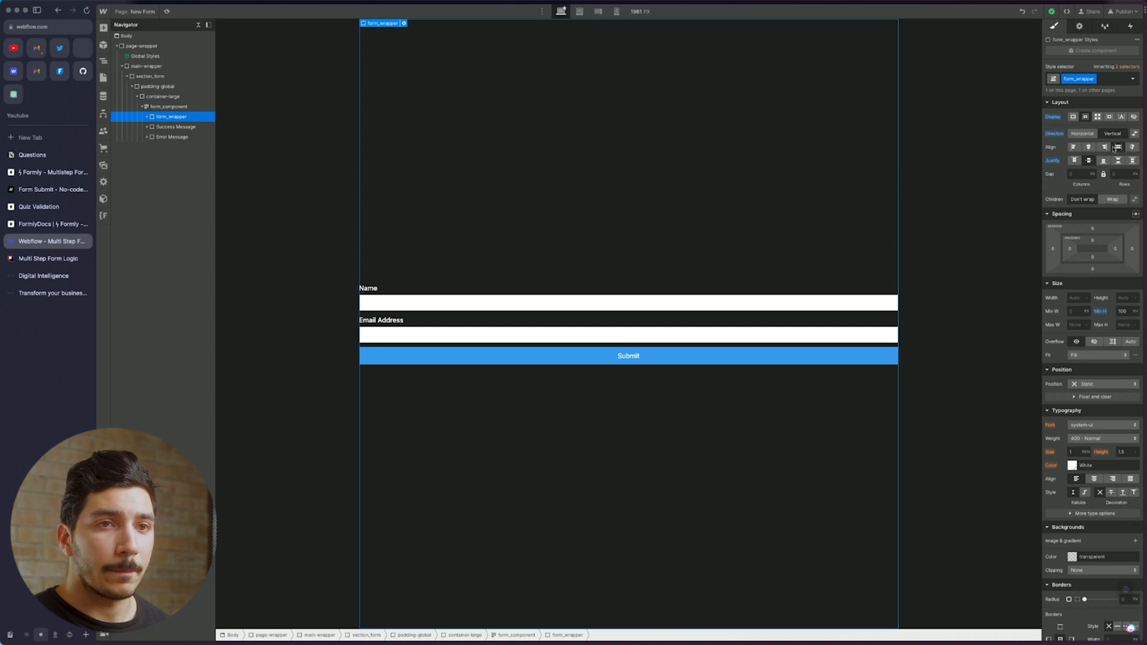
Delete the default Name and Email labels, text fields and Submit button, then select the empty form_wrapper
click(175, 119)
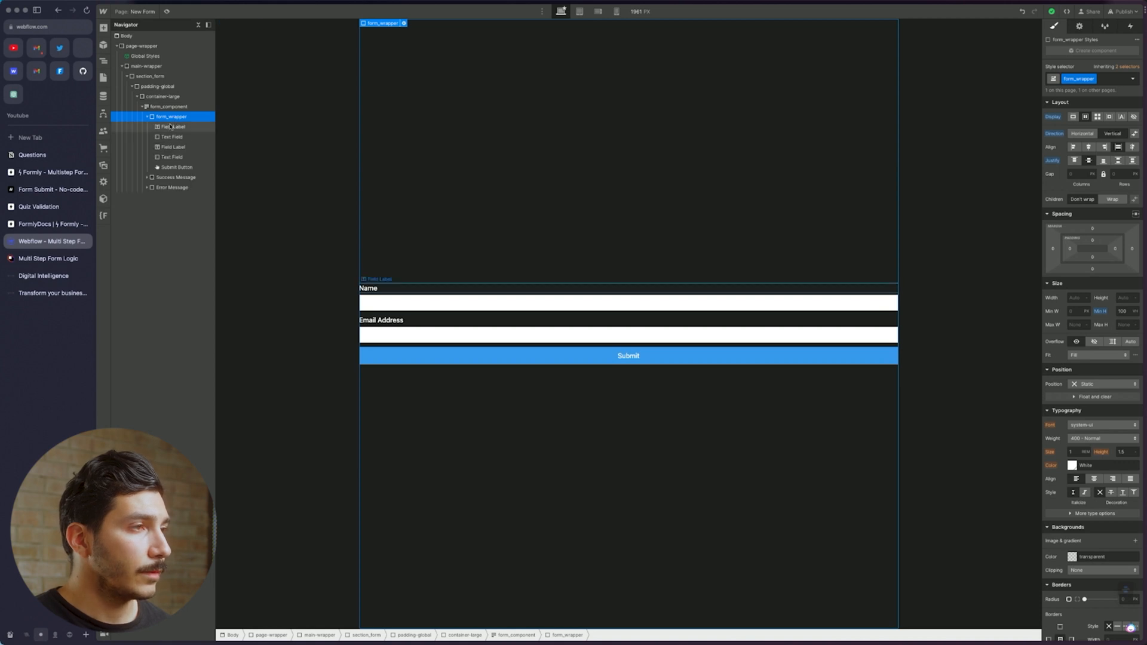
click(184, 126)
key(Delete)
key(Delete)
key(Delete)
key(Delete)
key(Delete)
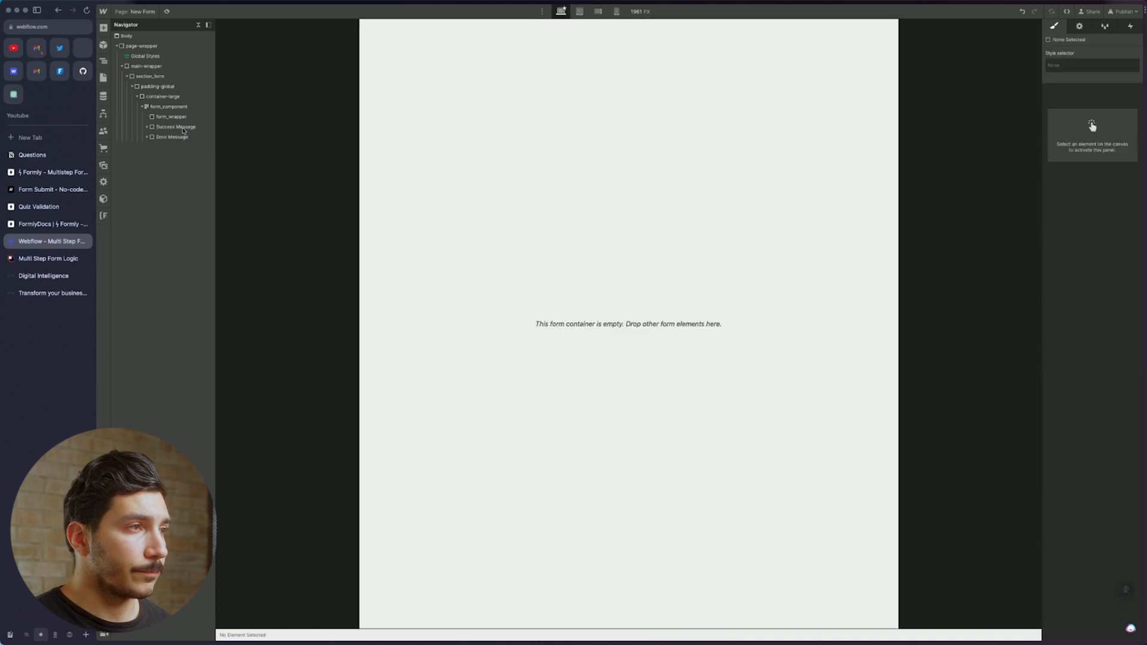
click(175, 116)
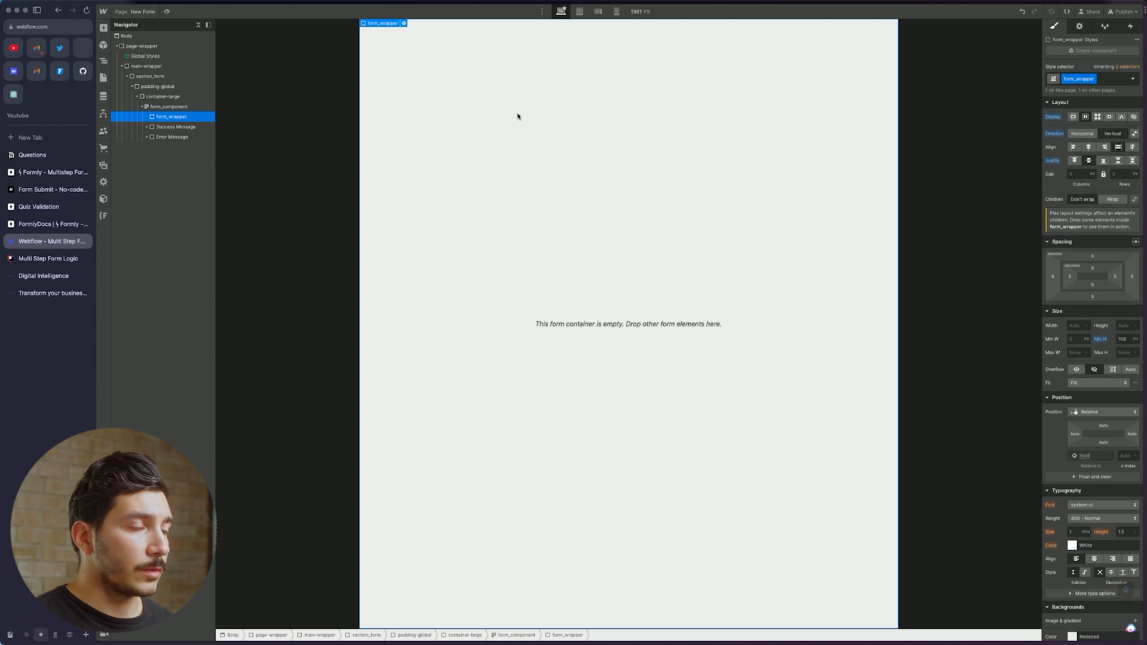
key(super+e)
Insert a Div Block into form_wrapper and give it the existing form_grid-component class
text(div)
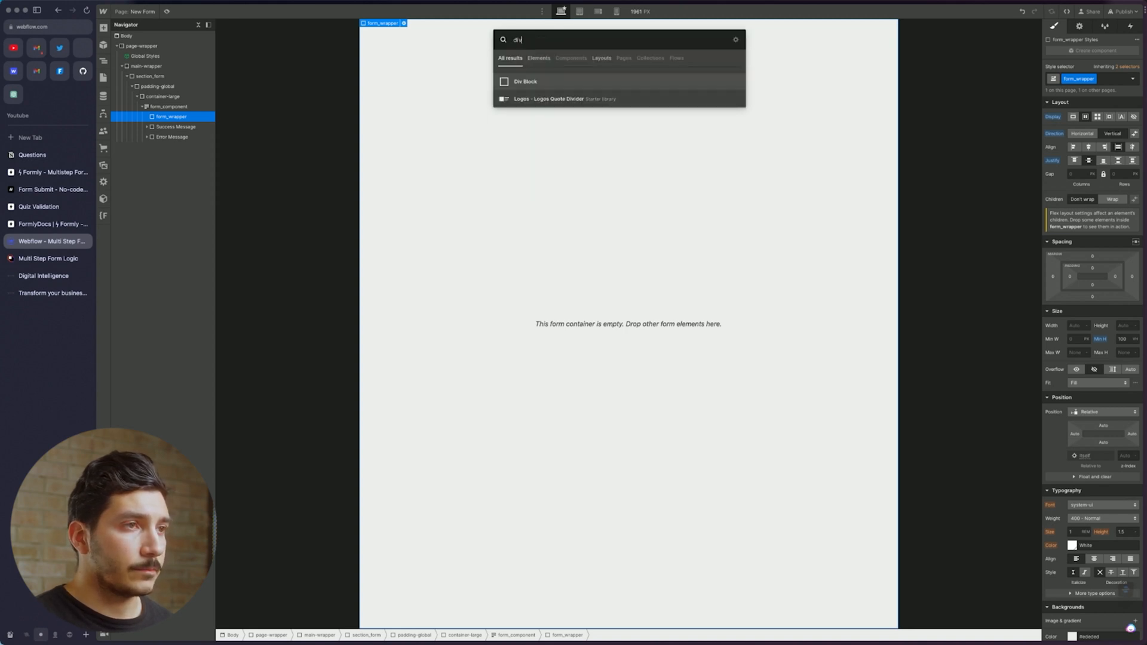
key(Return)
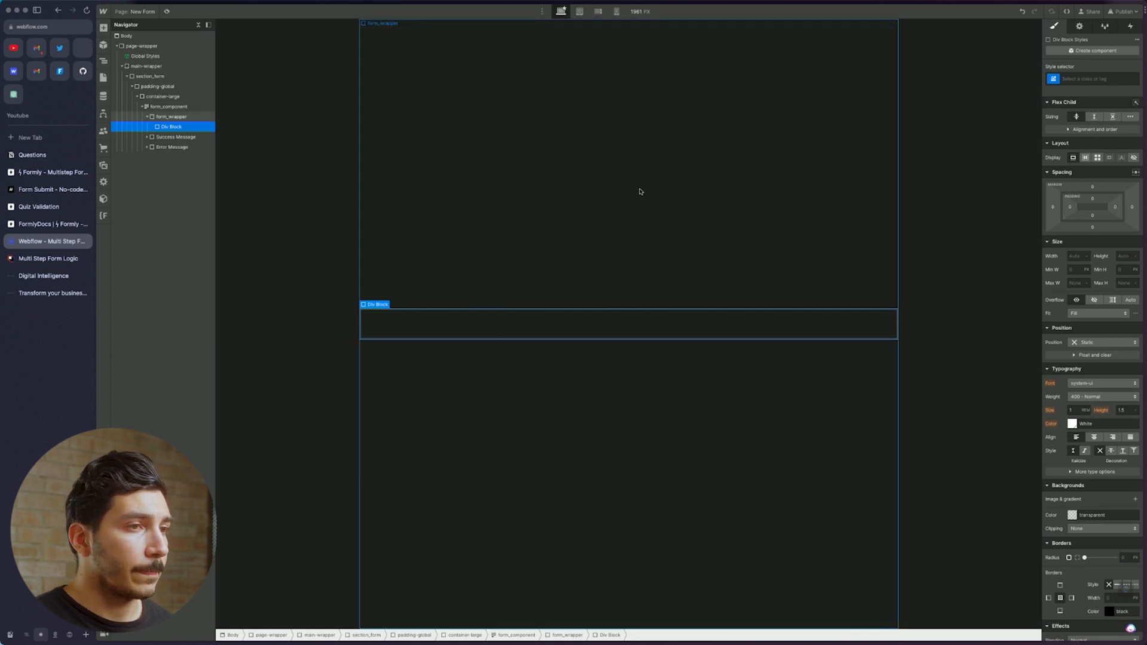
click(1118, 74)
text(f)
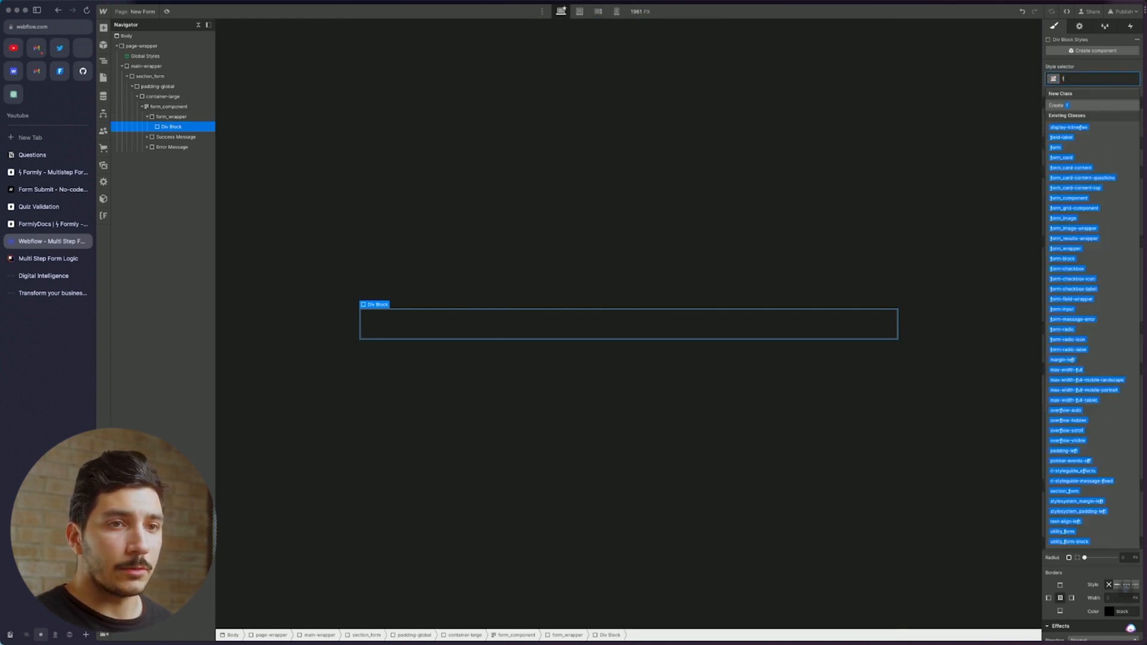
text(orm)
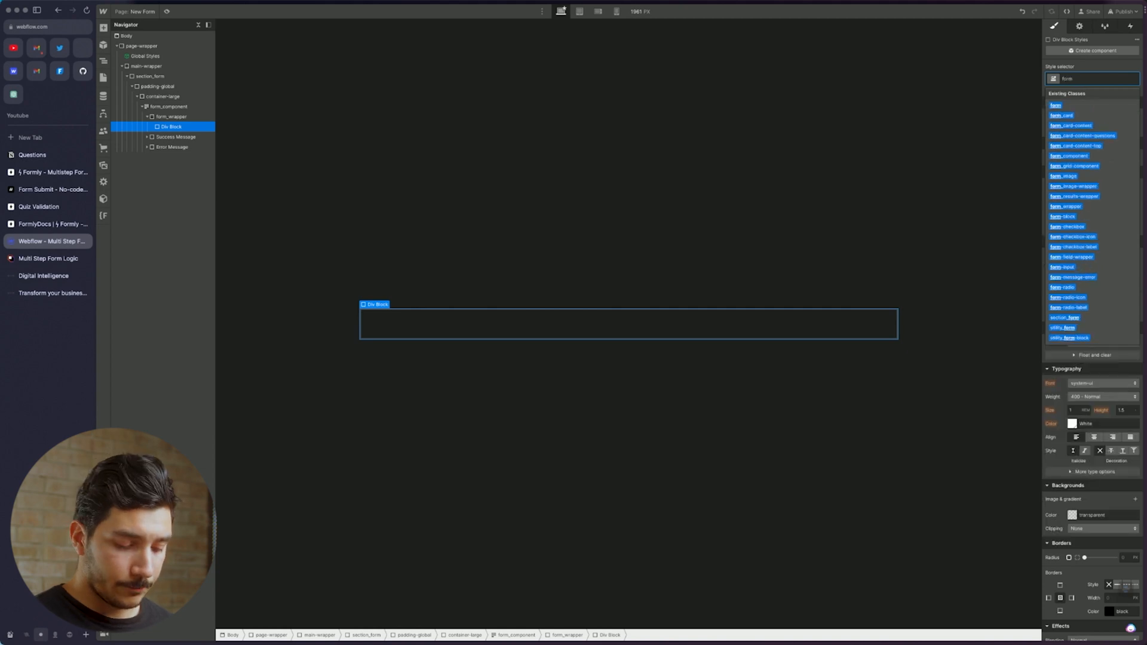
text(_comp)
key(Down)
key(Down)
key(Return)
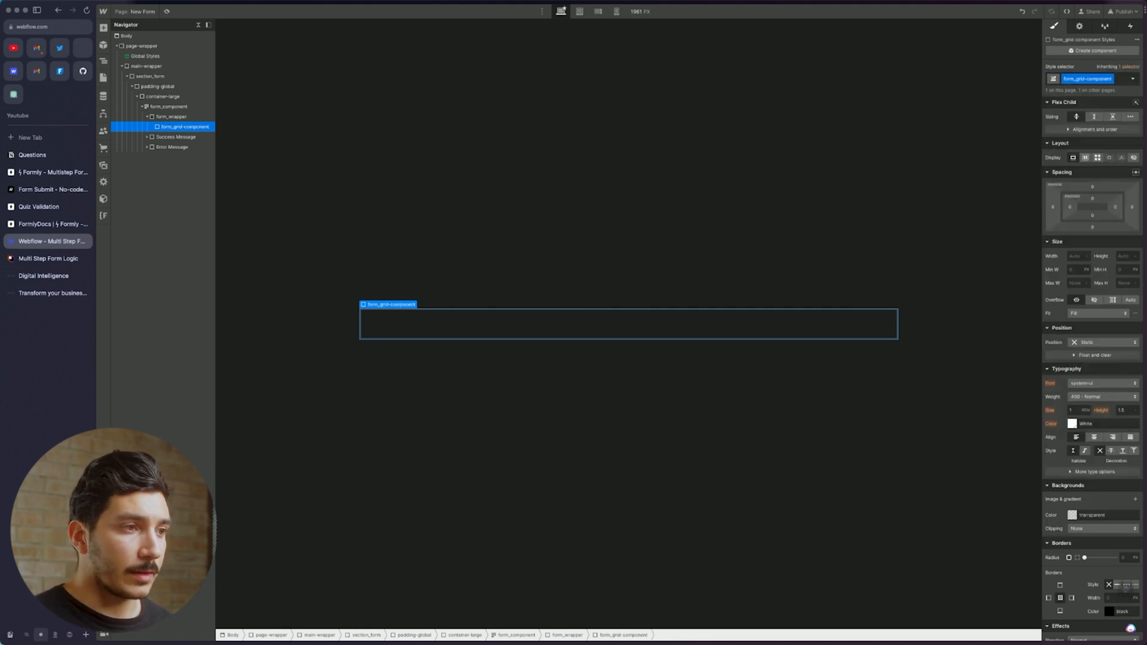
click(103, 78)
click(152, 87)
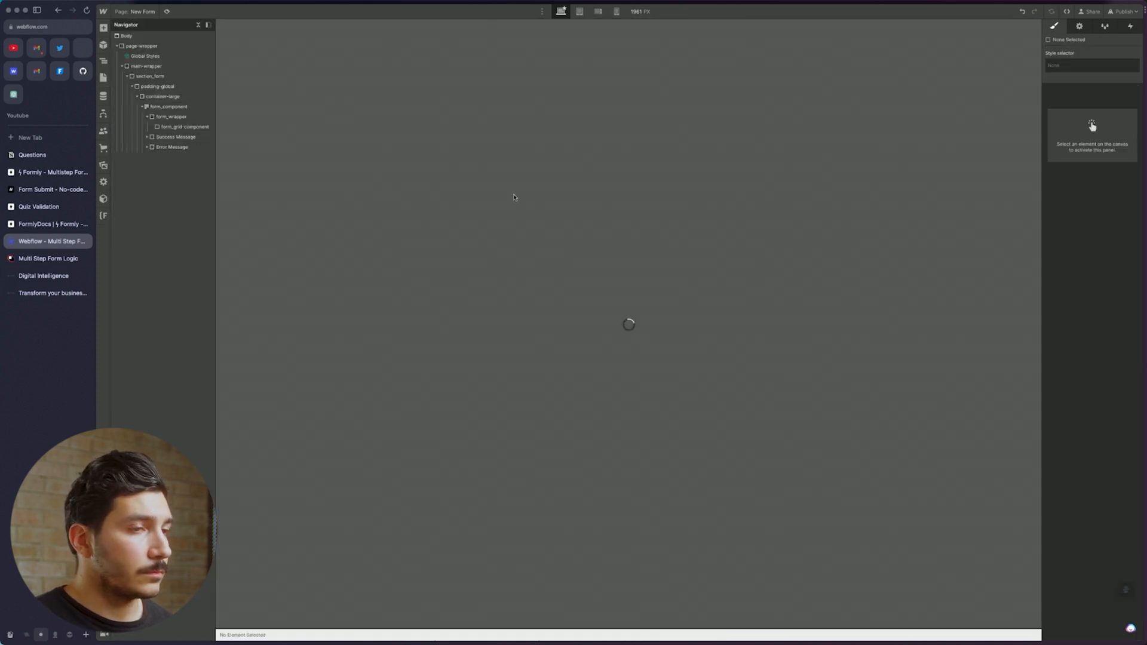
click(363, 206)
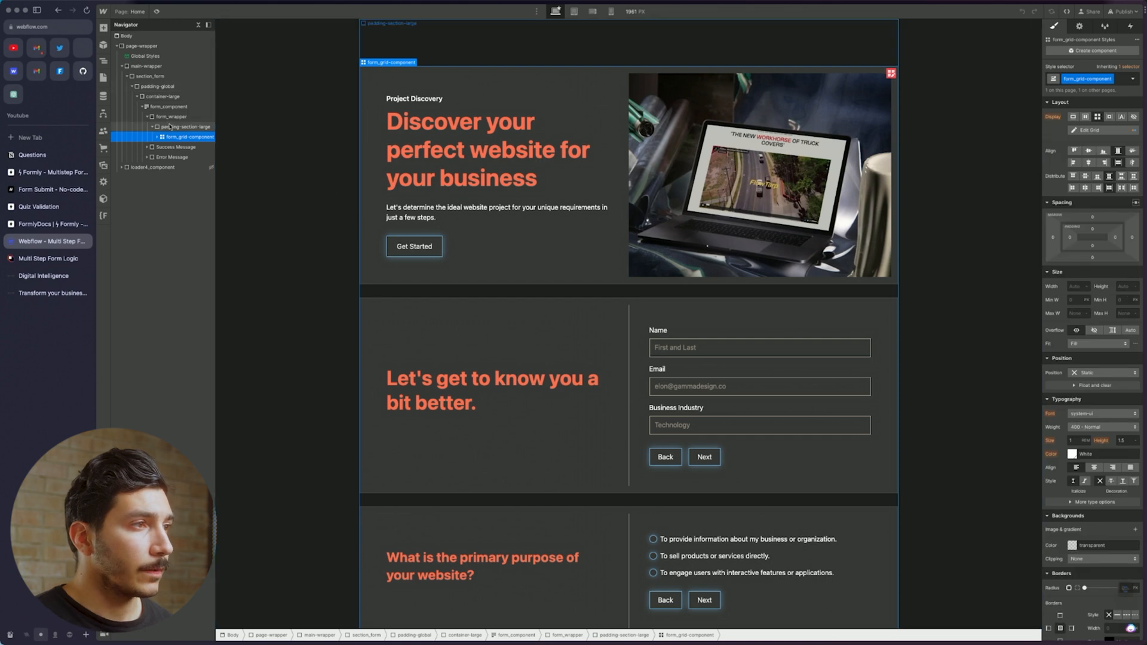
click(170, 126)
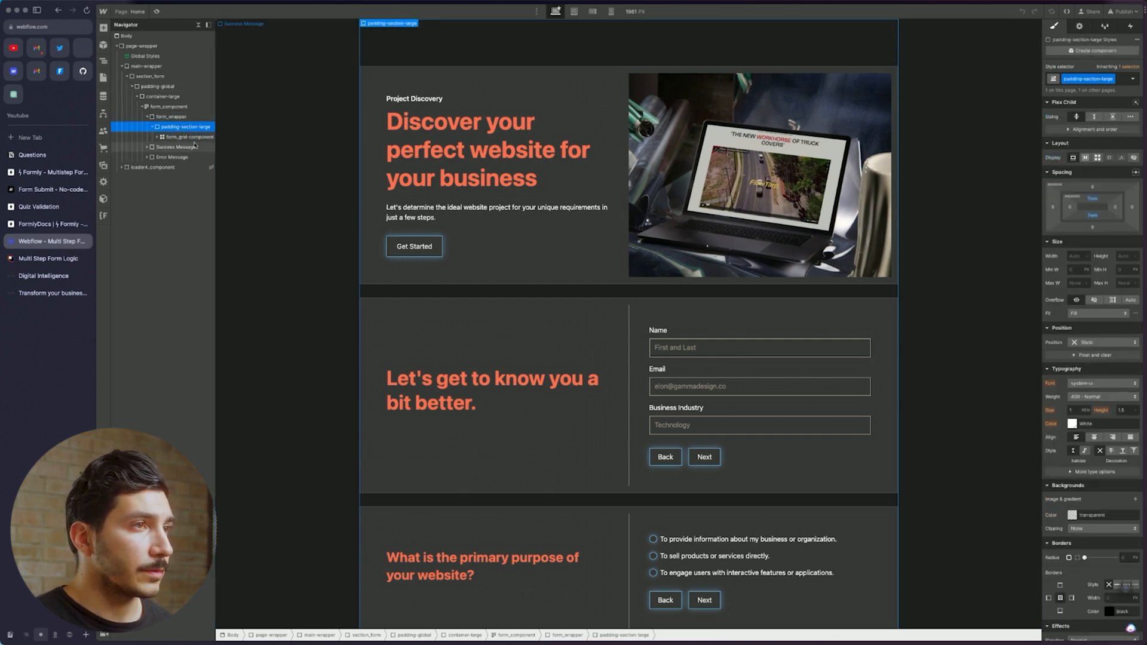
click(102, 77)
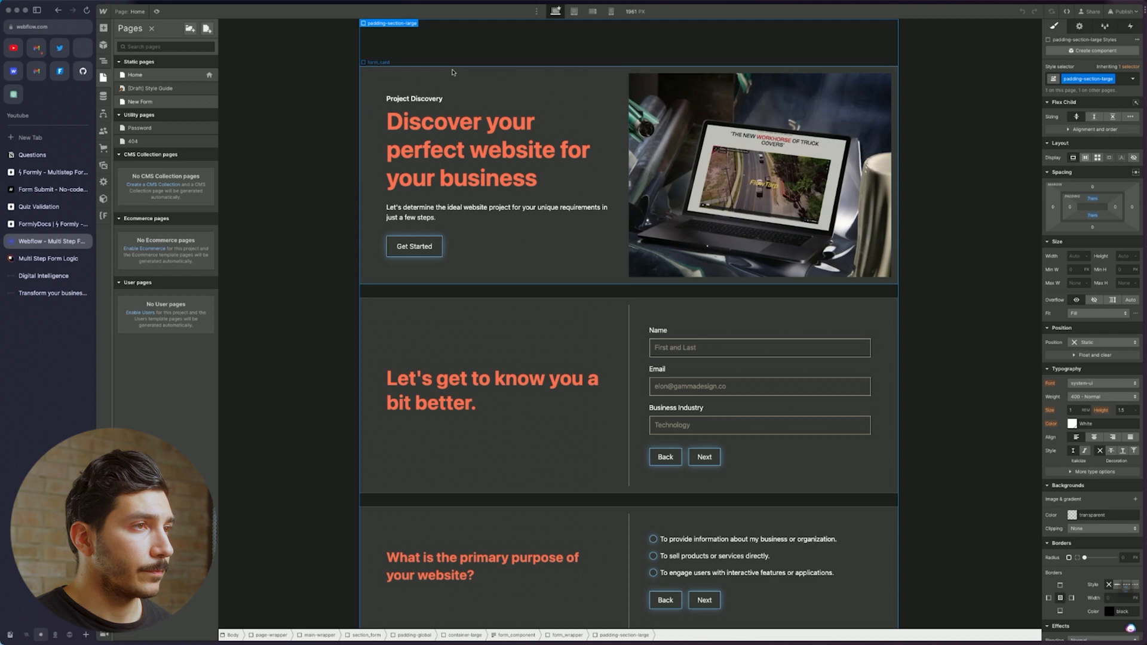
click(102, 61)
click(184, 137)
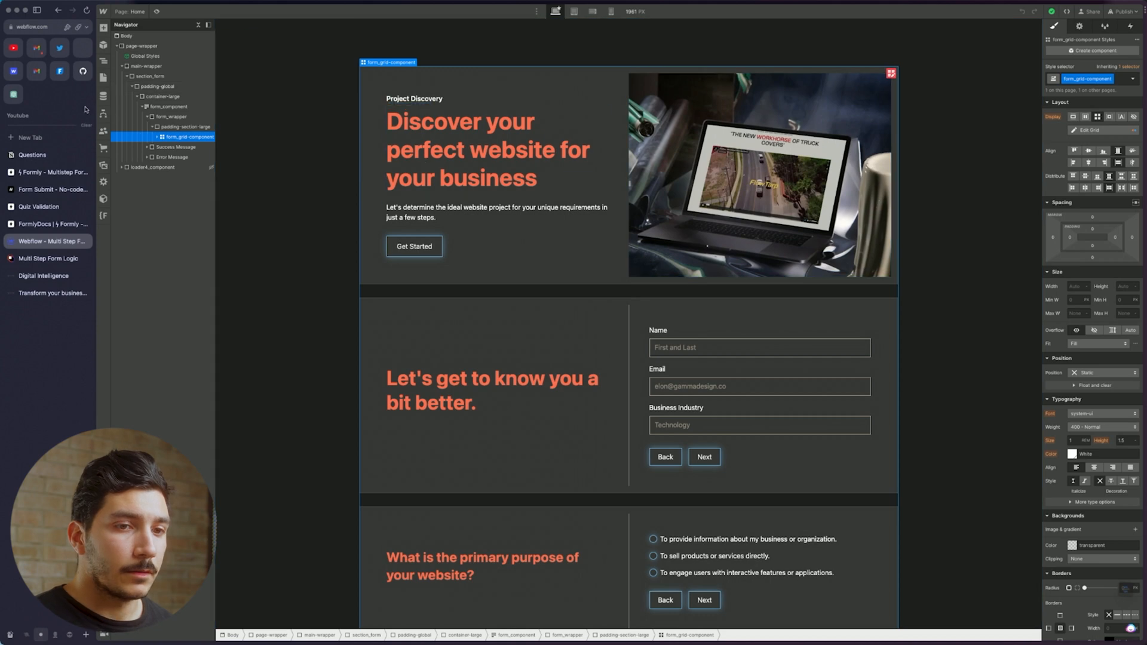
click(103, 78)
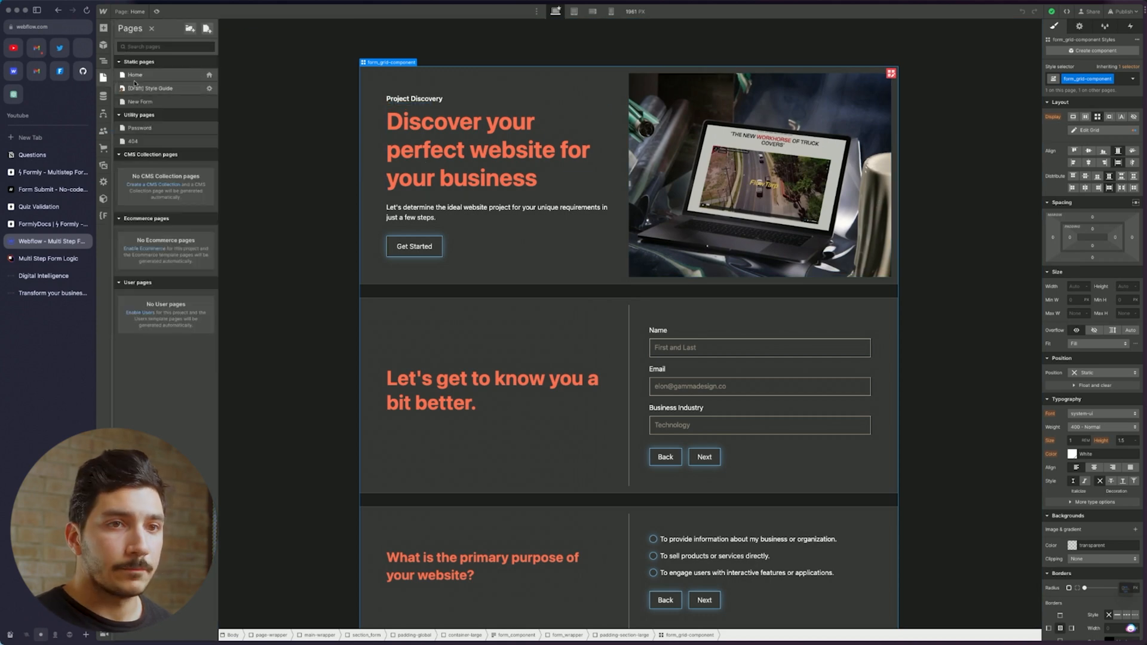
click(140, 101)
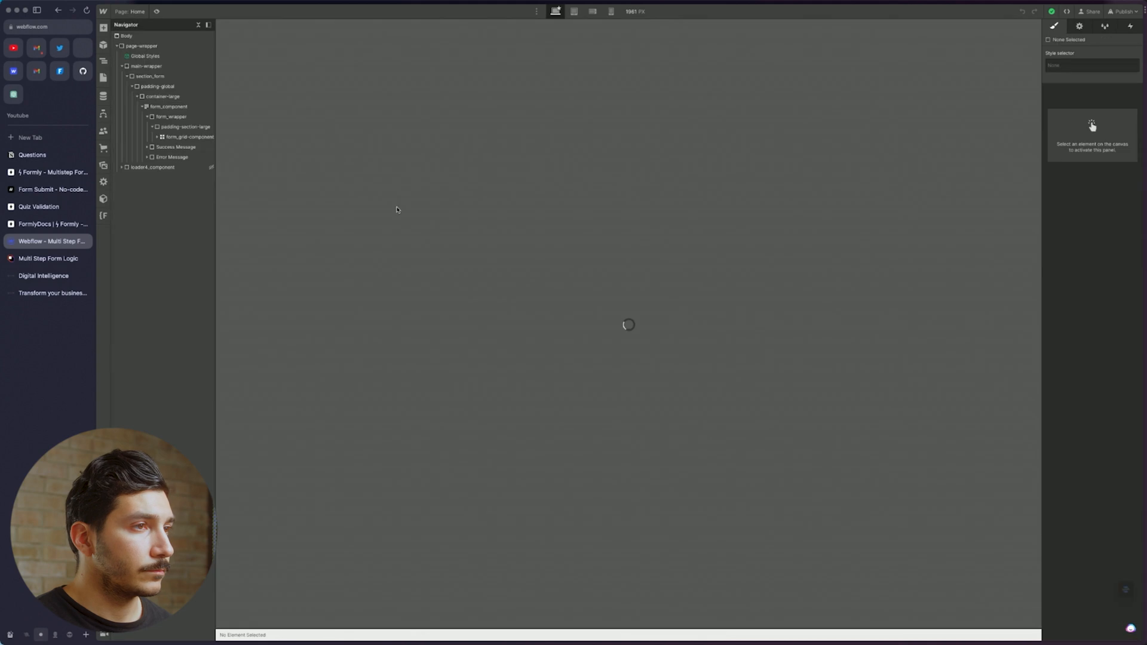
click(538, 328)
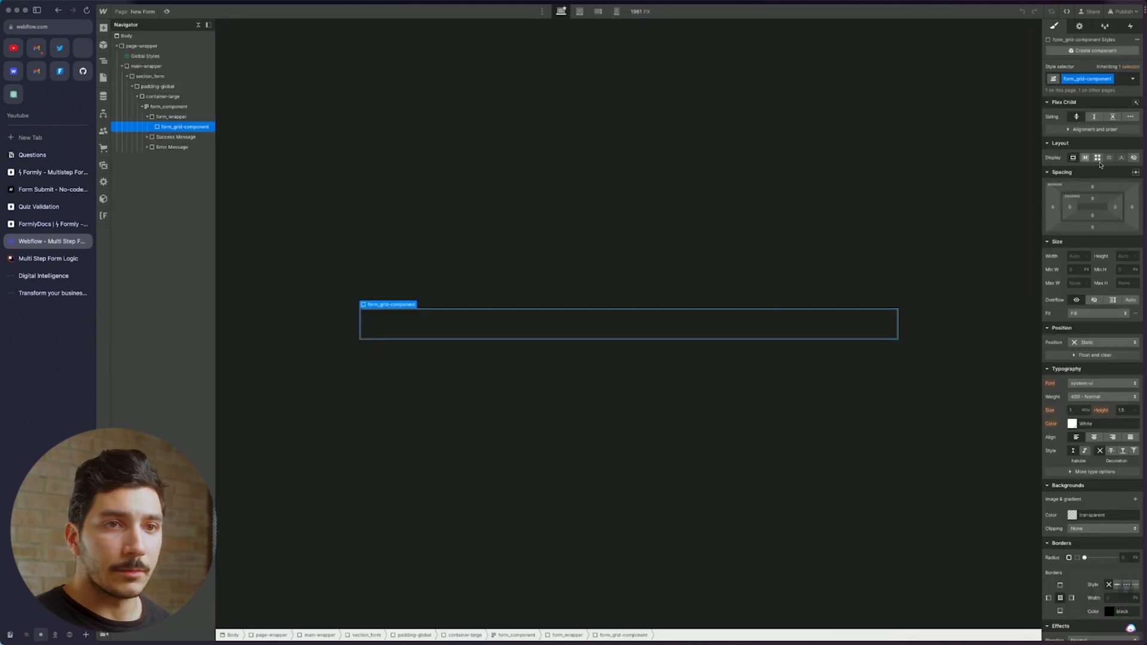
Set form_grid-component's Display to Grid and nest a new Div Block classed form_card inside it
click(1097, 158)
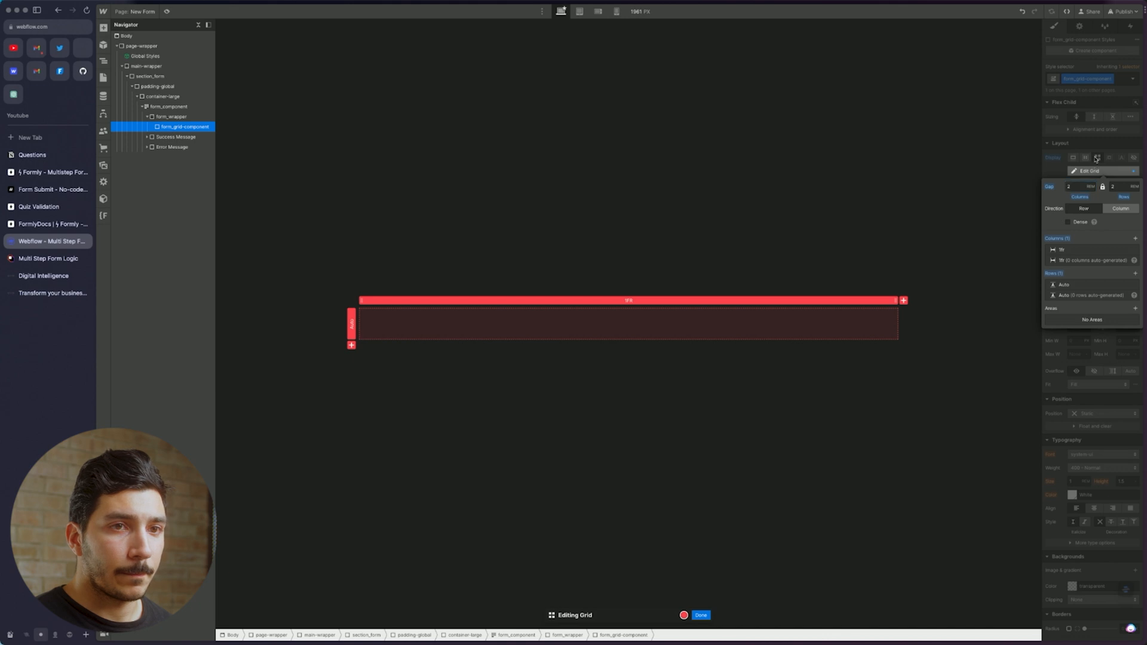
click(524, 319)
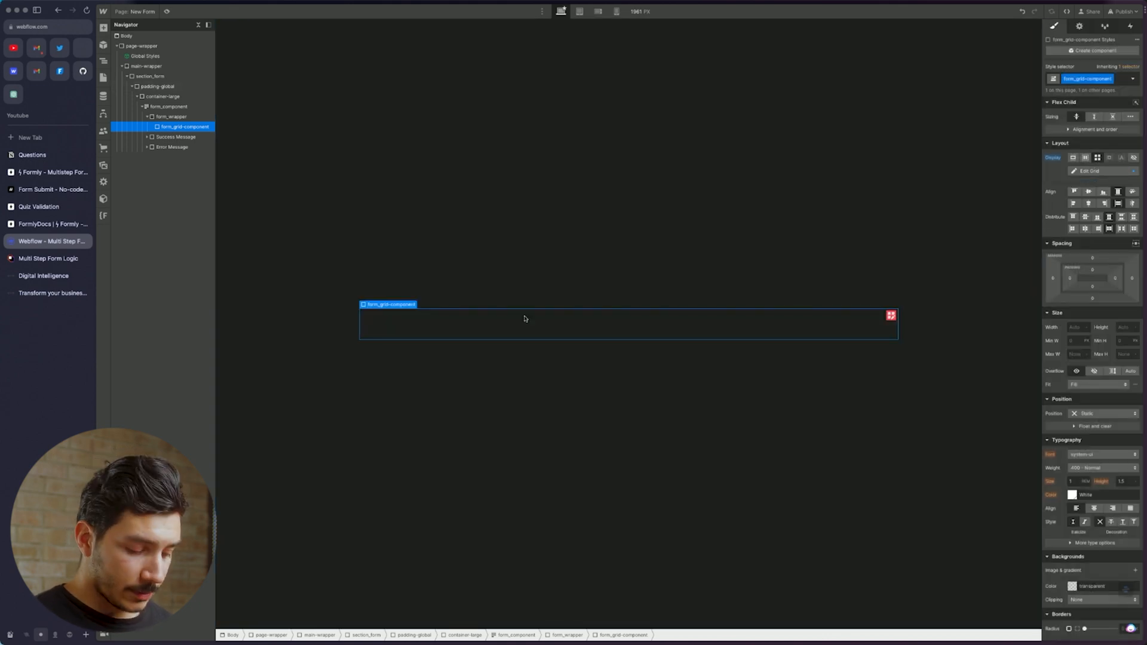
key(super+e)
text(div)
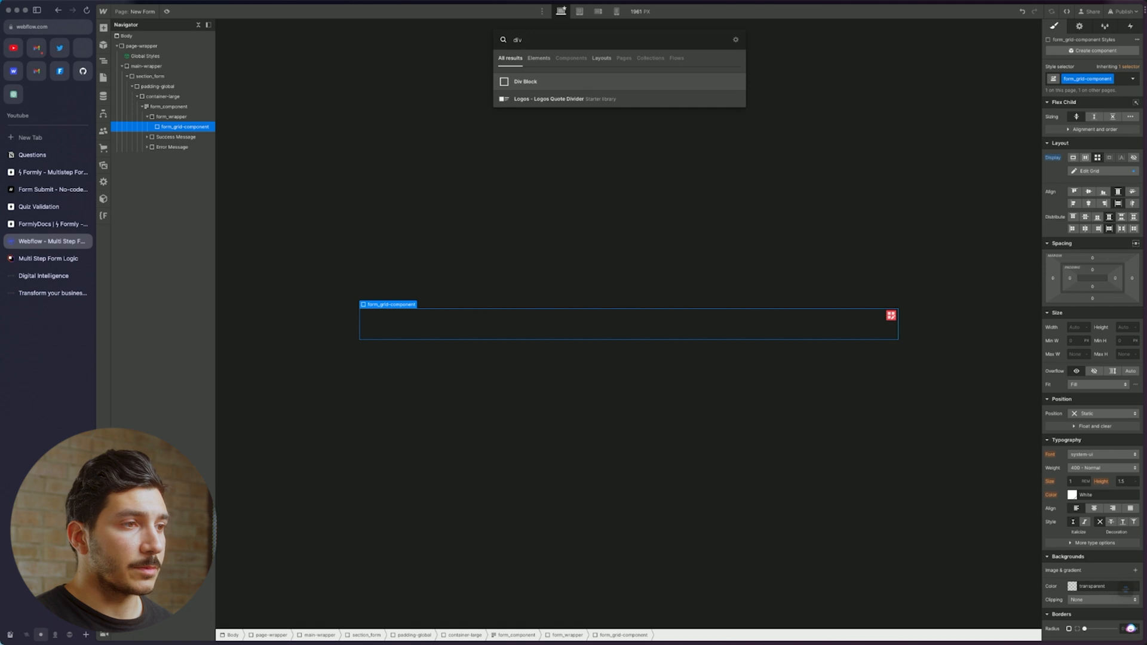
key(Return)
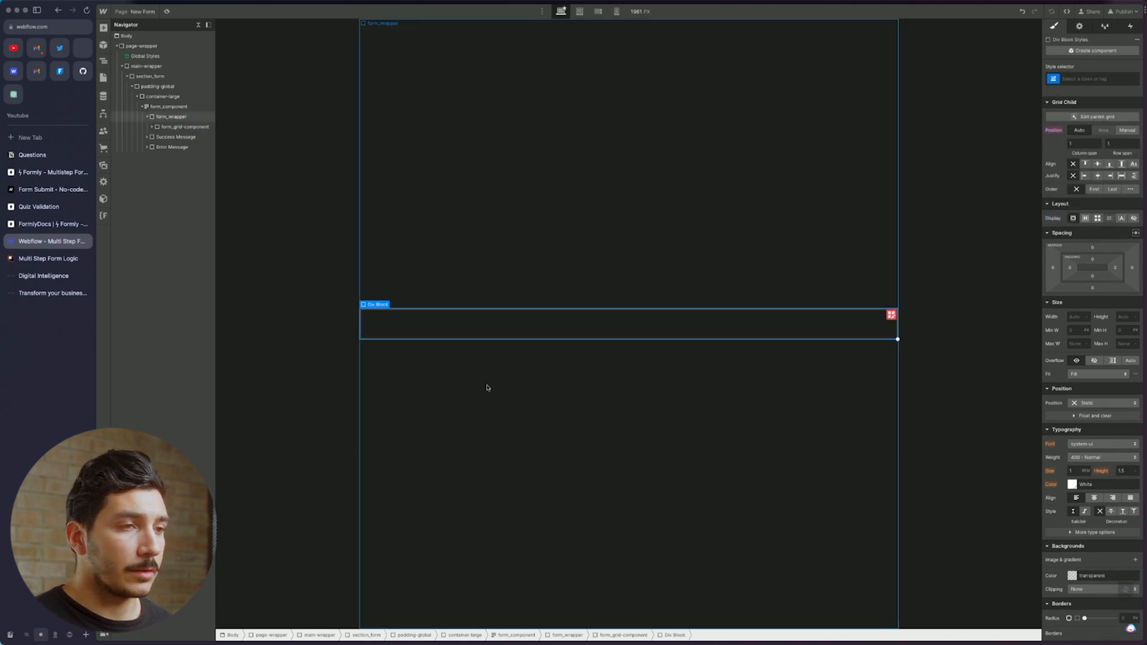
click(157, 128)
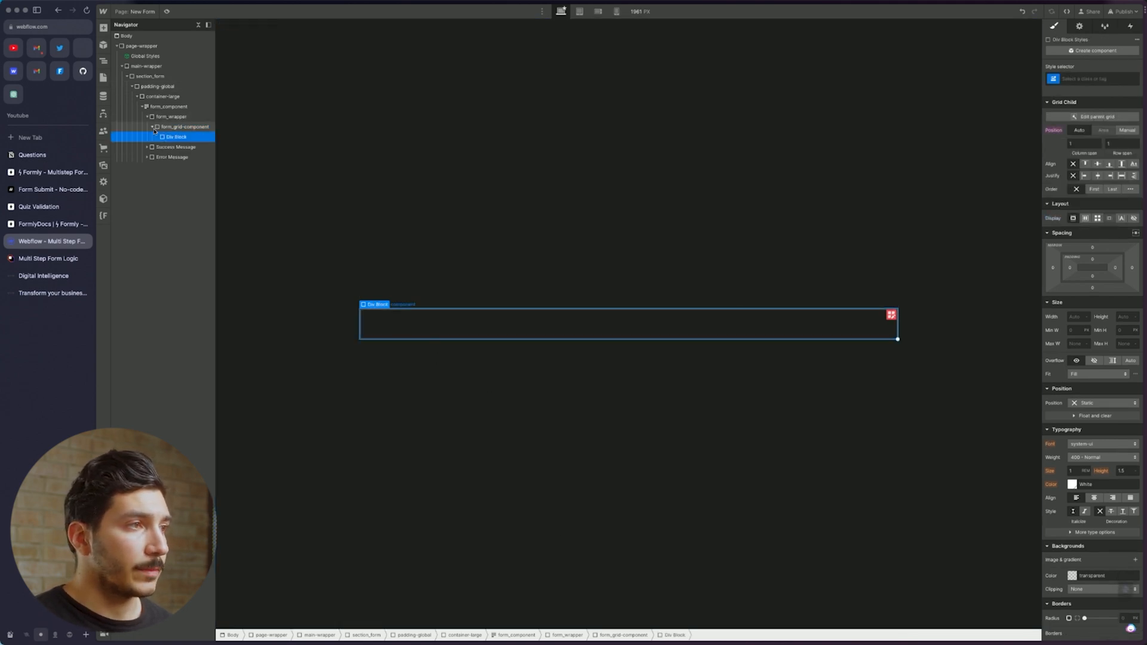
click(1094, 74)
text(f)
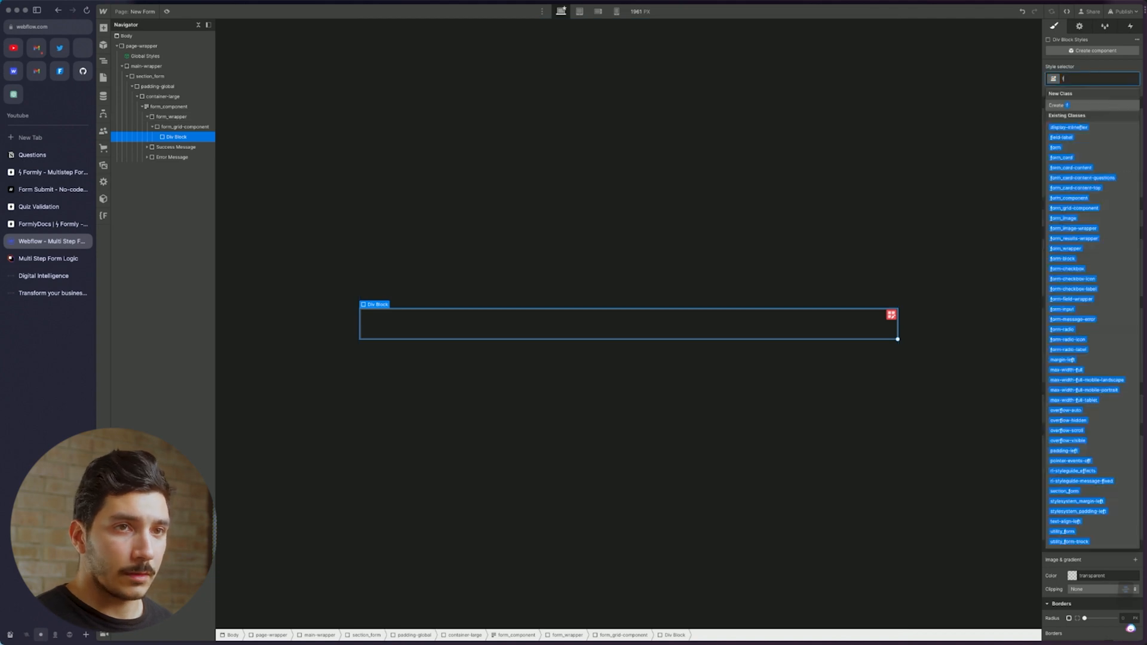
text(orm_card)
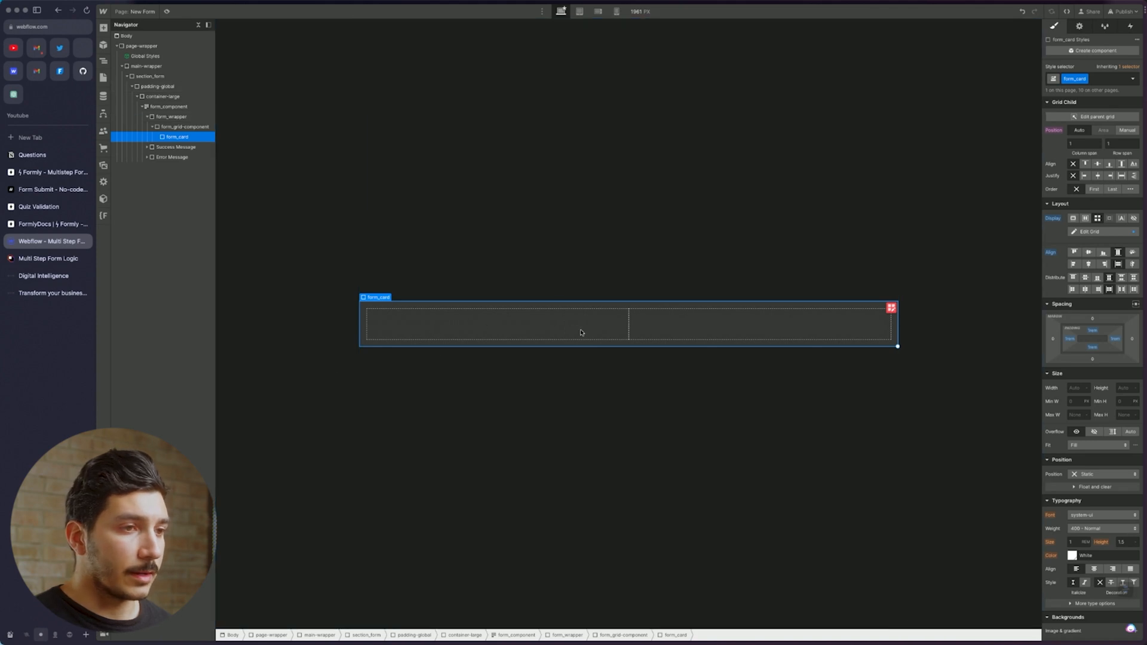
Insert a Div Block into form_card and give it the form_card-content class
key(super+k)
text(form)
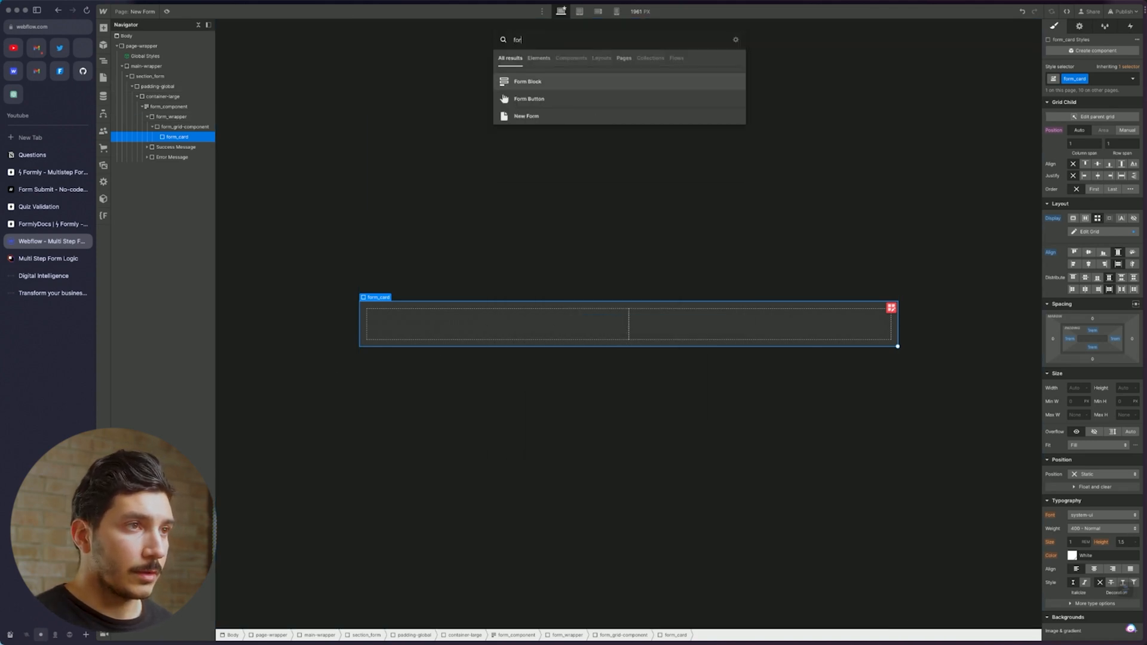
key(BackSpace)
key(BackSpace)
key(BackSpace)
key(BackSpace)
text(div)
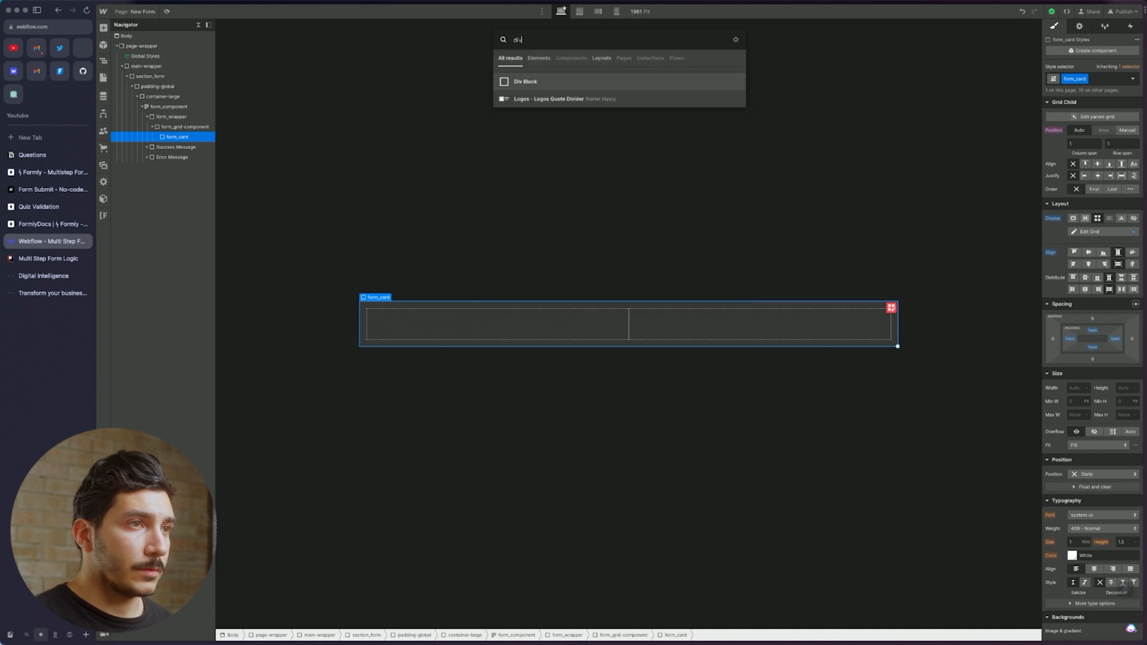
key(Return)
click(1077, 84)
text(form)
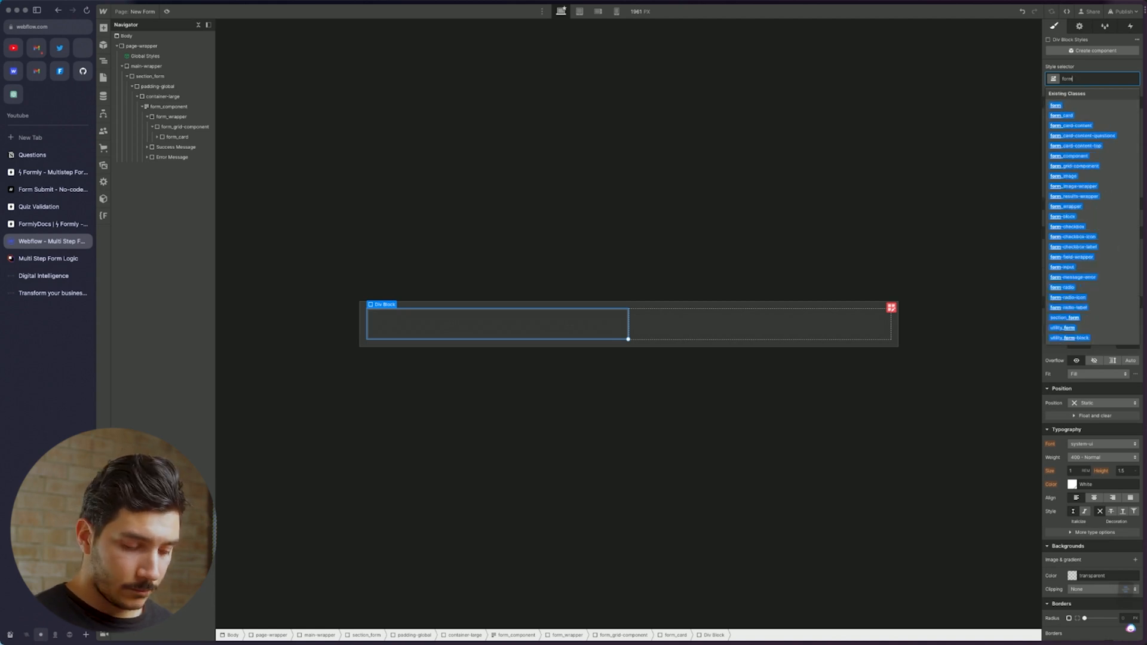
text(_card-content)
key(Return)
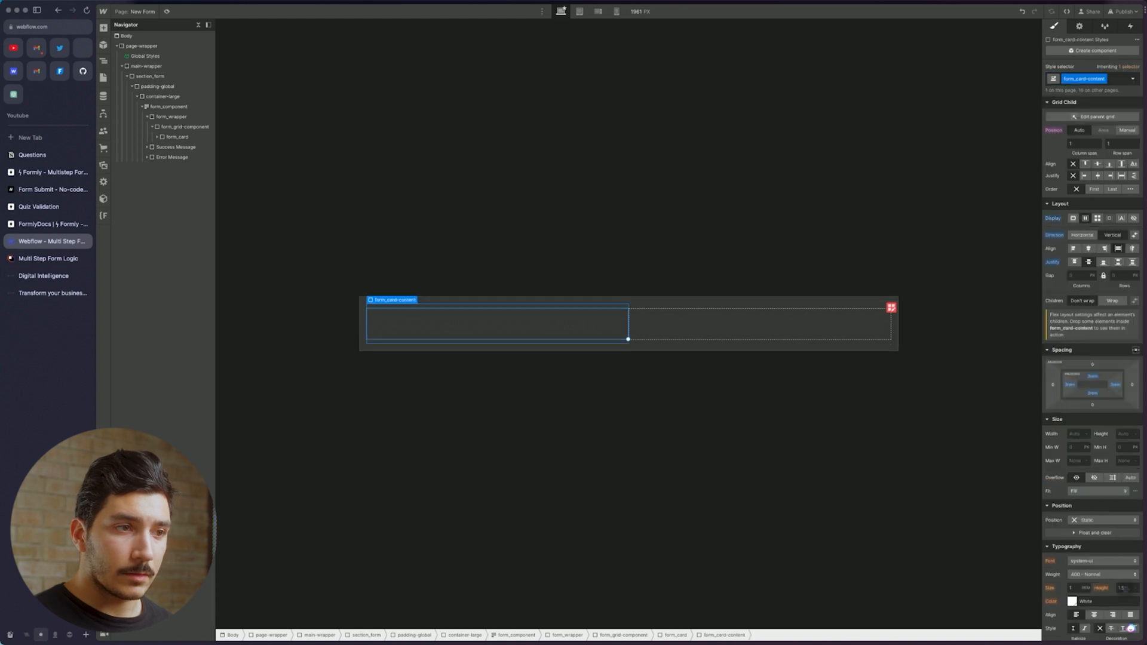
Duplicate the form_card-content block to create the card's second content area
click(671, 331)
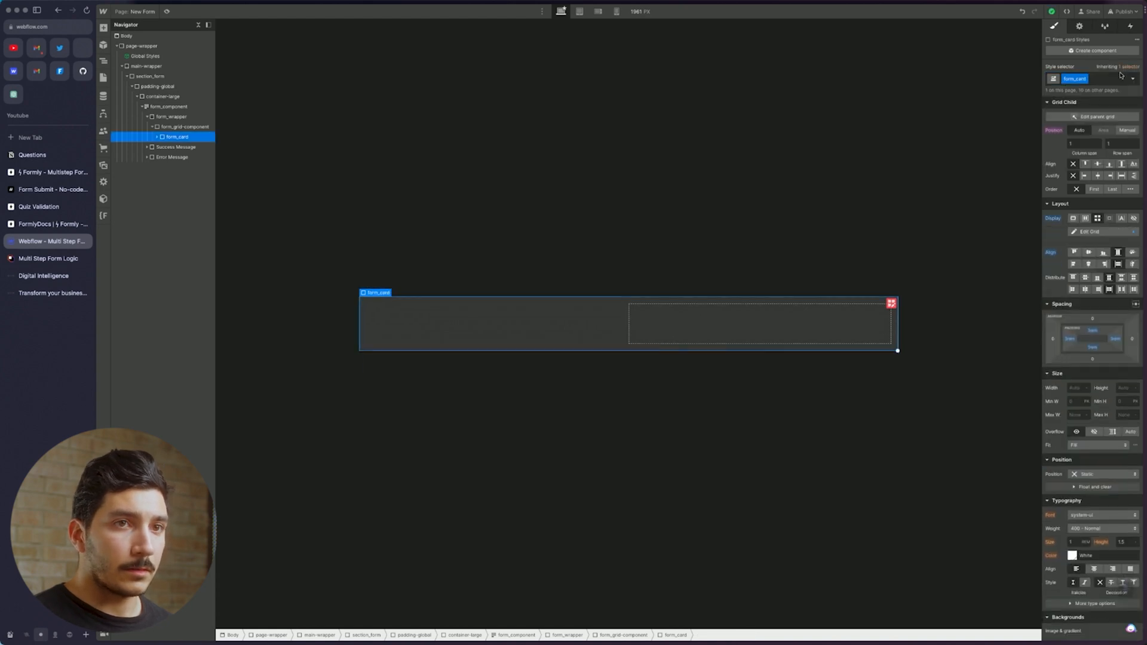
click(599, 325)
key(super+d)
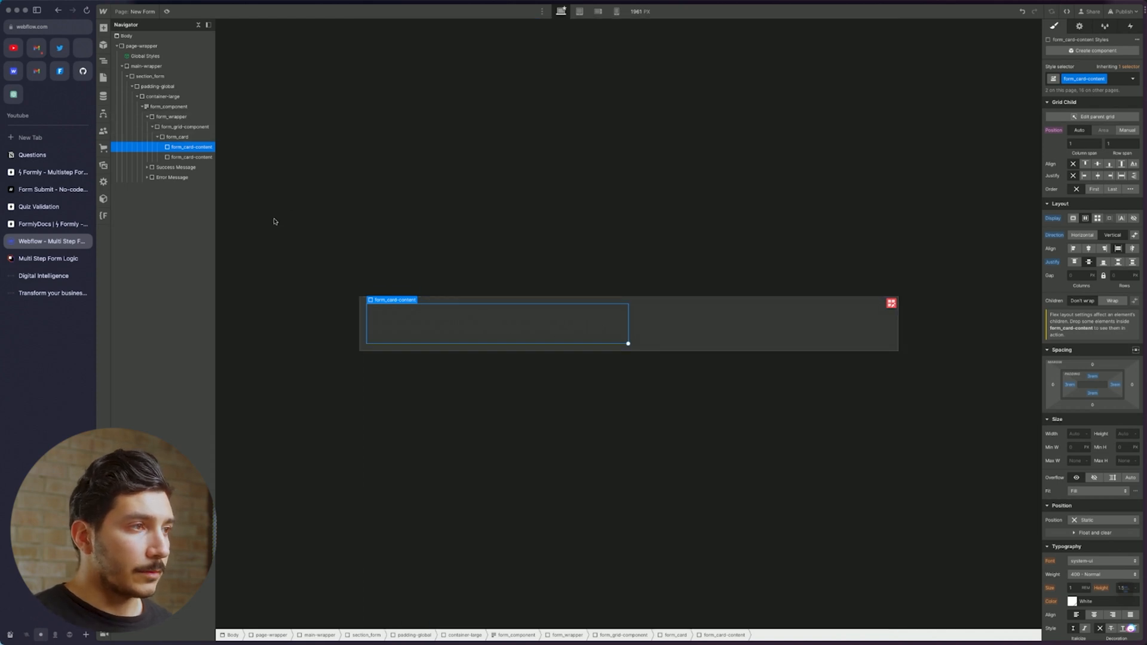
Check the Home page for reference, then return to the New Form page
click(104, 77)
click(161, 77)
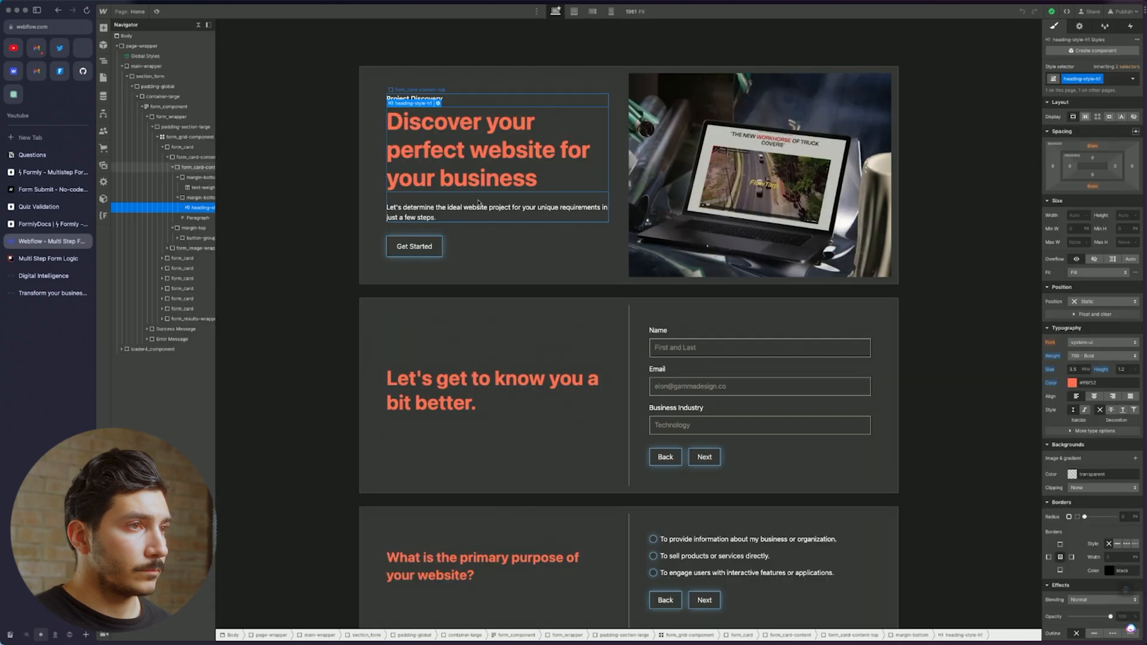
click(429, 92)
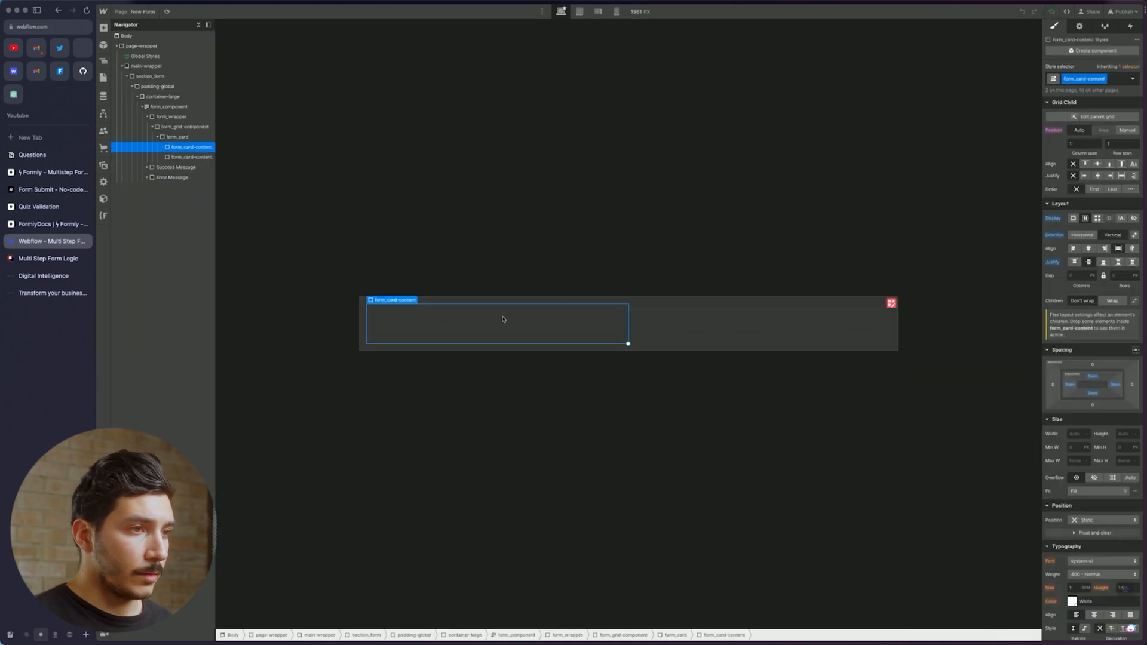
Add a Div Block inside the first form_card-content classed form_card-content-top
key(super+e)
text(div)
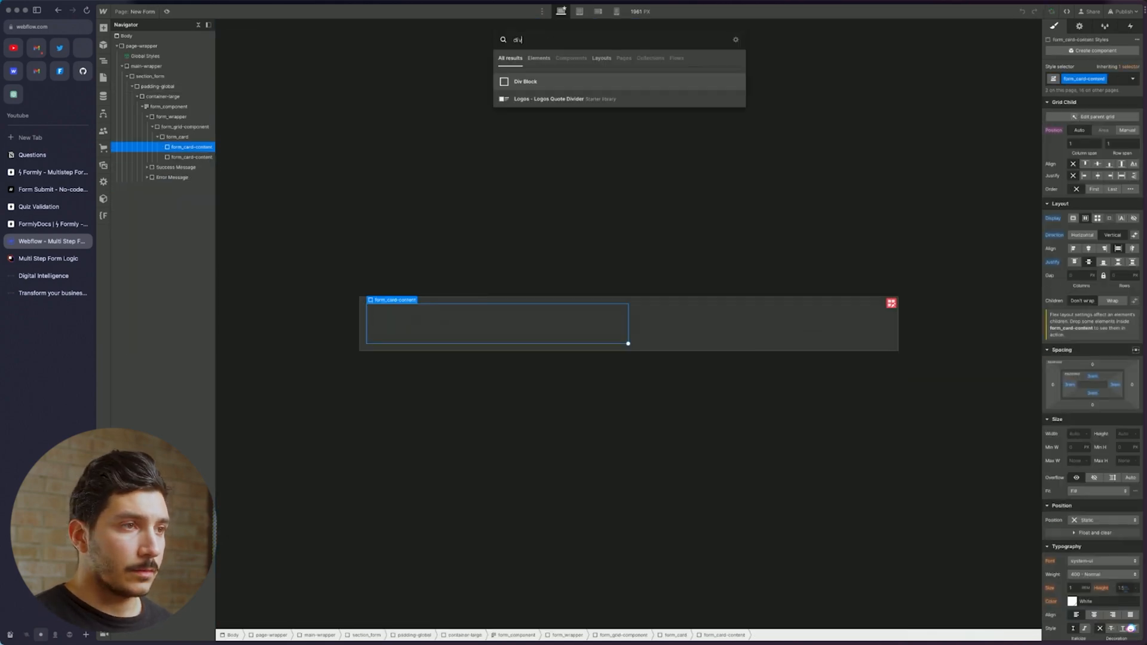
key(Return)
click(1109, 79)
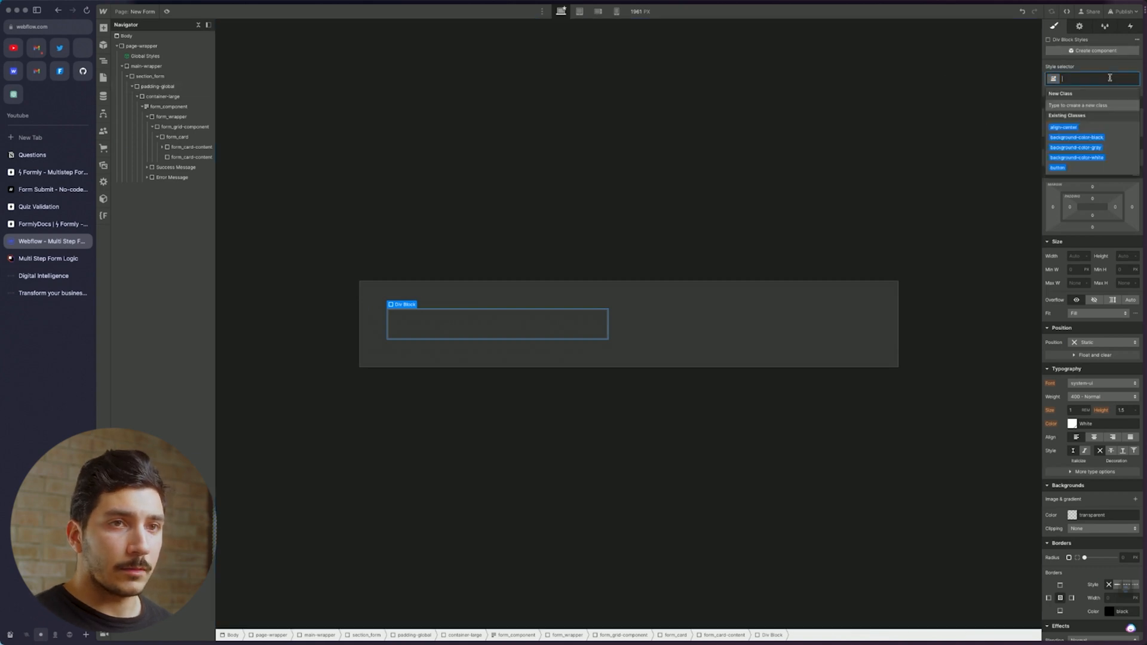
text(form)
key(Down)
key(Down)
key(Down)
key(Down)
key(Return)
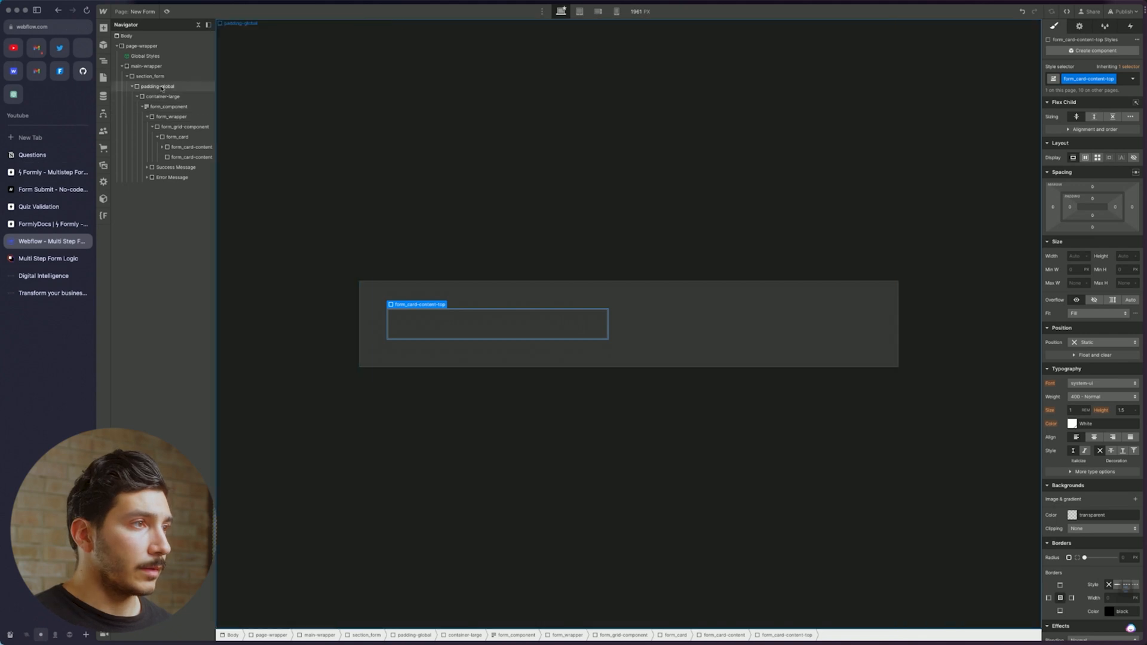
Add a block beneath it classed margin-top with combo class margin-medium
click(181, 137)
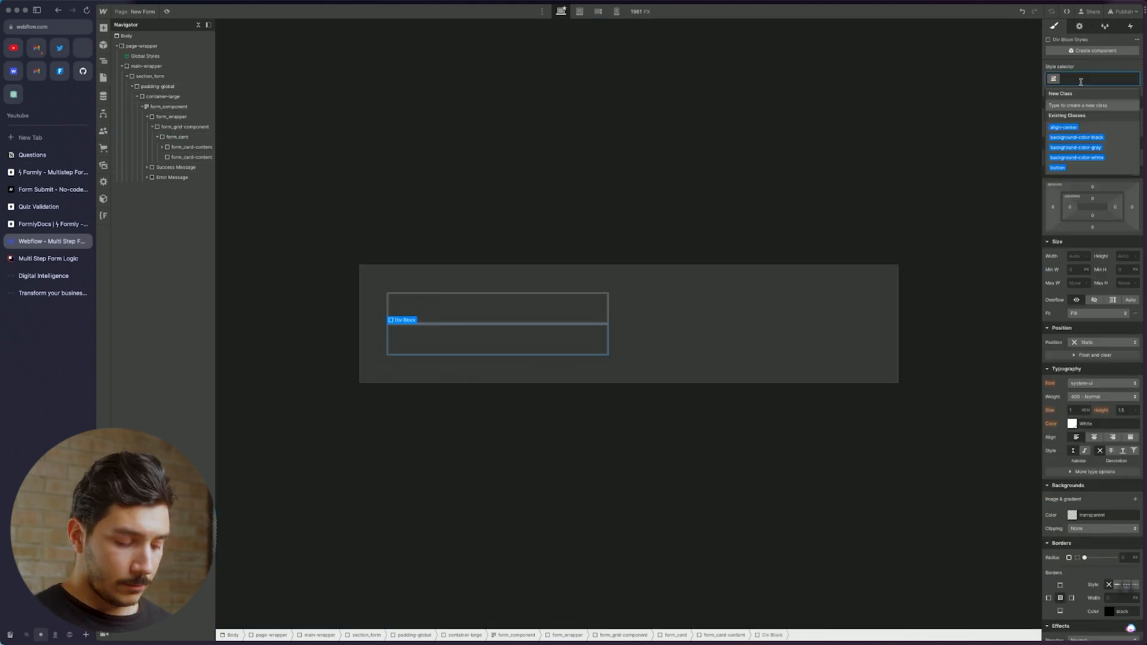
text(margin)
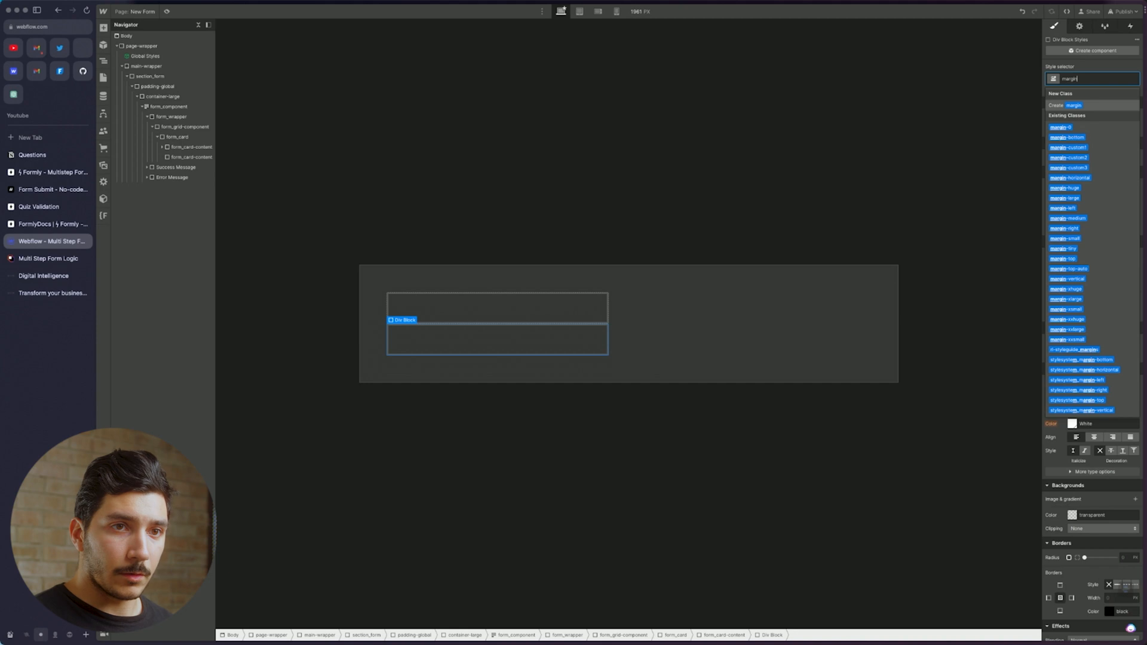
click(1091, 259)
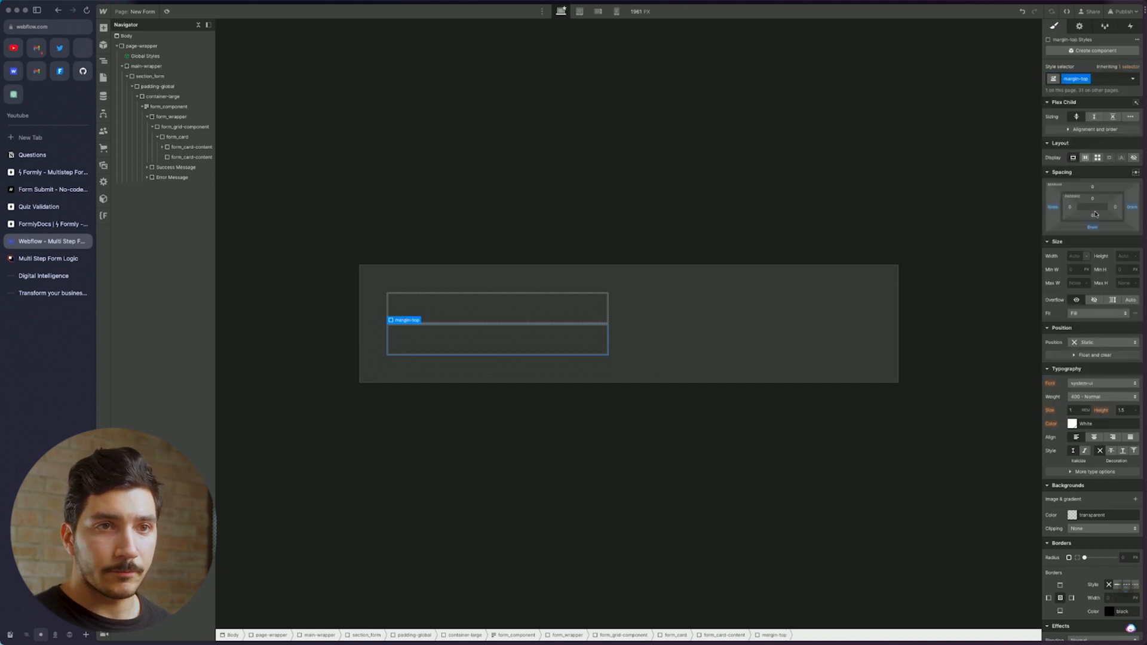
click(1100, 80)
text(margin)
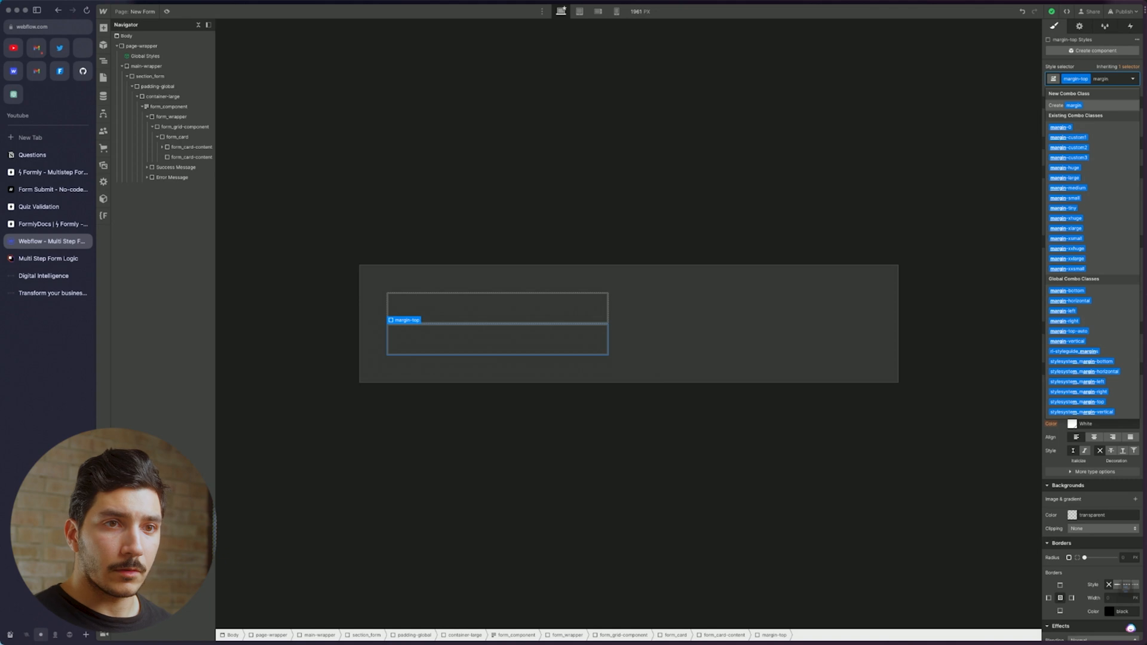
click(1067, 188)
click(544, 351)
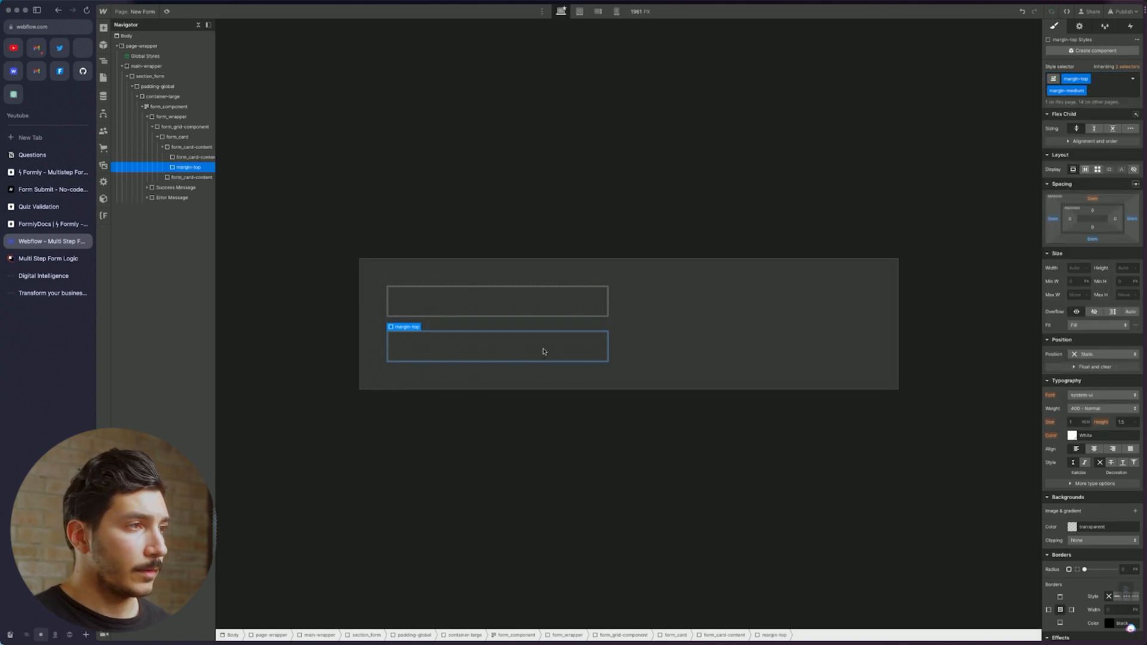
key(super+e)
Add a button-group div inside margin-top and insert a Button into it
text(d)
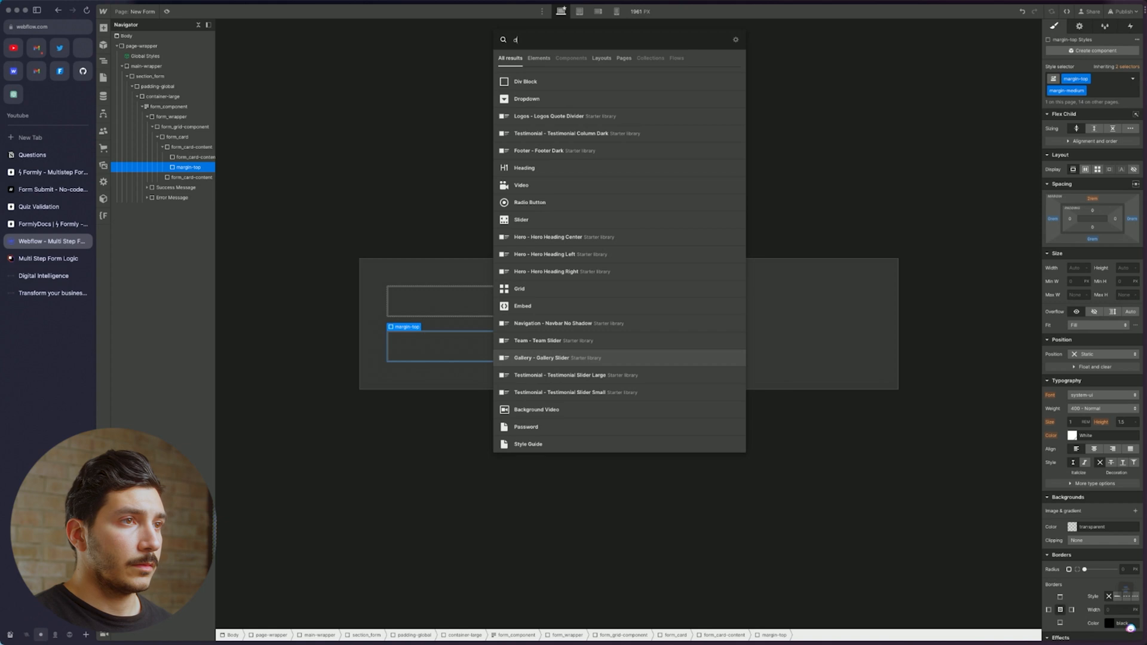
text(iv)
key(Return)
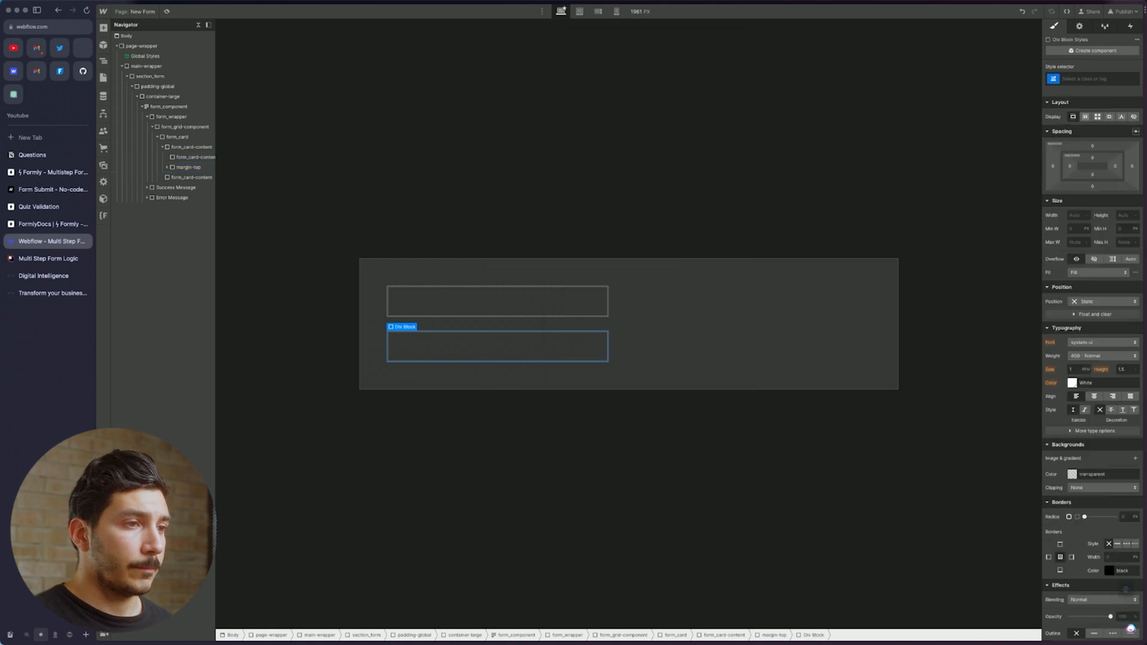
click(1116, 79)
text(button)
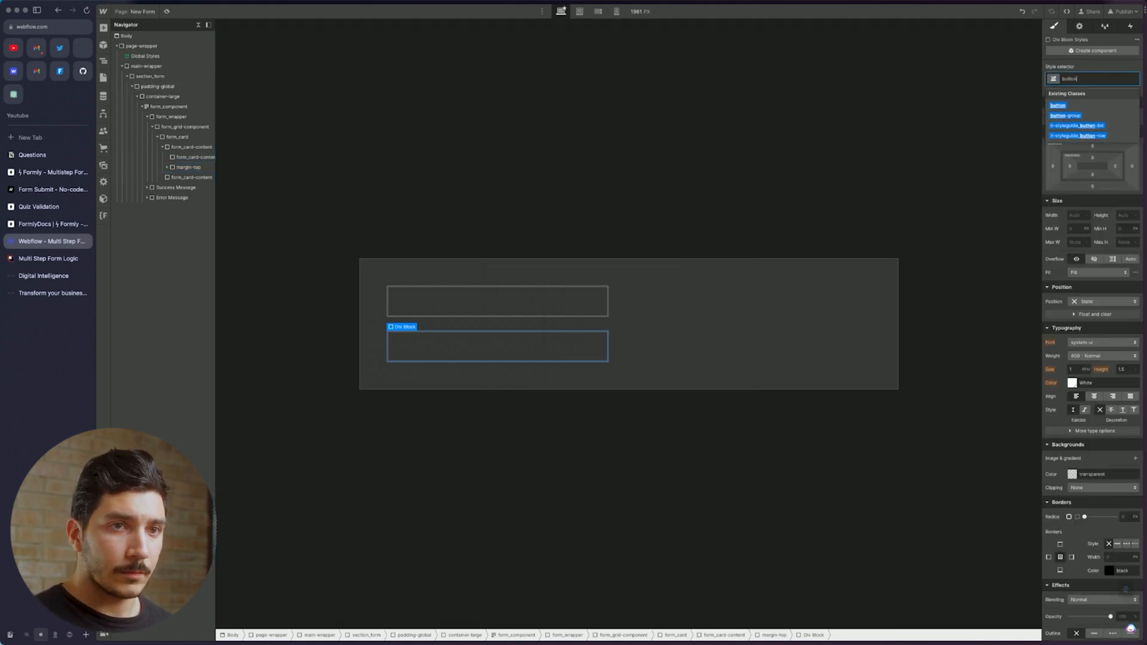
key(Down)
key(Down)
key(Return)
key(super+e)
text(butt)
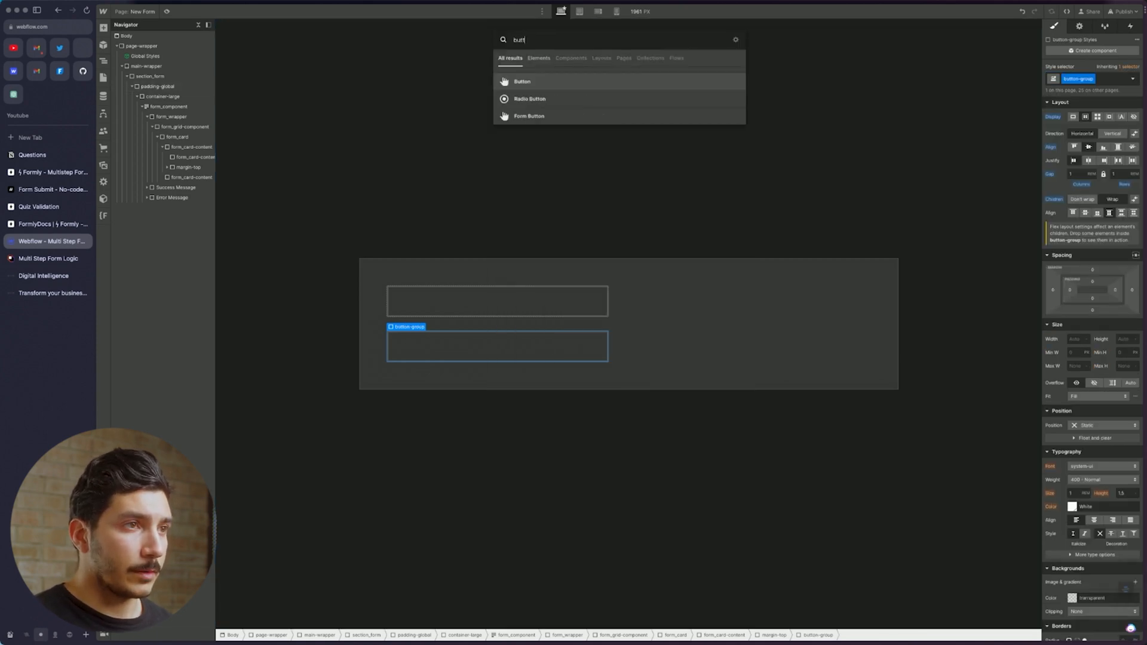
key(Return)
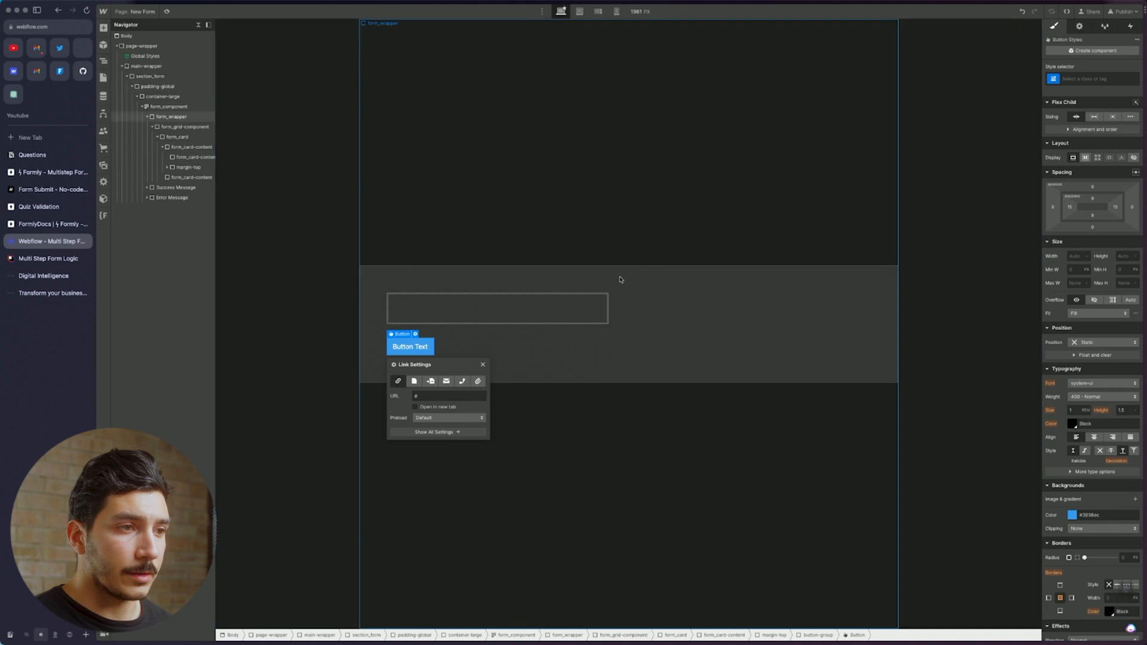
Add a new Div Block inside form_card-content-top
click(516, 319)
key(super+e)
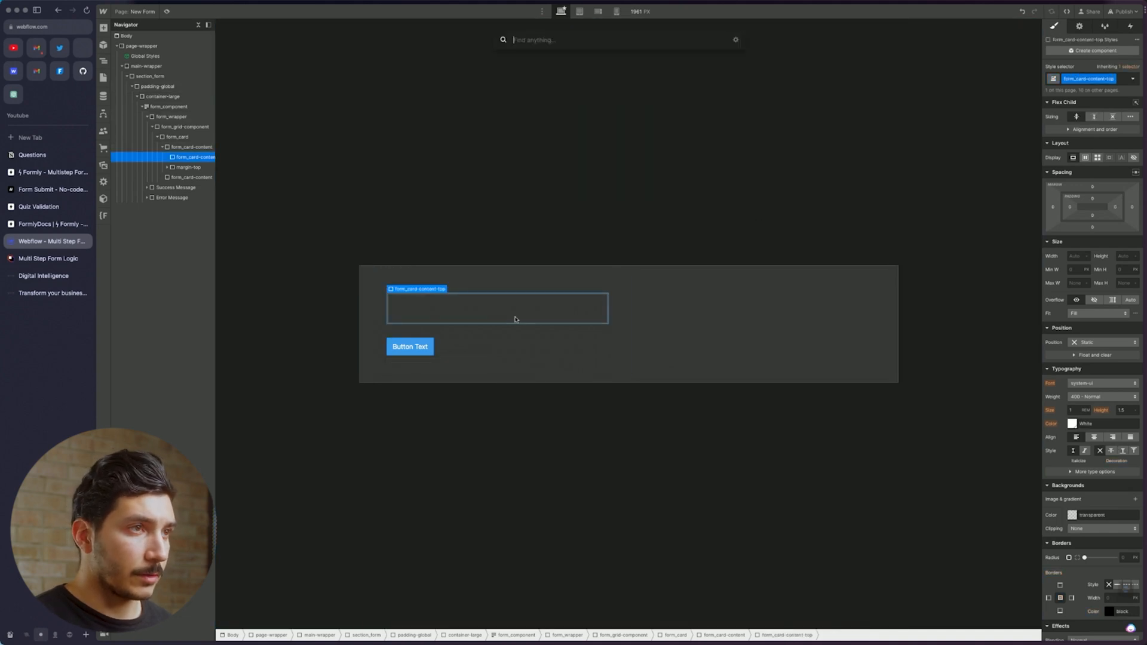
text(div)
key(Return)
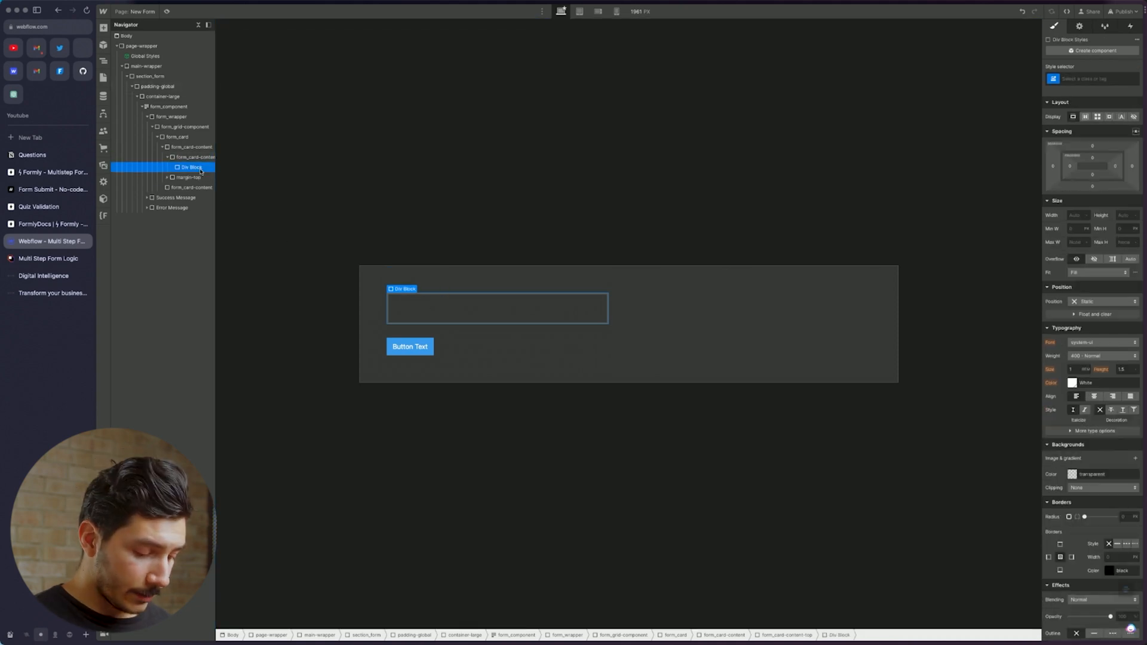
Duplicate the empty div, place a new Heading between the two divs, and delete the lower div
key(super+d)
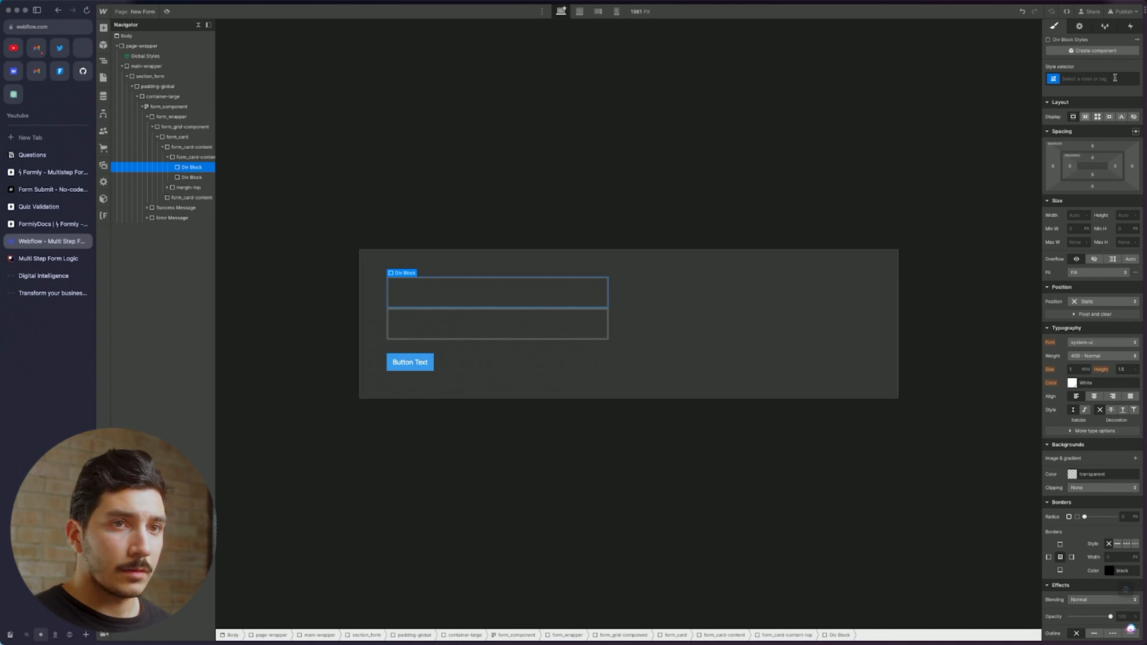
click(186, 158)
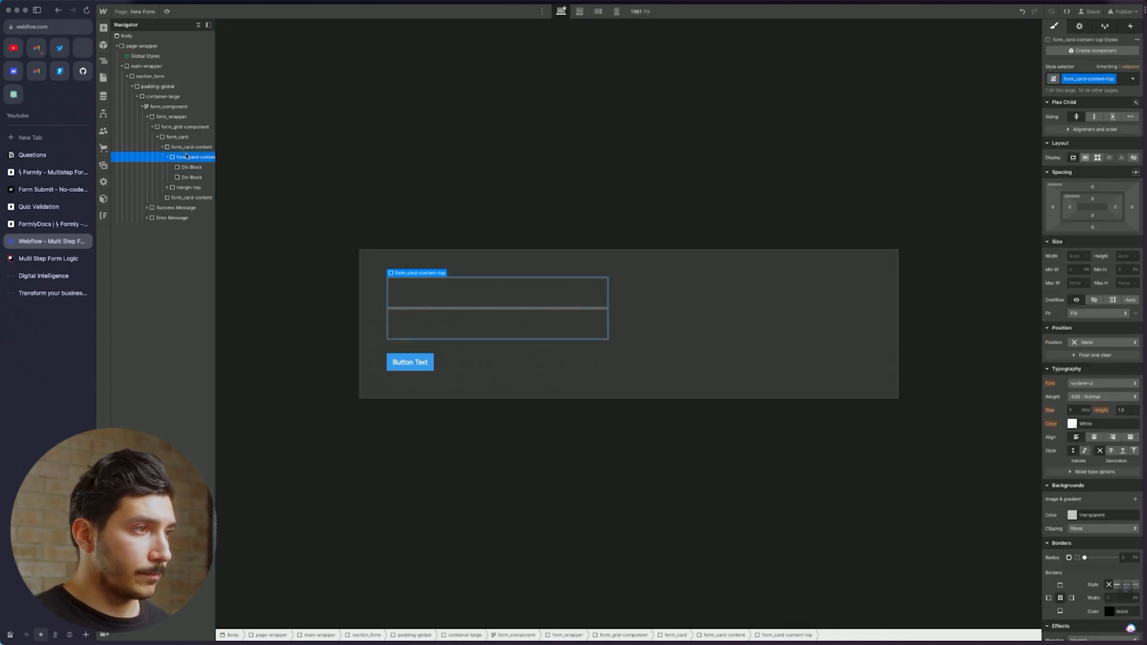
key(super+e)
text(h)
key(Return)
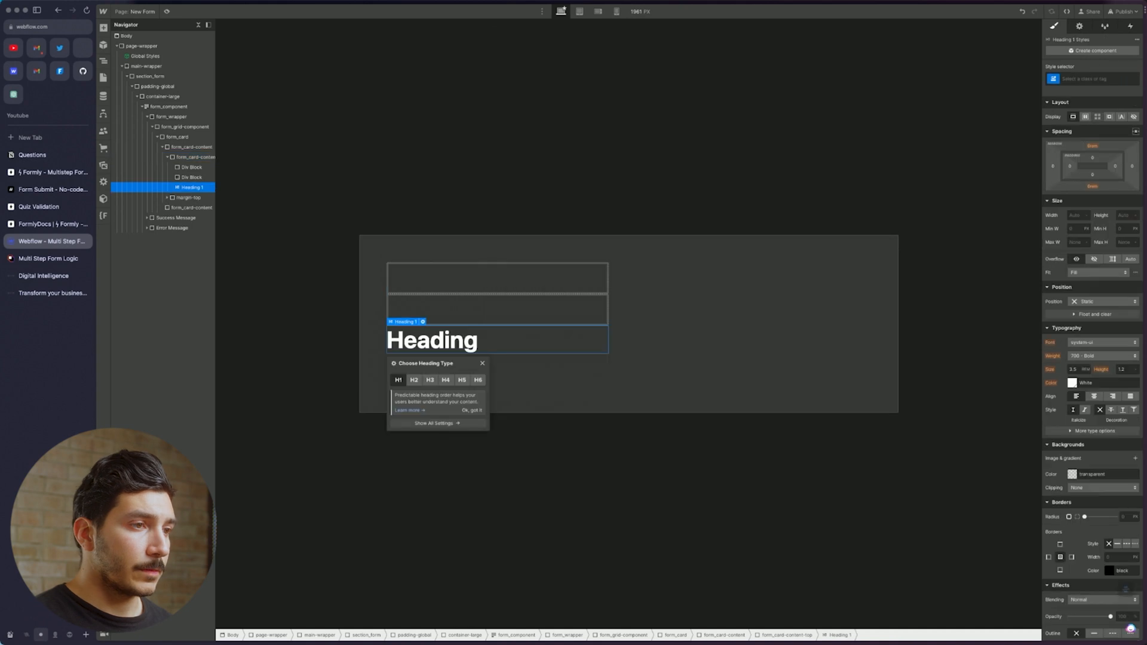
drag(464, 307, 465, 295)
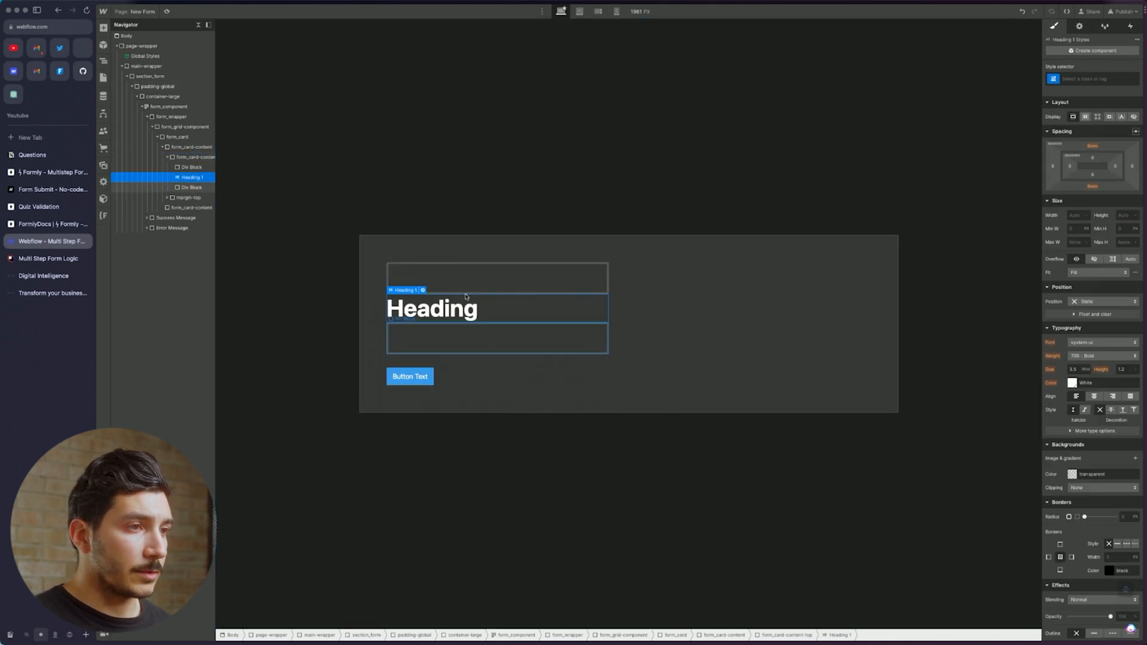
click(457, 333)
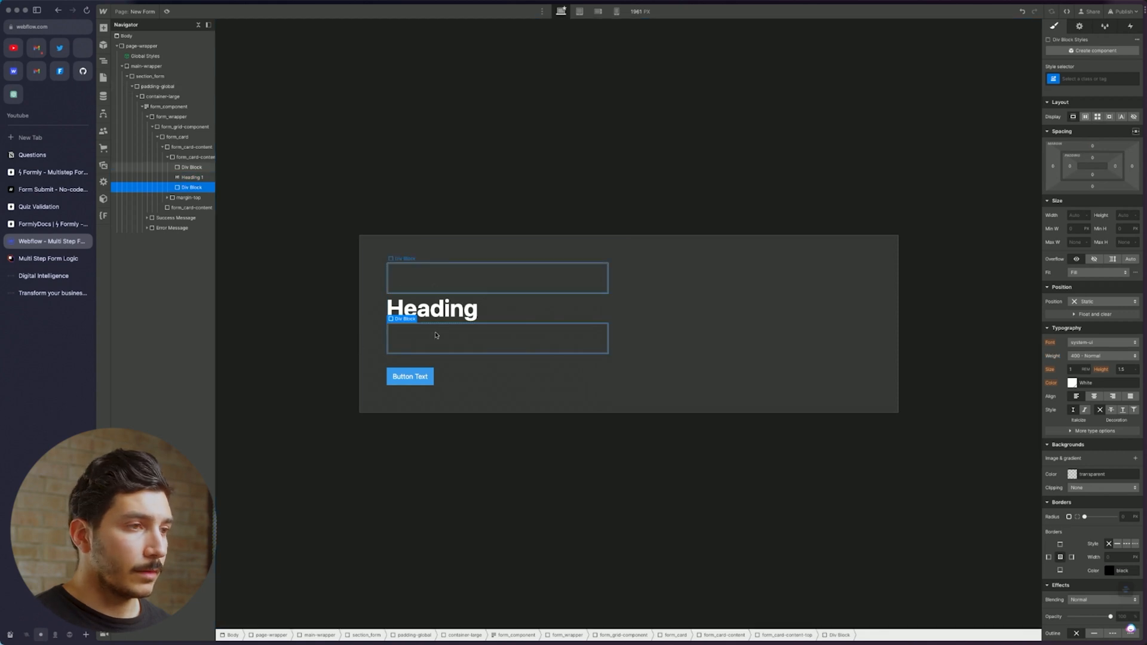
key(Delete)
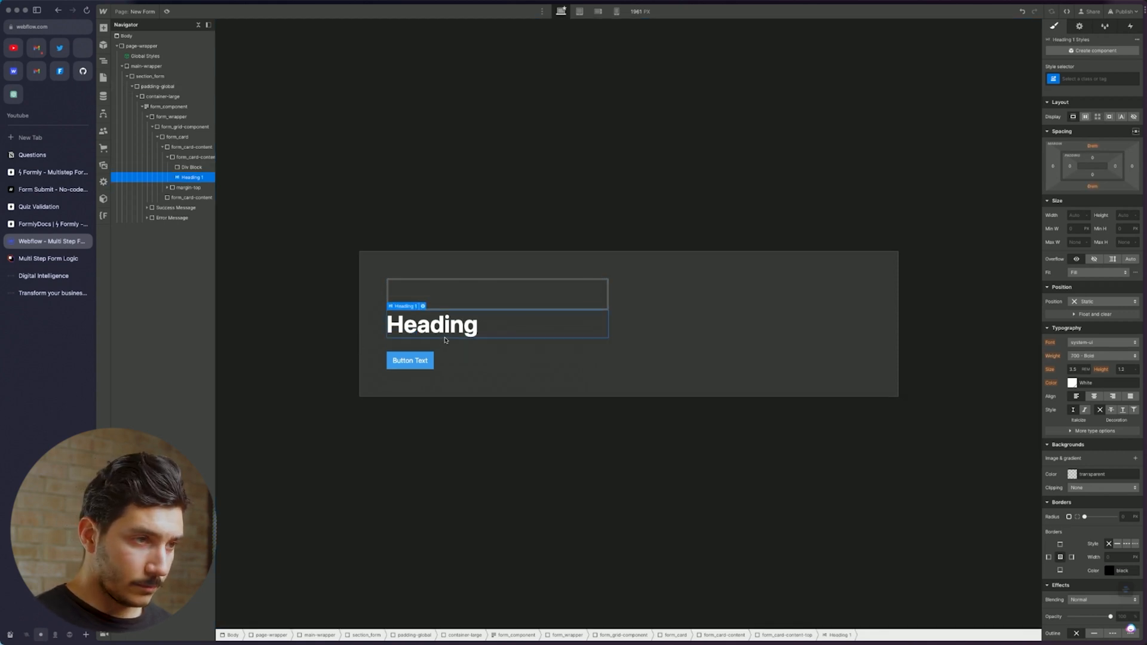
Add a placeholder Paragraph below the heading
key(super+e)
text(para)
key(Return)
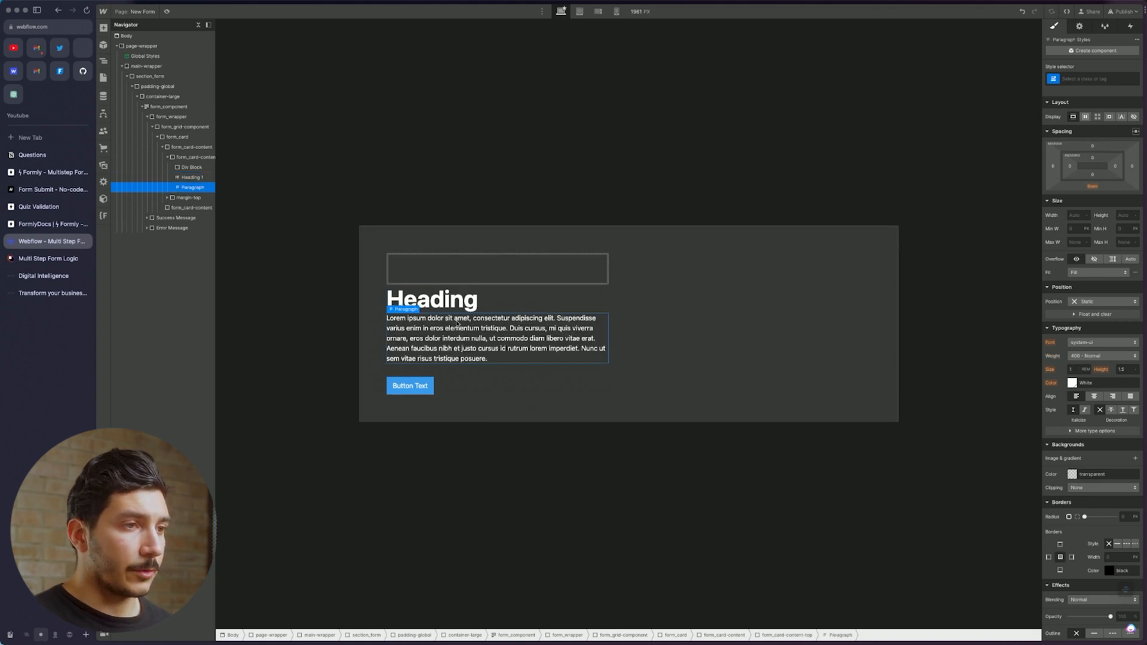
click(480, 272)
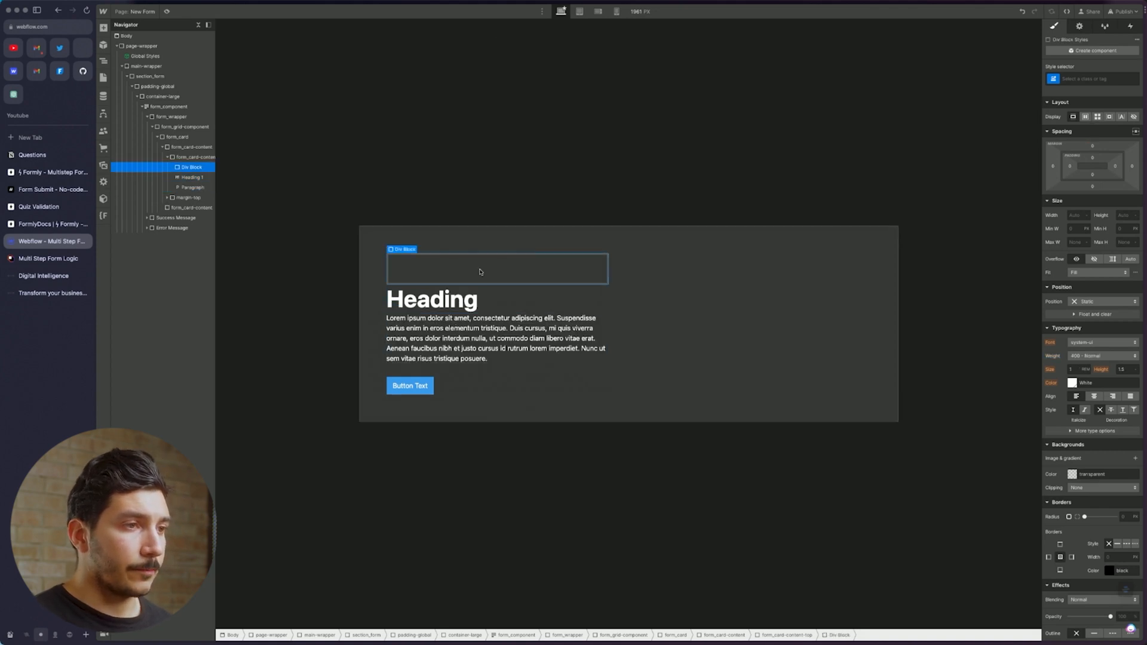
Give the empty div above the heading the margin-bottom class with combo class margin-small
click(1095, 76)
text(margin)
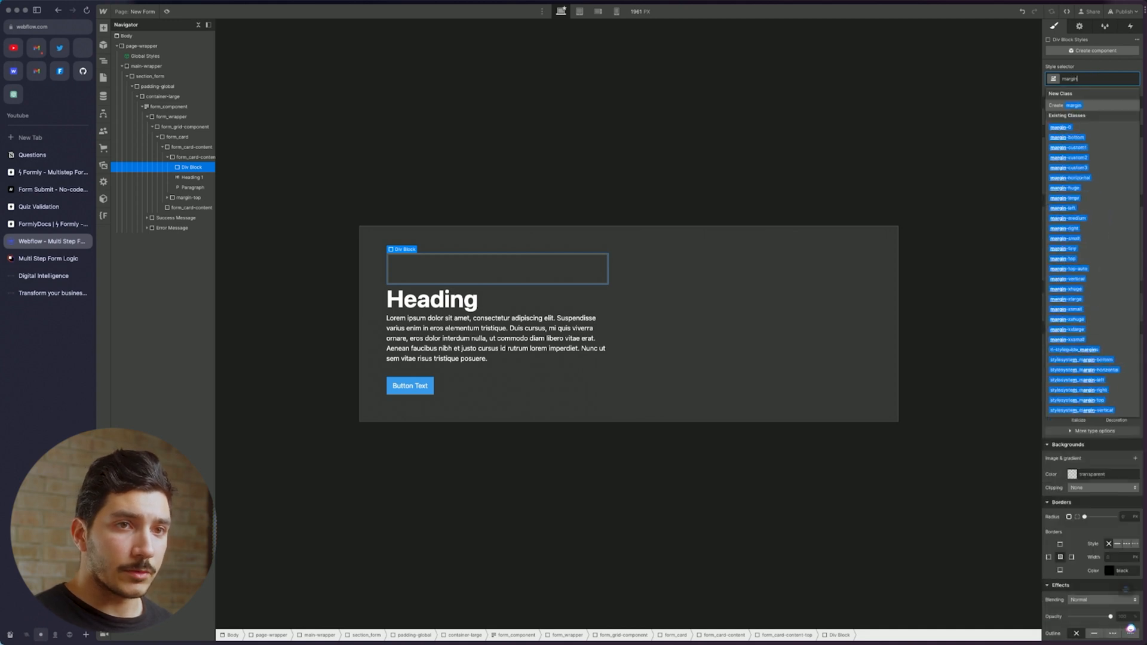
key(Down)
key(Down)
key(Return)
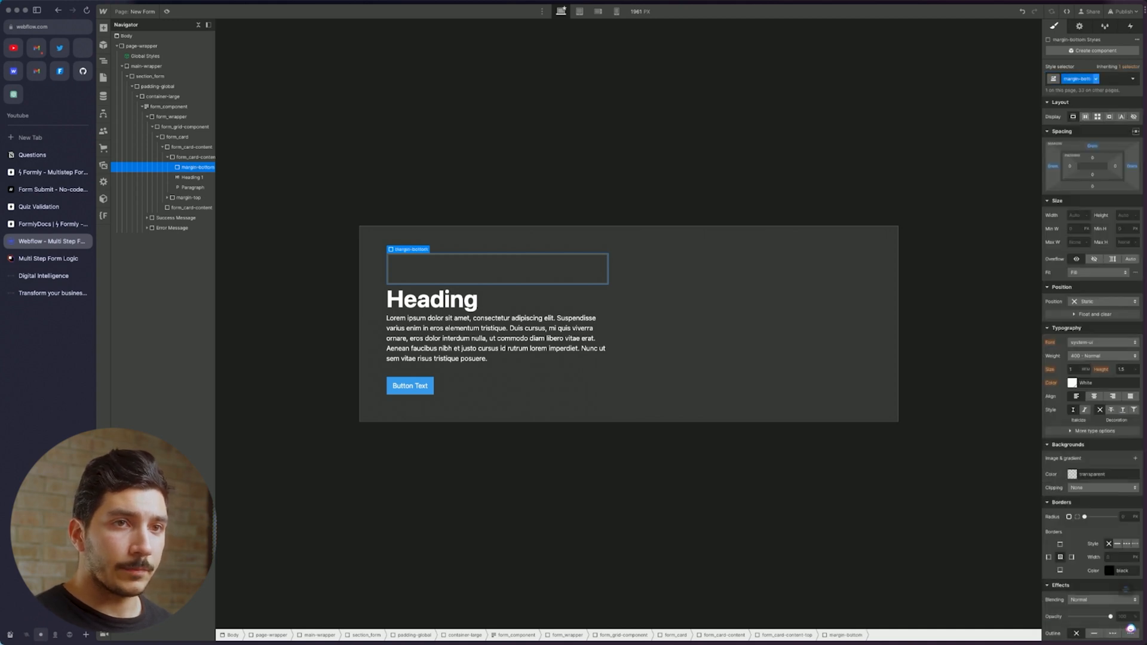
click(1115, 75)
text(margin)
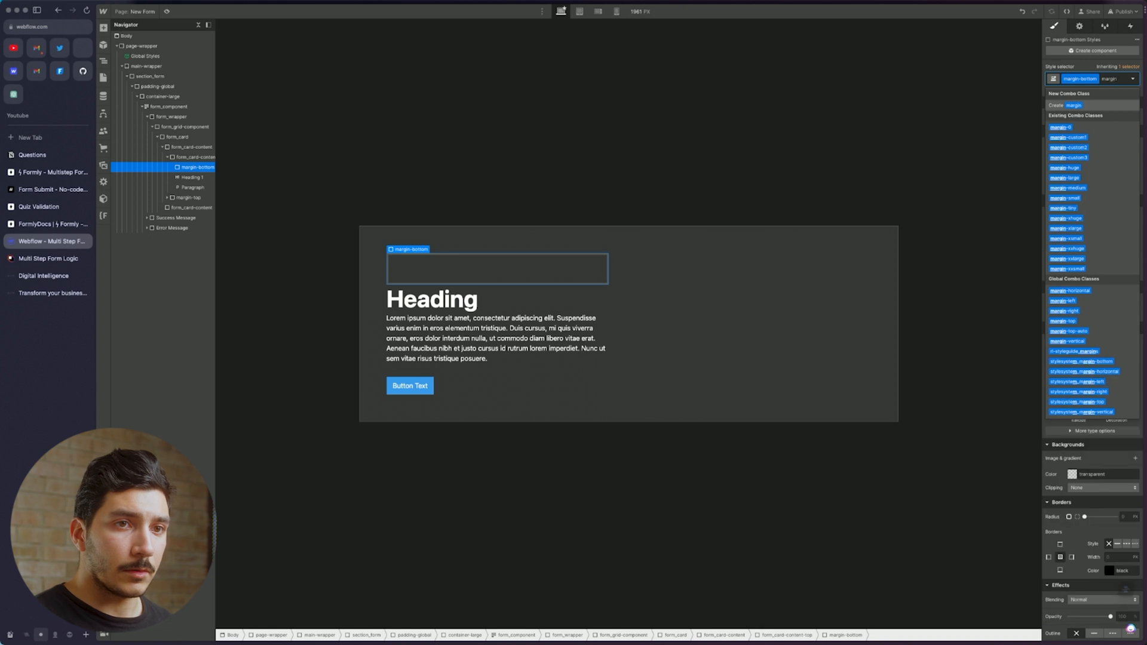
click(1079, 198)
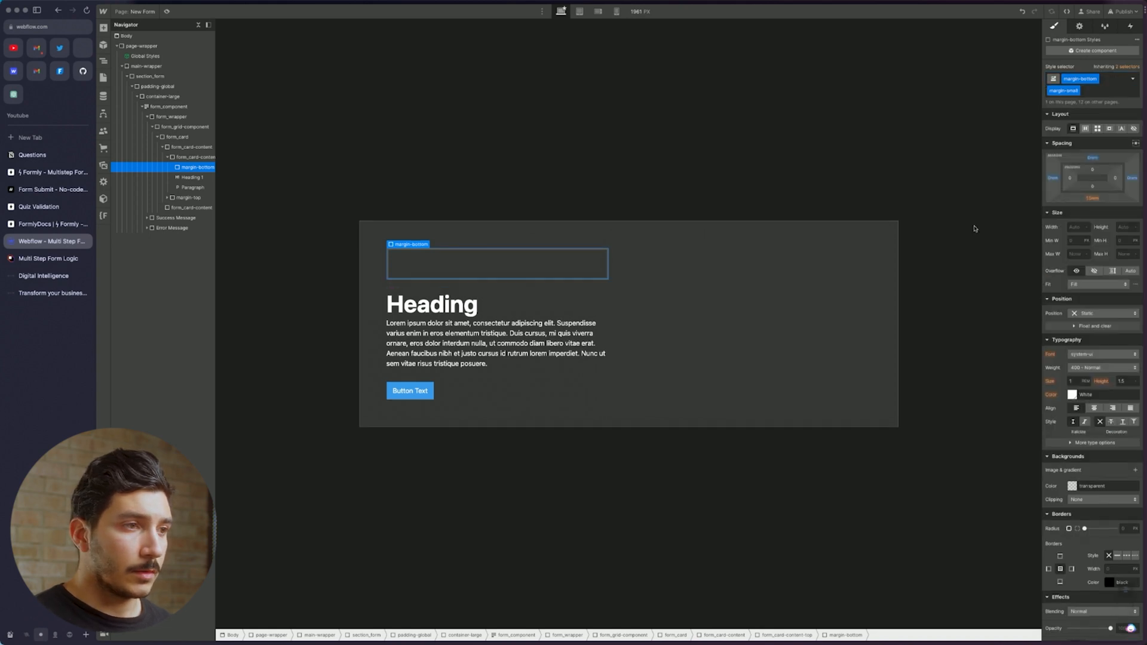
Insert a Text Block into the margin-bottom div
key(super+e)
text(t)
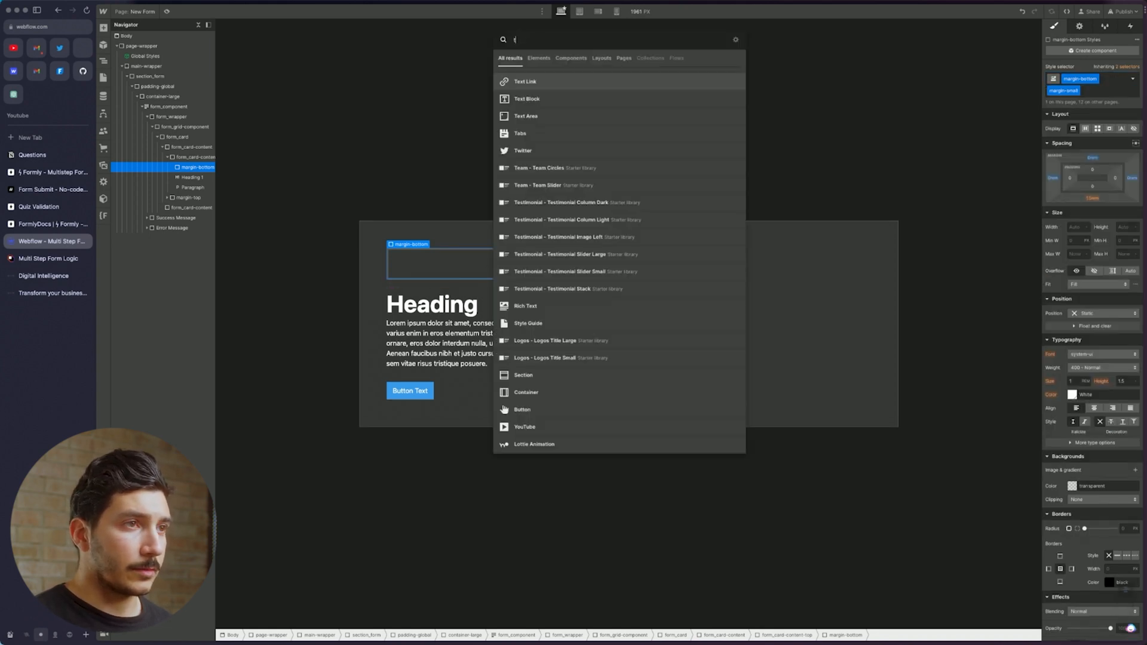
key(BackSpace)
text(div)
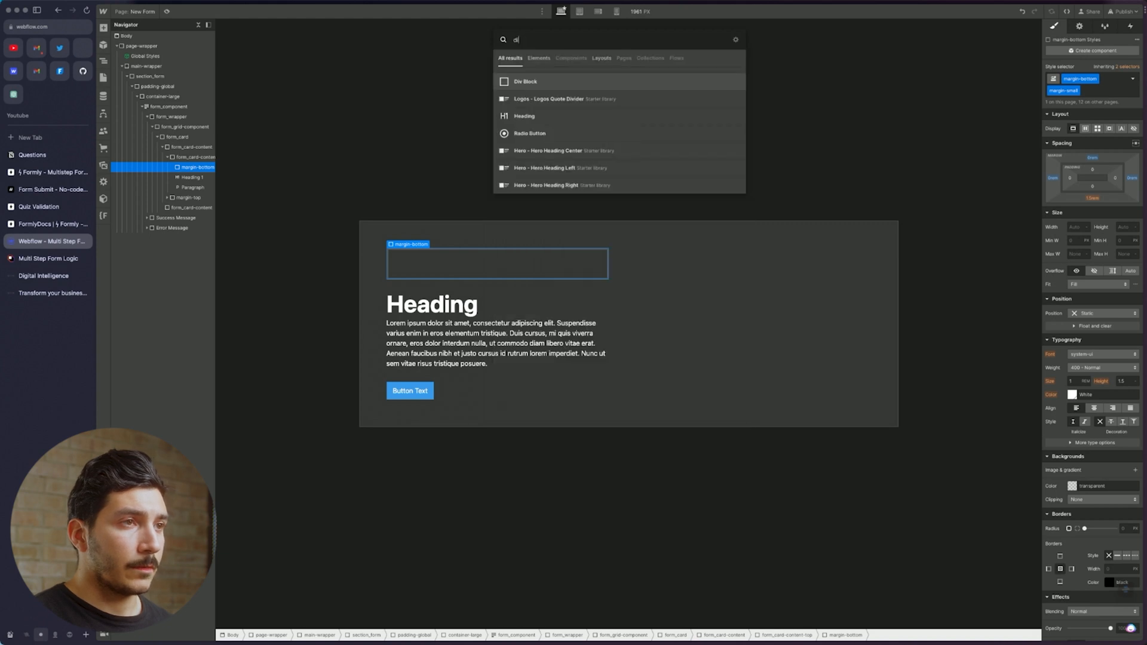
key(BackSpace)
key(BackSpace)
key(BackSpace)
text(text)
key(Down)
key(Return)
Replace the div's margin-small combo class with margin-tiny
click(472, 296)
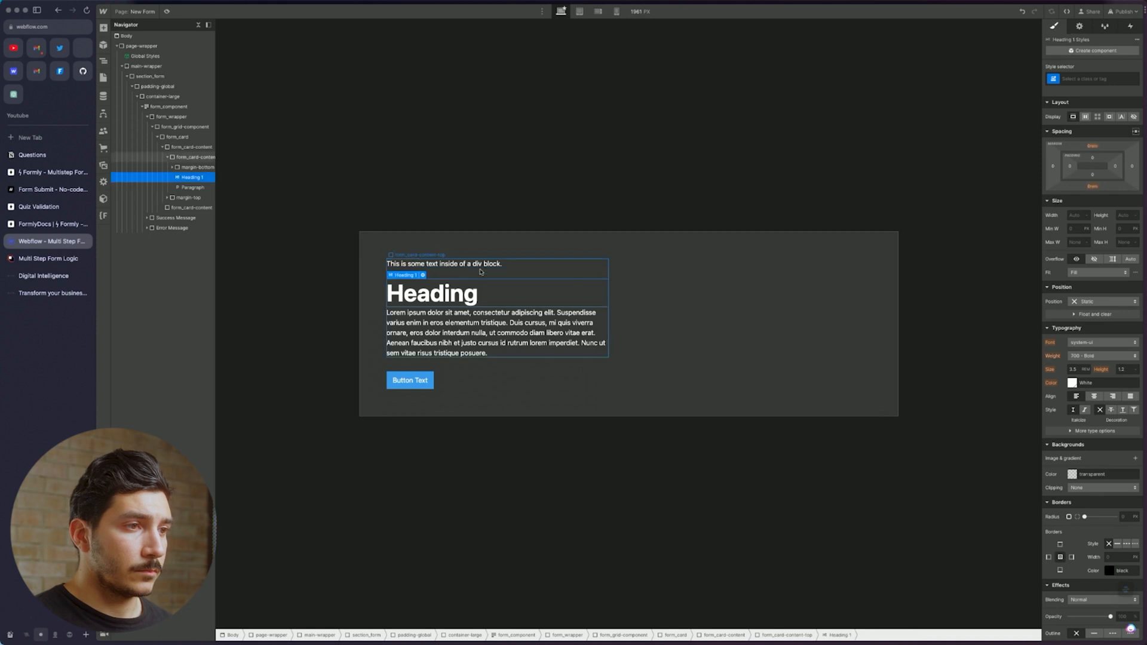
click(485, 265)
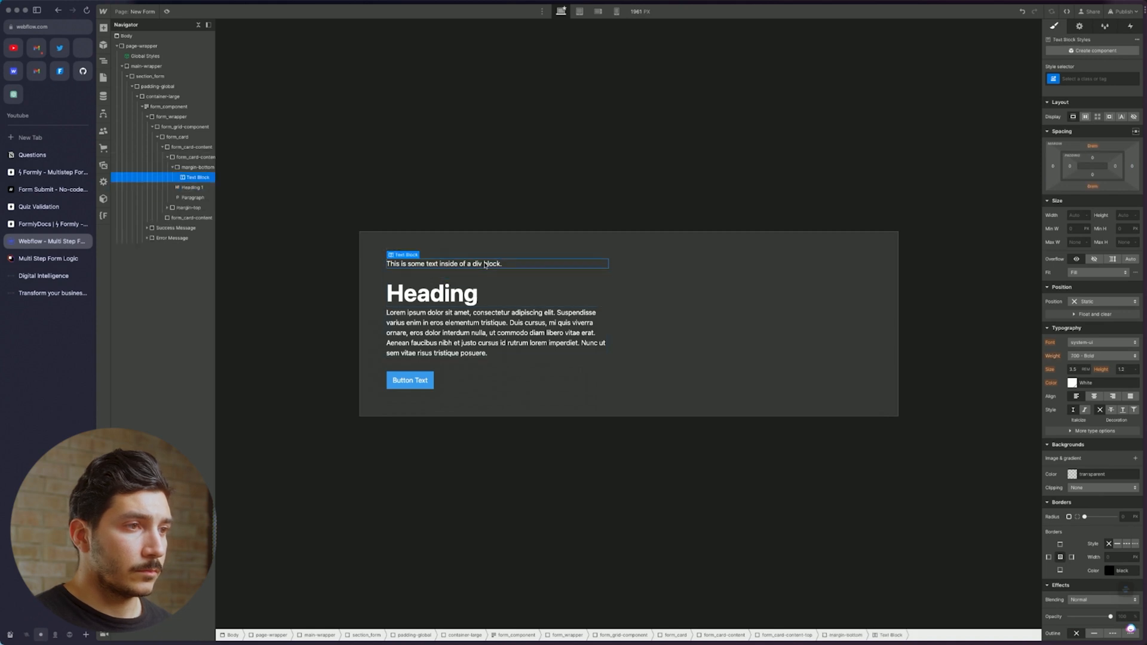
click(197, 167)
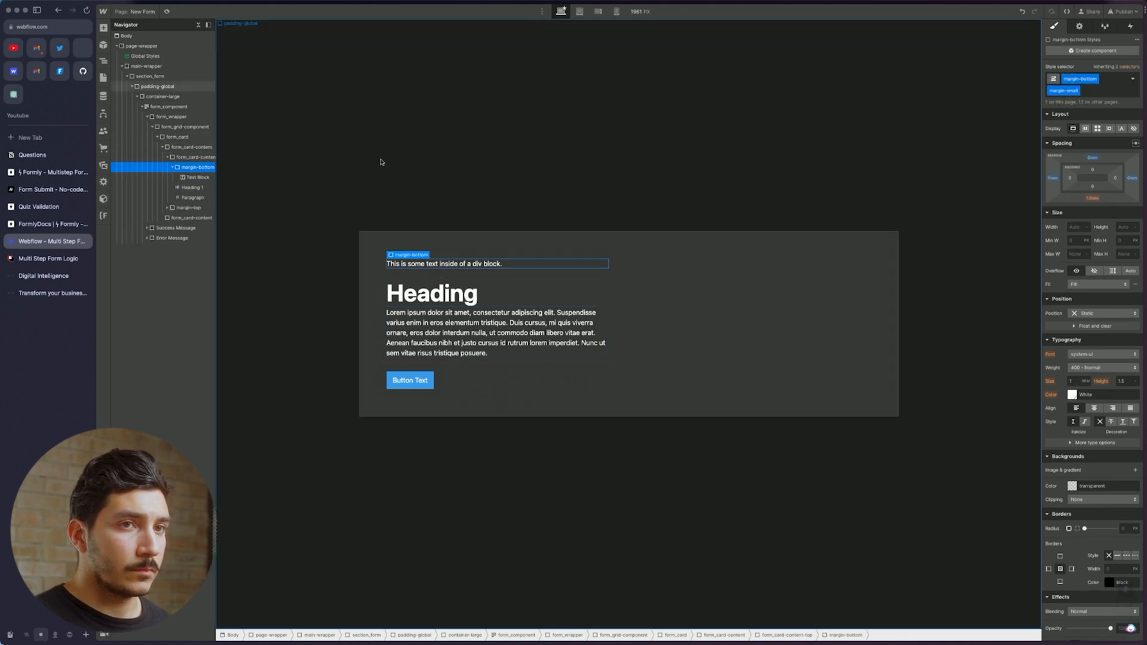
click(1078, 91)
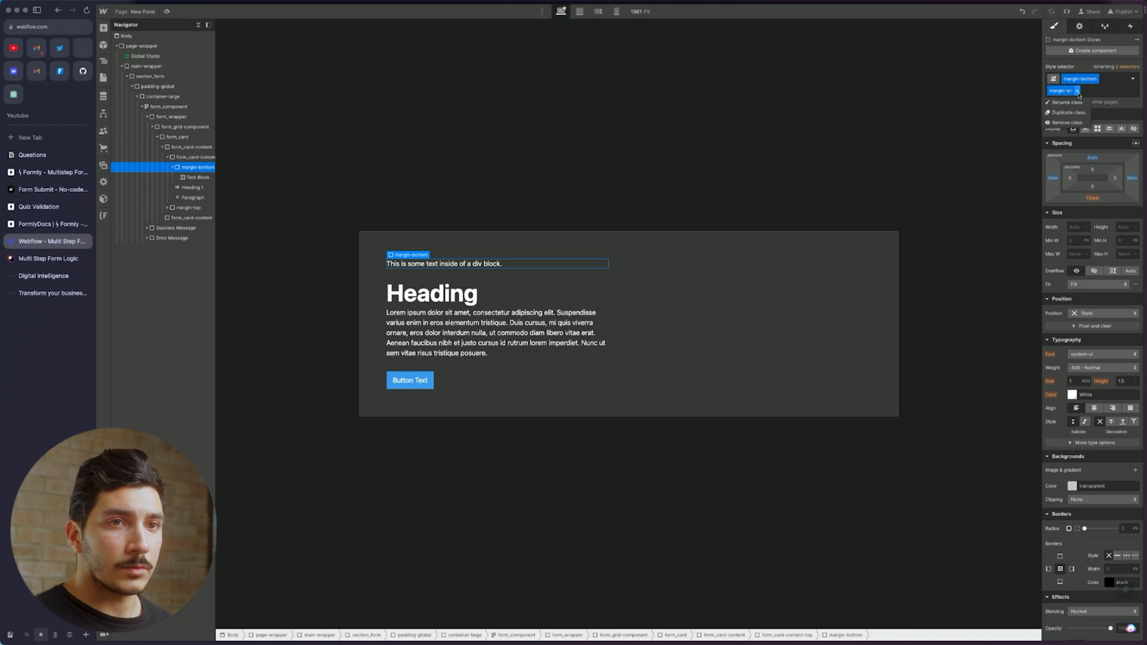
click(1073, 123)
click(1109, 80)
text(margin)
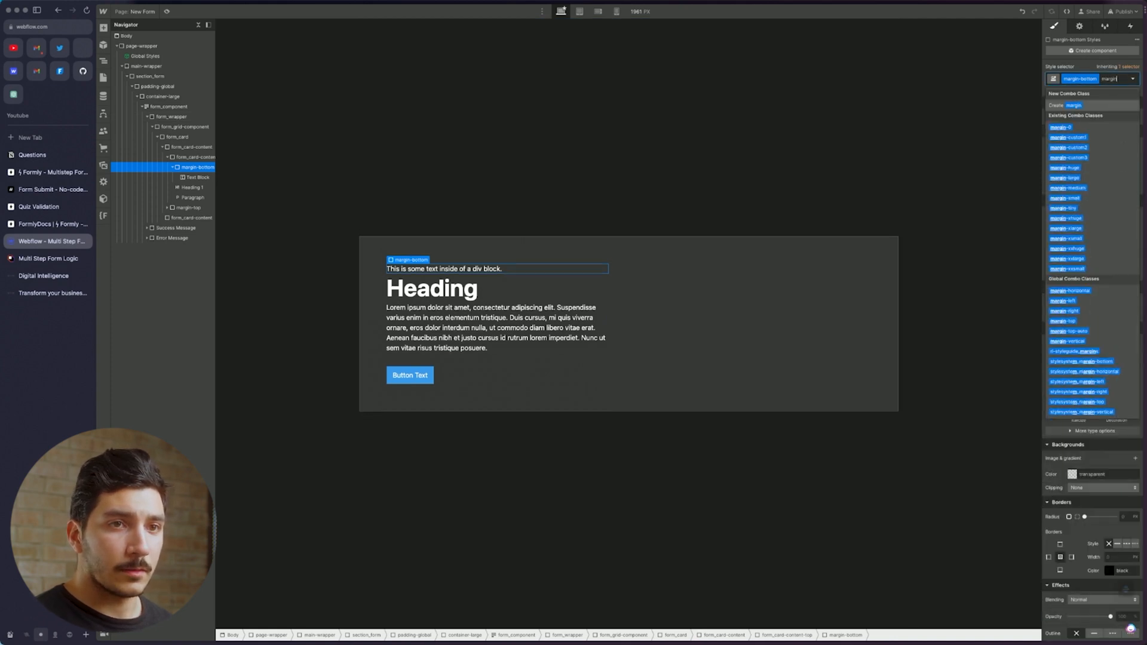
click(1063, 207)
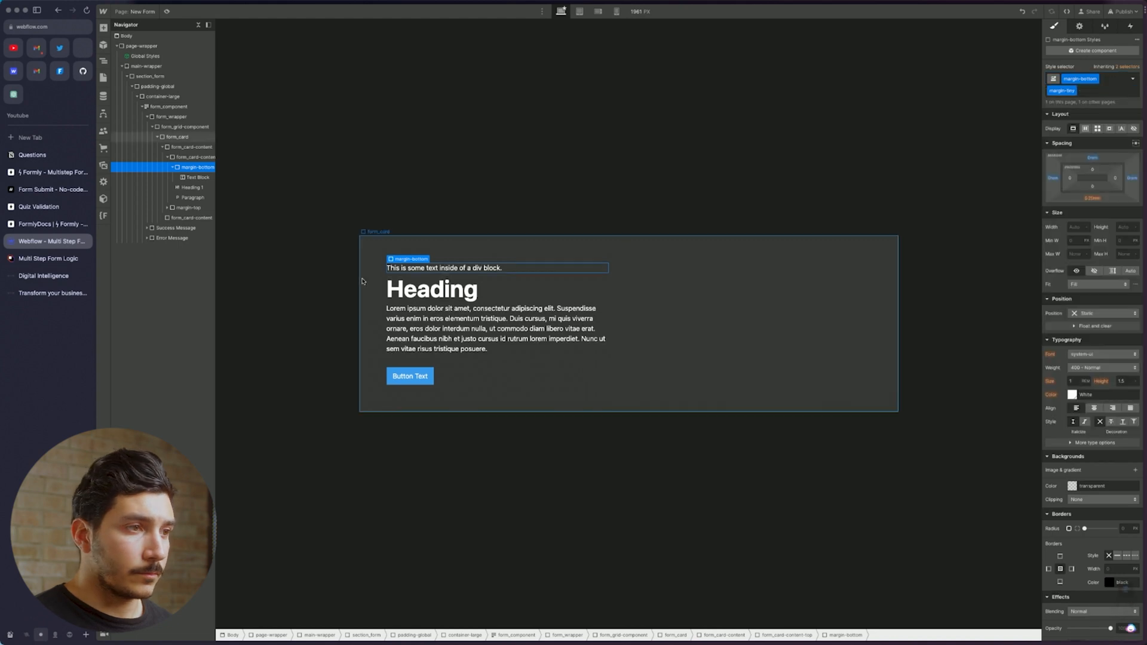
Change the label to 'Website Quiz' and the heading to 'Find Your Perfect Website Match'
double_click(445, 269)
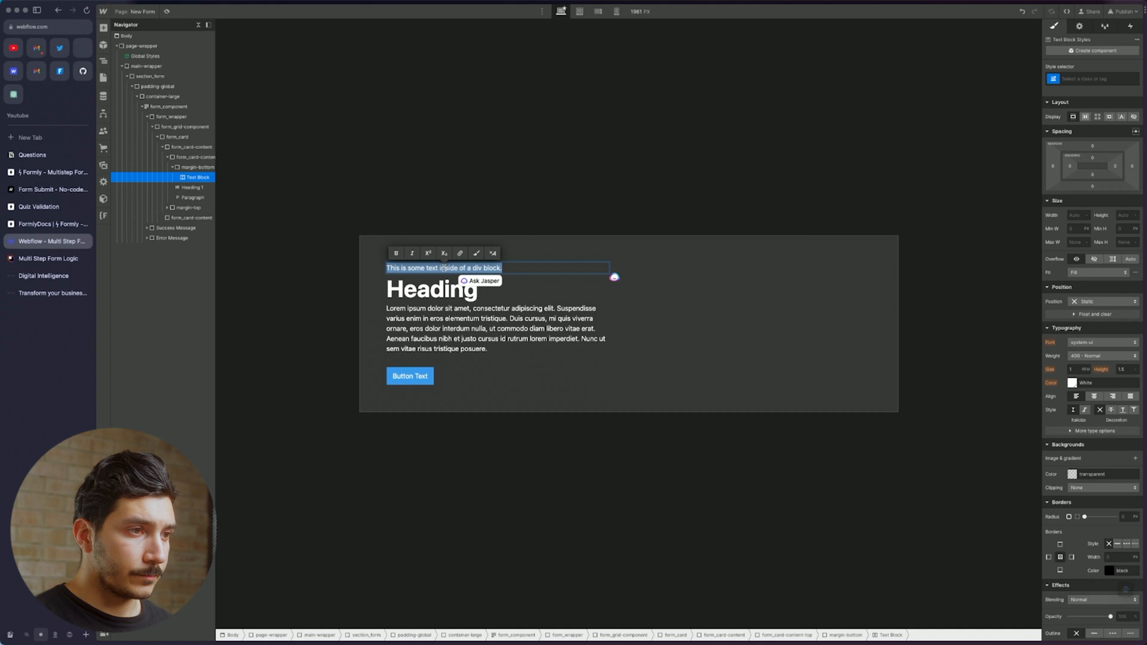
text(Website Quiz)
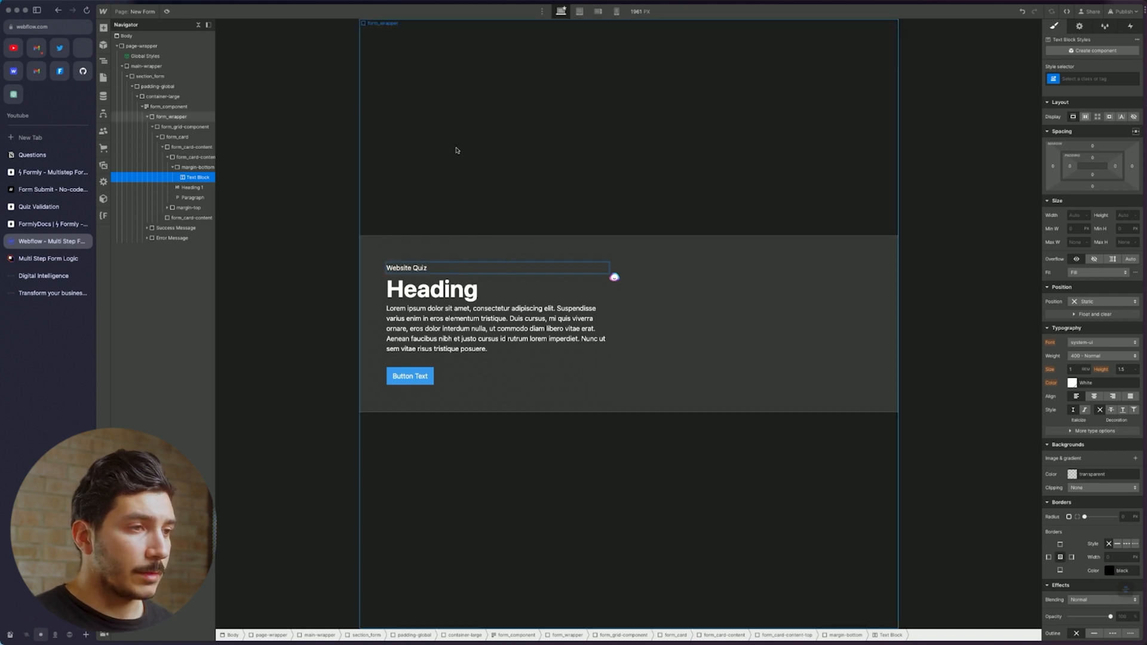
click(447, 290)
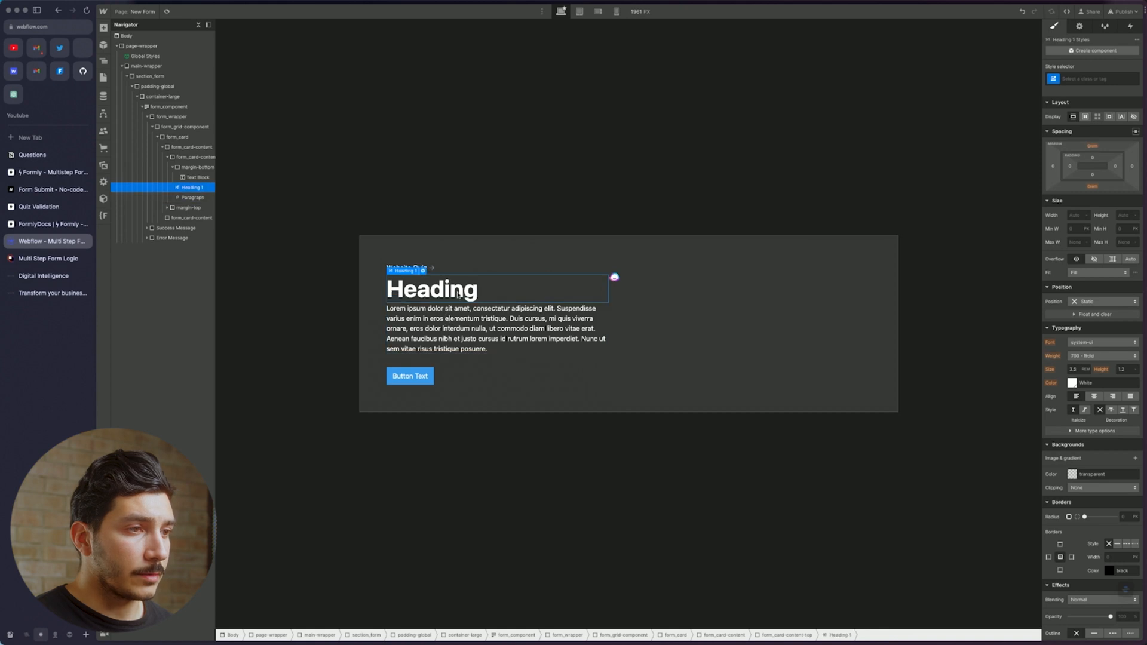
double_click(458, 291)
text(Find Your Perfect Website Match)
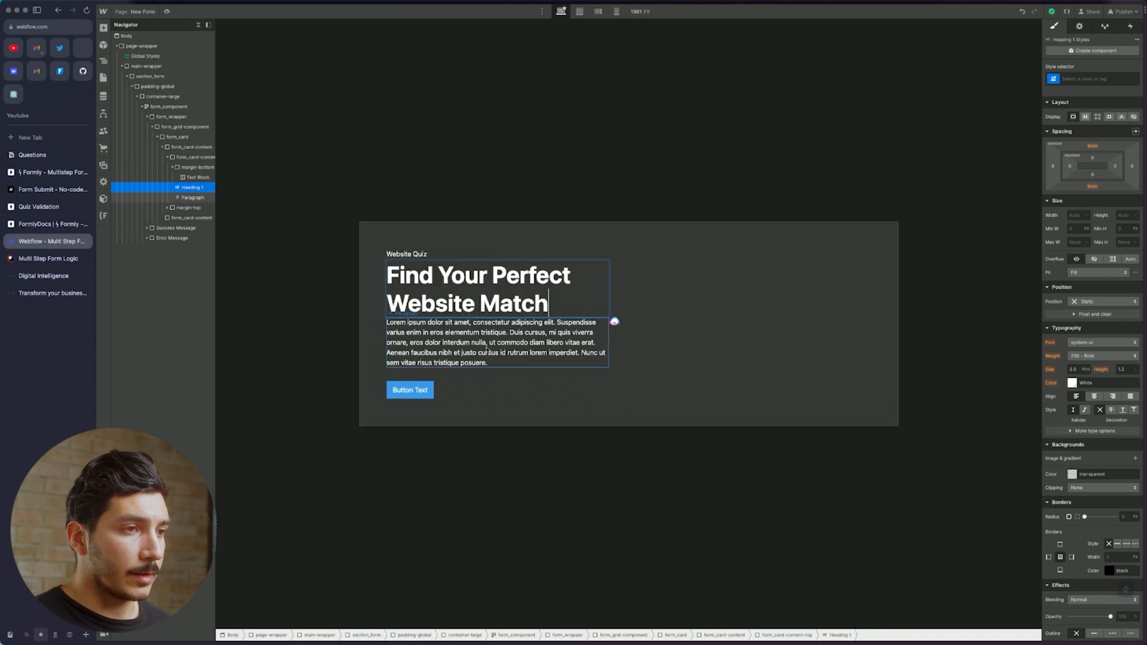
Replace the paragraph's placeholder with the quiz description text
click(488, 349)
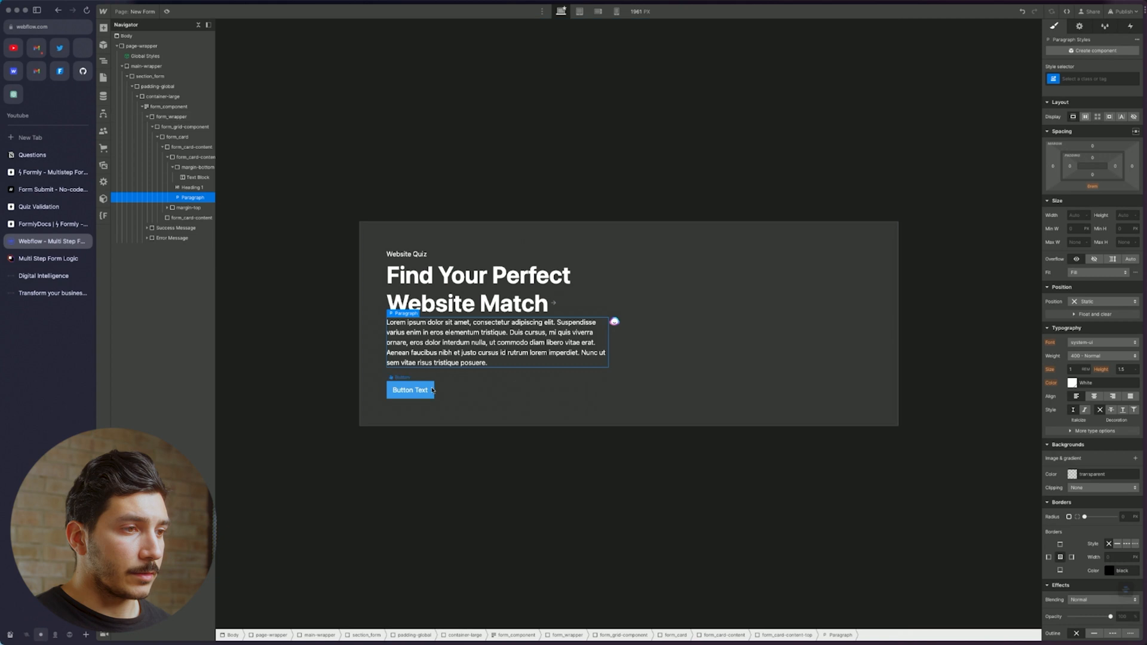
click(411, 391)
click(498, 347)
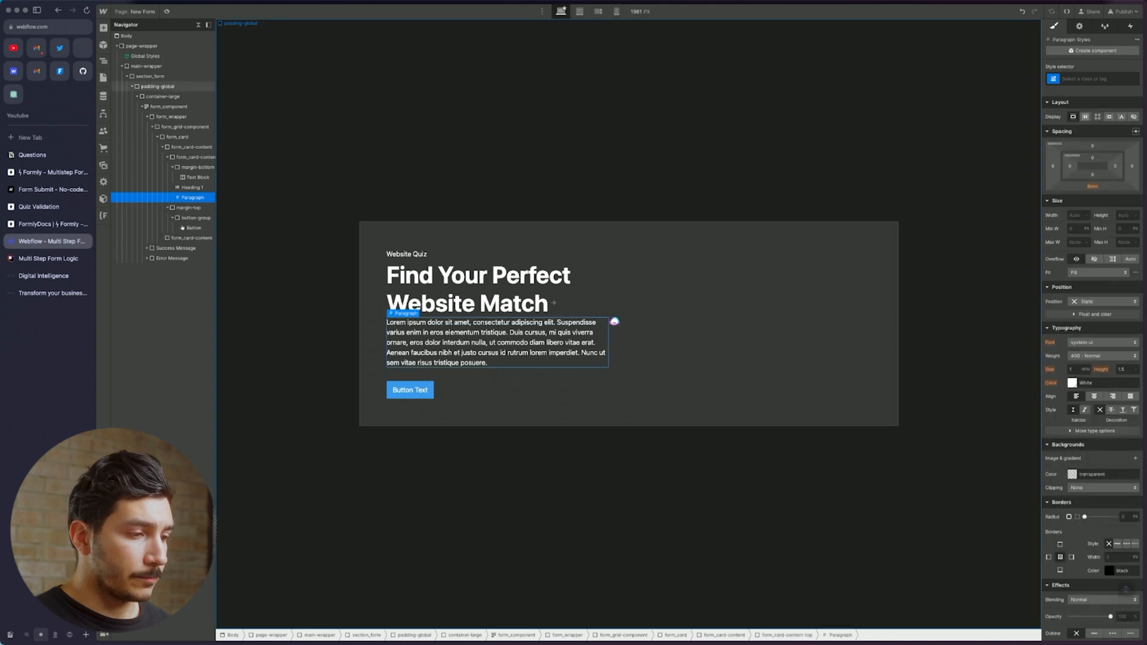
text(Our quick quiz will guide you to the website type that best fits your business goals.)
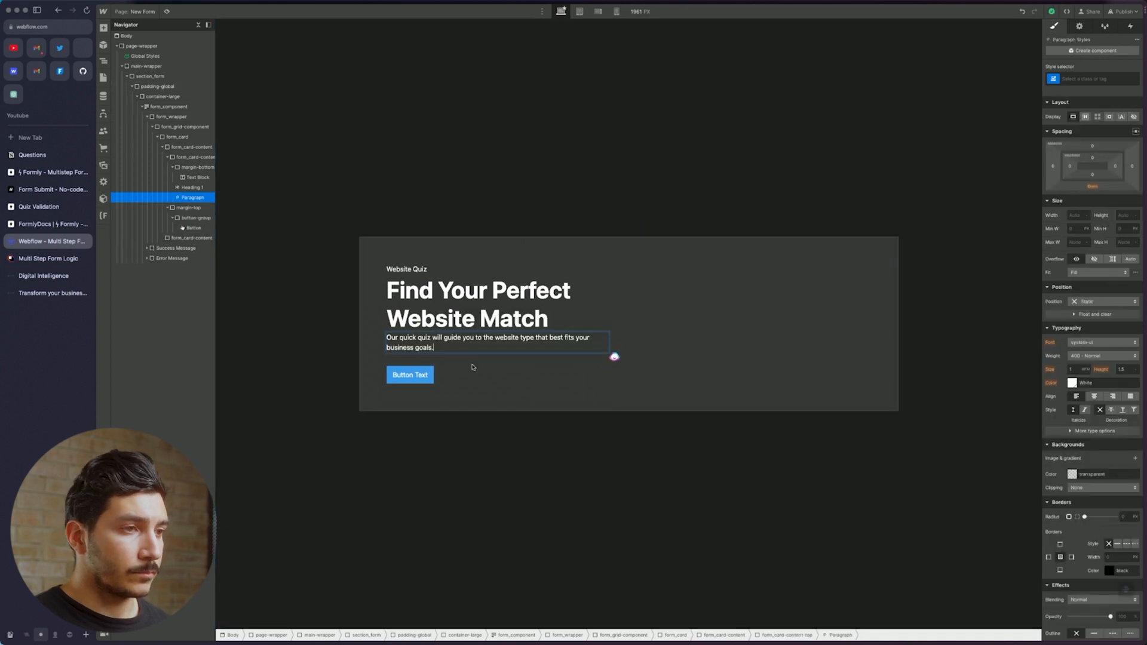
click(476, 370)
click(512, 304)
click(484, 341)
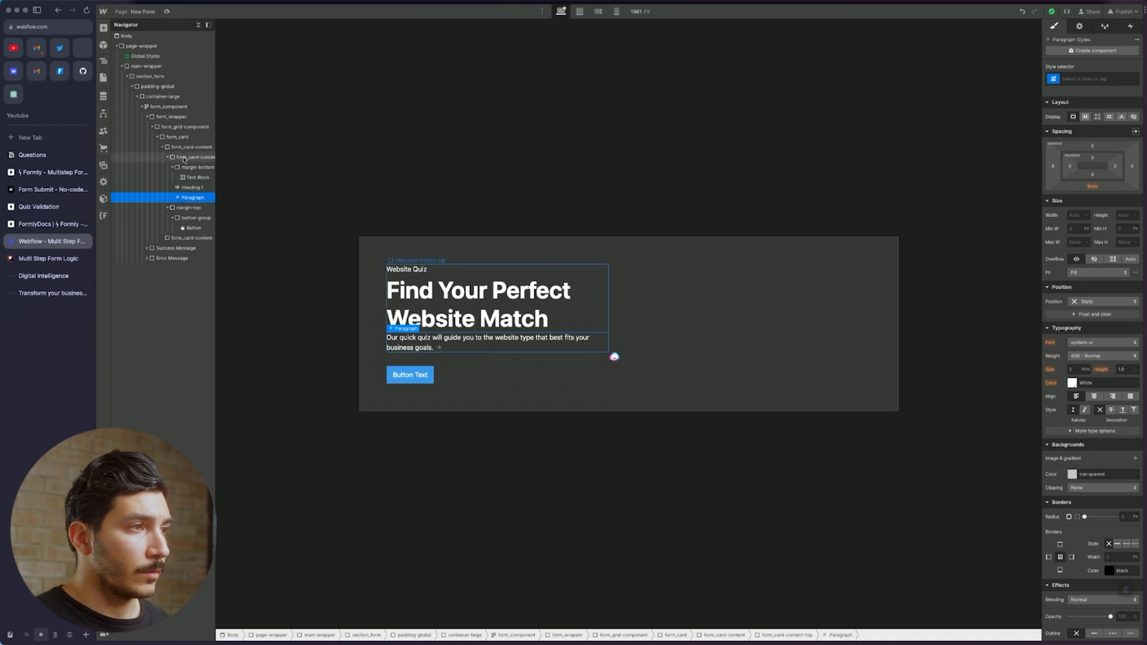
Wrap the paragraph in a Div Block classed margin-top with combo class margin-small
right_click(429, 351)
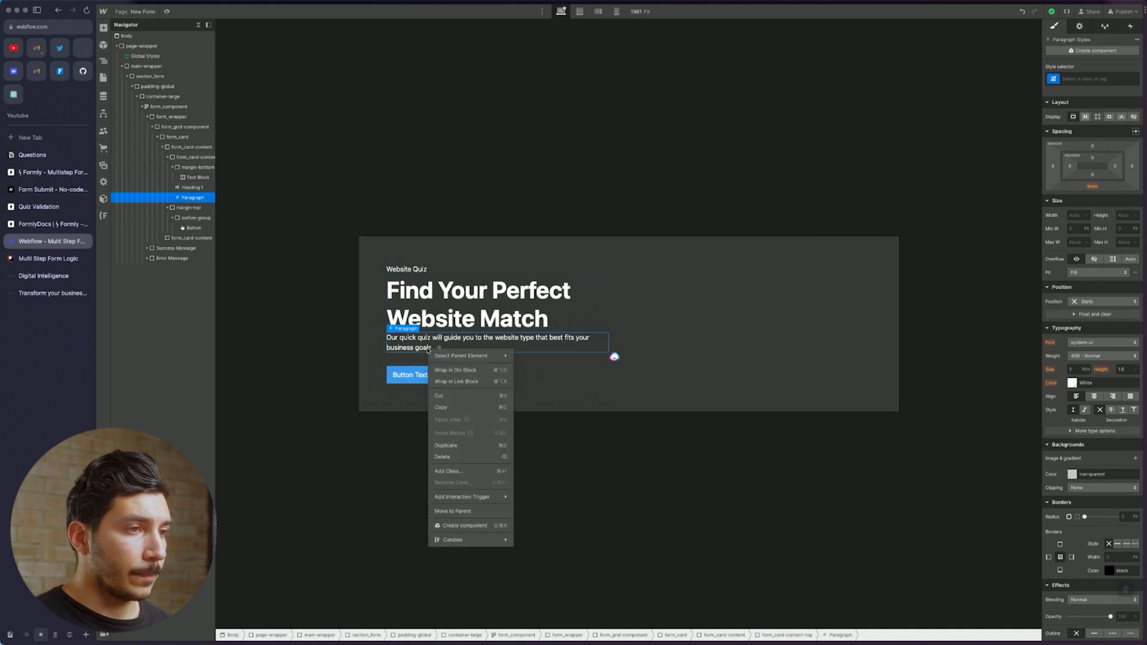
click(456, 370)
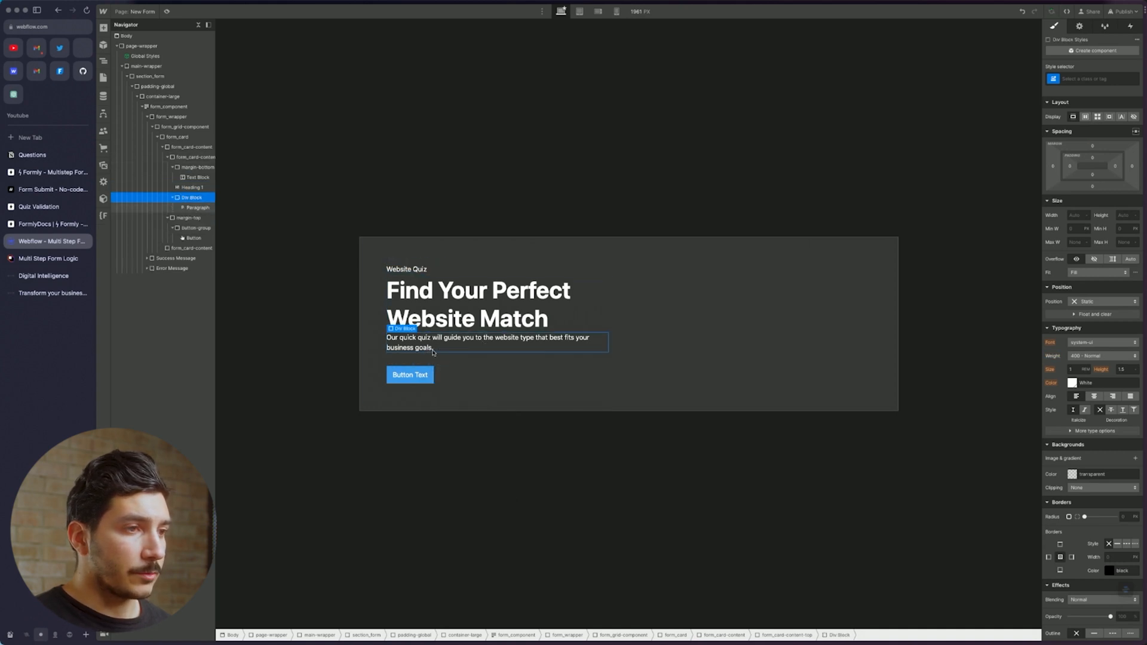
click(1094, 76)
text(margi)
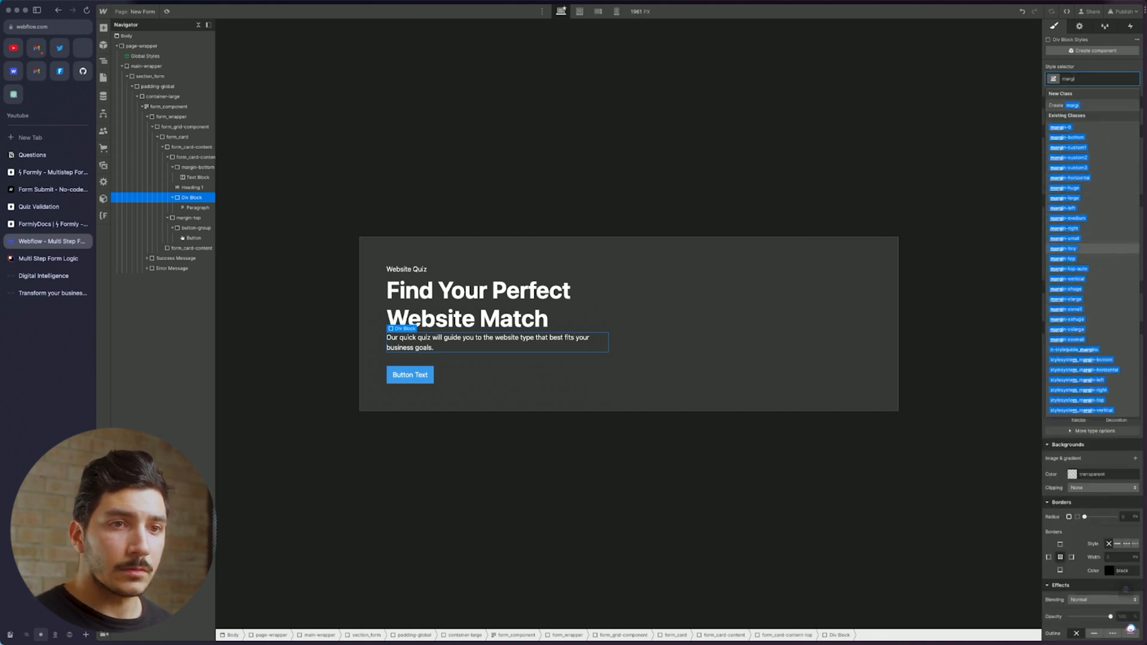
key(Down)
key(Return)
click(1111, 79)
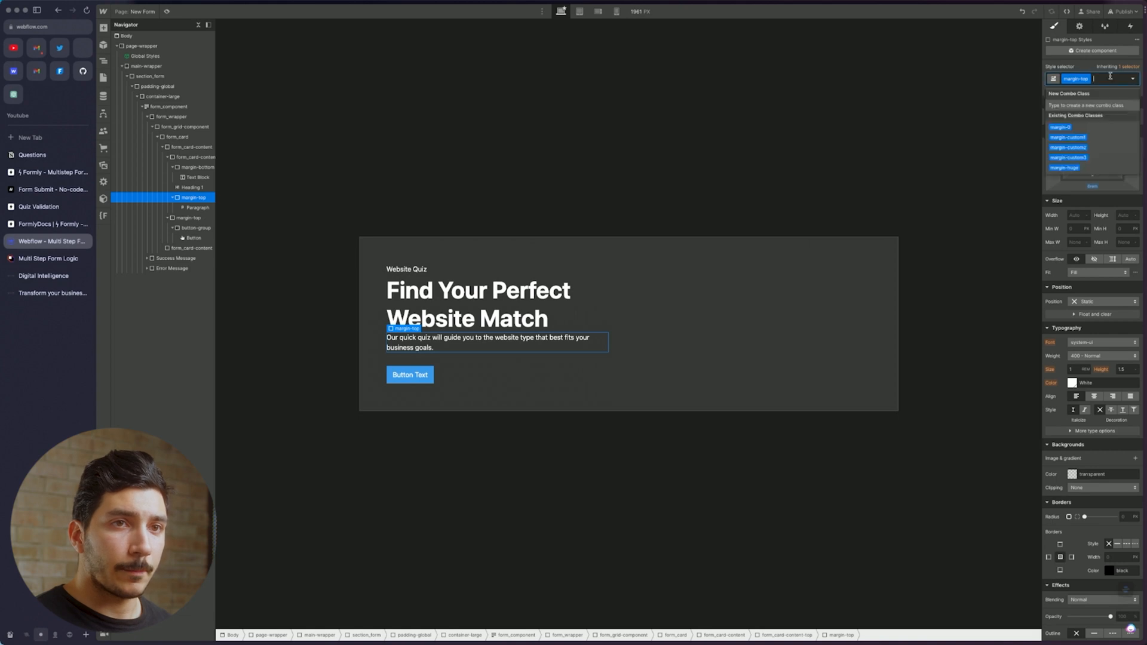
text(d)
key(BackSpace)
text(margin)
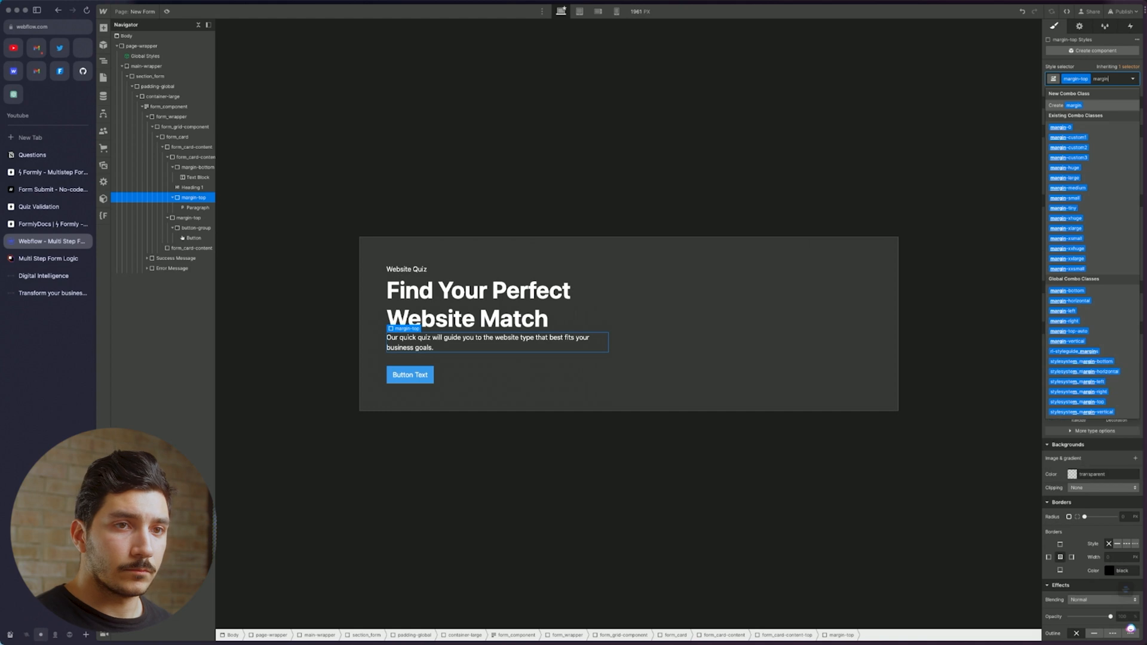
click(1093, 199)
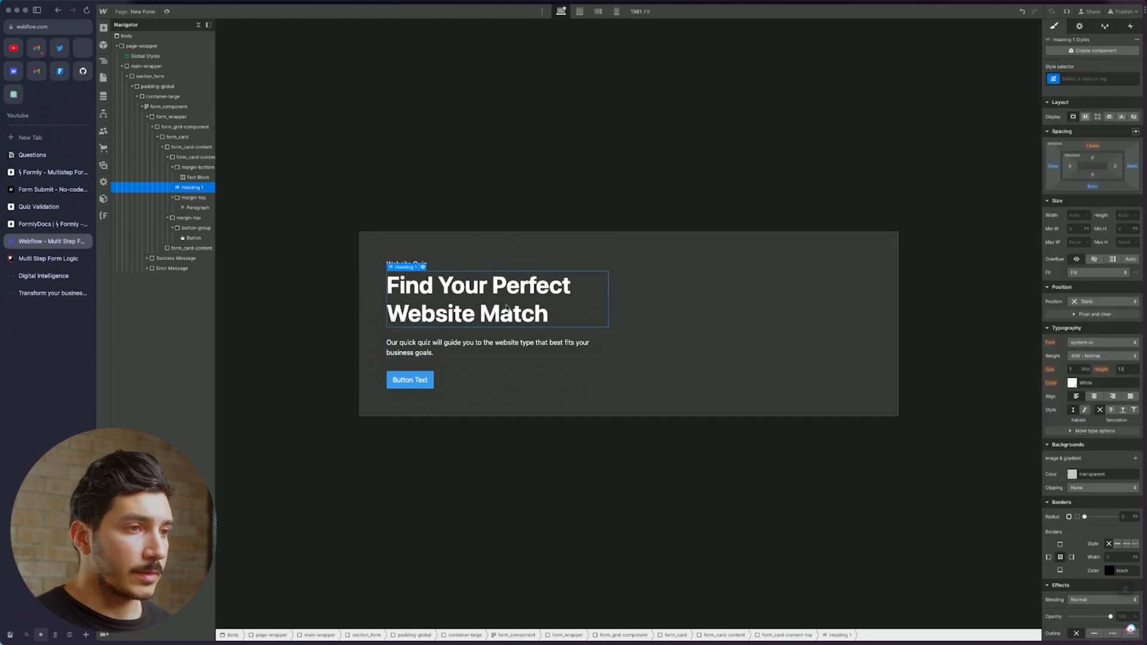
click(709, 322)
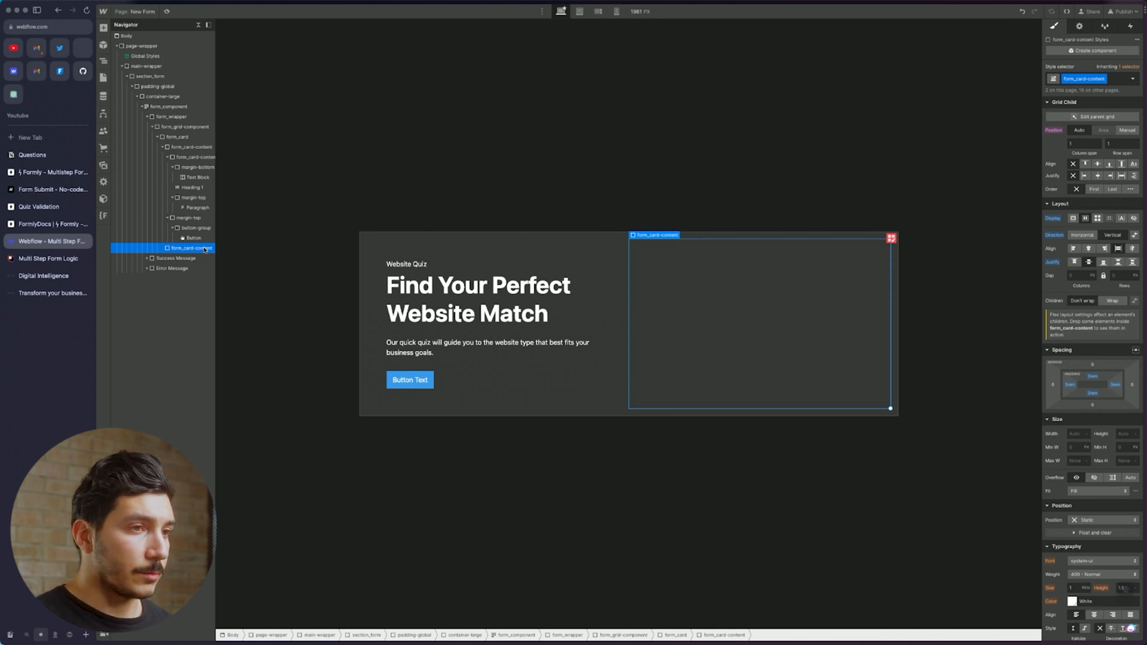
Delete the empty right-hand form_card-content and add a Div Block classed form_image-wrapper
key(BackSpace)
key(super+e)
text(div)
key(Return)
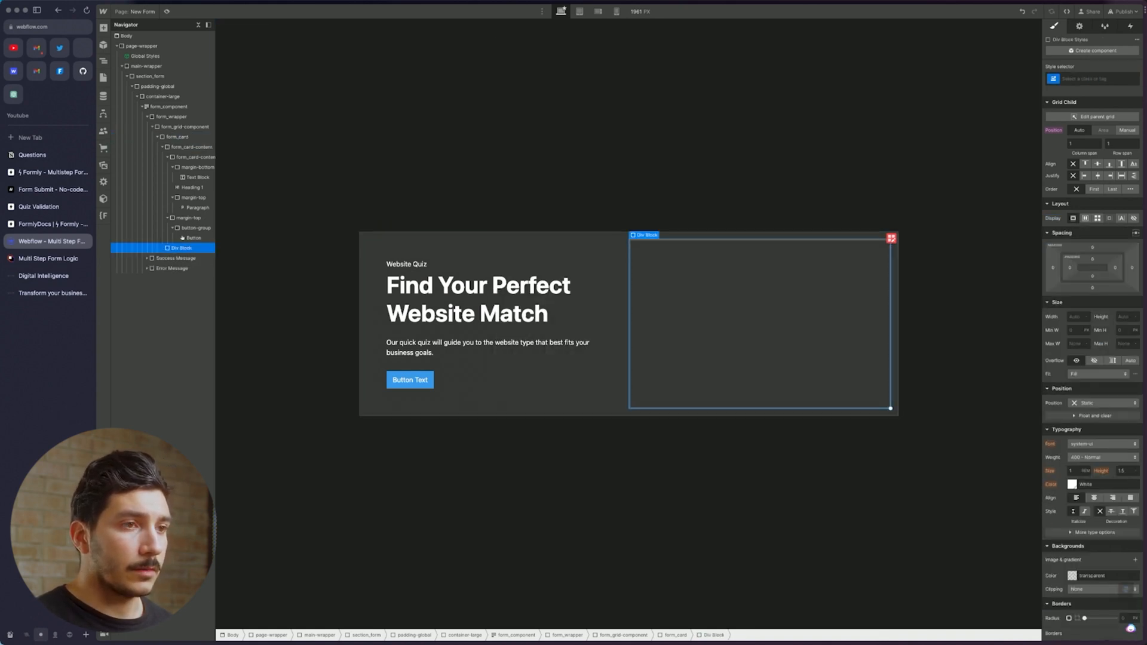
click(1108, 76)
text(form)
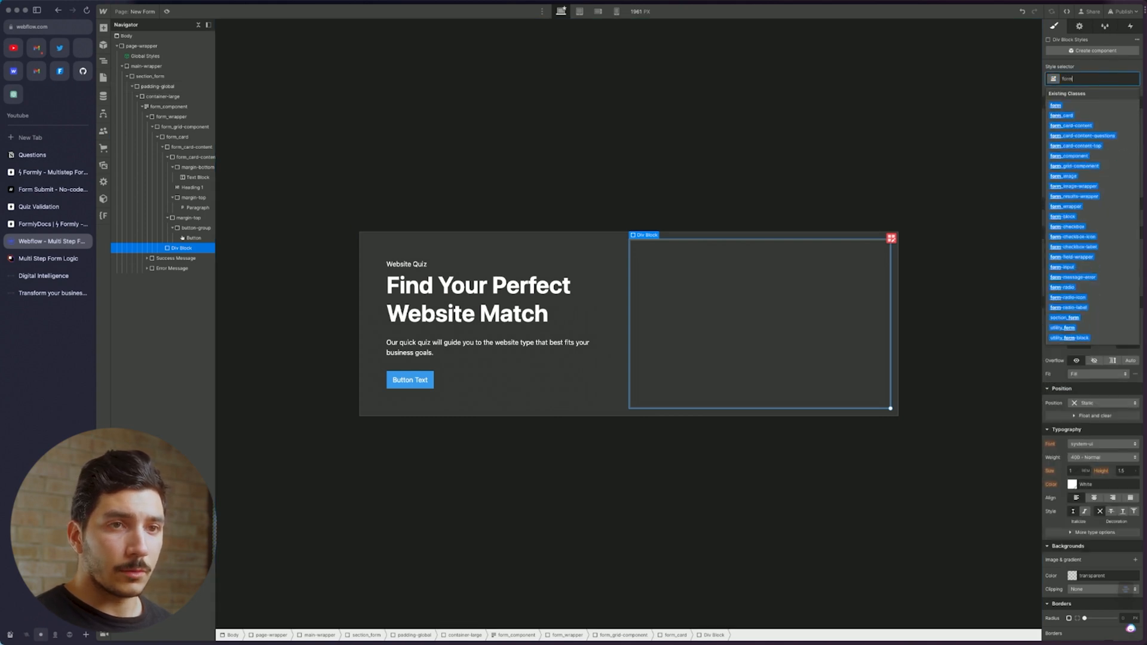
click(1074, 186)
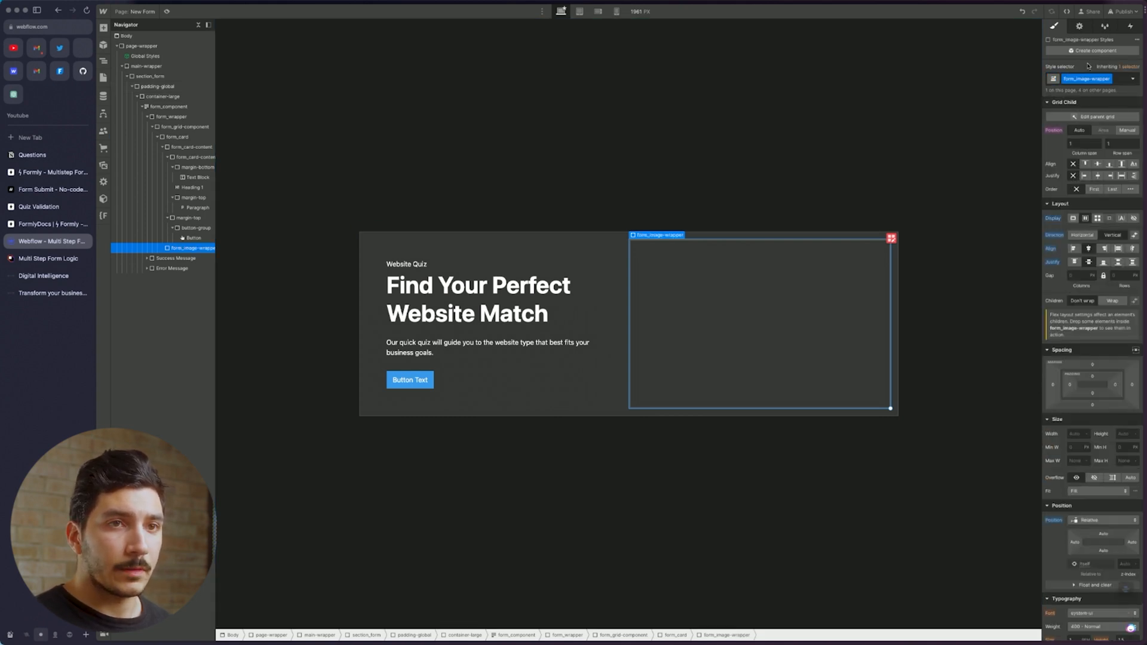
Insert an Image into the wrapper and give it the form_image class
key(super+e)
text(d)
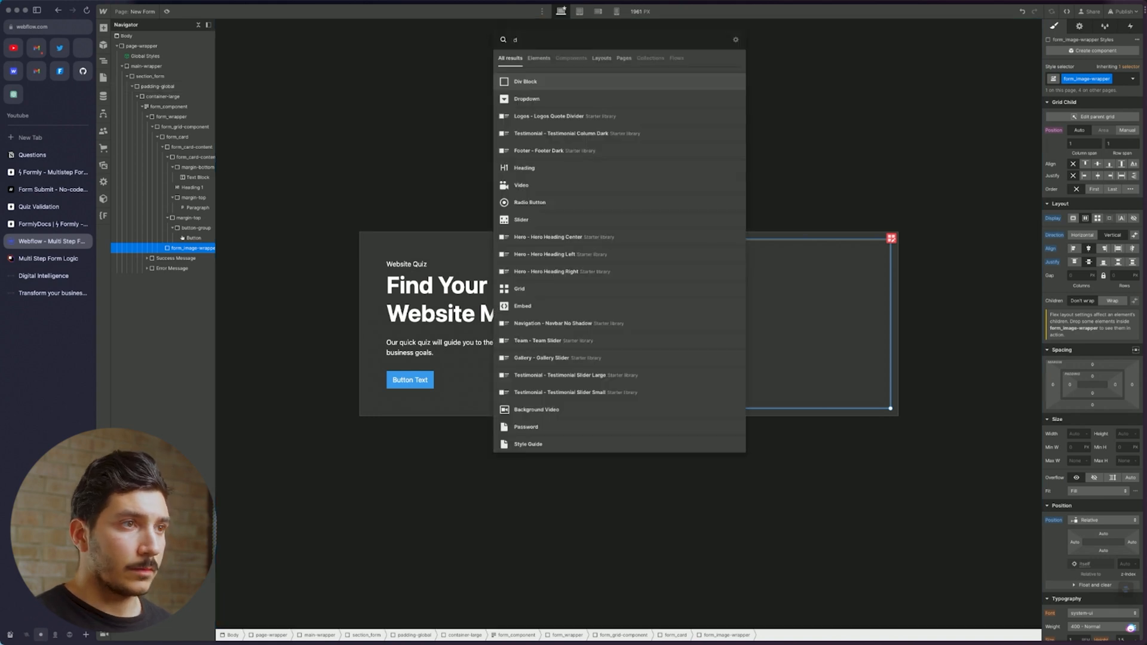
key(BackSpace)
text(img)
key(BackSpace)
key(Return)
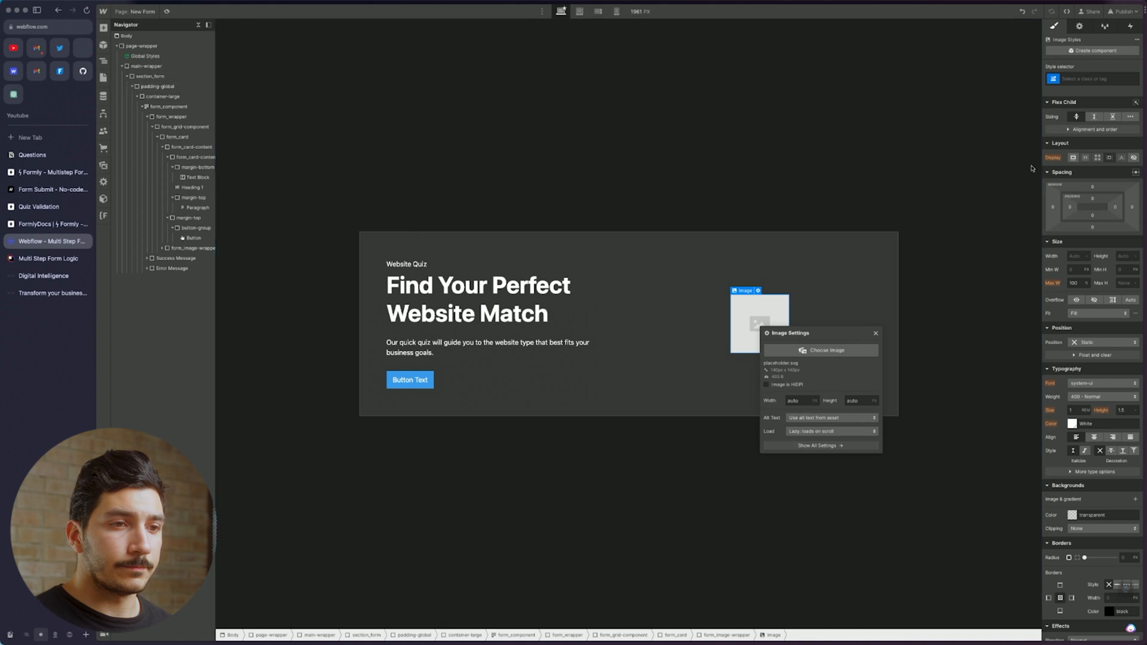
click(1105, 78)
text(form)
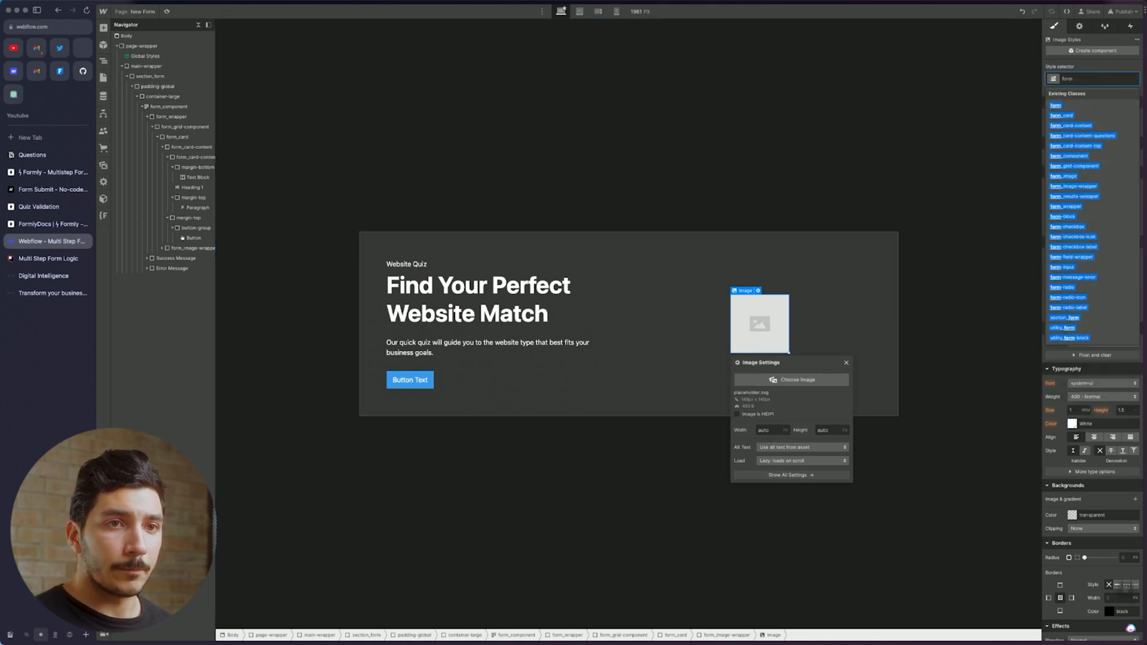
click(1079, 176)
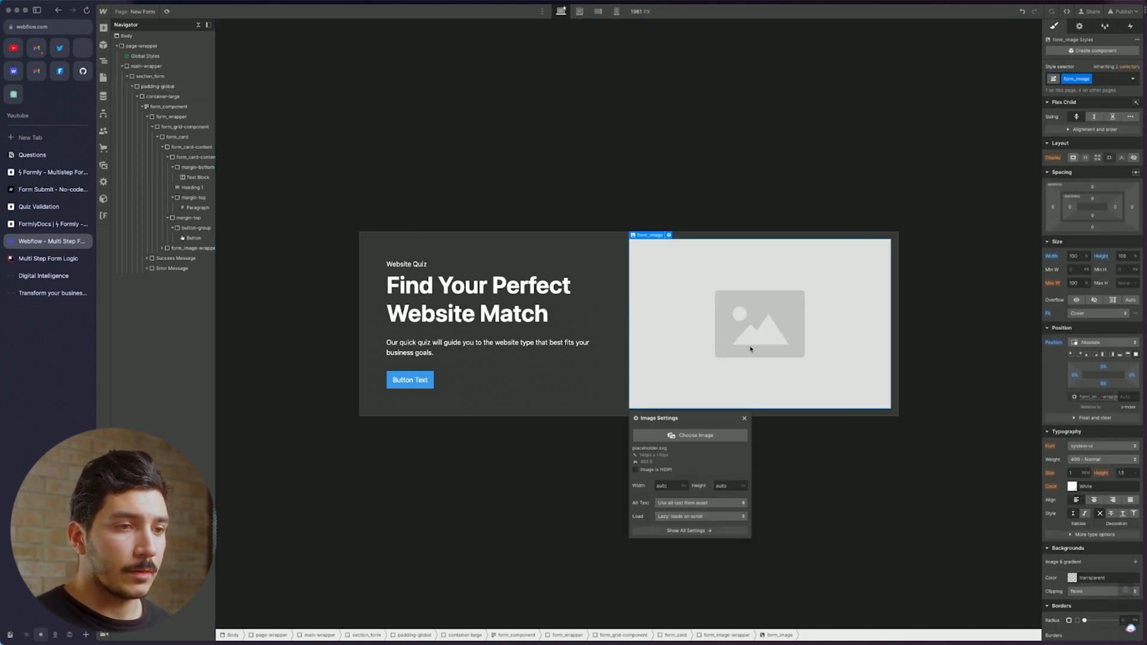
click(693, 435)
Put the third laptop photo from the asset library into the intro card's image
click(130, 93)
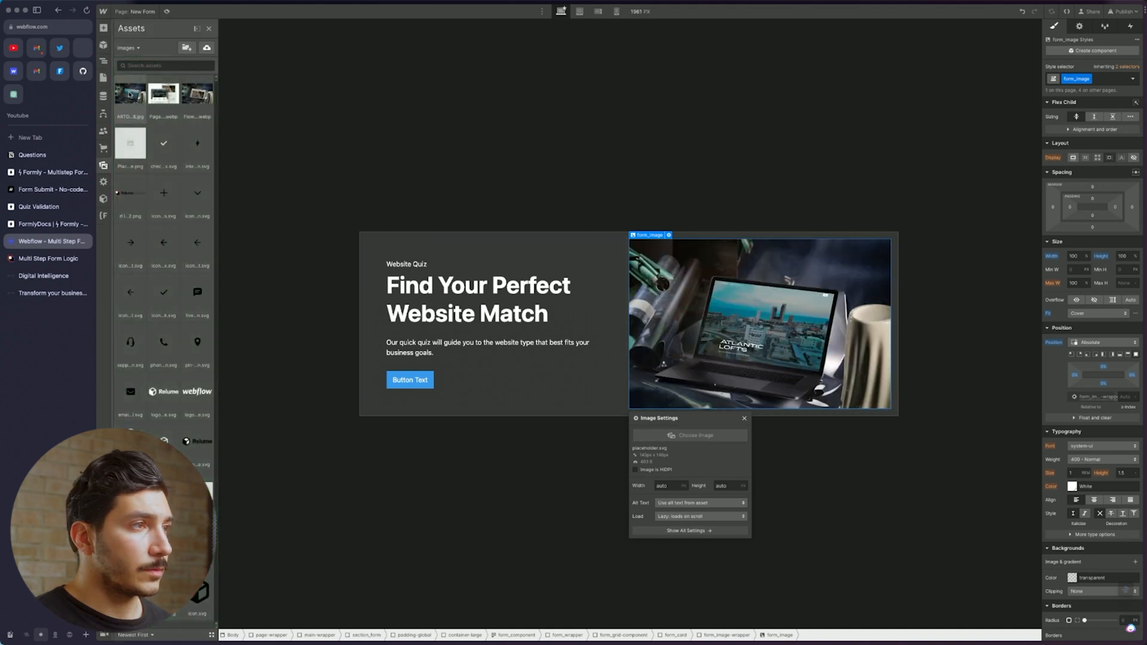
click(163, 93)
click(197, 94)
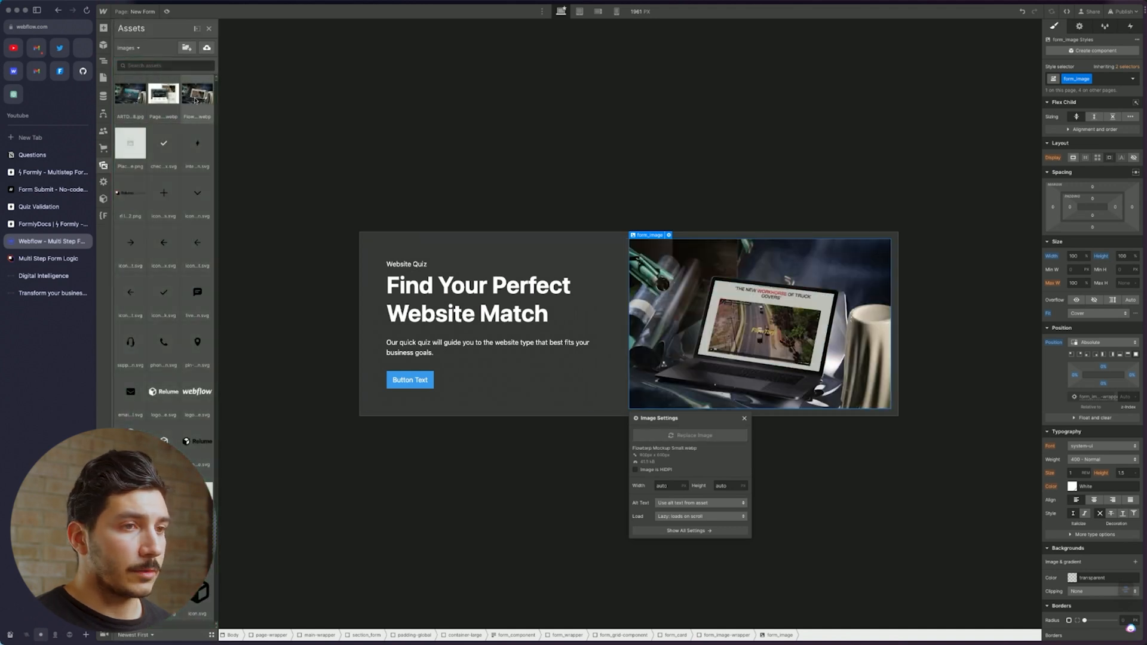
click(699, 192)
Apply the 'button' class to the intro card's button to style it light blue
click(409, 380)
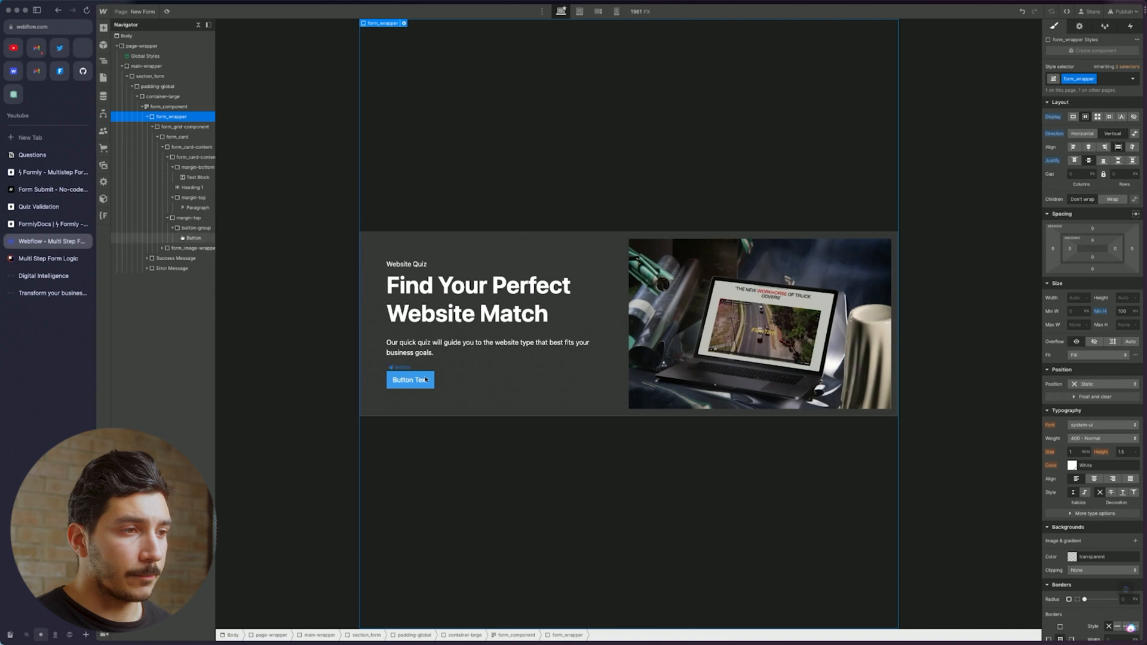
click(1110, 78)
text(button)
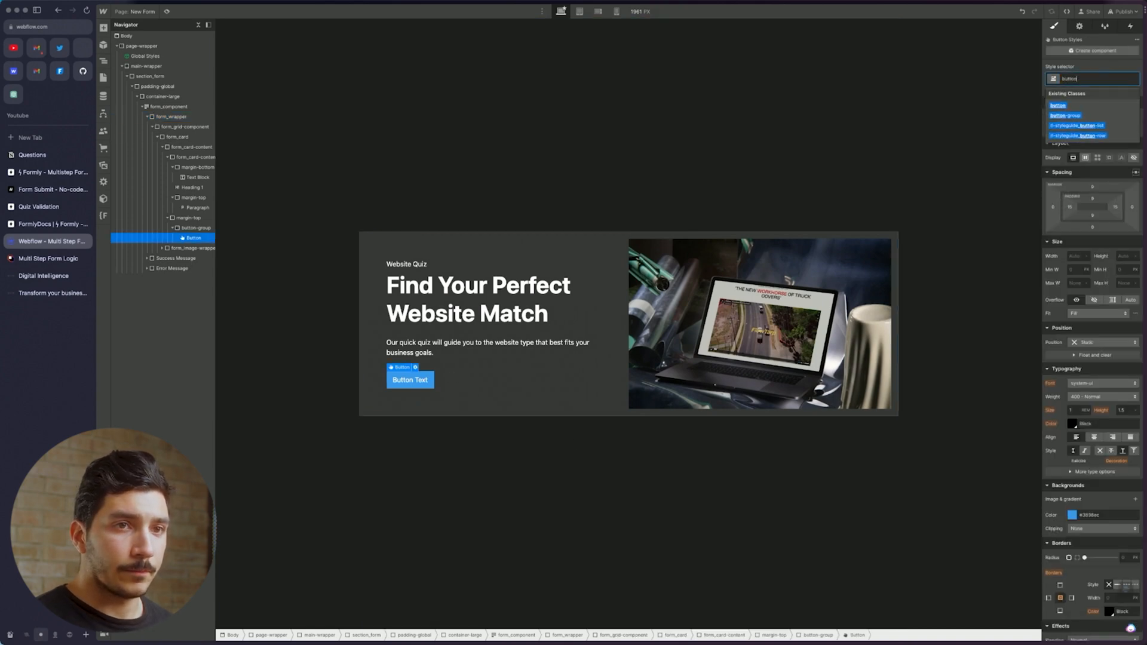
click(1088, 109)
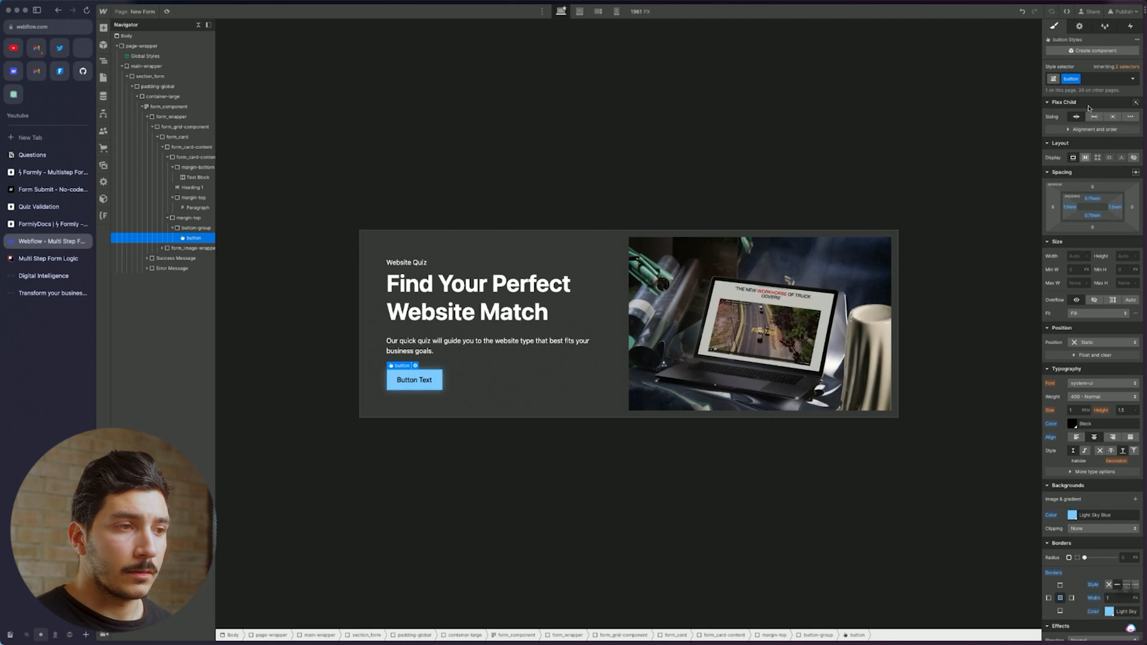
Change the button label to 'Get Started'
double_click(425, 381)
text(Get )
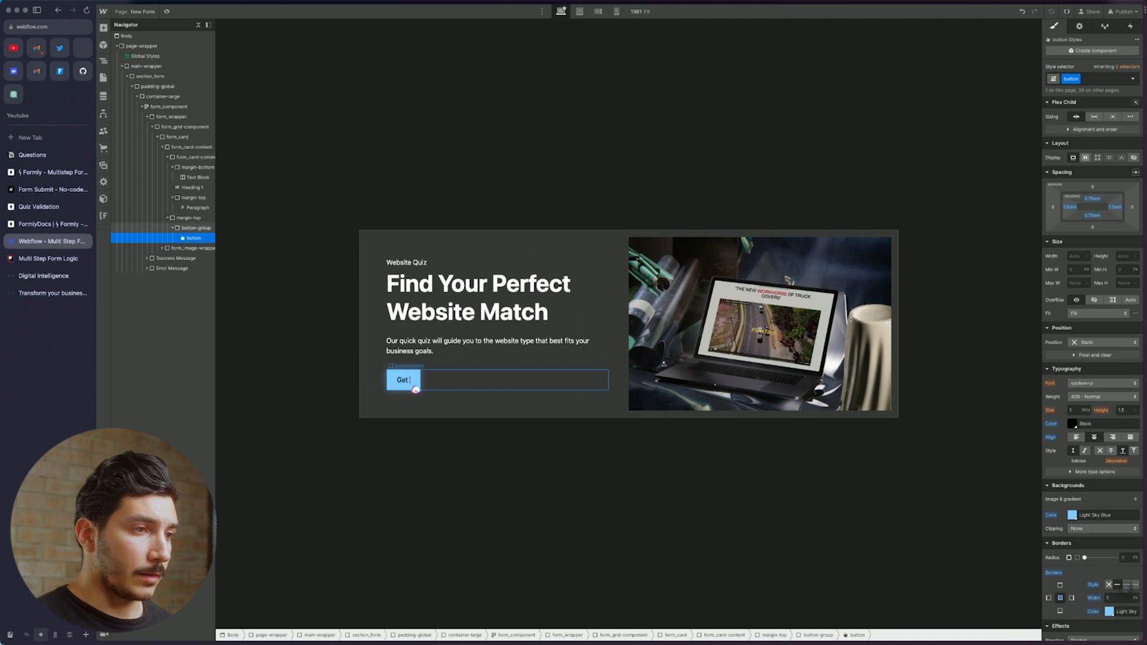
text(Starte)
text(ted)
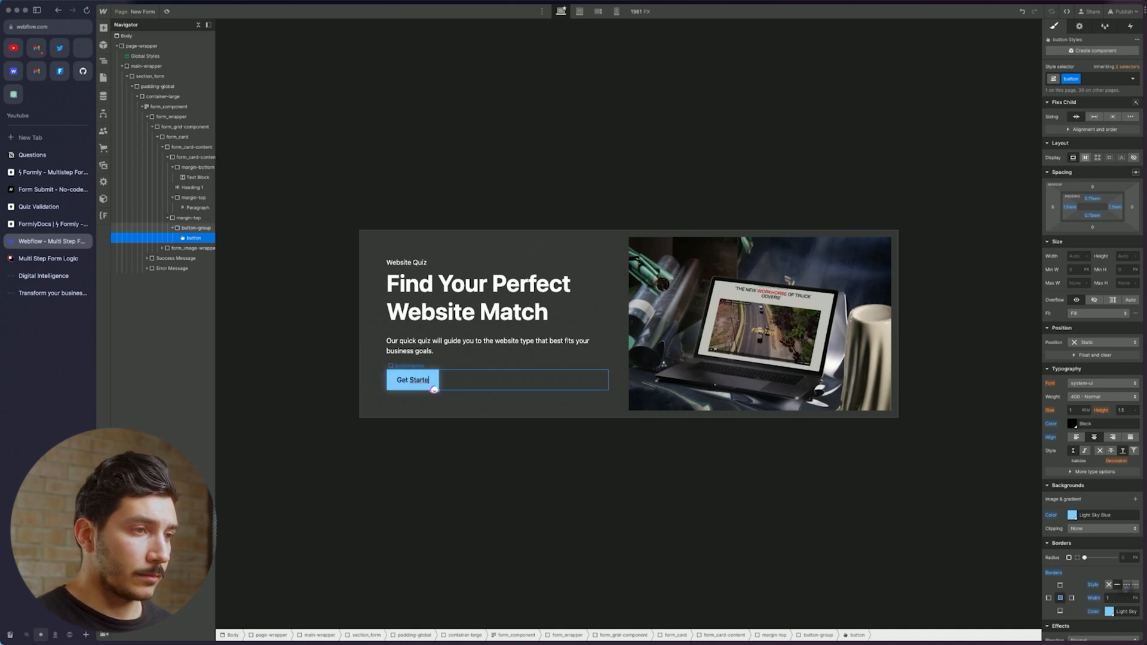
click(454, 397)
click(437, 384)
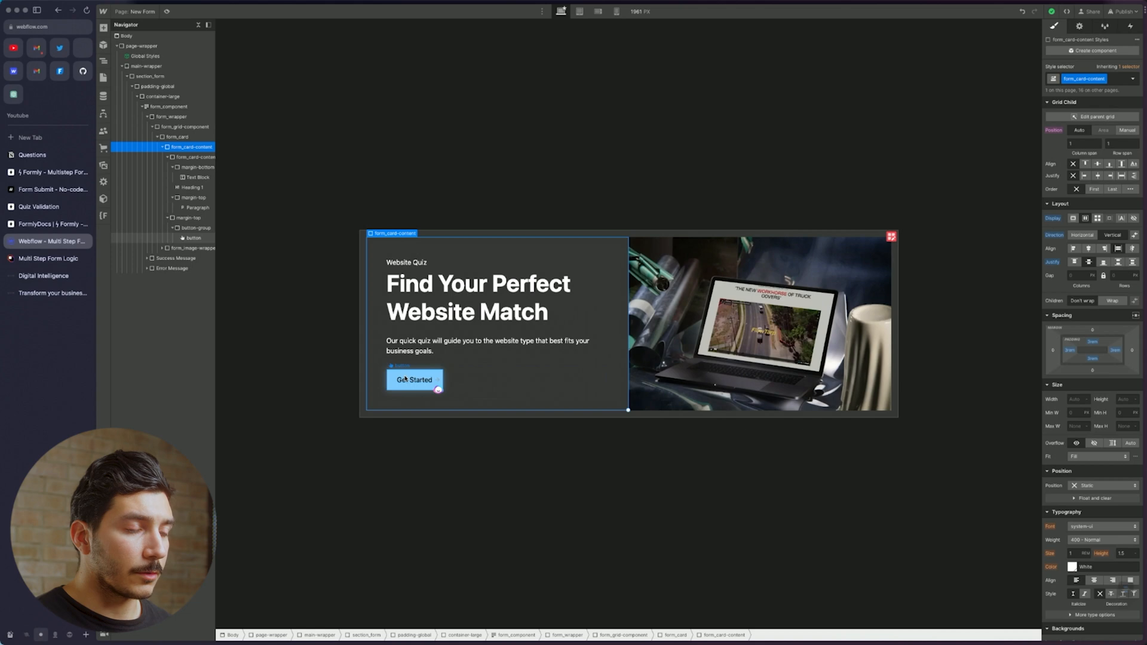
click(636, 417)
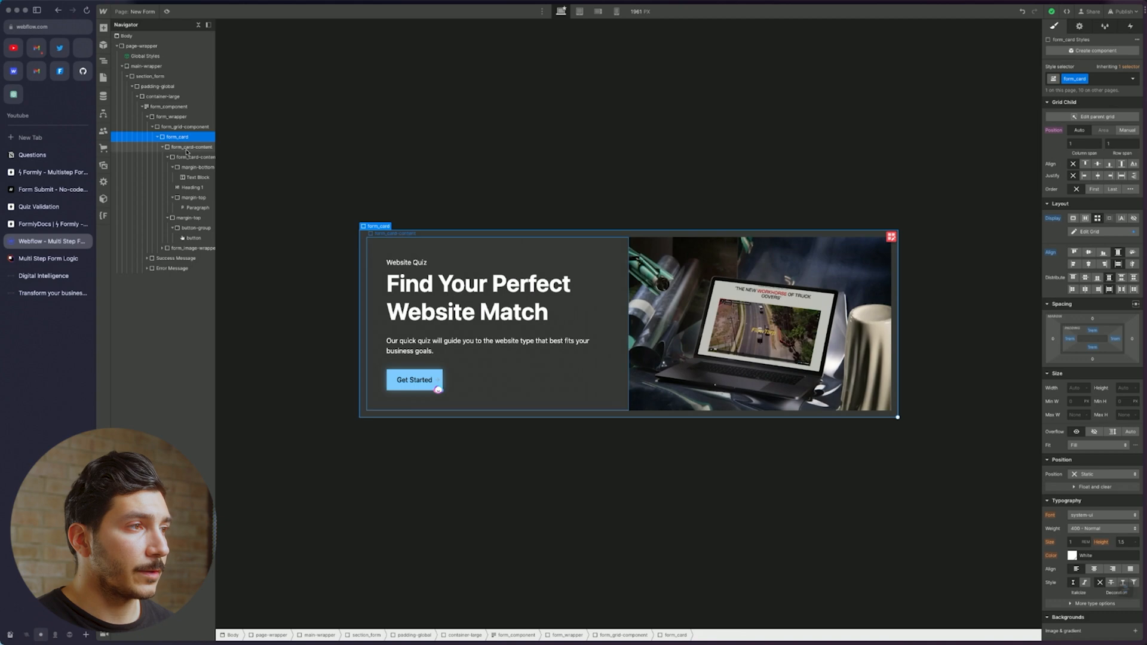
Collapse form_card, select form_wrapper and show its element settings
click(157, 138)
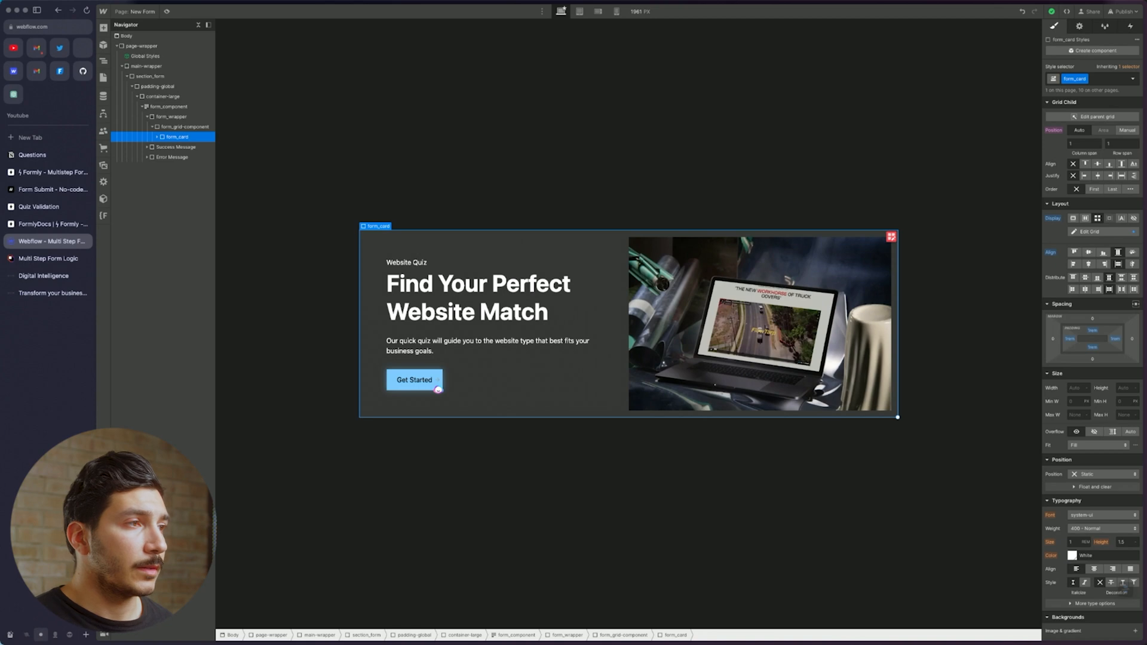
click(192, 117)
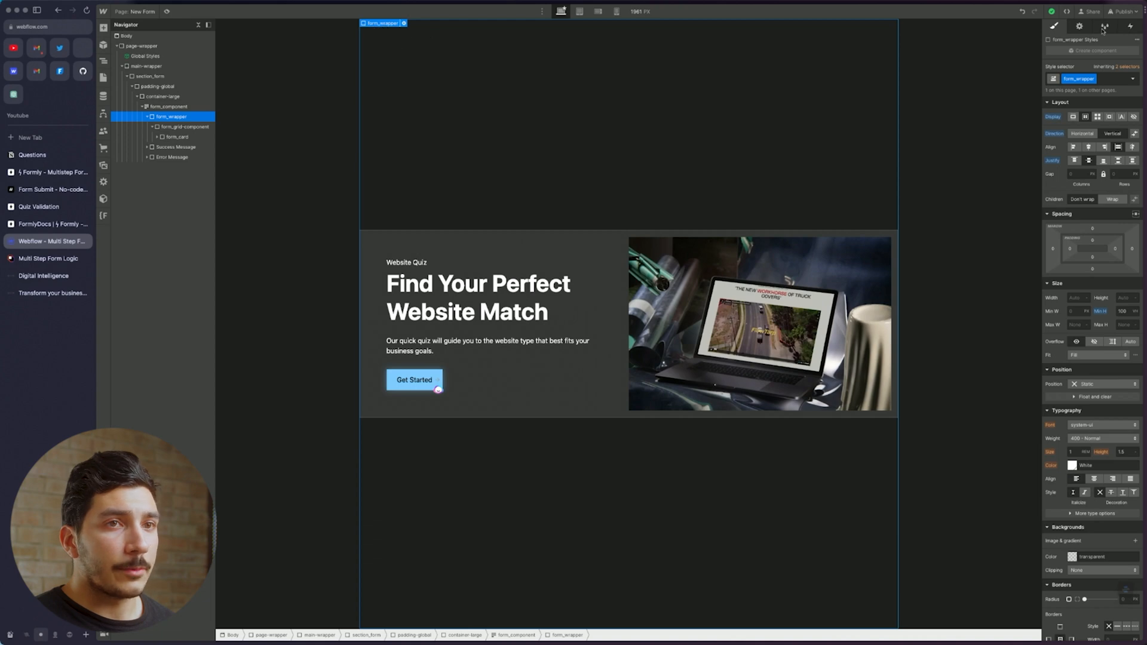
click(1080, 26)
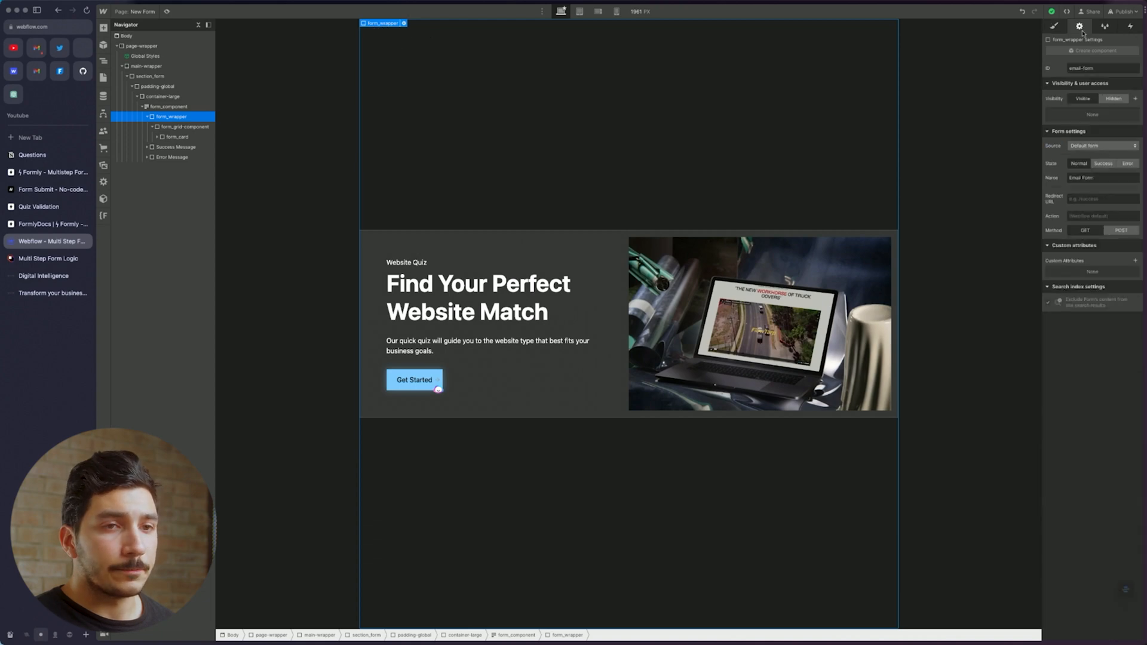
Add the custom attribute data-form='multistep' to the form
click(1136, 261)
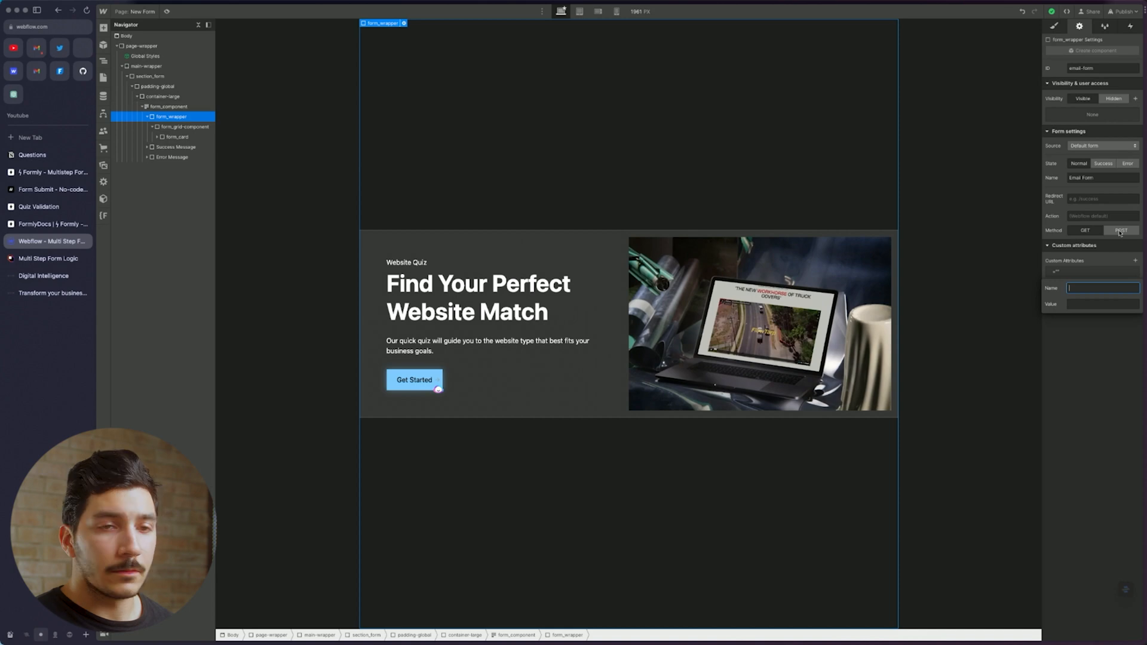
text(data)
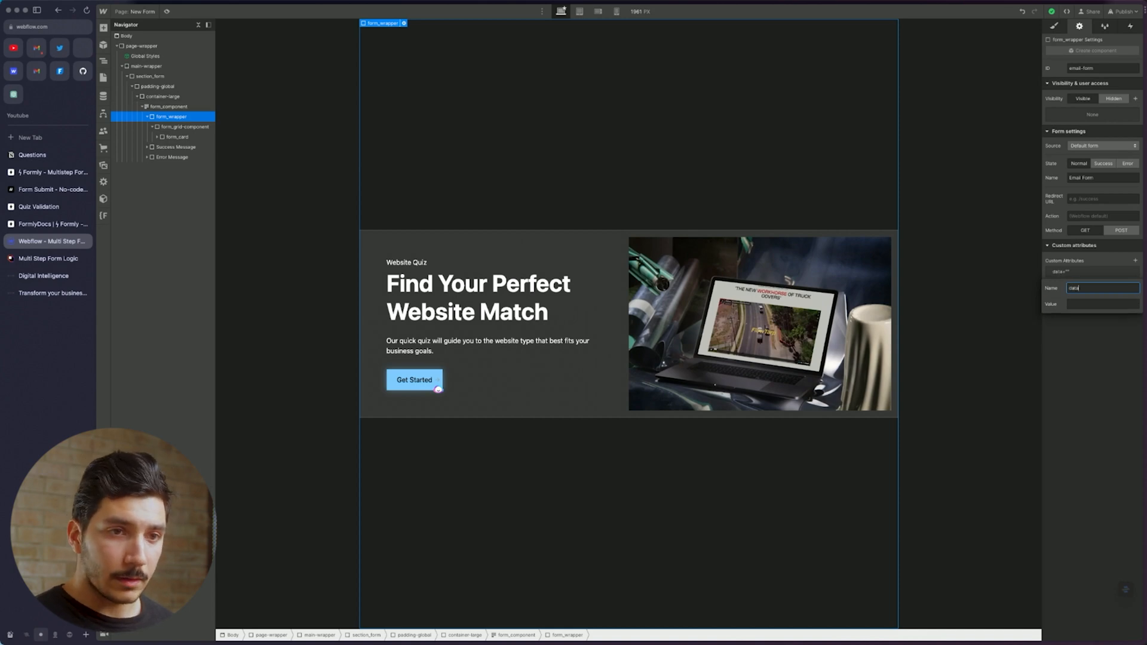
text(-from)
key(BackSpace)
key(BackSpace)
key(BackSpace)
text(orm)
key(Tab)
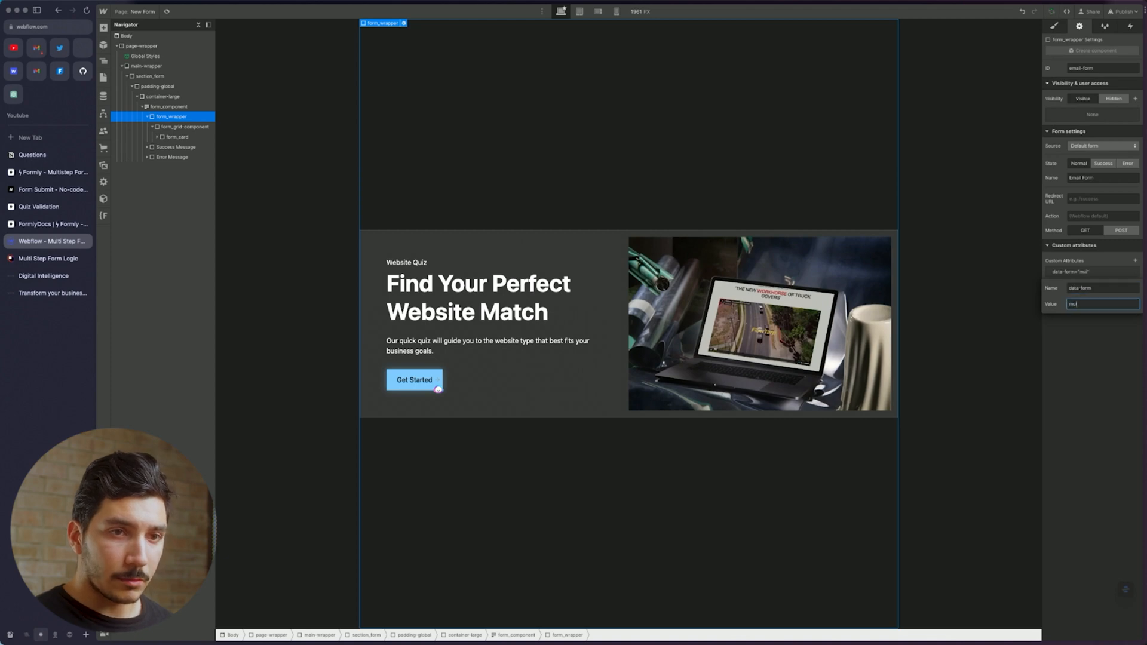
text(multistep)
key(Return)
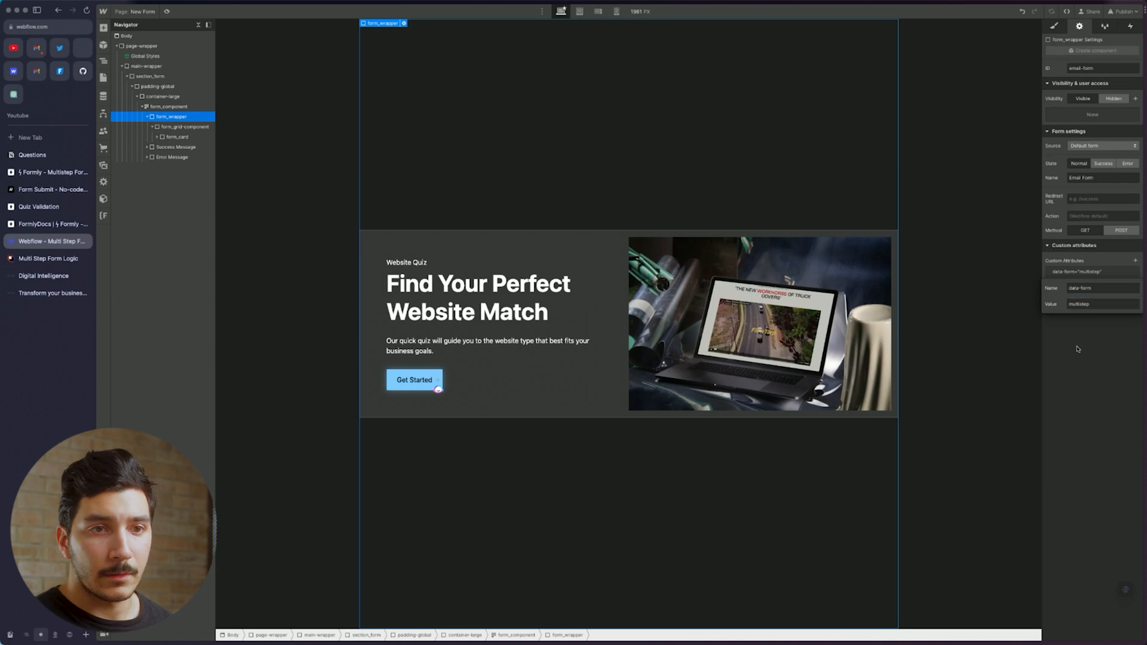
Add the data-quiz attribute and data-enter='true' to the form
click(1135, 261)
text(data)
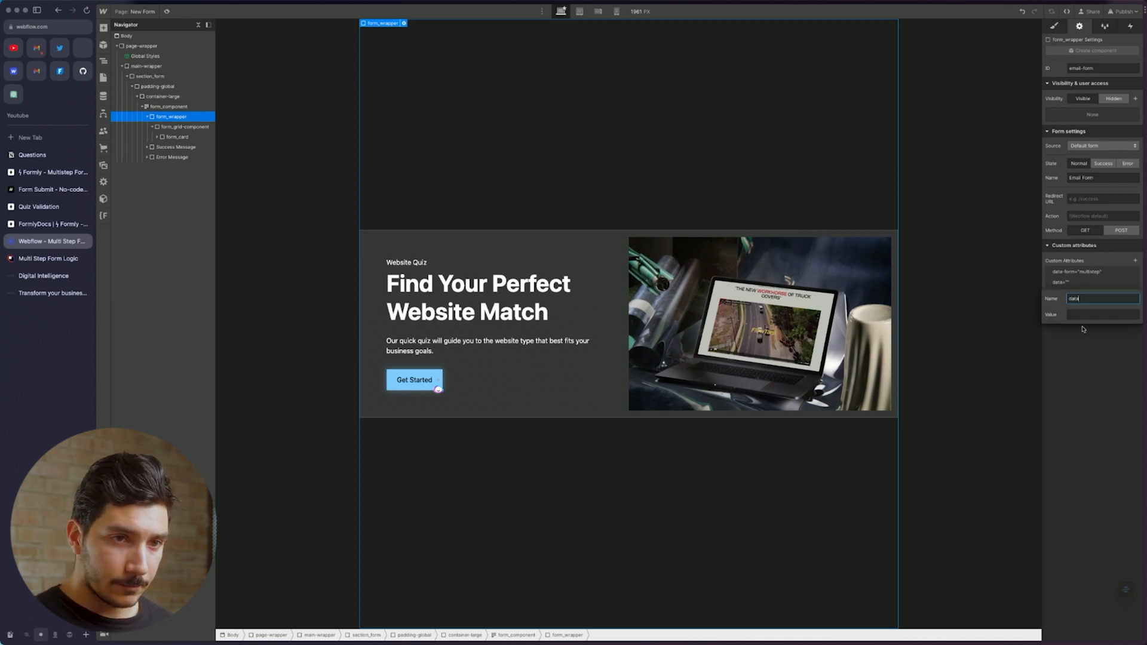
text(-quiz)
key(Tab)
text(1)
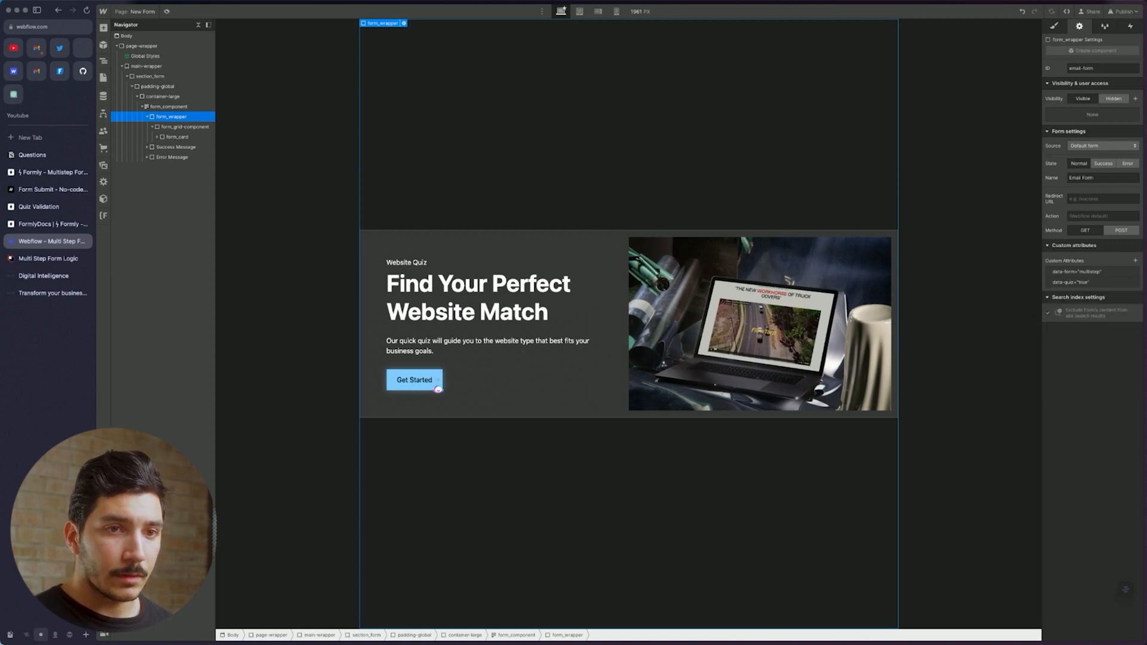
click(1136, 261)
text(da)
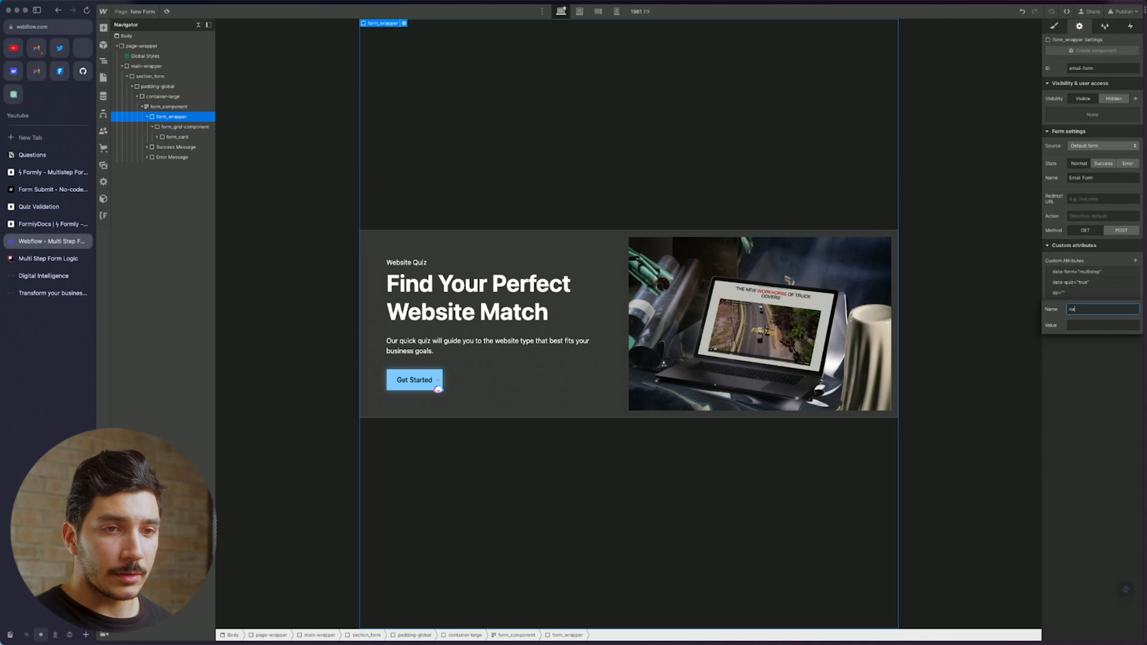
text(ta-enter)
key(Tab)
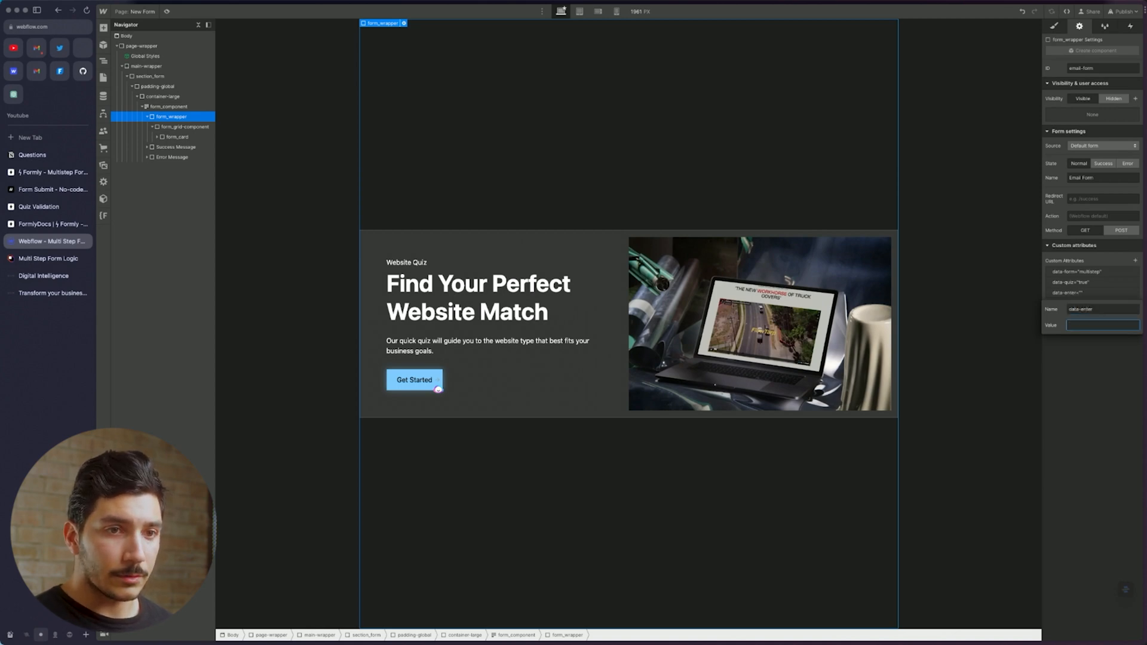
text(true)
key(Return)
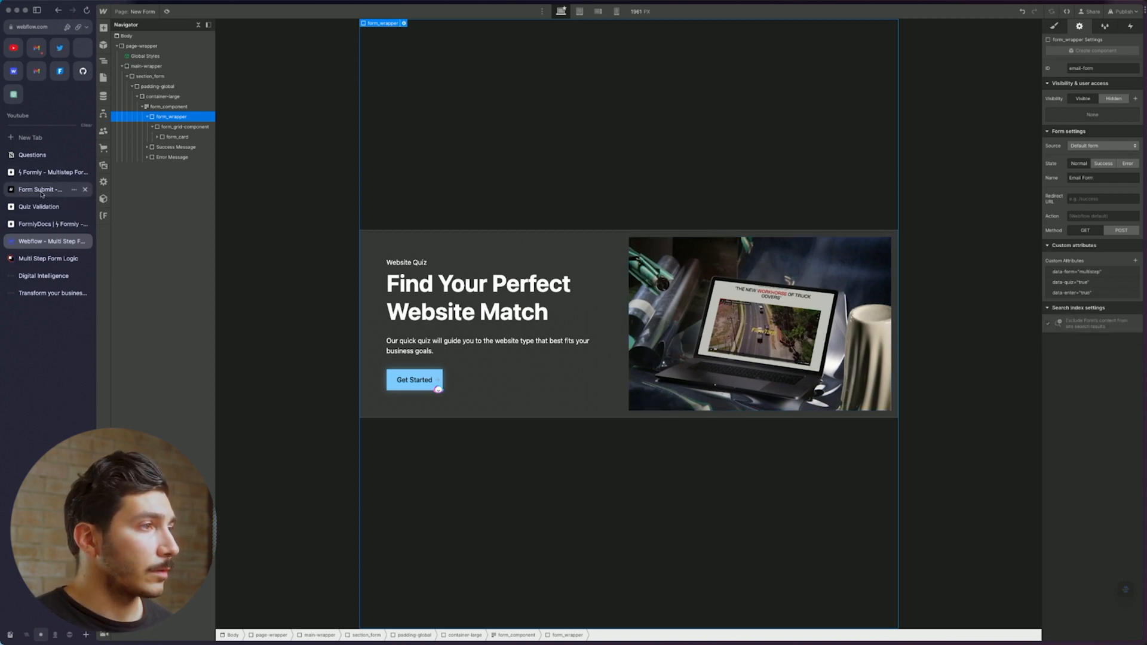
Read Formly Docs' core attributes for steps, nav and submit buttons, then return to Webflow
click(51, 224)
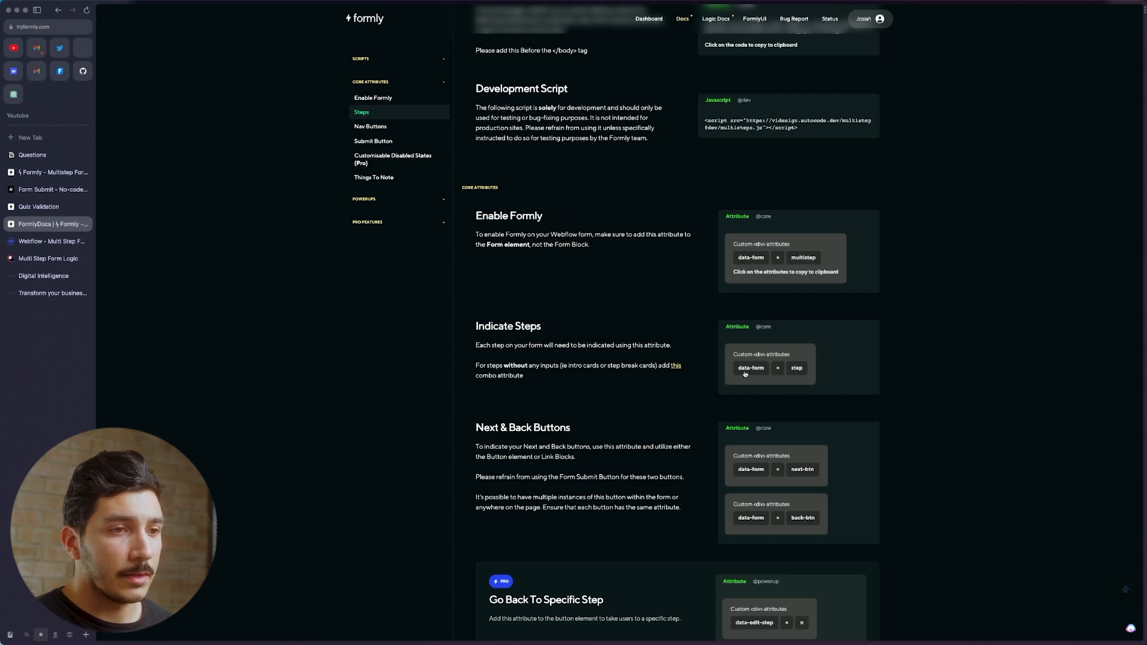
scroll(801, 374, down, 3)
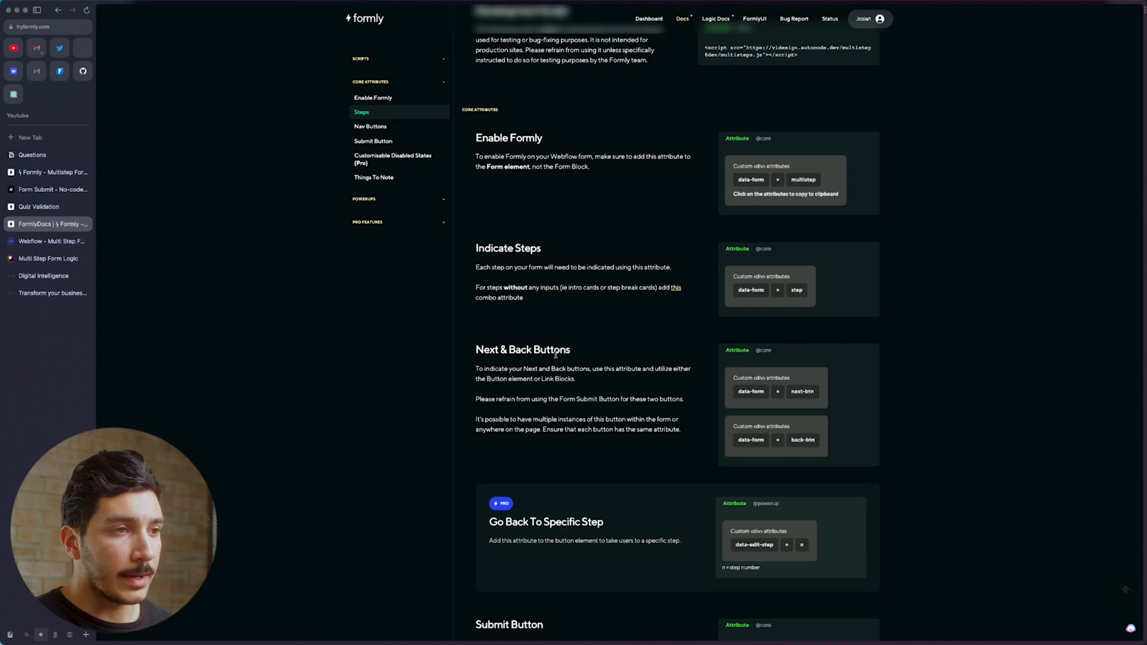
scroll(697, 413, up, 2)
scroll(668, 403, down, 8)
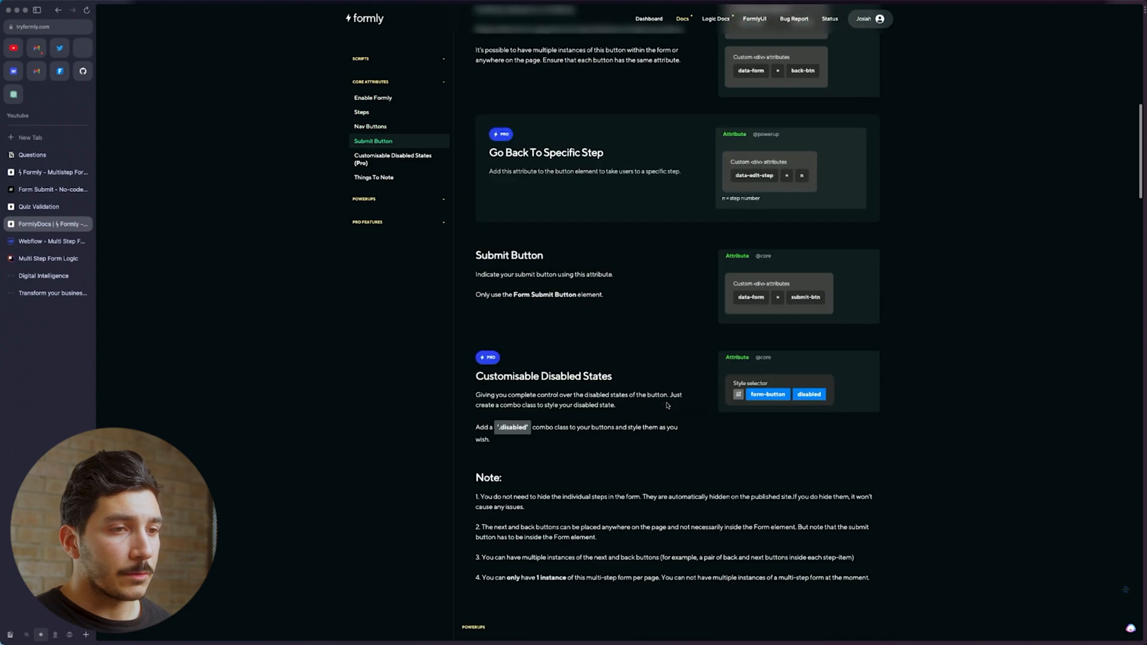
scroll(779, 292, up, 2)
scroll(771, 304, up, 5)
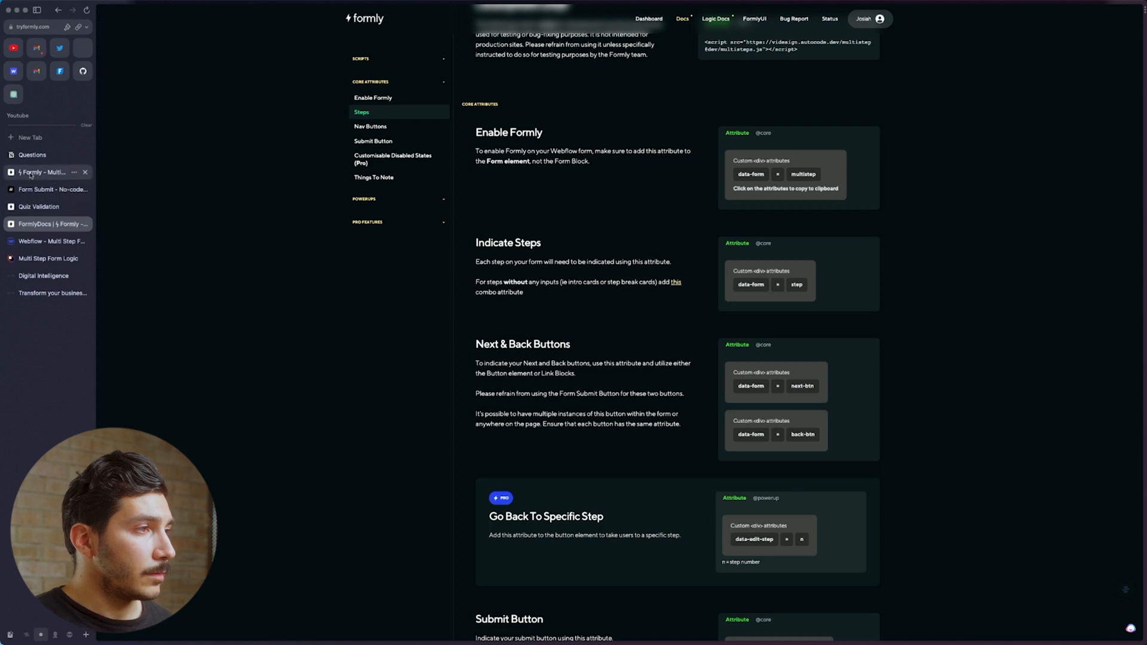
click(48, 241)
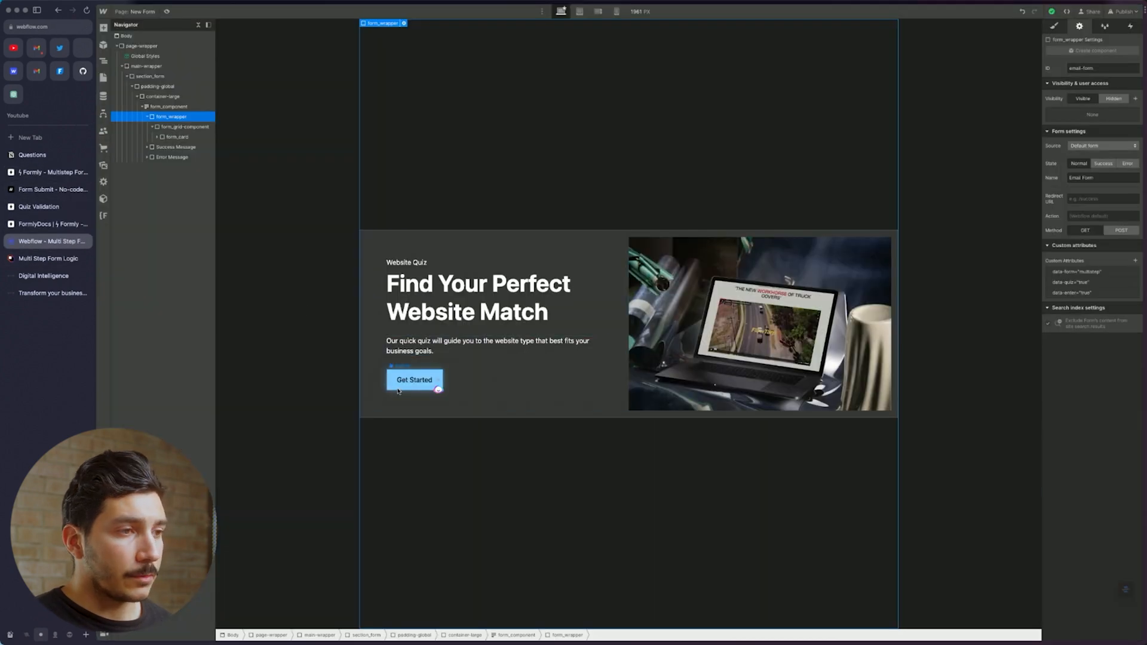
Select the intro form_card and add the custom attribute data-form with value 'step'
click(419, 385)
click(528, 416)
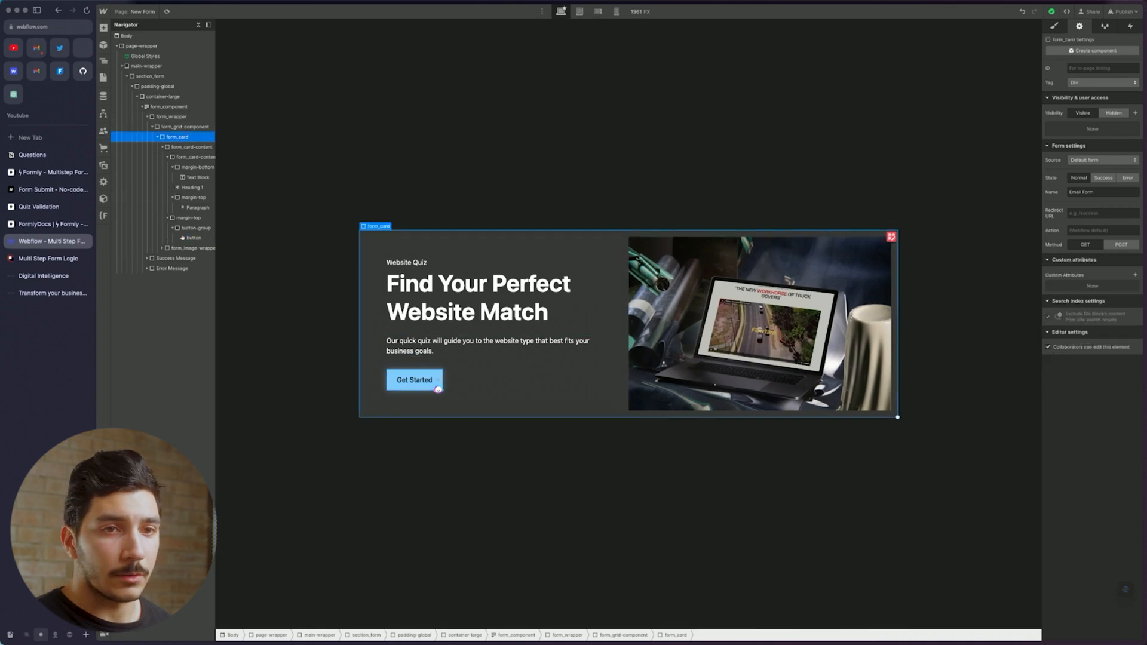
click(1135, 274)
text(data-step)
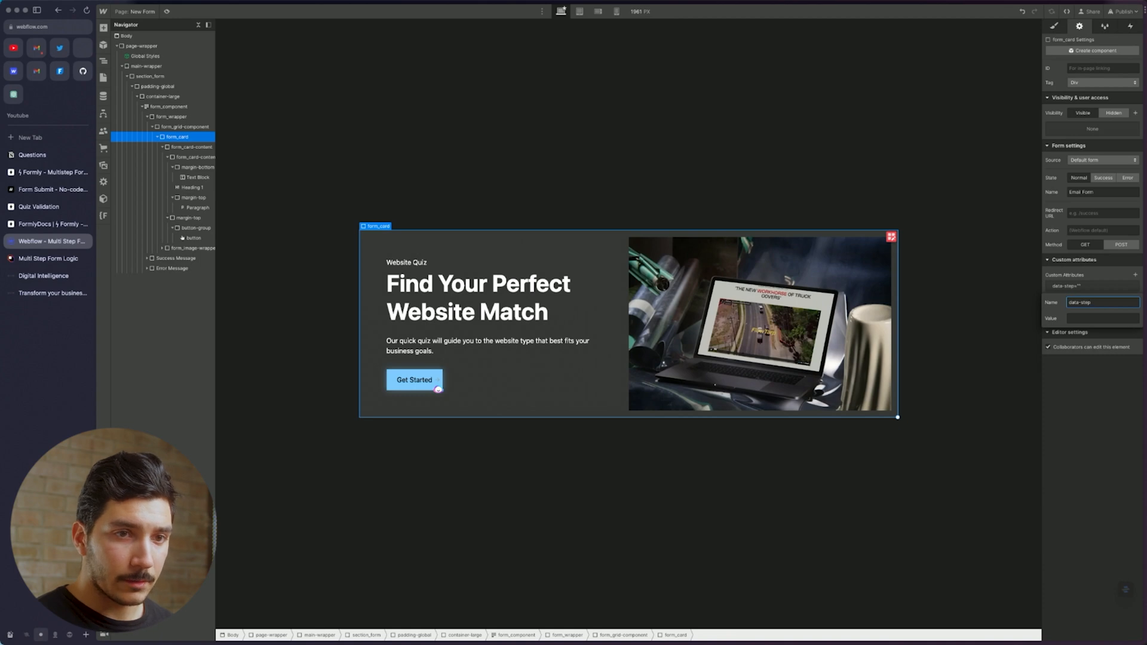
key(Tab)
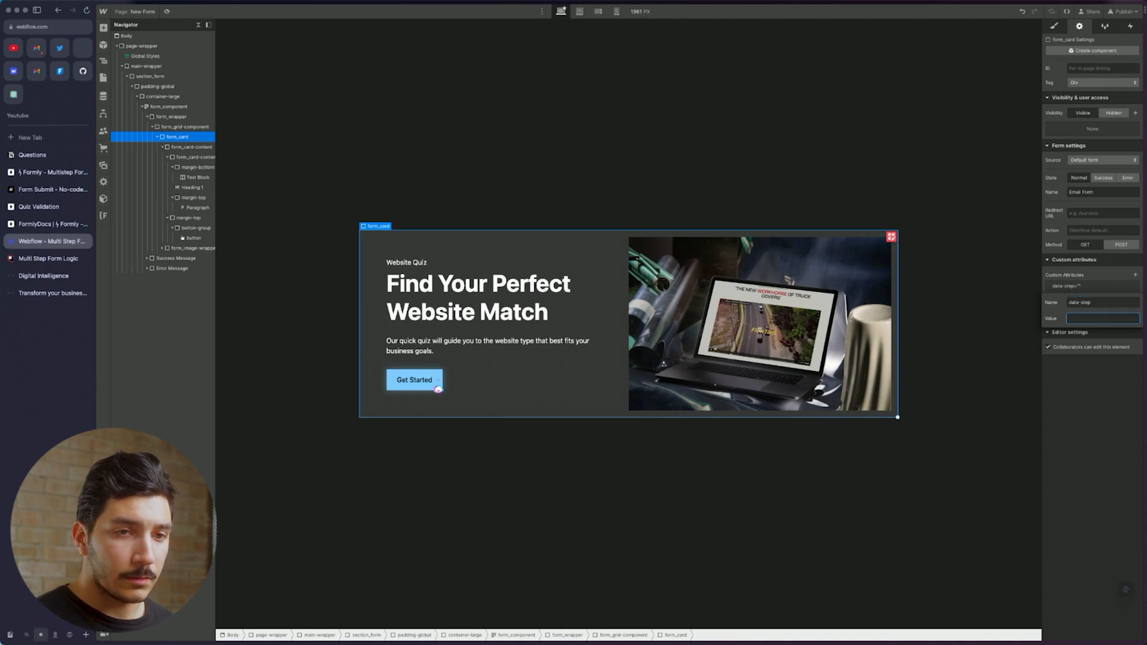
double_click(1109, 301)
text(form)
key(Tab)
text(step)
key(Return)
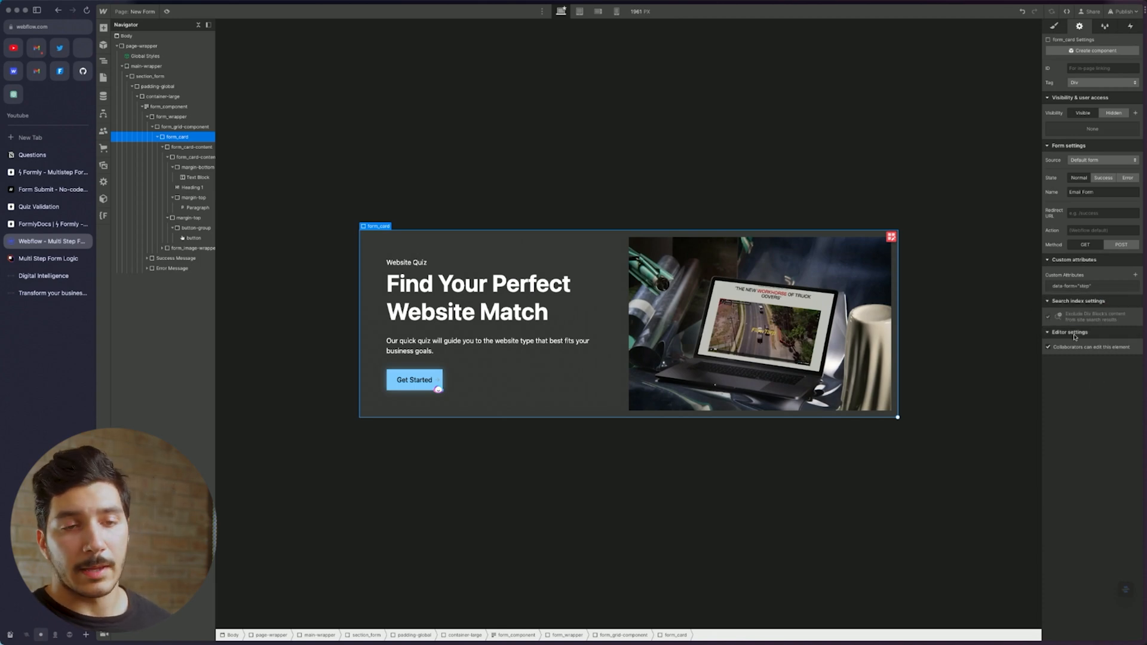
Copy the data-card attribute from Formly Docs' Intro Cards power-up, then return to Webflow
click(42, 173)
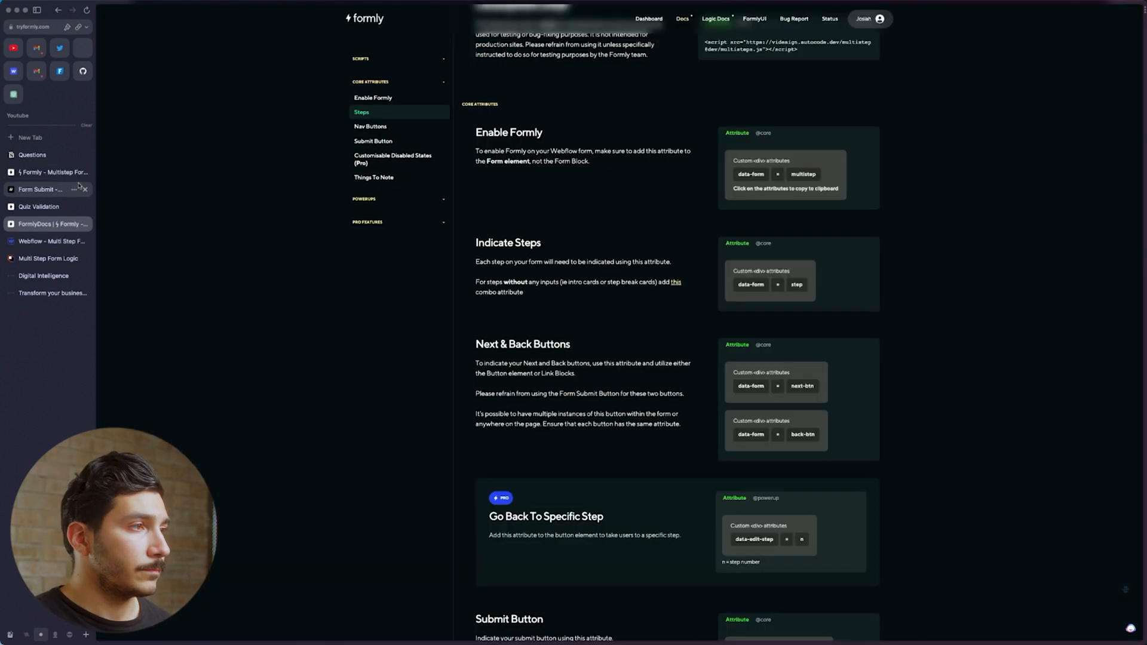
click(85, 172)
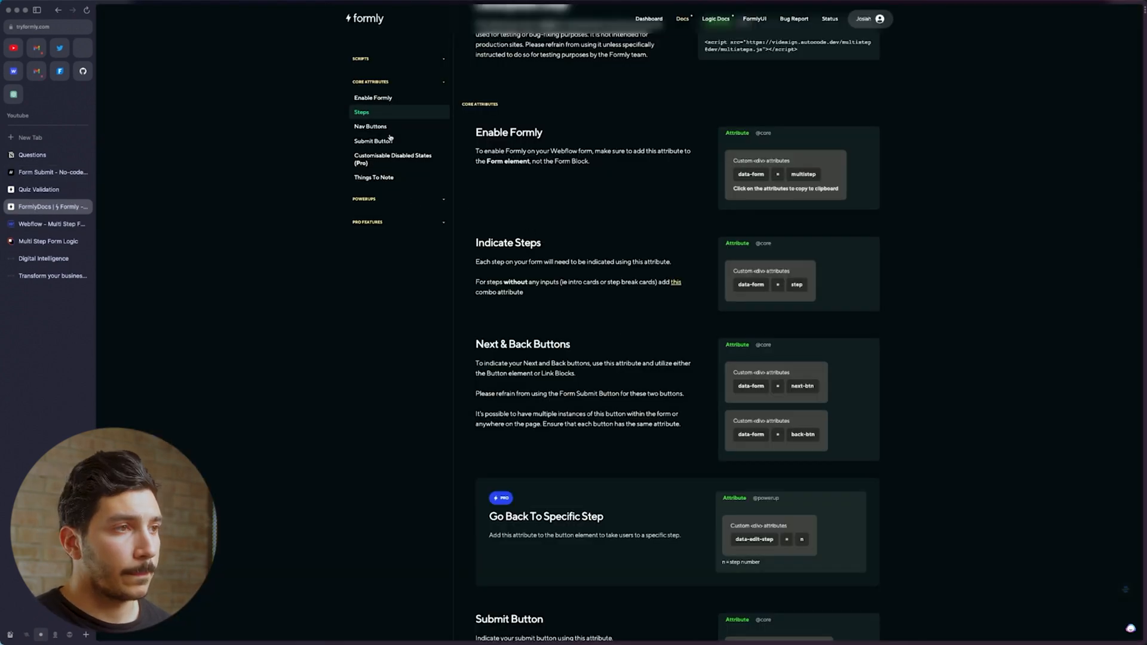
click(410, 201)
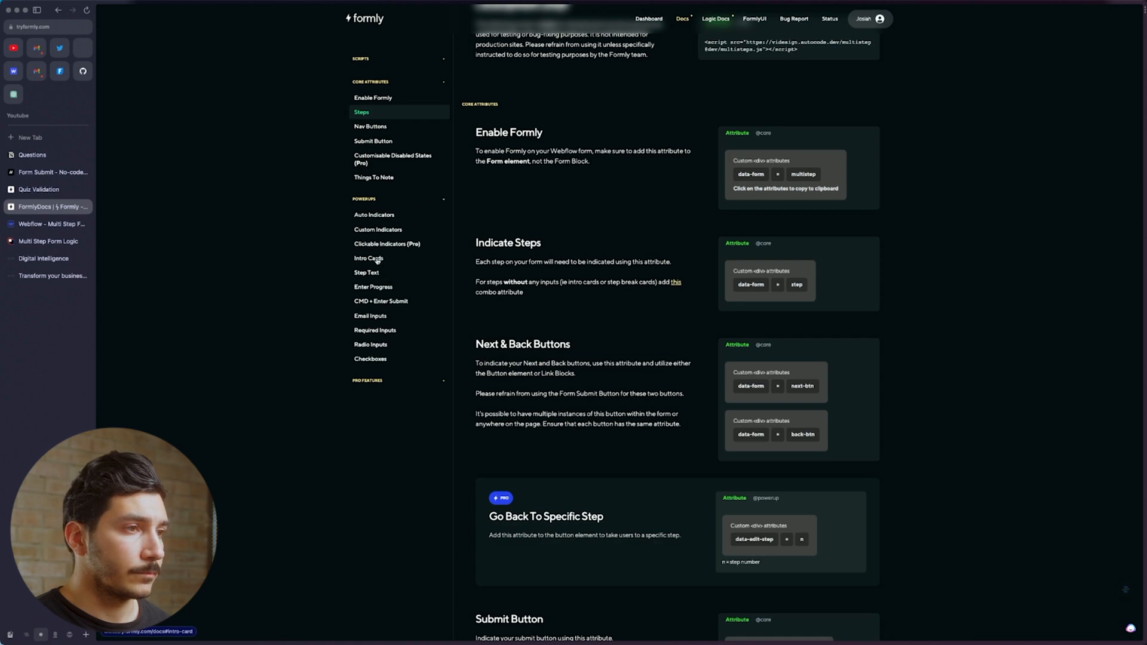
scroll(516, 255, down, 2)
scroll(516, 255, down, 20)
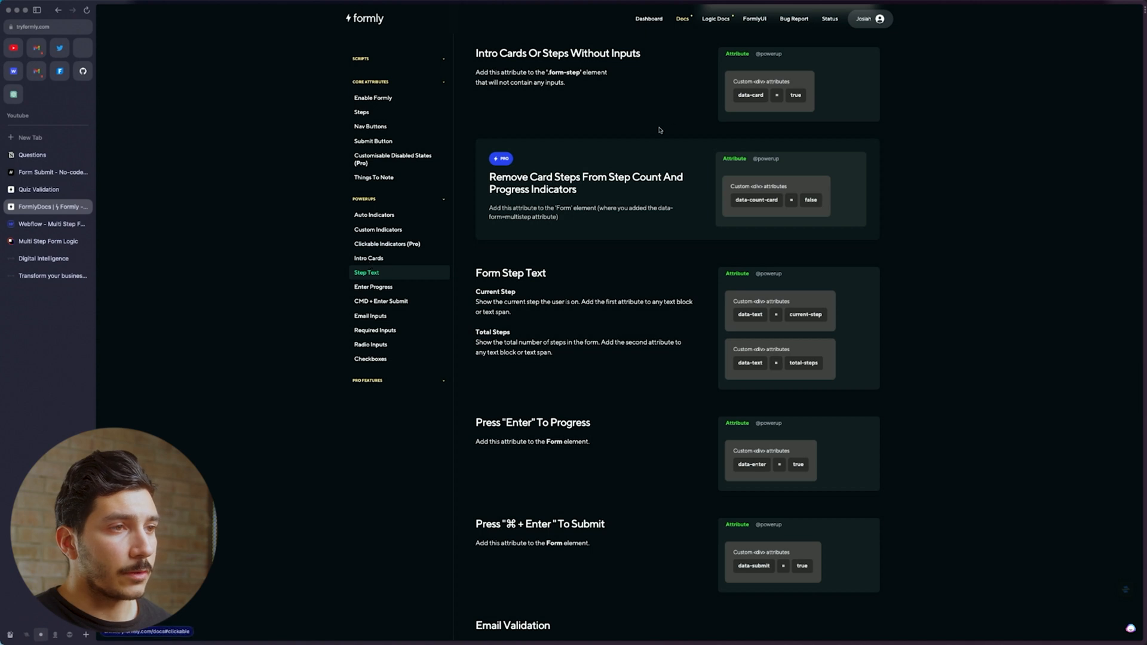
scroll(717, 180, up, 3)
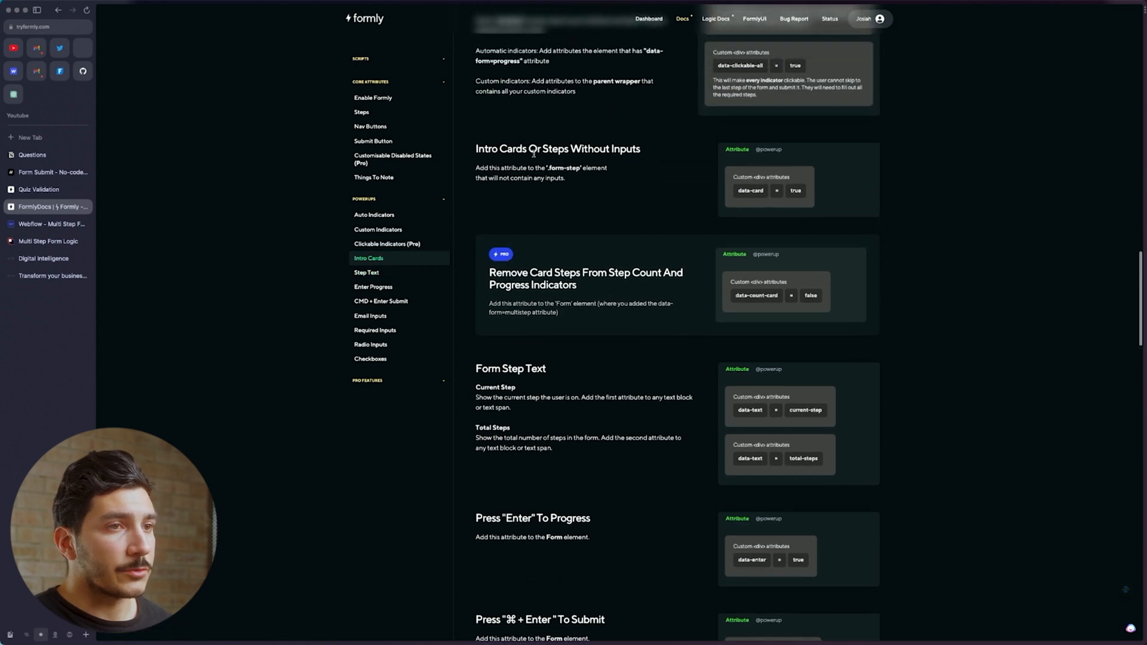
click(755, 193)
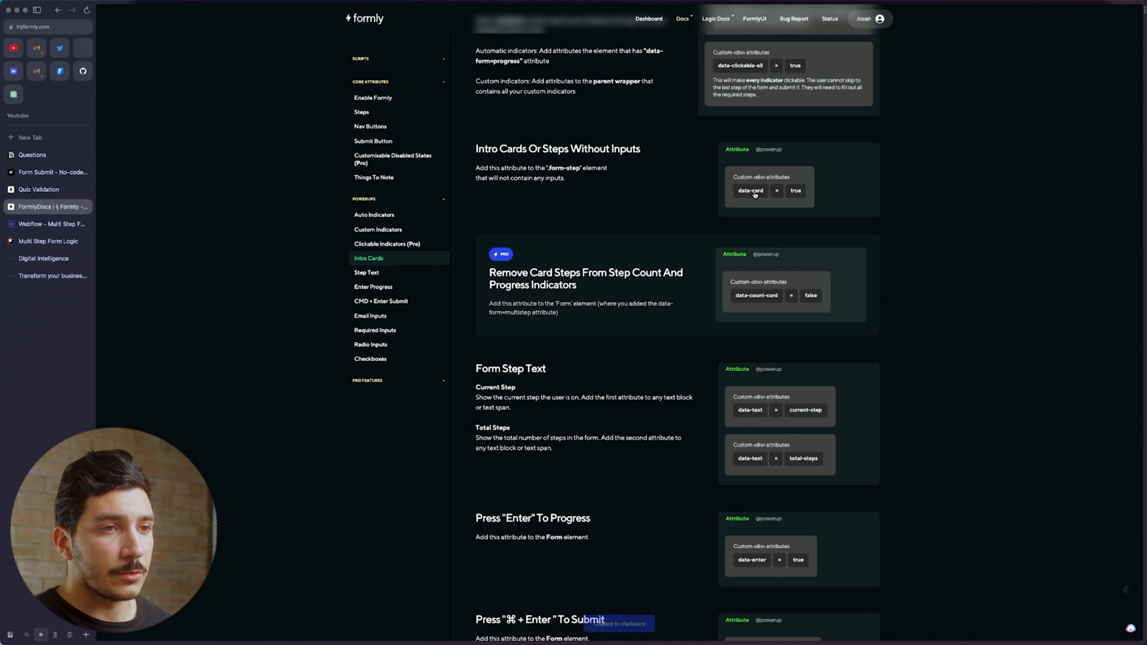
click(48, 224)
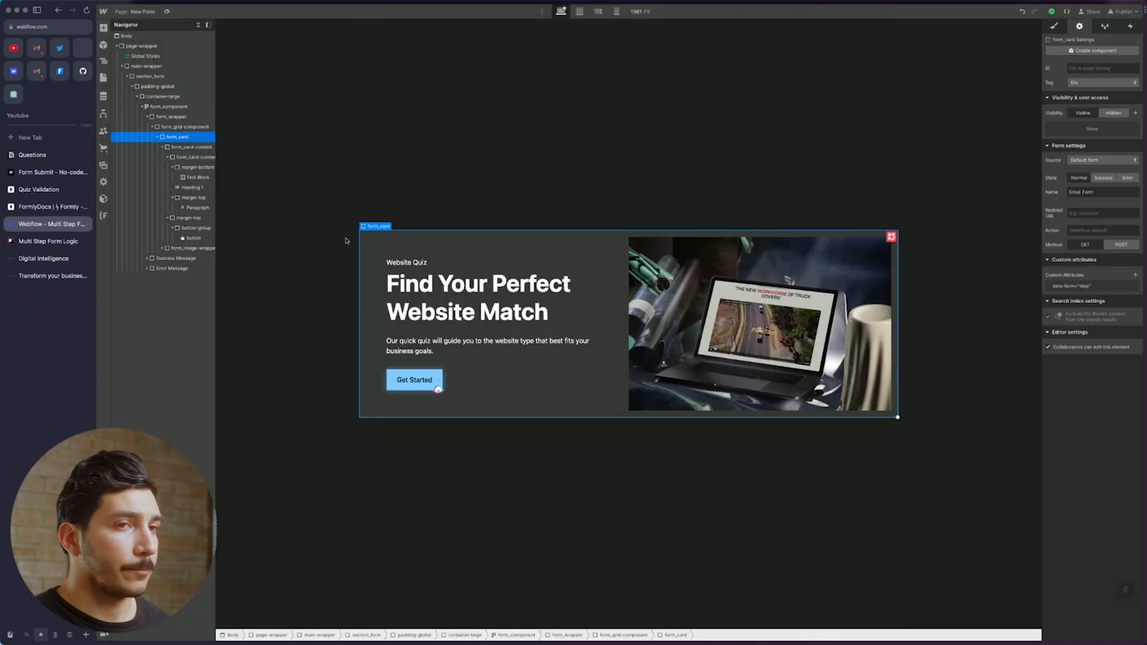
Add data-card='true' to the form_card, then duplicate the card below it
click(1135, 276)
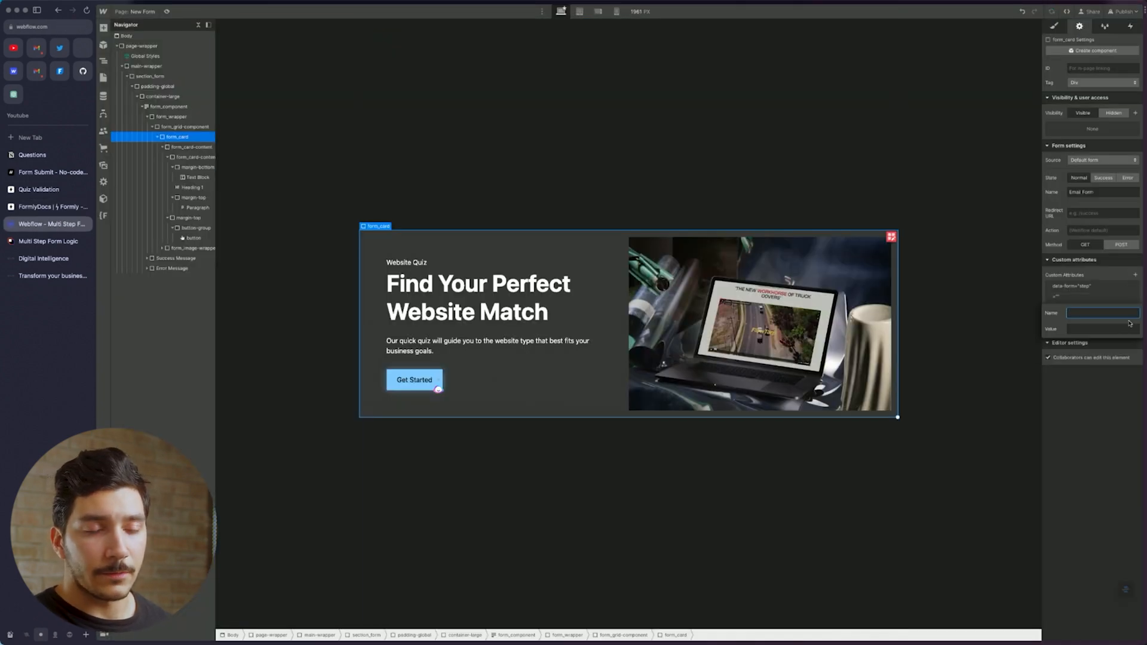
text(data-card)
key(Tab)
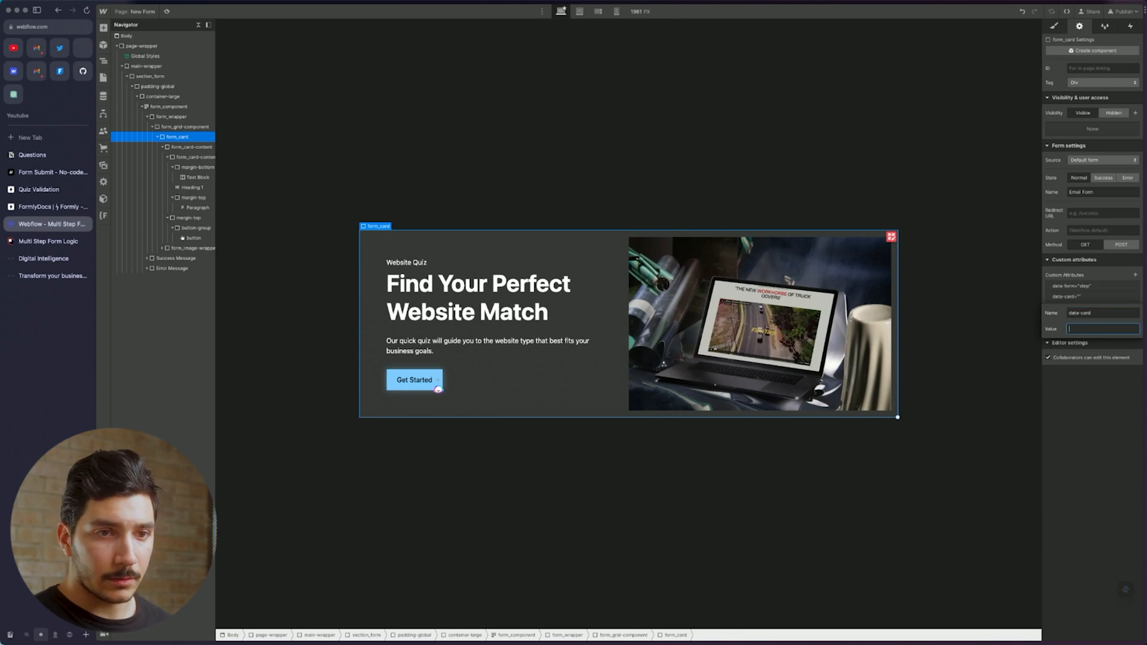
key(Return)
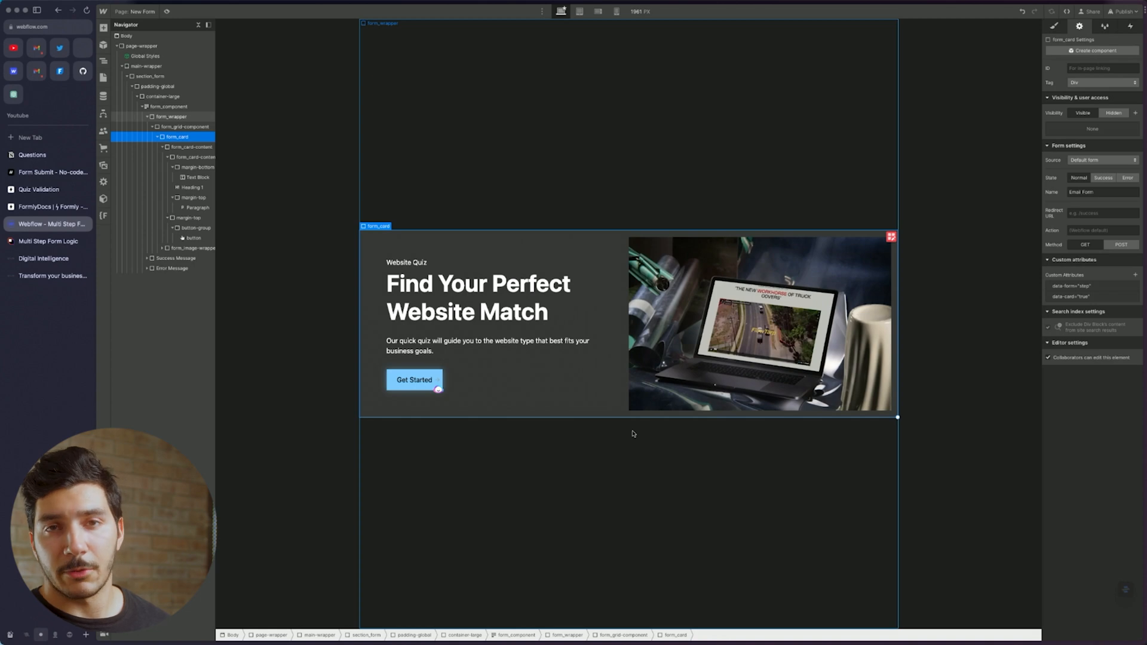
click(158, 137)
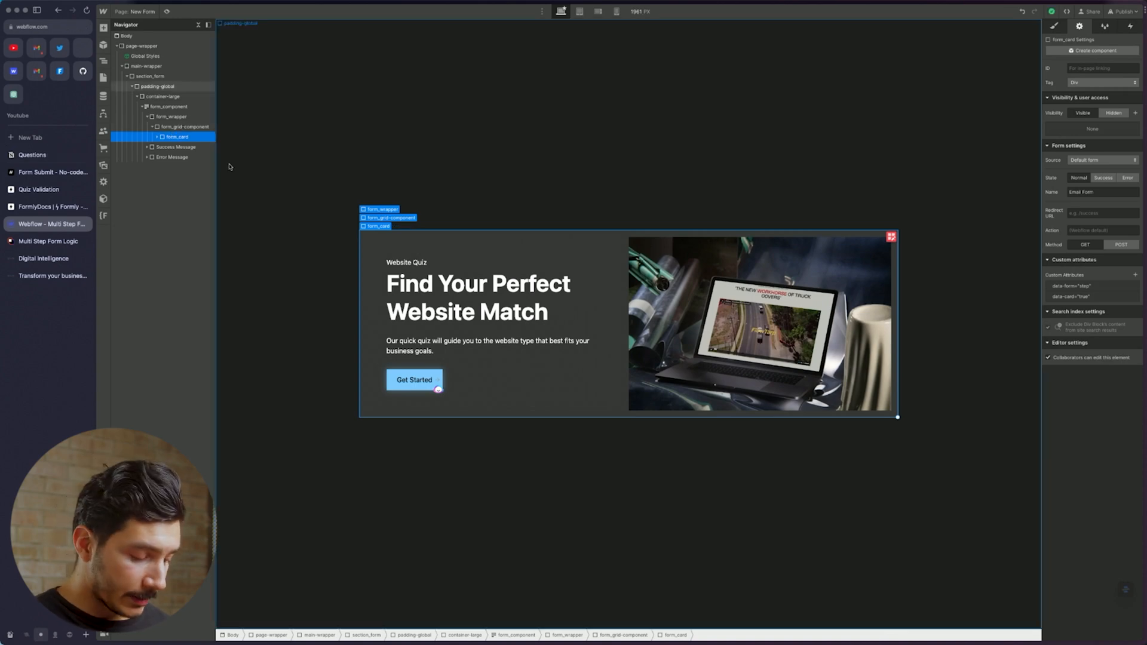
key(super+d)
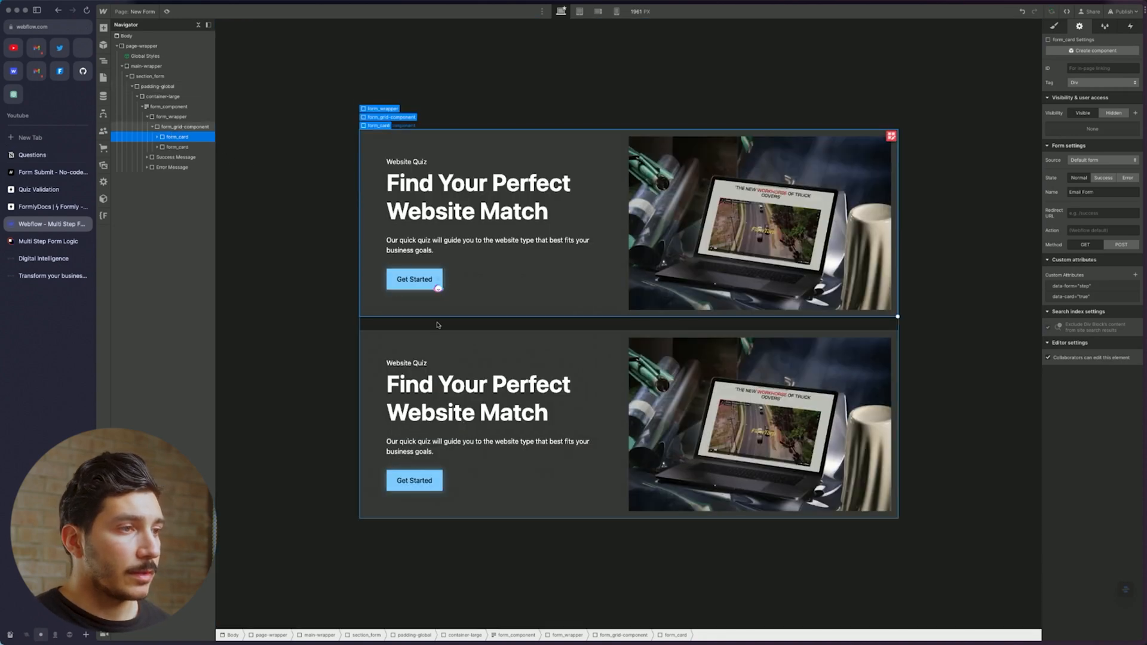
Delete the image from the duplicated second card
click(366, 340)
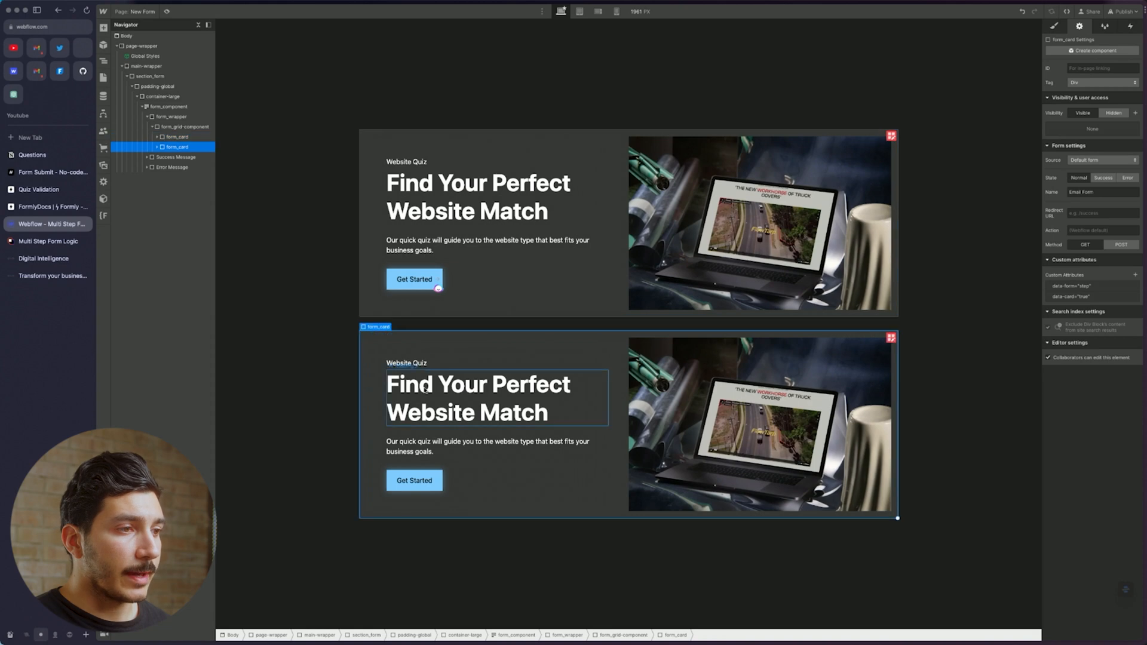
click(465, 445)
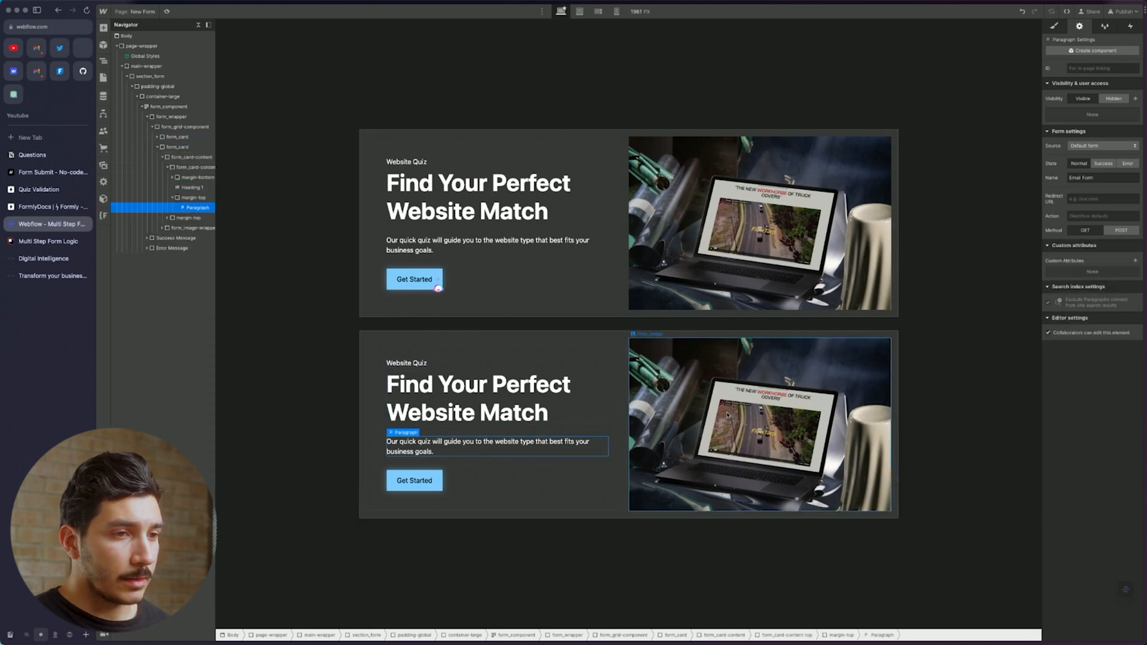
click(834, 445)
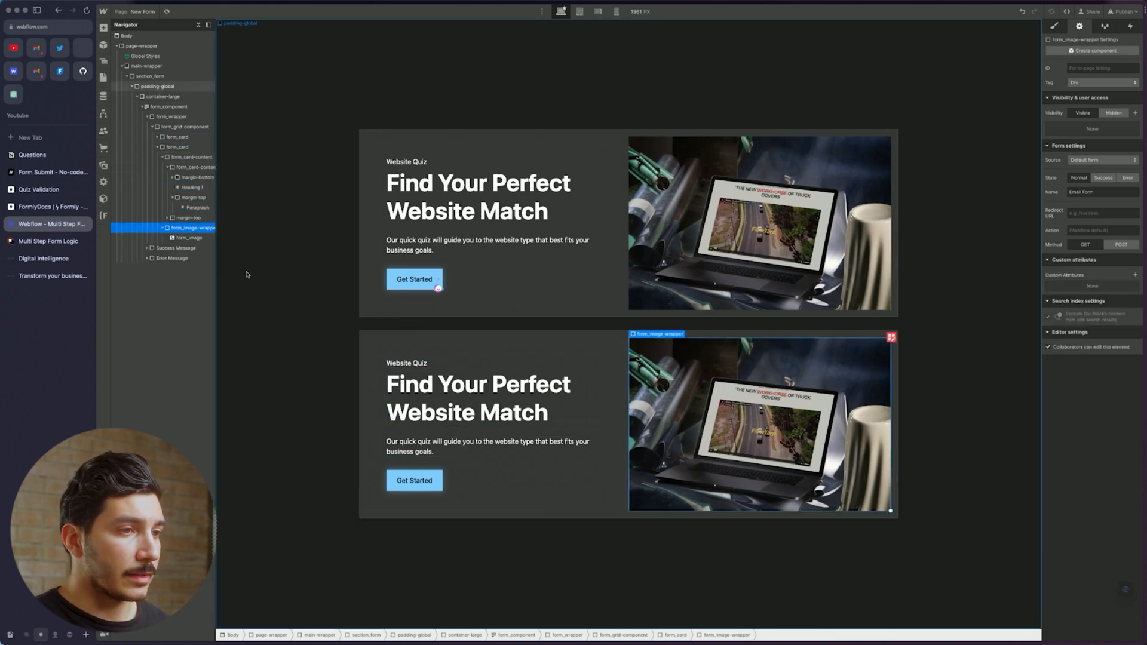
key(Delete)
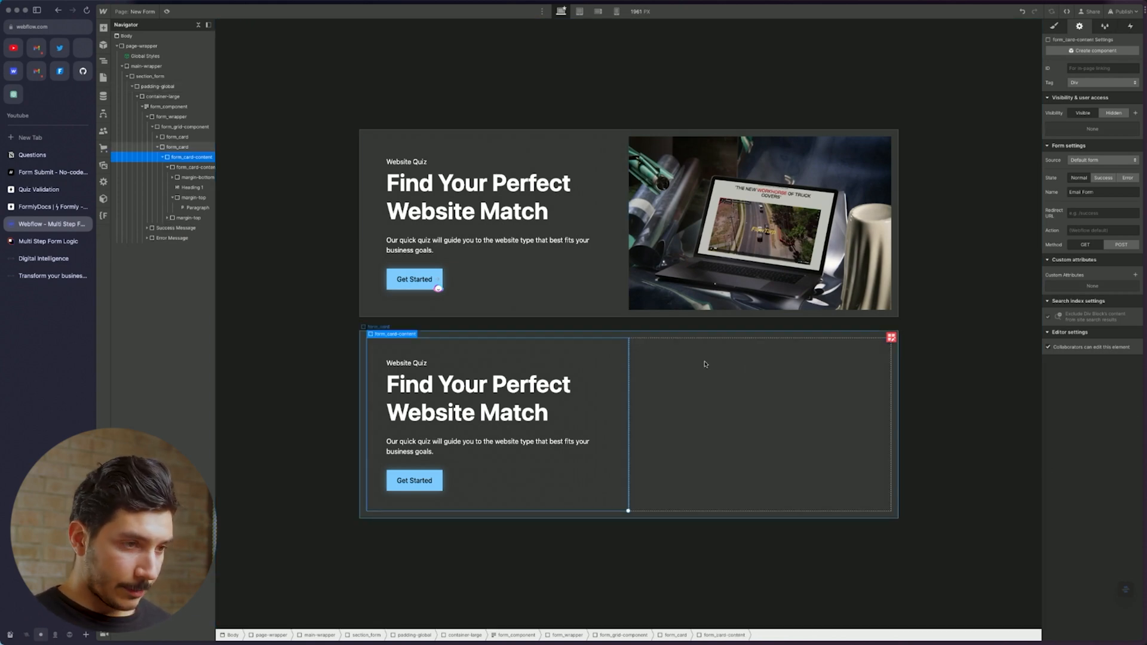
Duplicate the card's text content and give the copy the is-right combo class
key(super+d)
click(690, 344)
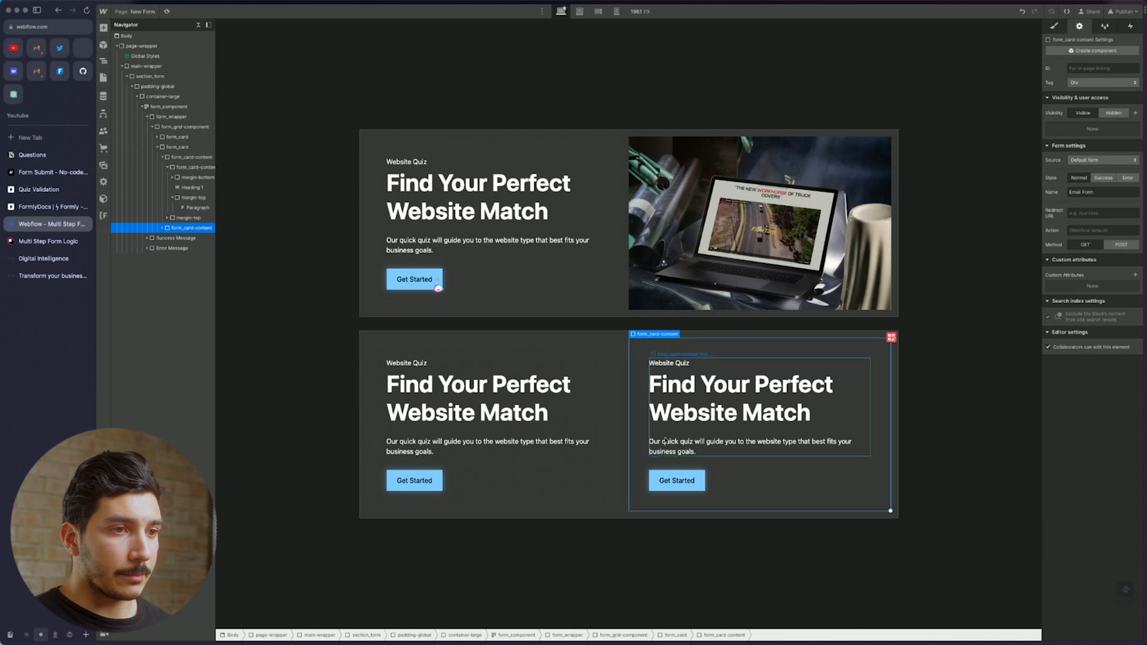
click(1054, 26)
click(1115, 80)
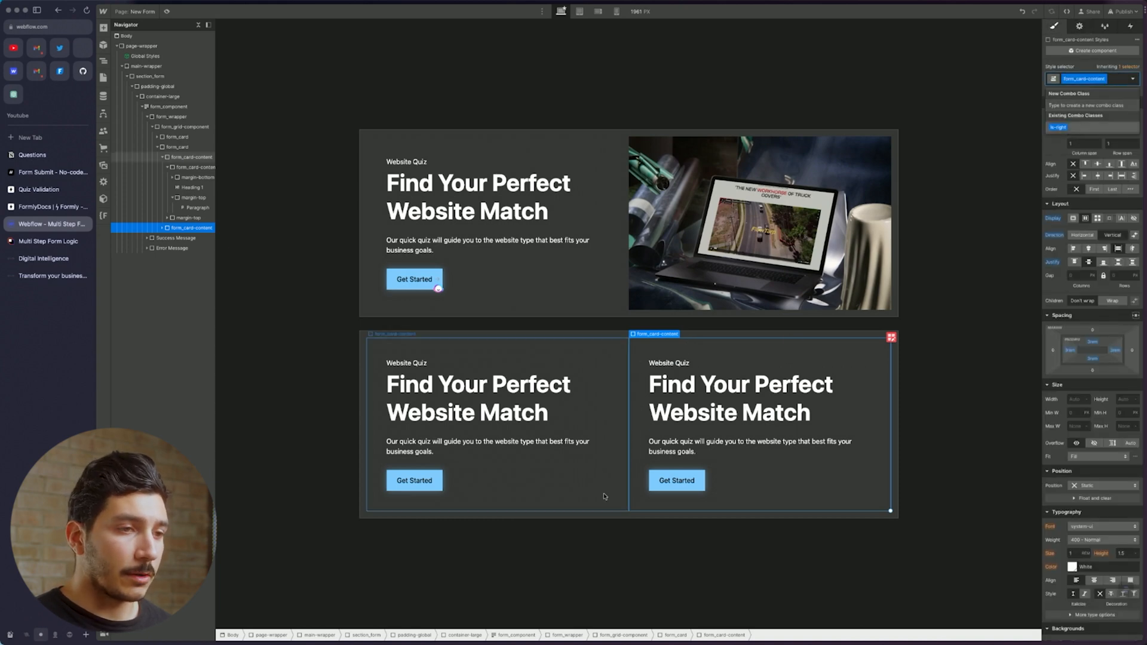
click(1061, 127)
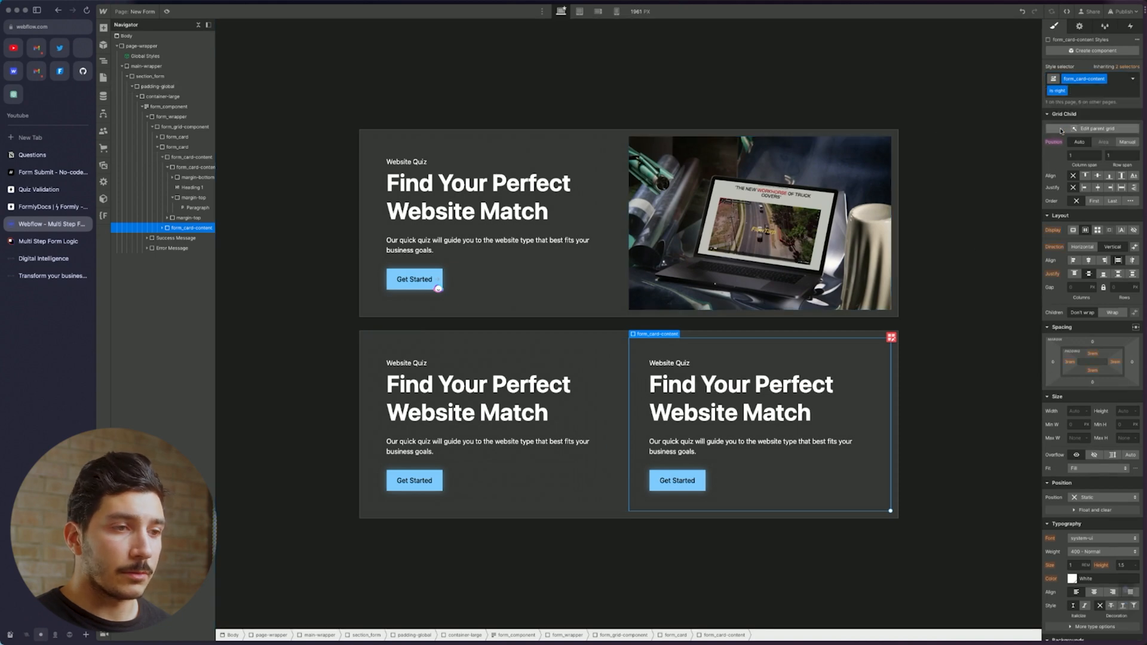
click(657, 588)
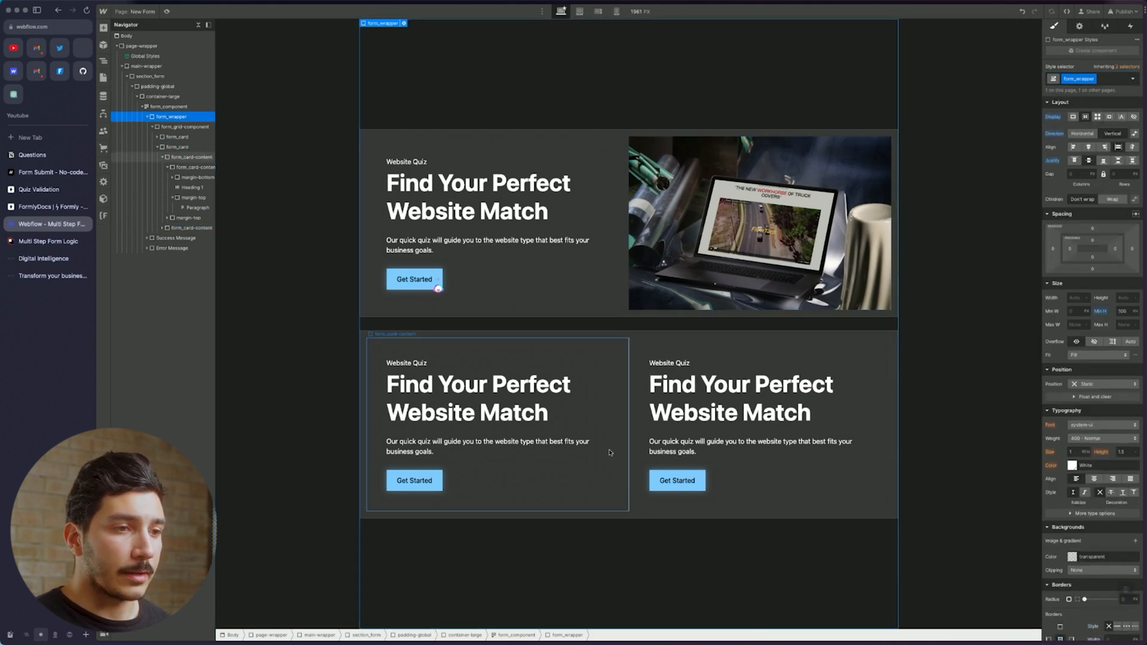
Clear the text, Get Started button and empty block from the second card's right column
click(699, 362)
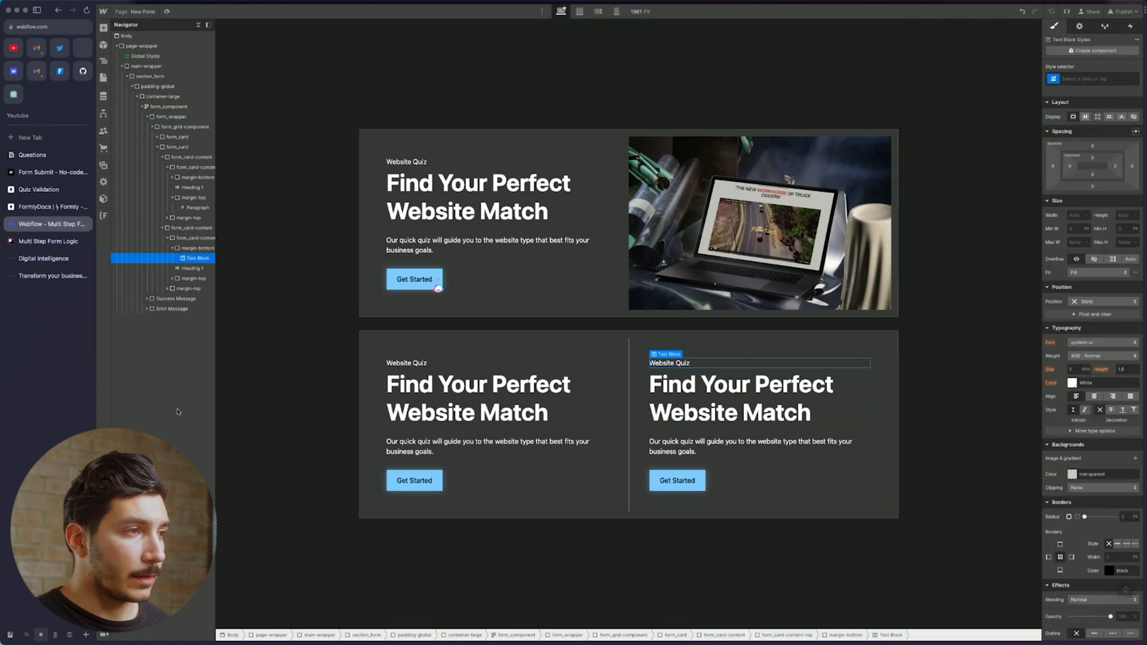
click(195, 239)
click(197, 248)
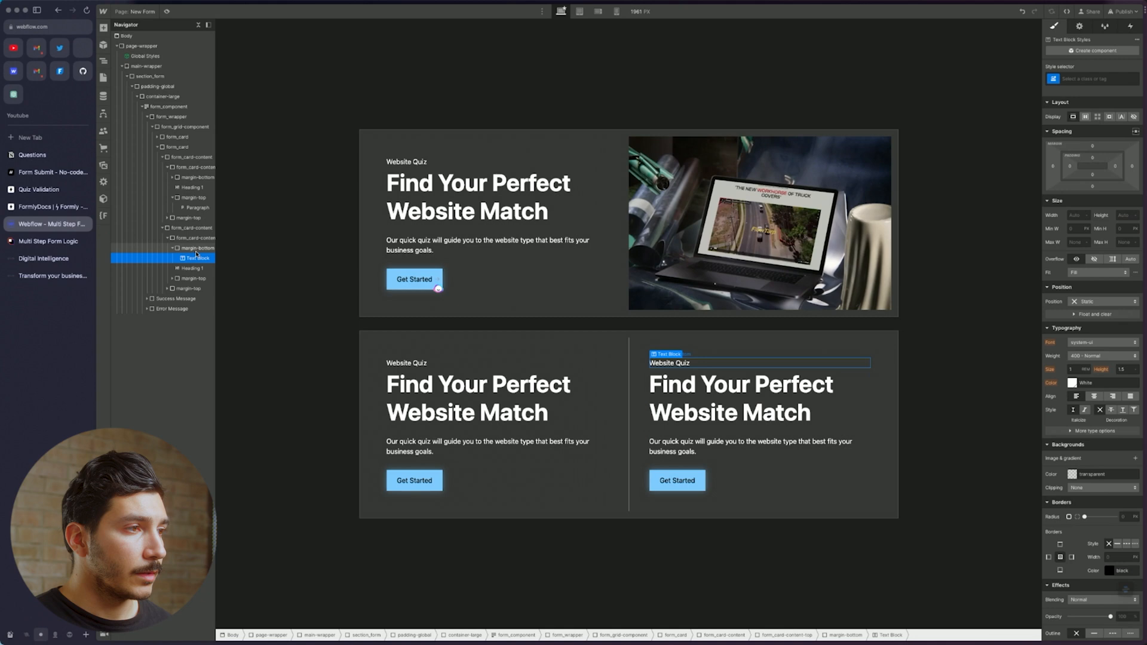
key(Delete)
key(Delete)
key(Delete)
key(Delete)
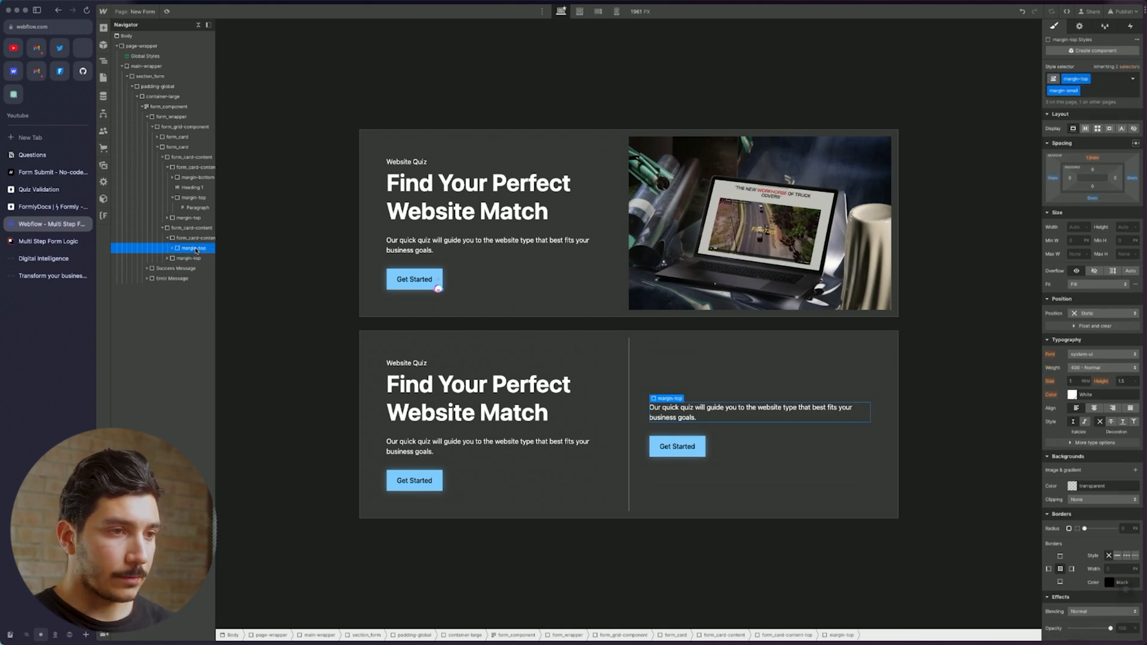
click(735, 449)
key(Delete)
click(726, 447)
key(Delete)
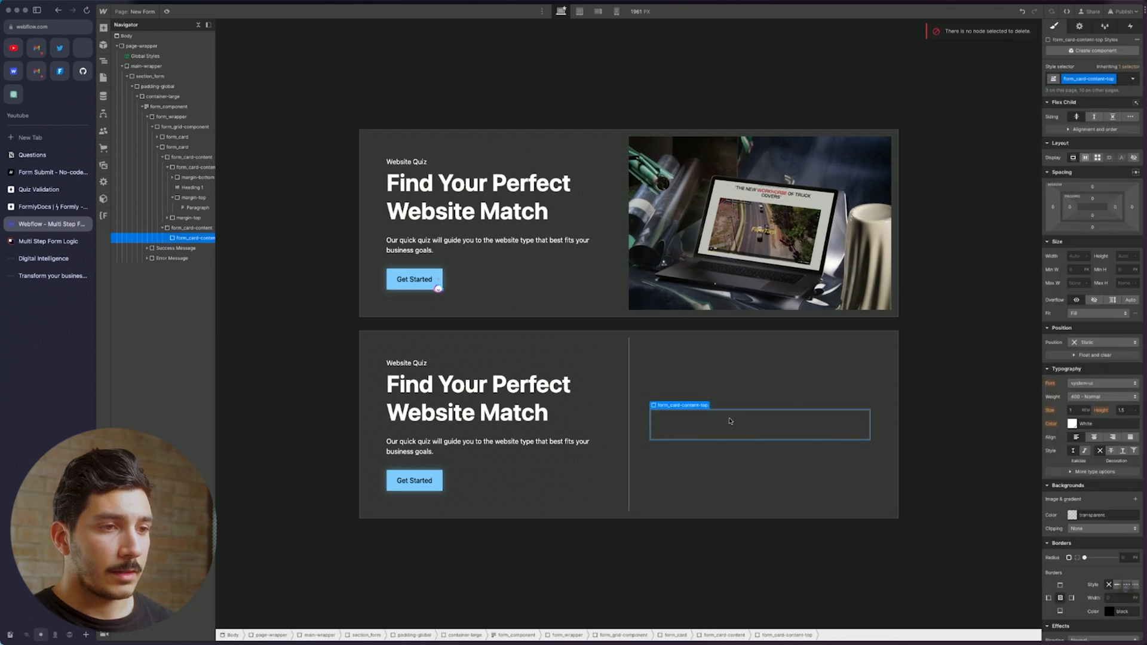
Rename the remaining block's class to form_card-content-questions and insert a Radio Button into it
click(1116, 79)
key(BackSpace)
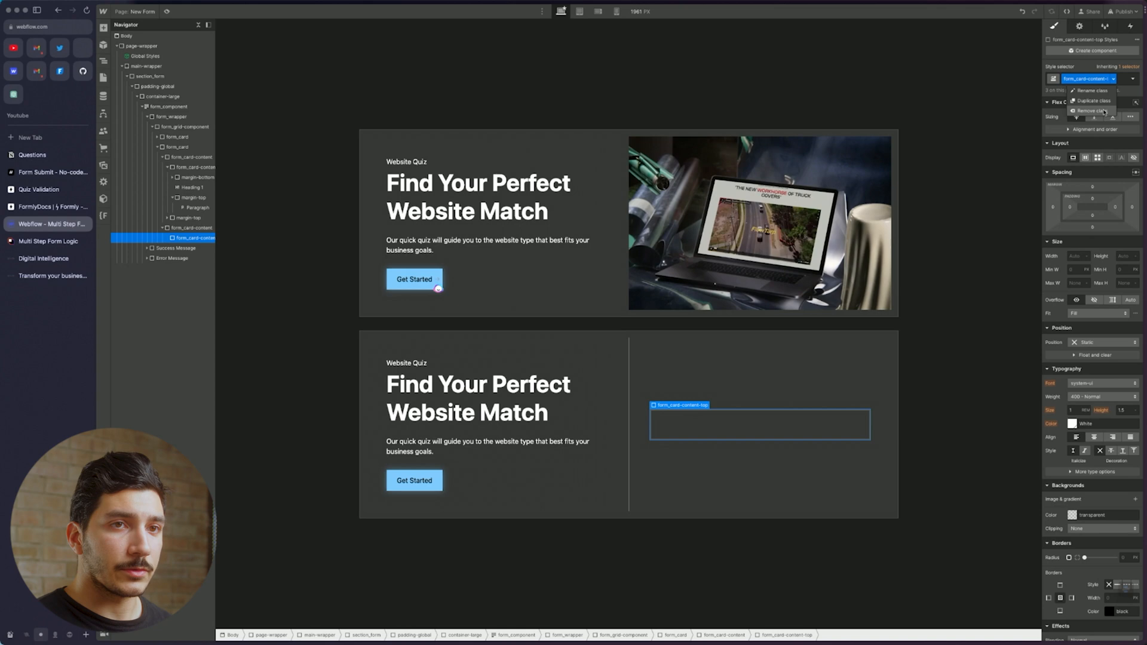
text(form)
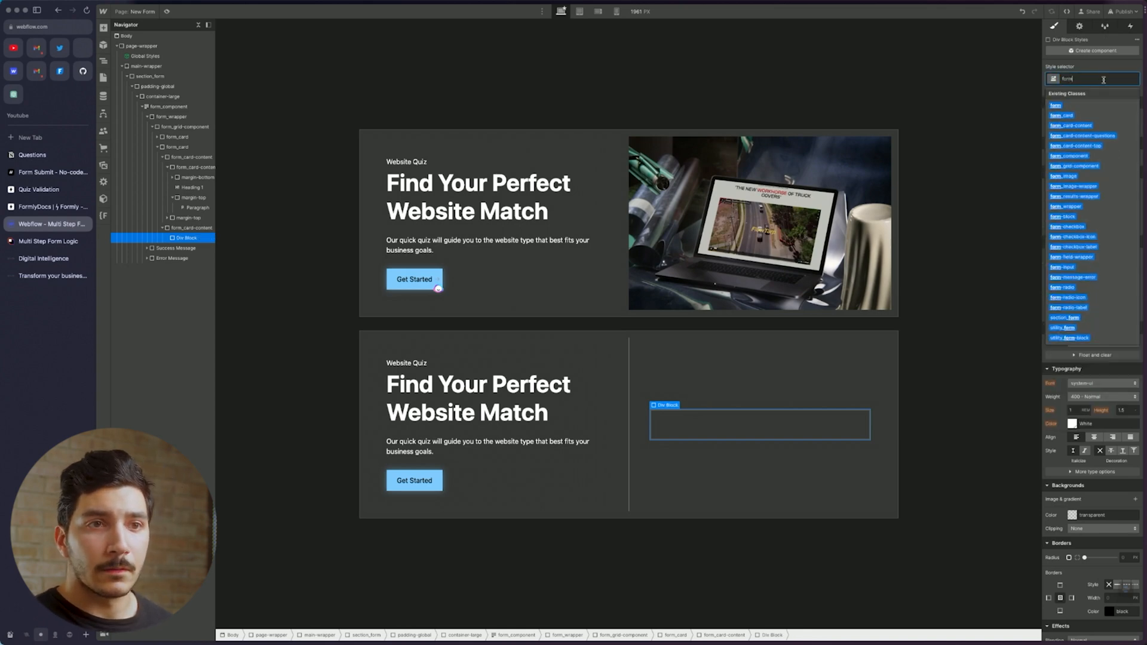
click(1083, 136)
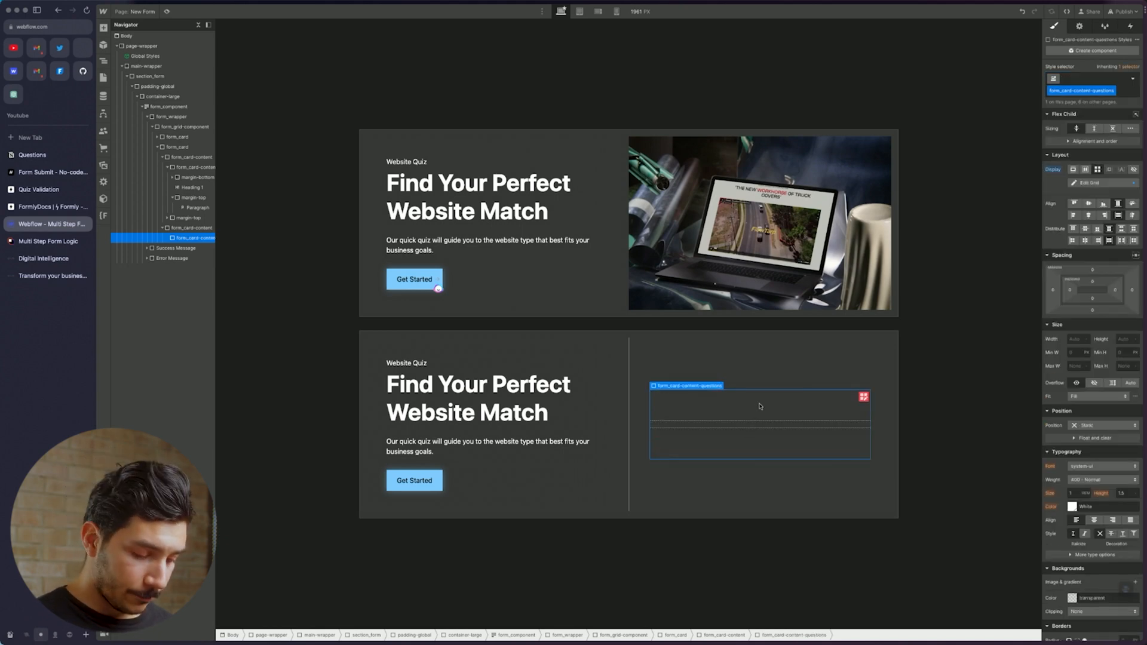
key(super+k)
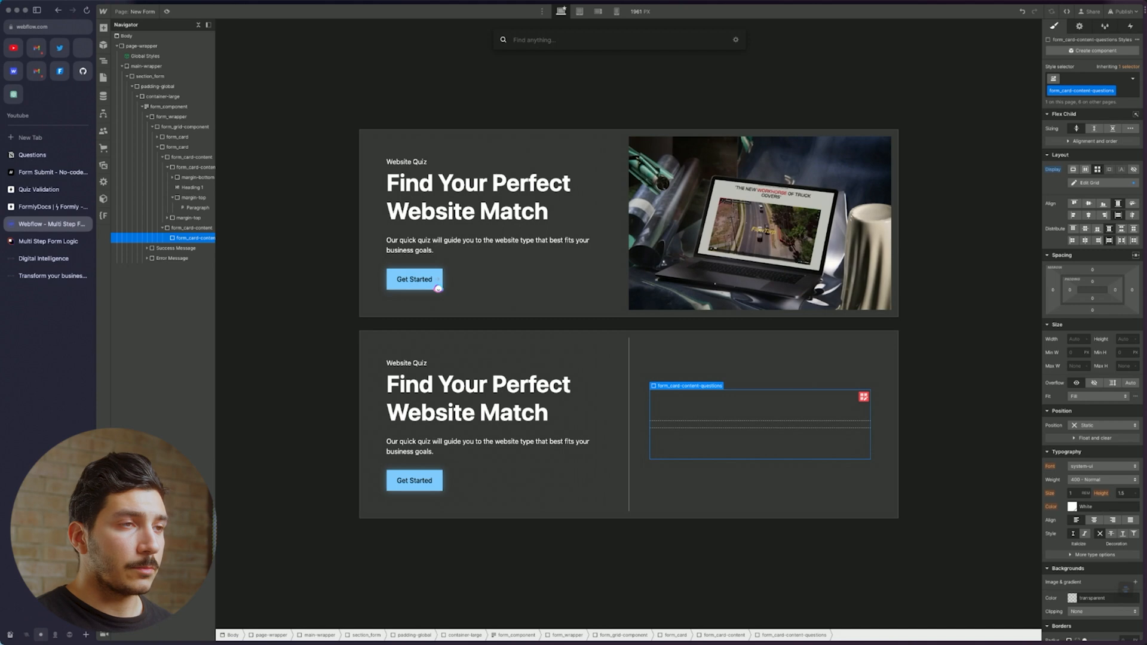
text(radio)
key(Return)
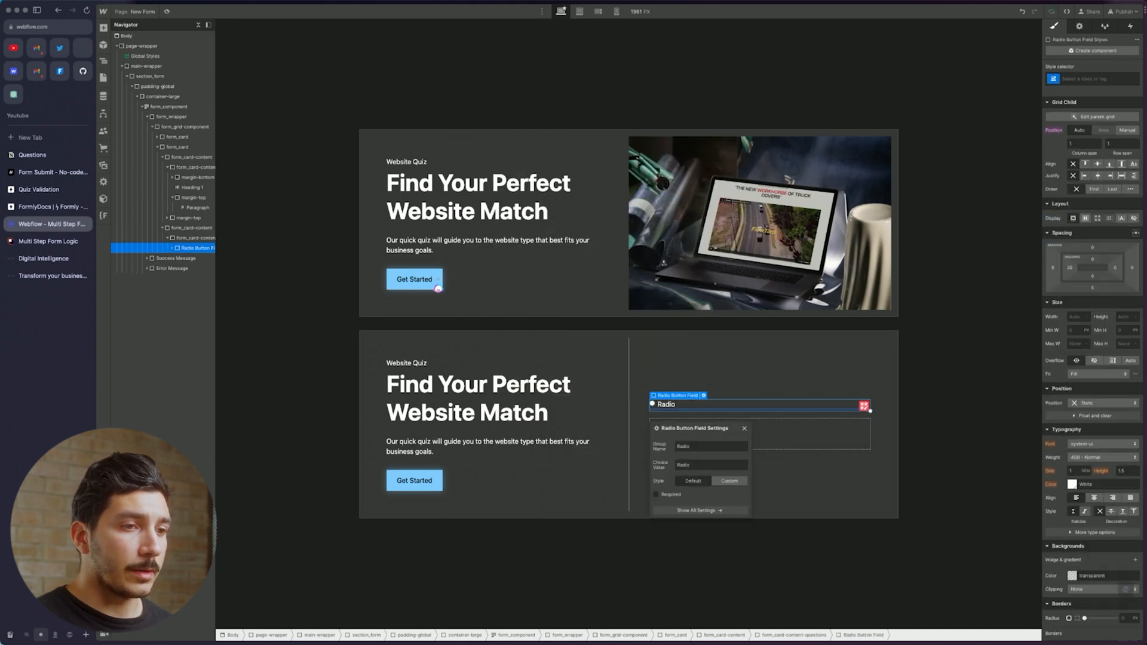
Delete the Website Quiz label, paragraph and empty boxes from the second card's left side
click(487, 401)
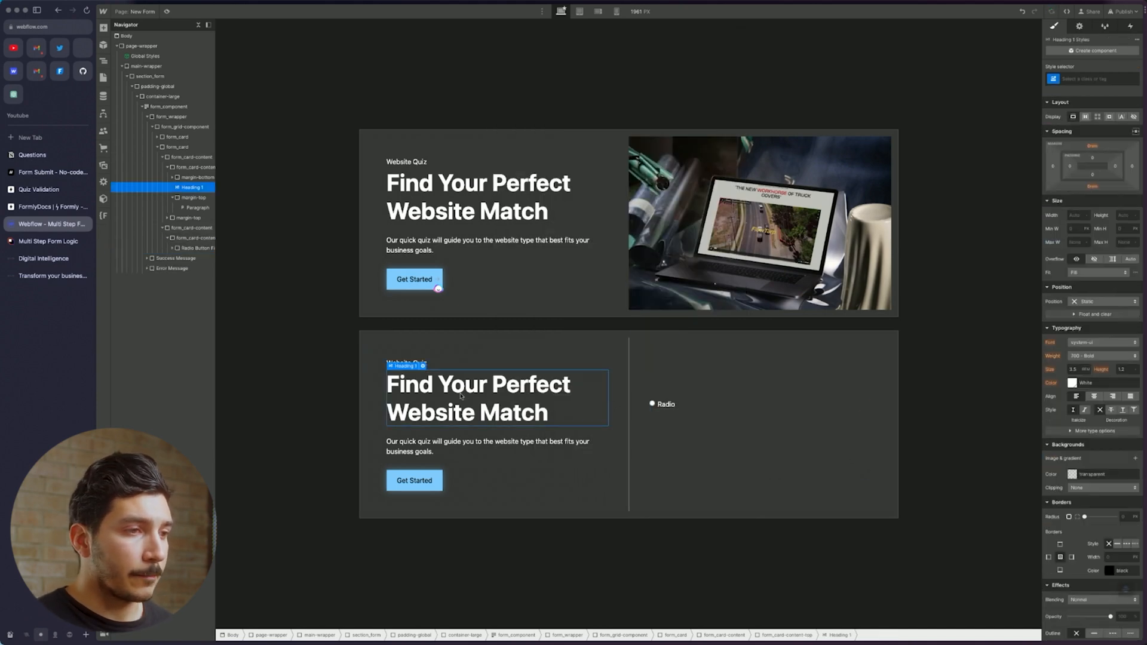
click(441, 366)
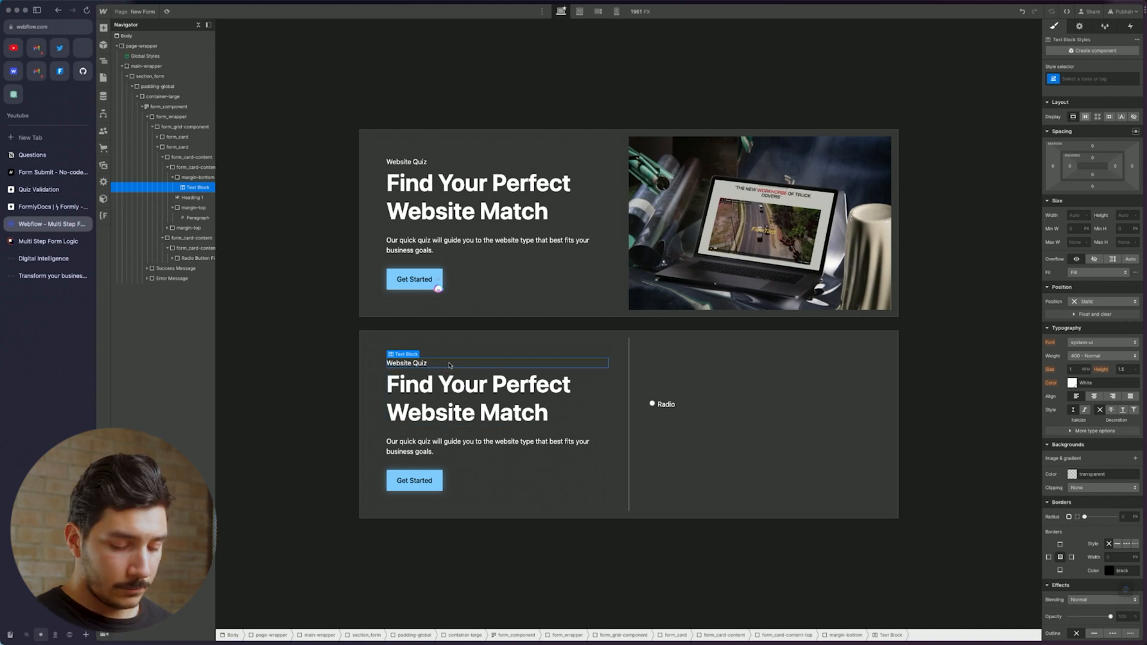
key(Delete)
click(451, 370)
key(Delete)
click(490, 445)
key(Delete)
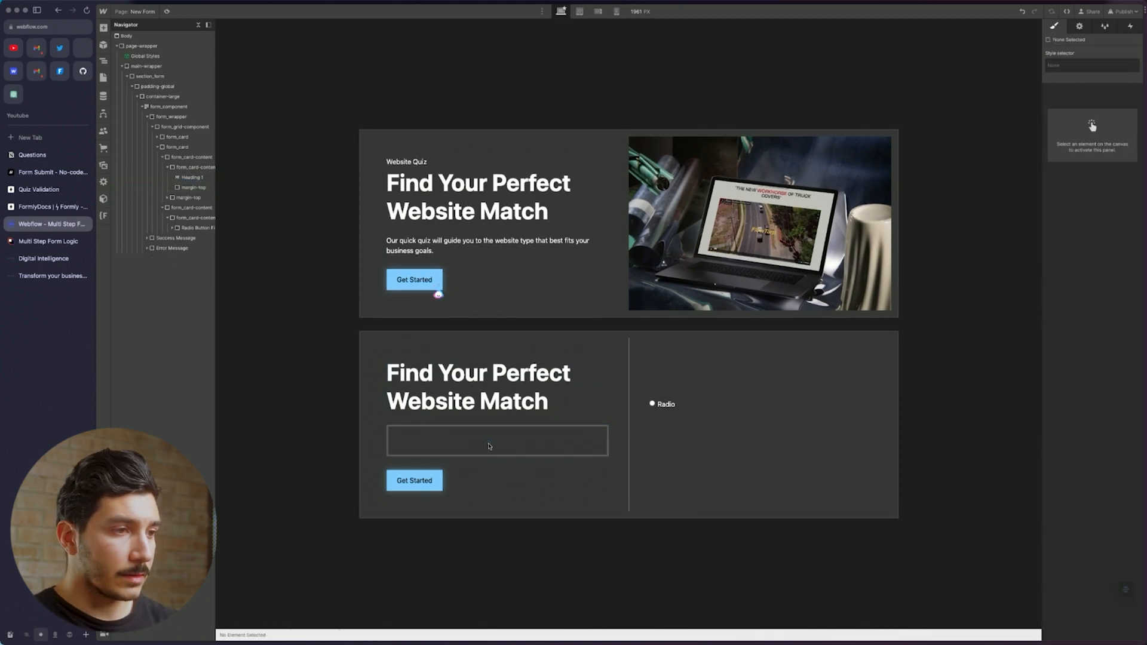
click(466, 445)
key(Delete)
Move the Get Started button into the right question column and delete the left one's wrapper
click(465, 460)
key(Delete)
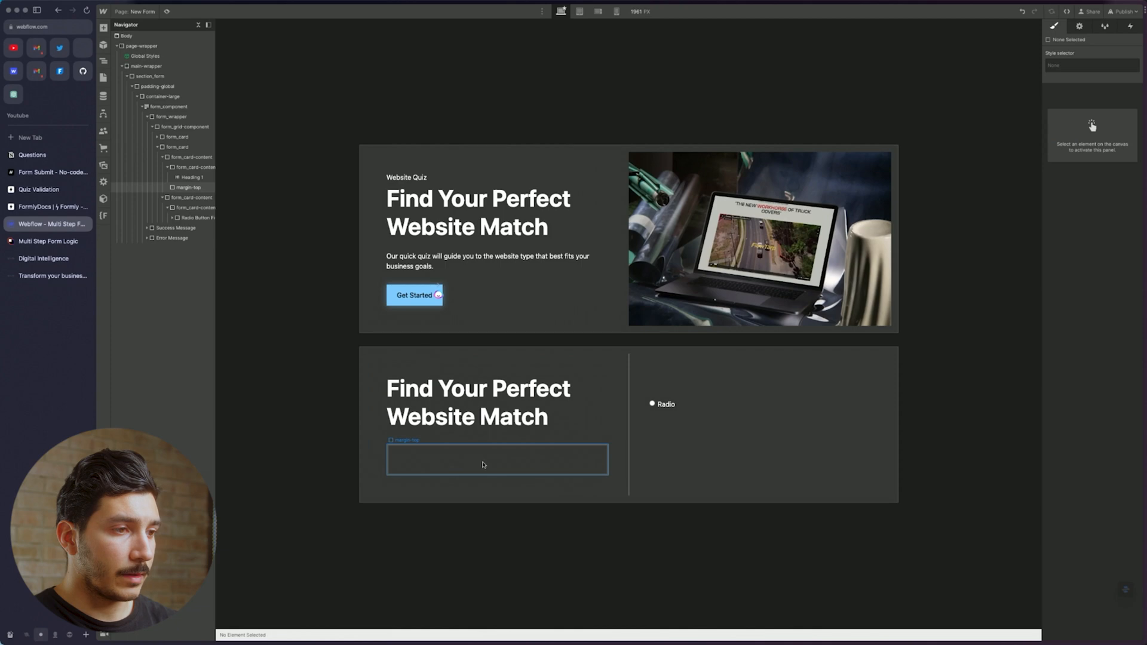
click(482, 465)
key(ctrl+z)
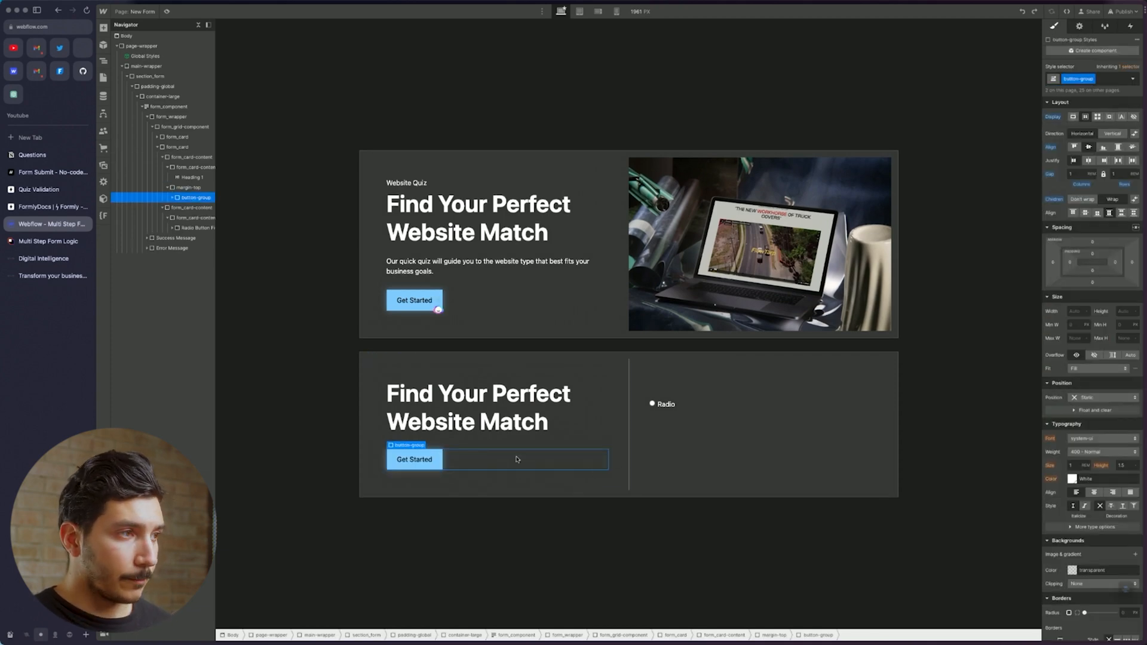
click(705, 467)
key(ctrl+v)
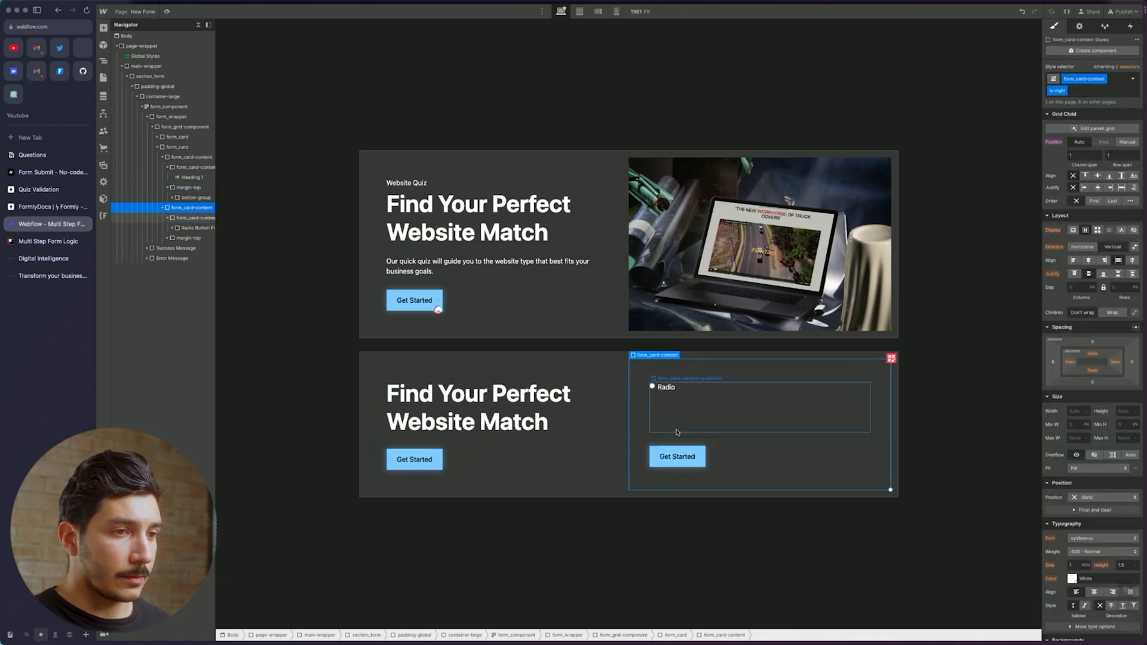
click(467, 461)
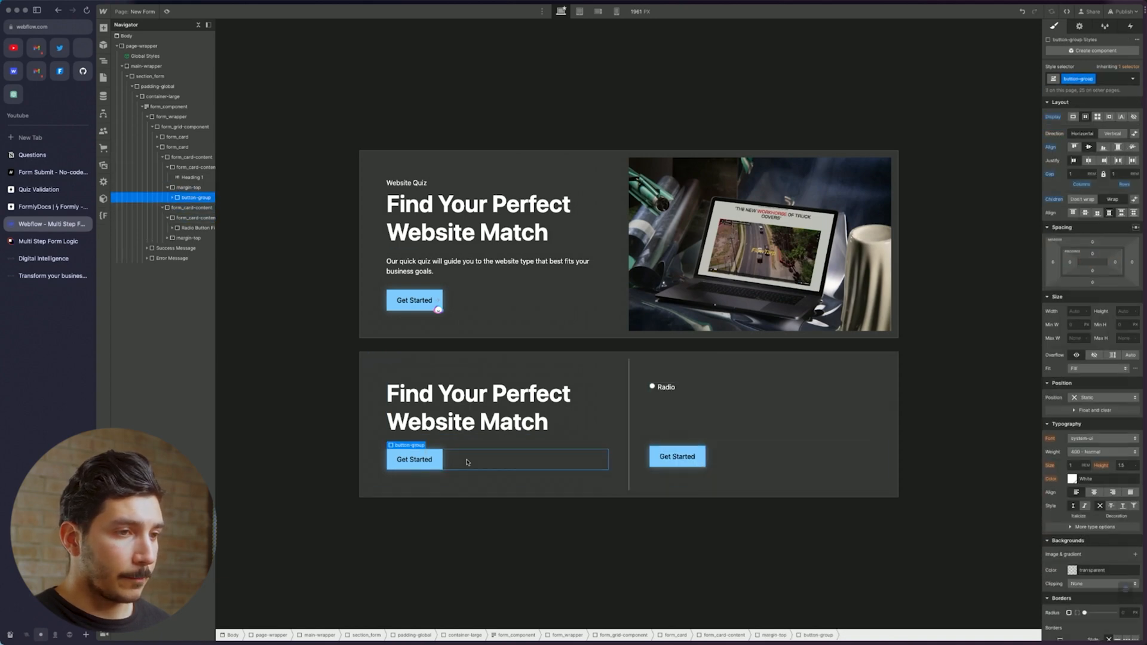
click(196, 189)
key(Delete)
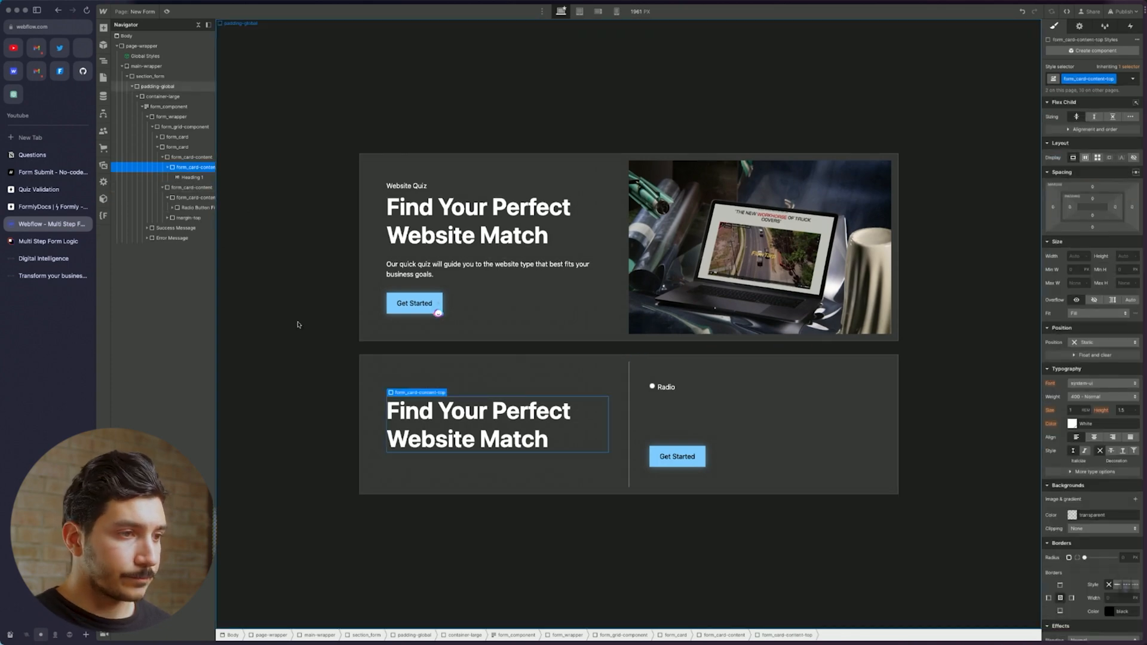
Change the second card's heading to an H4
click(517, 428)
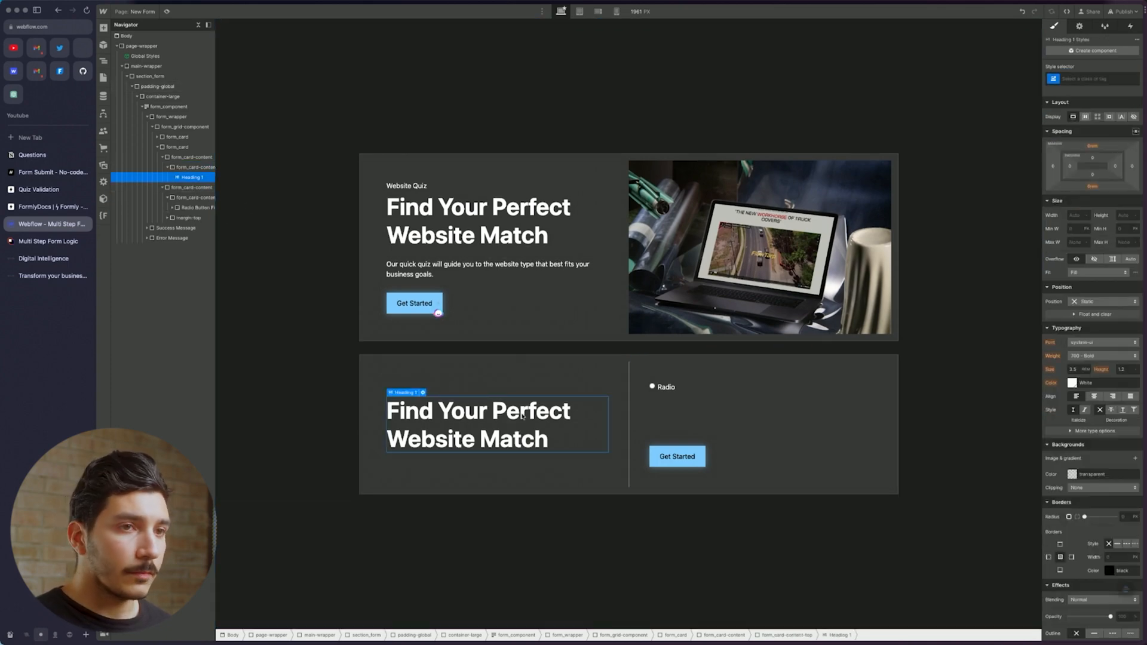
click(1077, 25)
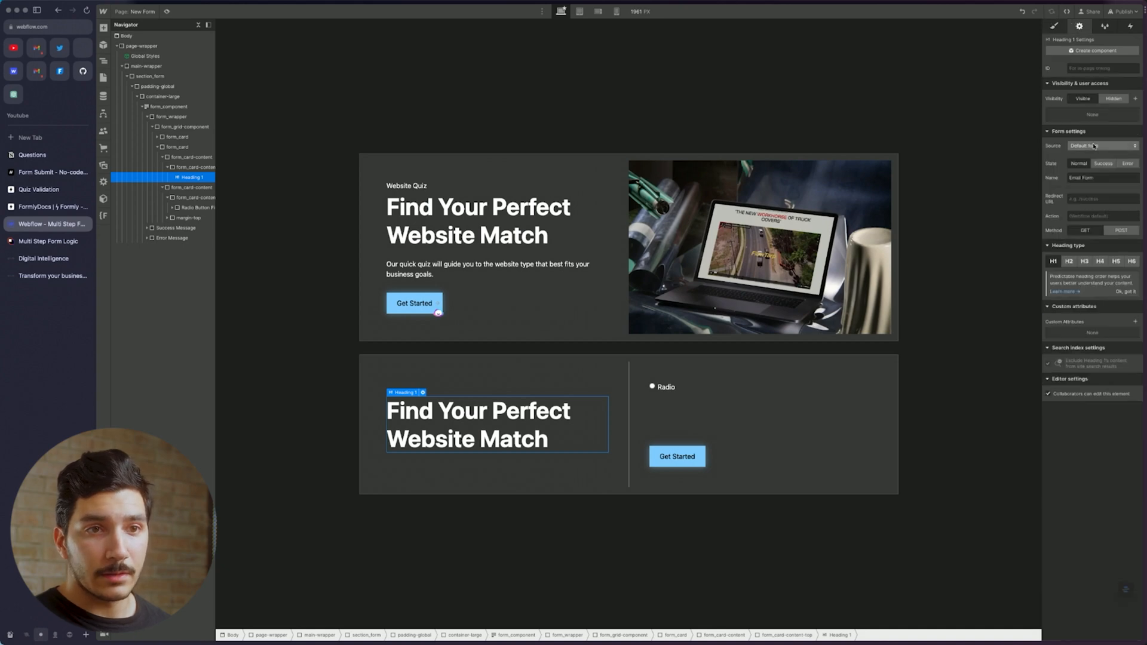
click(1084, 261)
click(1100, 262)
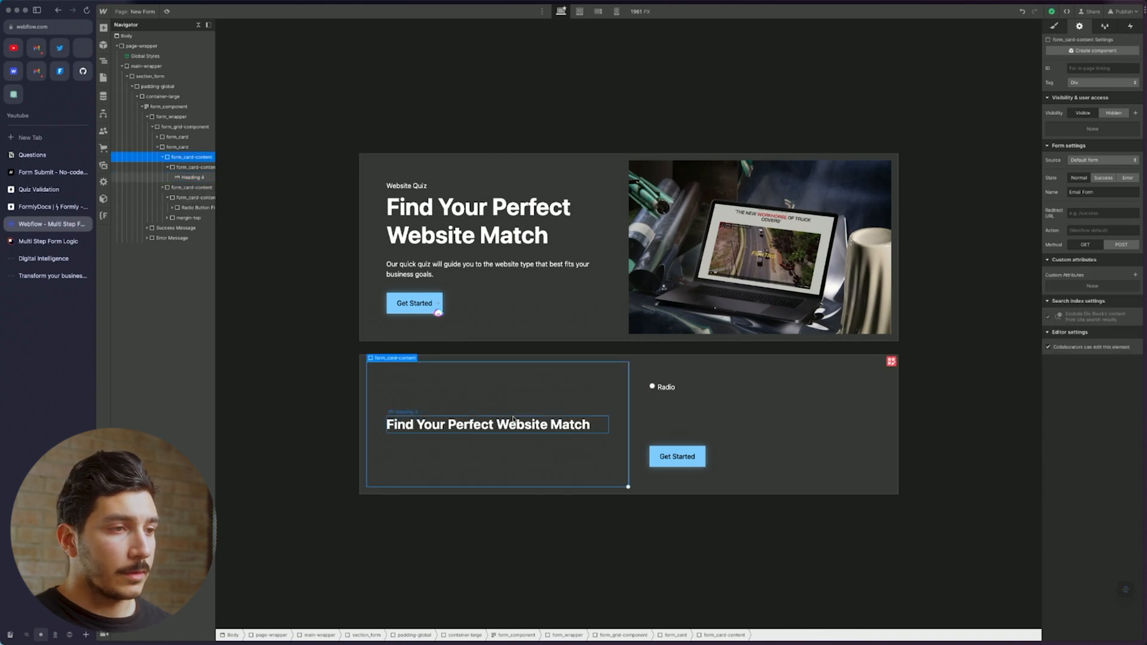
click(709, 405)
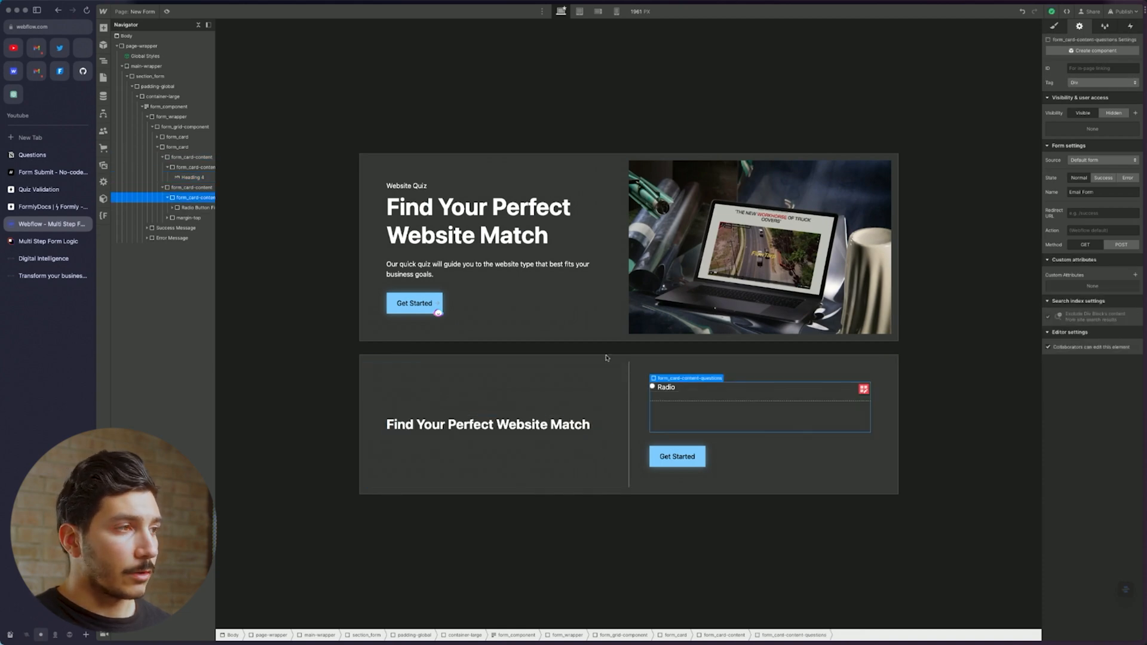
Copy question 1's wording from the Notion Questions page and return to Webflow
click(32, 155)
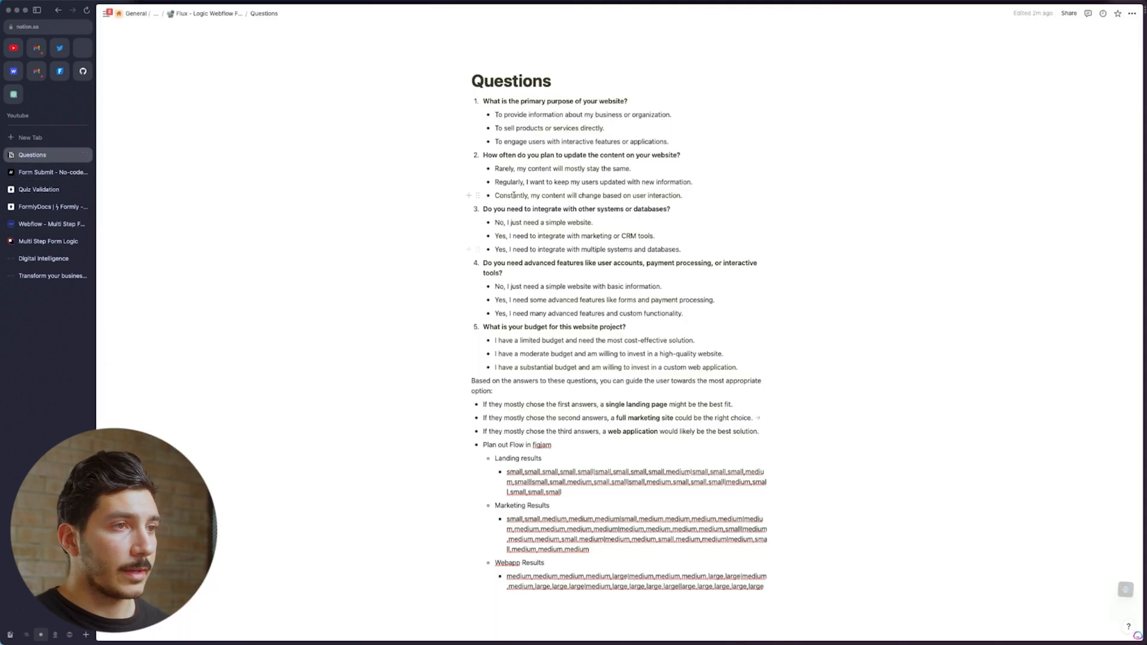
triple_click(617, 99)
key(ctrl+c)
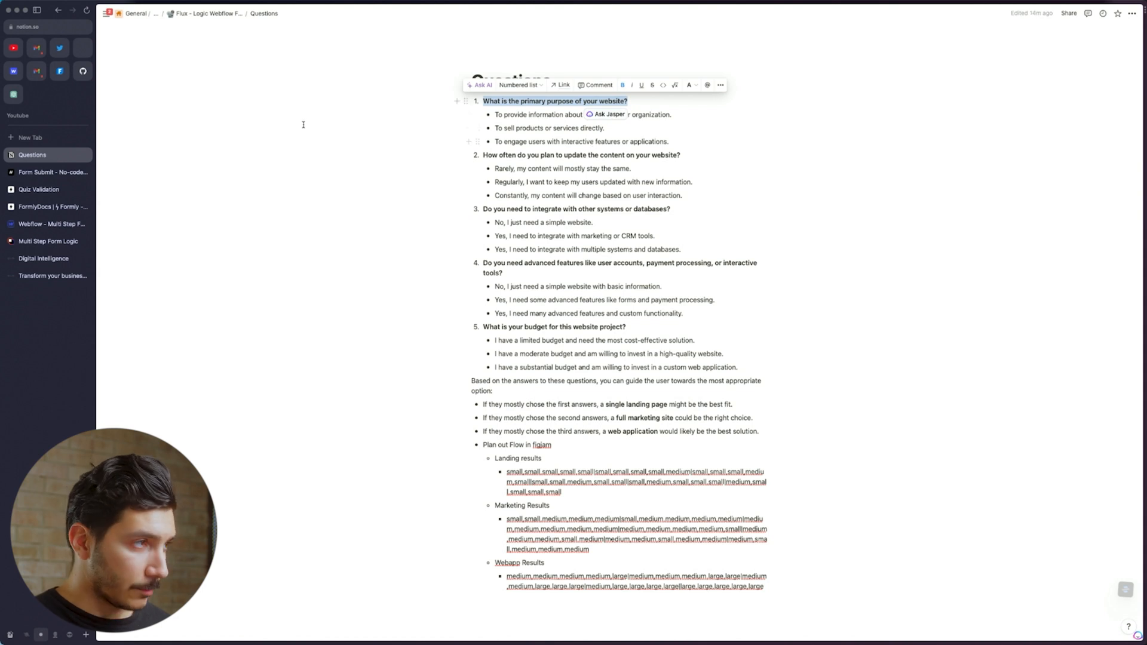
click(51, 224)
click(521, 211)
double_click(521, 211)
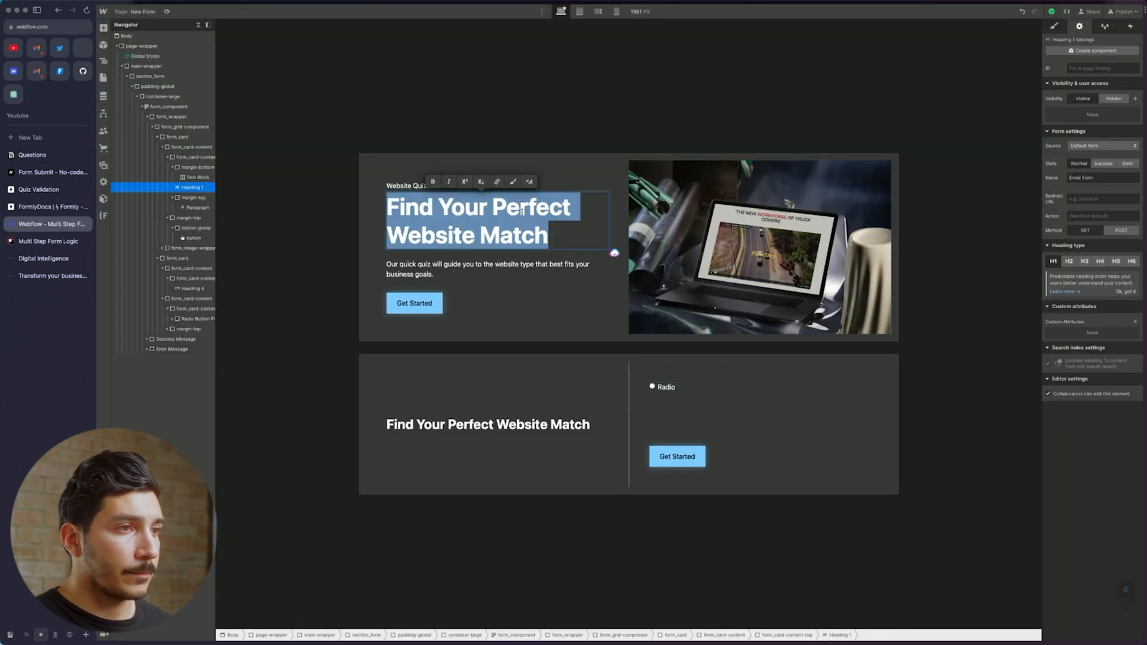
Undo the stray paste in the top heading and paste the question over the second card's heading
key(ctrl+v)
key(ctrl+z)
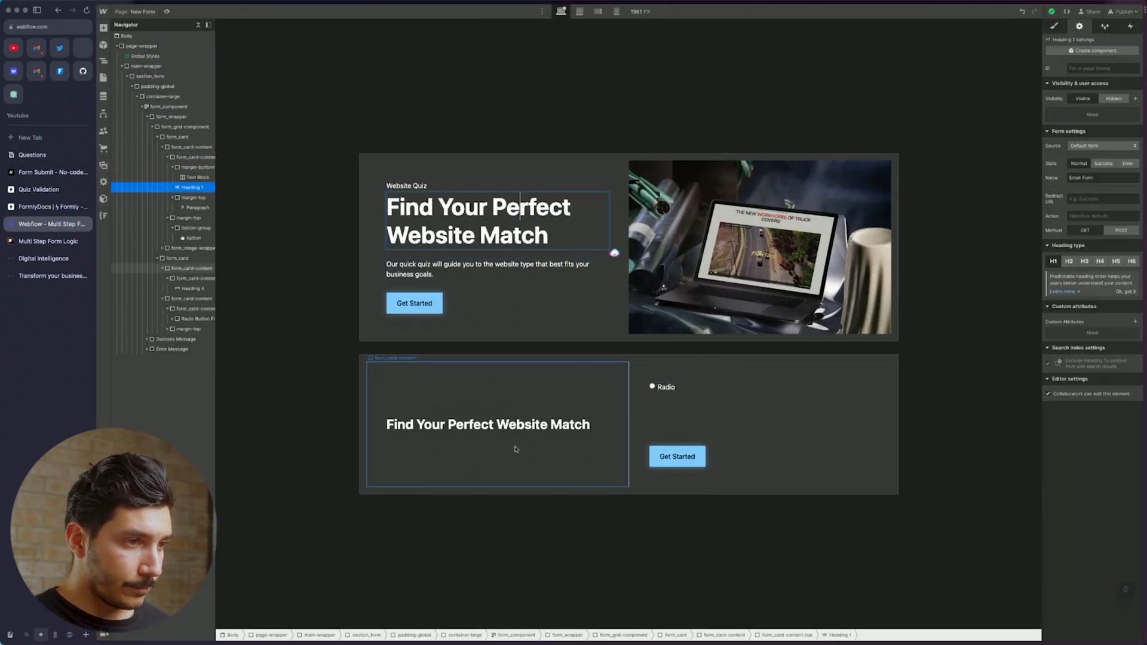
triple_click(531, 425)
key(super+v)
Select the Radio Button Field in the second card
click(532, 402)
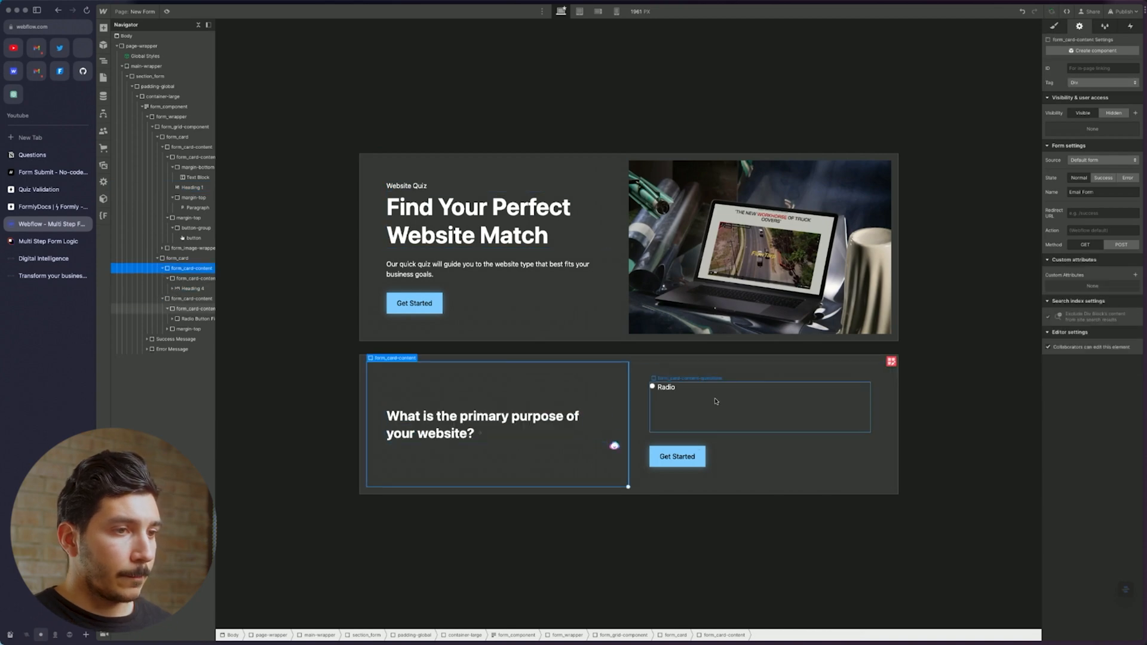
click(716, 401)
click(566, 466)
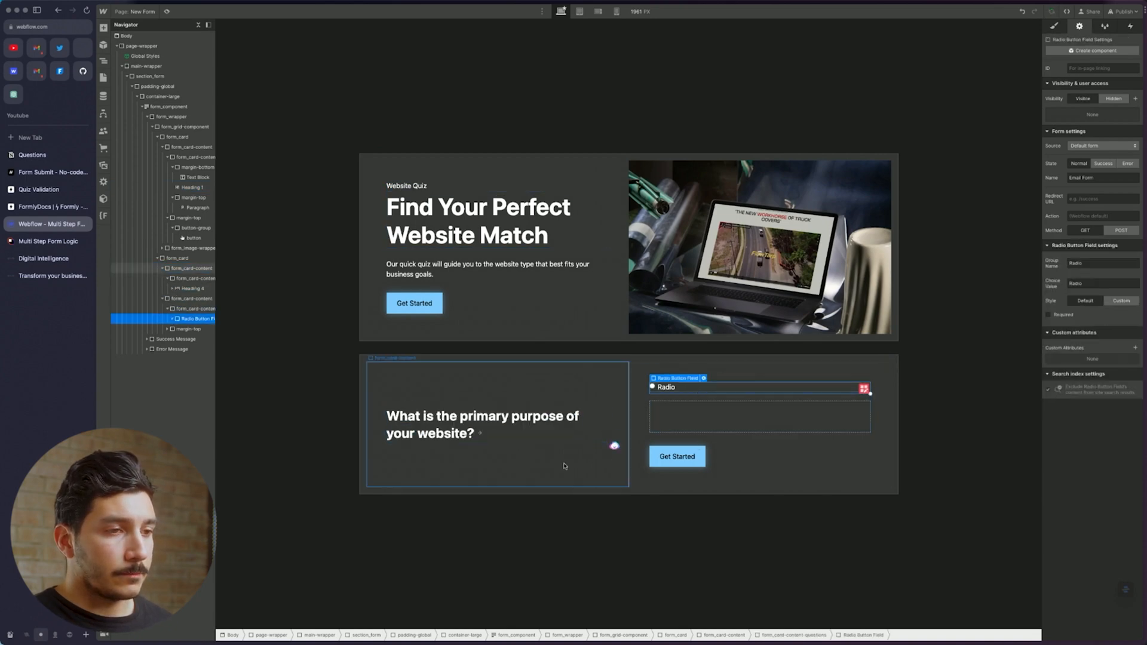
click(645, 492)
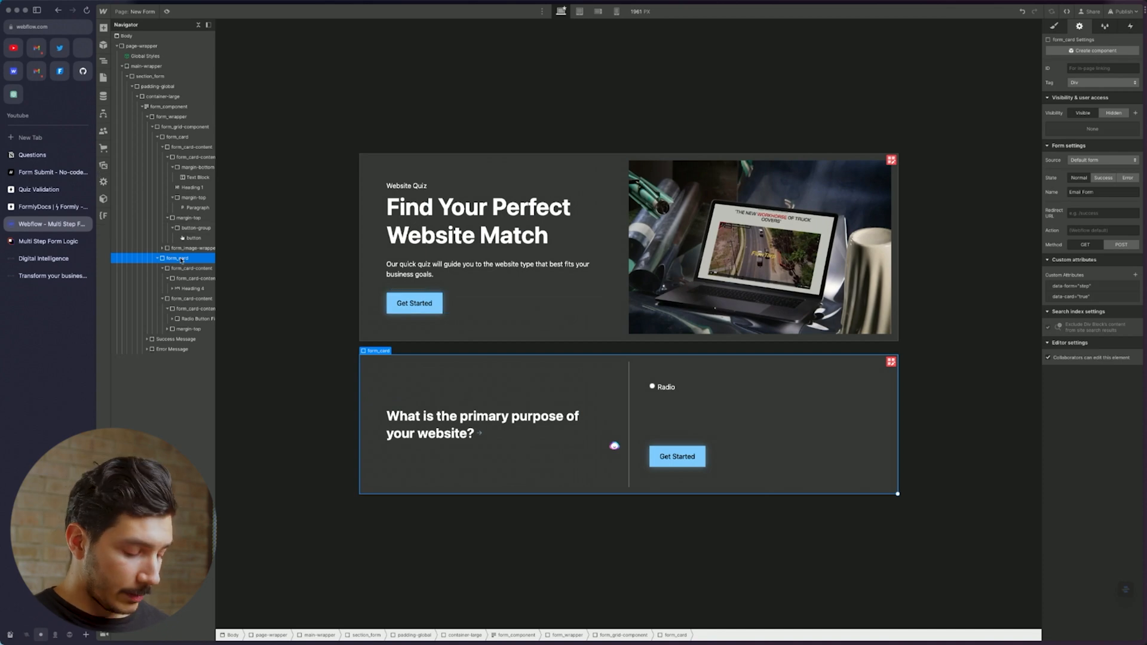
click(703, 386)
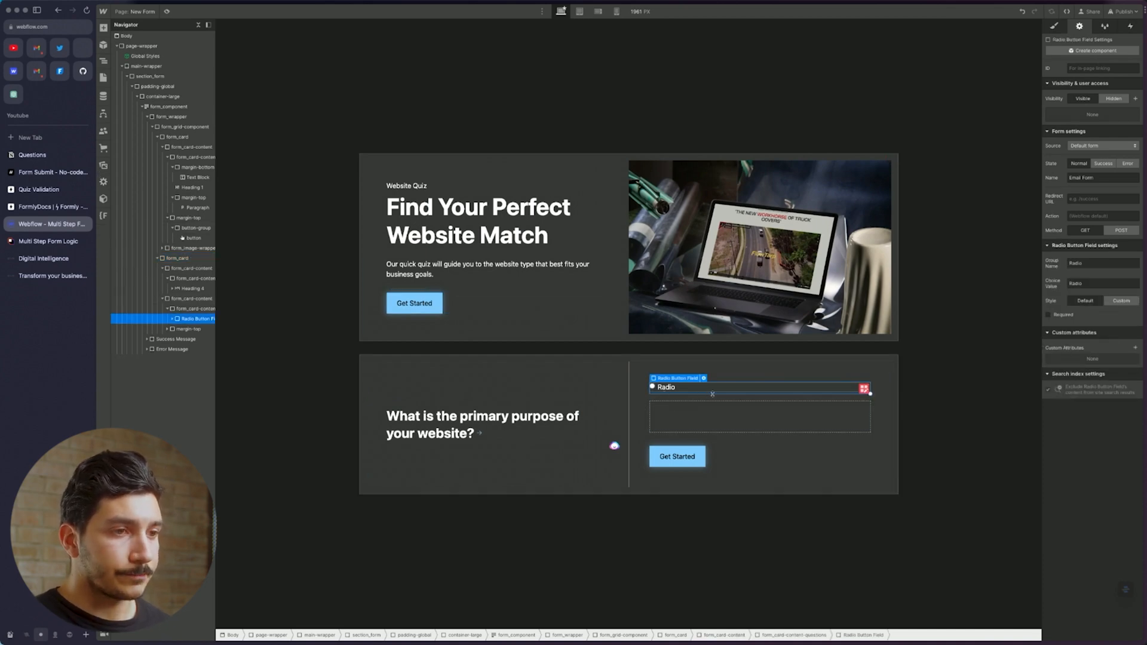
Set the radio field's group name to 'website-quiz-p1' and its choice value to 'small'
click(663, 387)
click(687, 390)
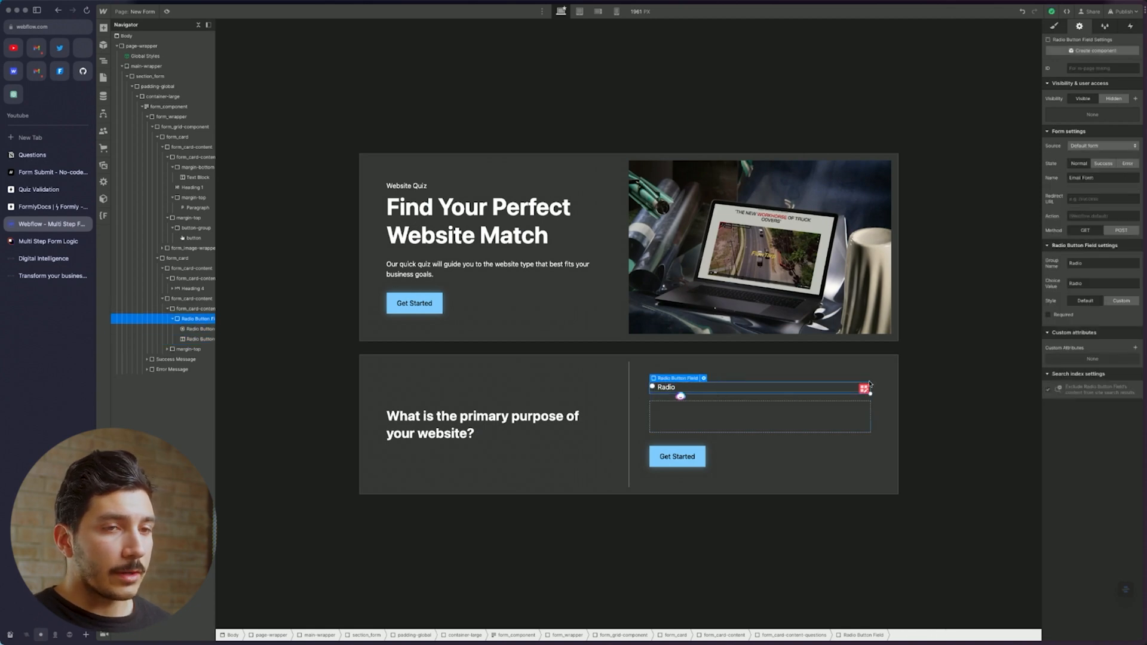
click(1108, 263)
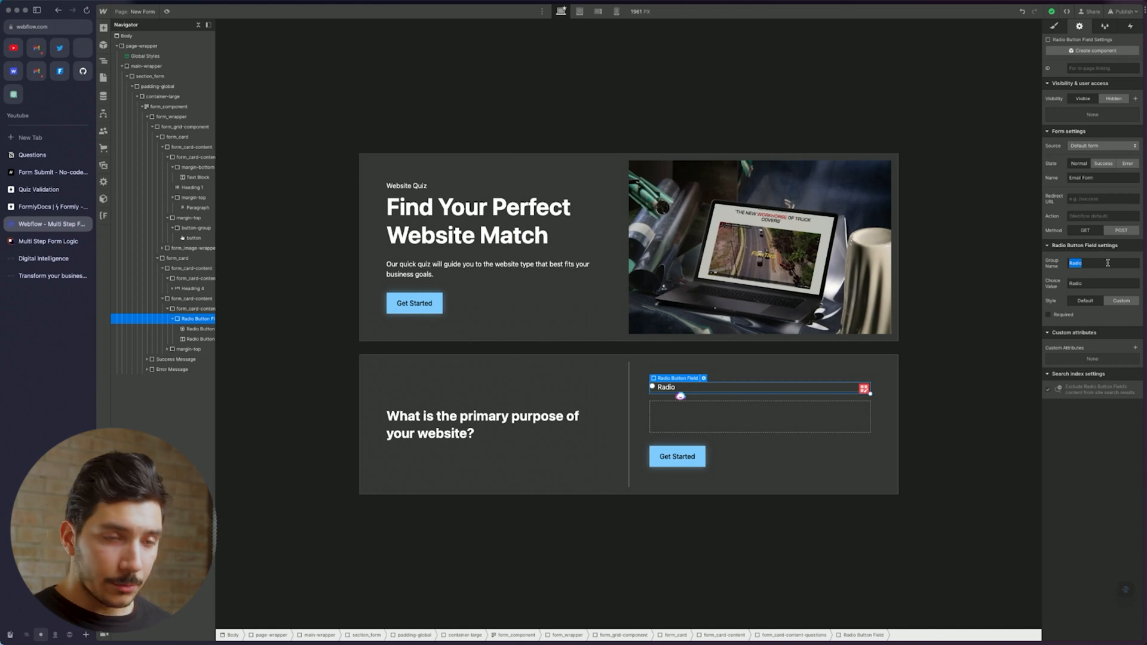
text(website-quiz-q1)
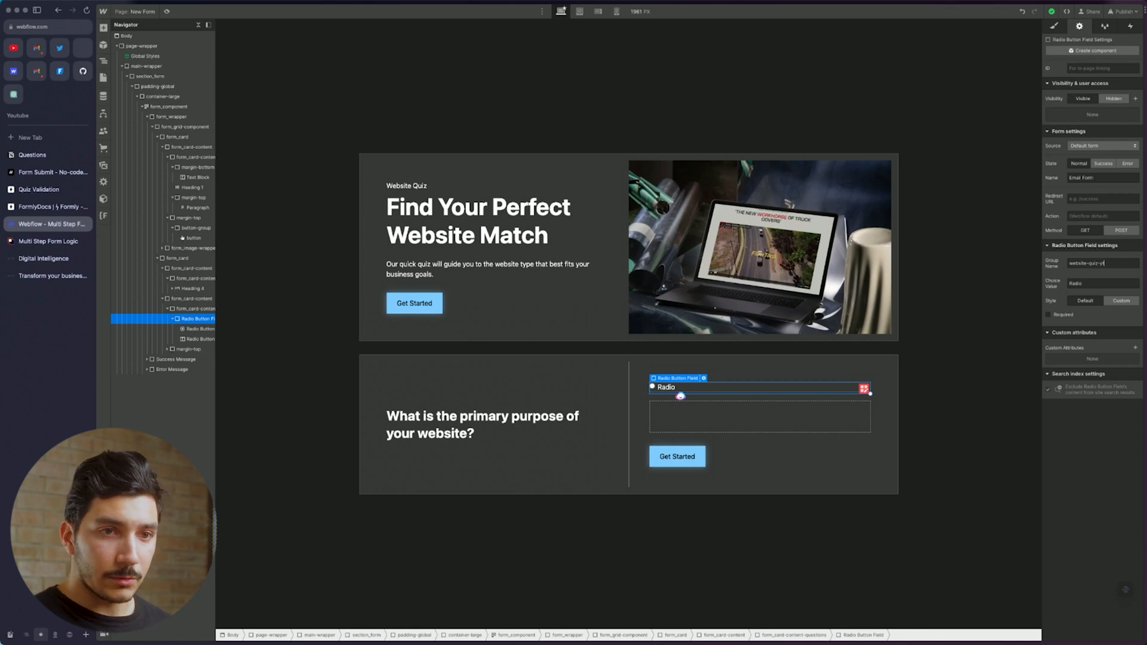
key(Tab)
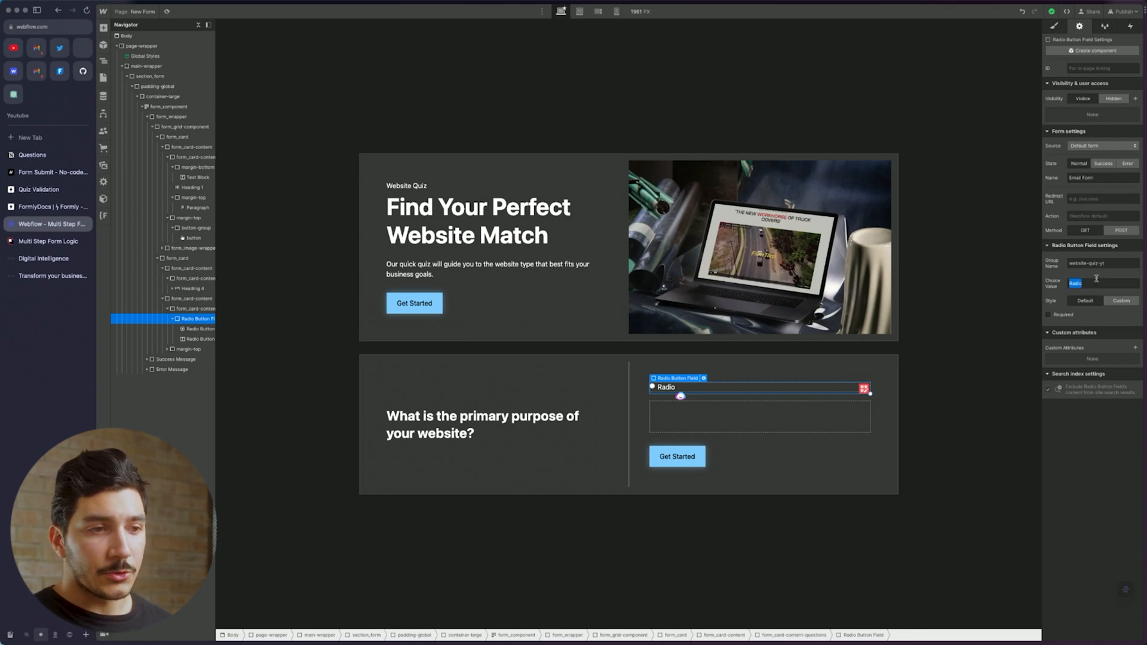
text(small)
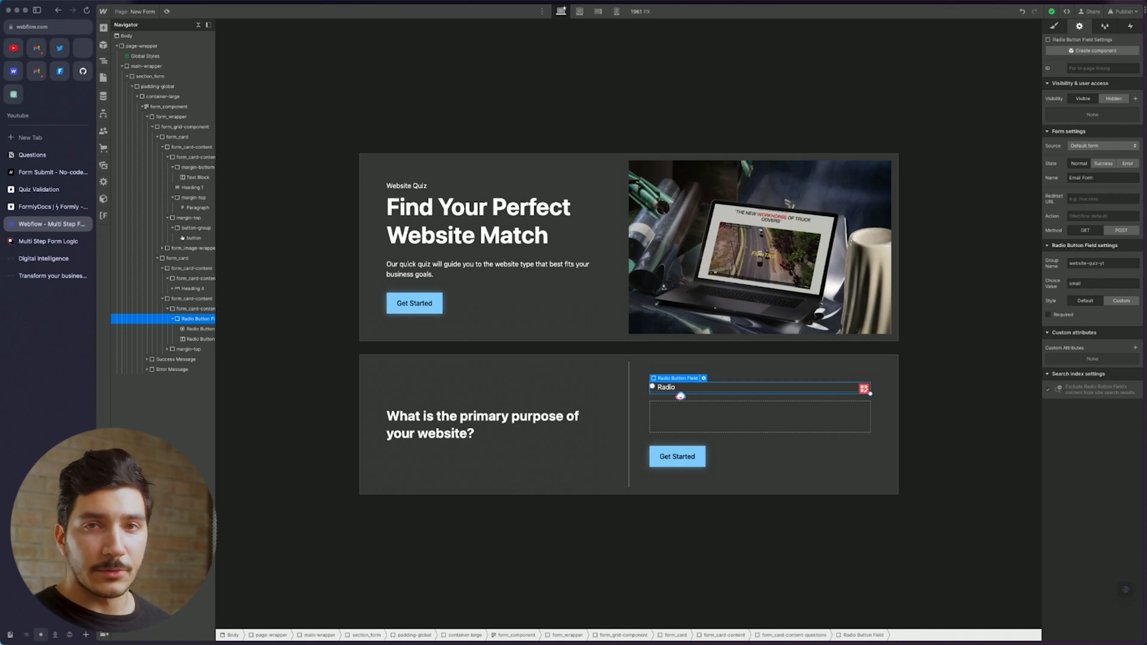
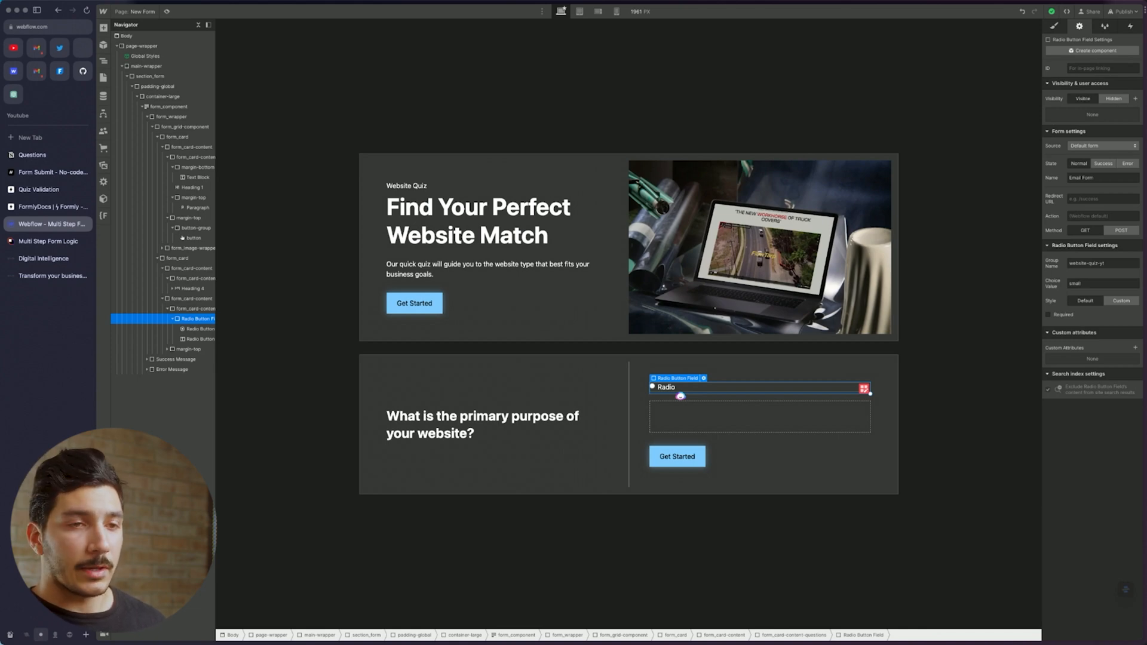
Keep the choice value as is and give the radio field the form-radio class
double_click(1083, 284)
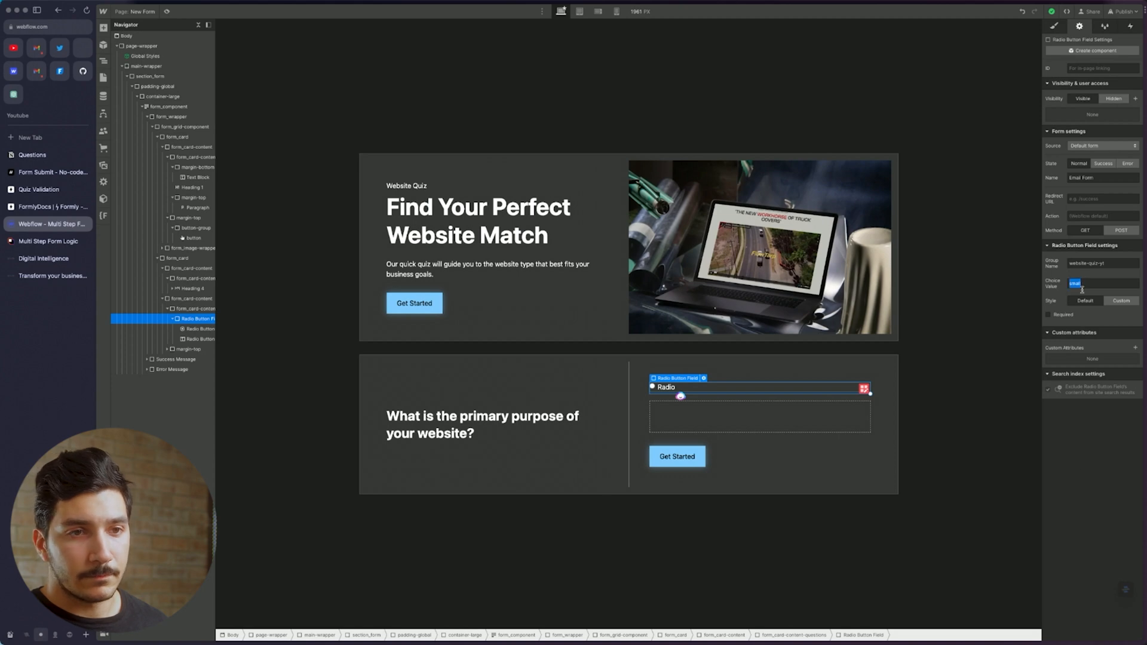
click(709, 388)
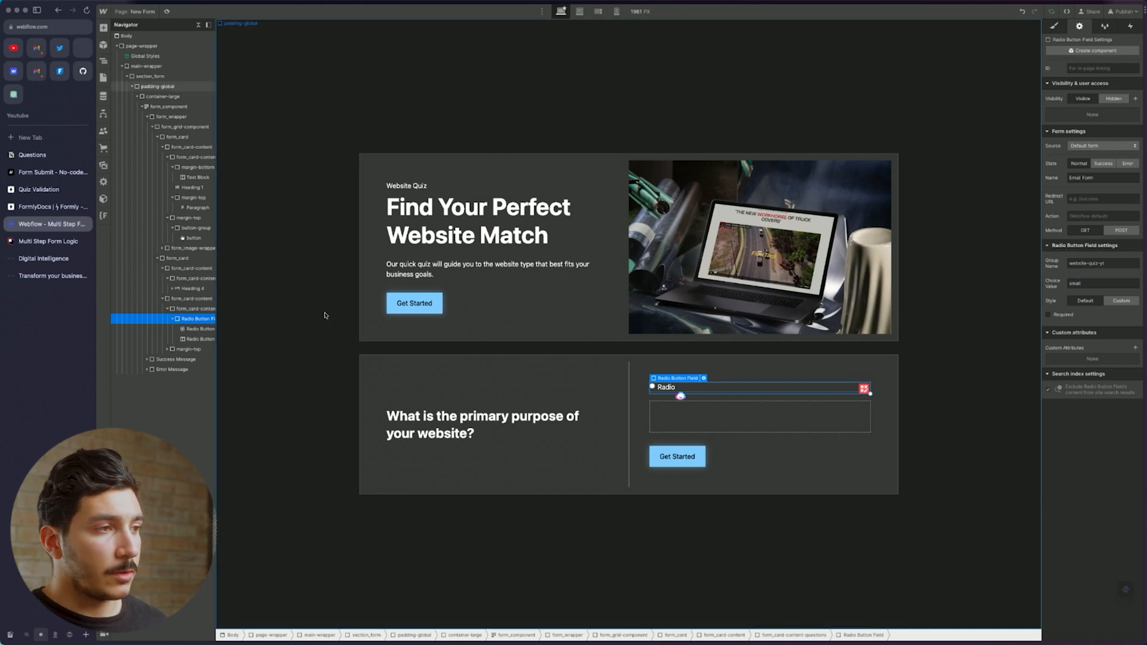
click(831, 401)
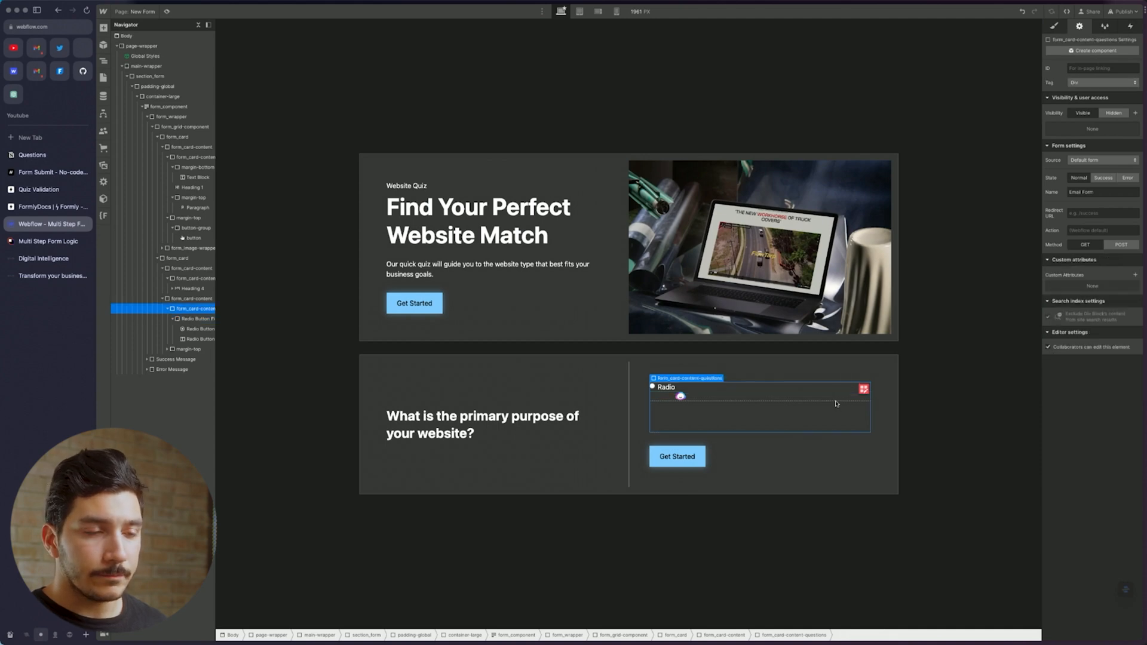
click(786, 389)
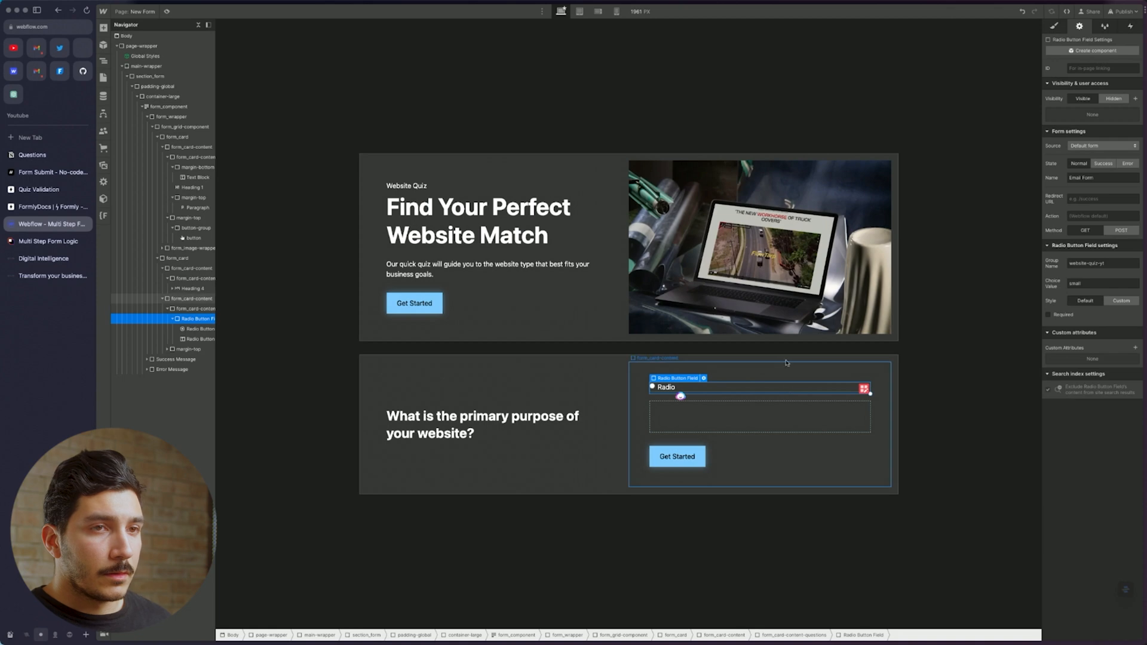
click(1054, 26)
click(1101, 79)
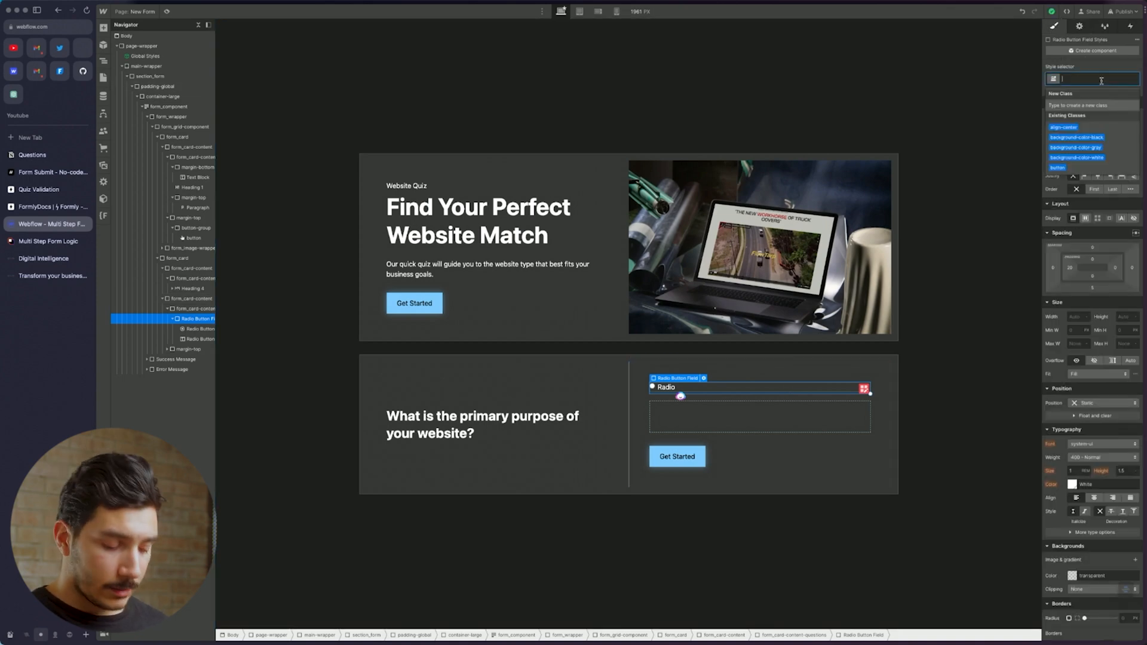
text(radio)
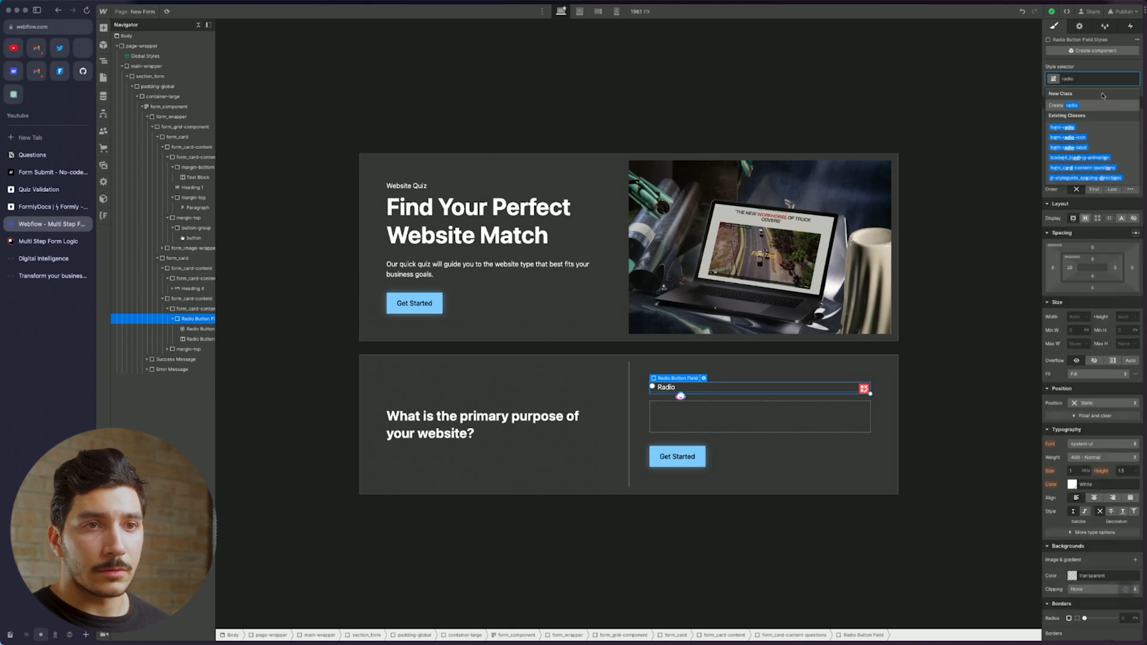
click(1099, 126)
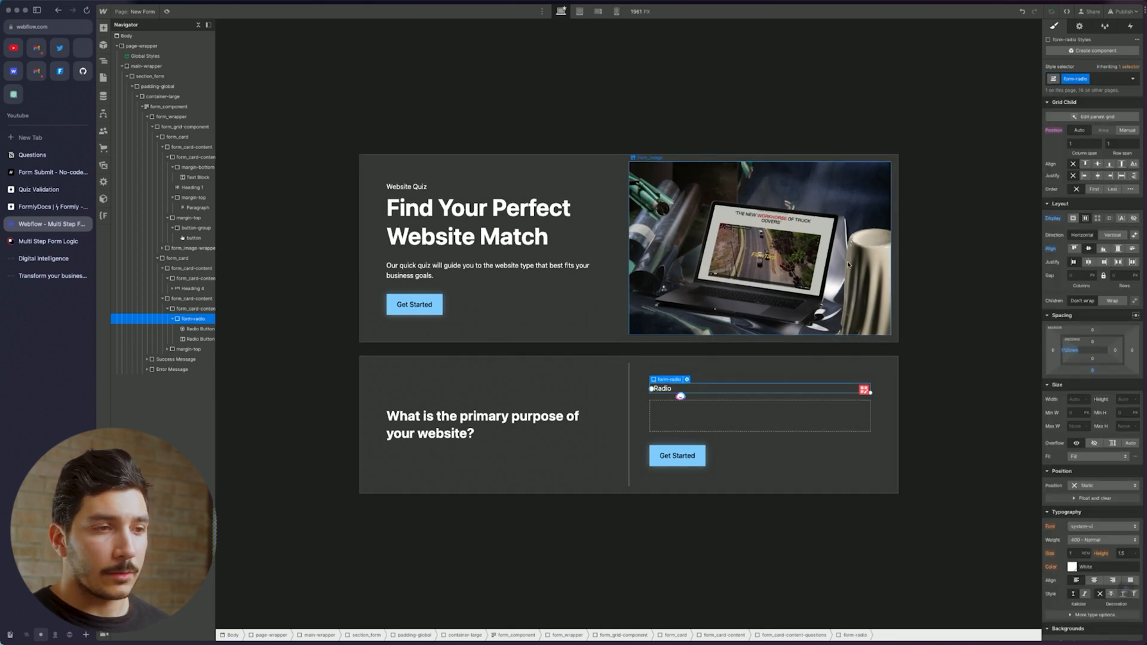
Apply form-radio-icon to the radio circle and form-radio-label to the Radio label
click(653, 389)
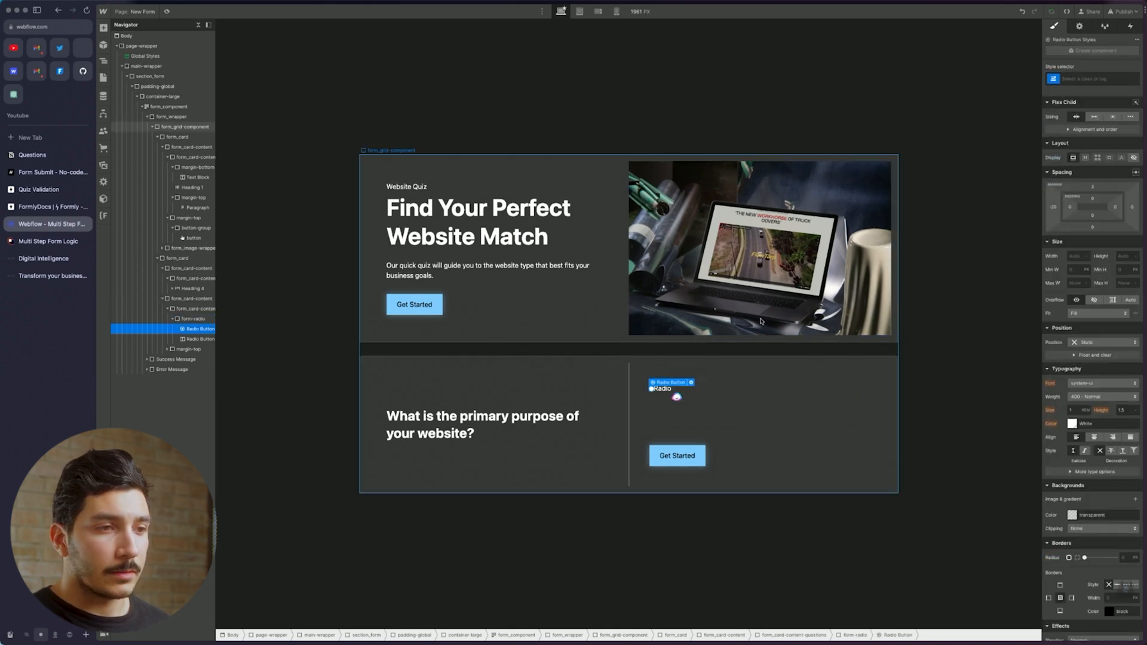
click(1093, 78)
text(radio)
click(1090, 139)
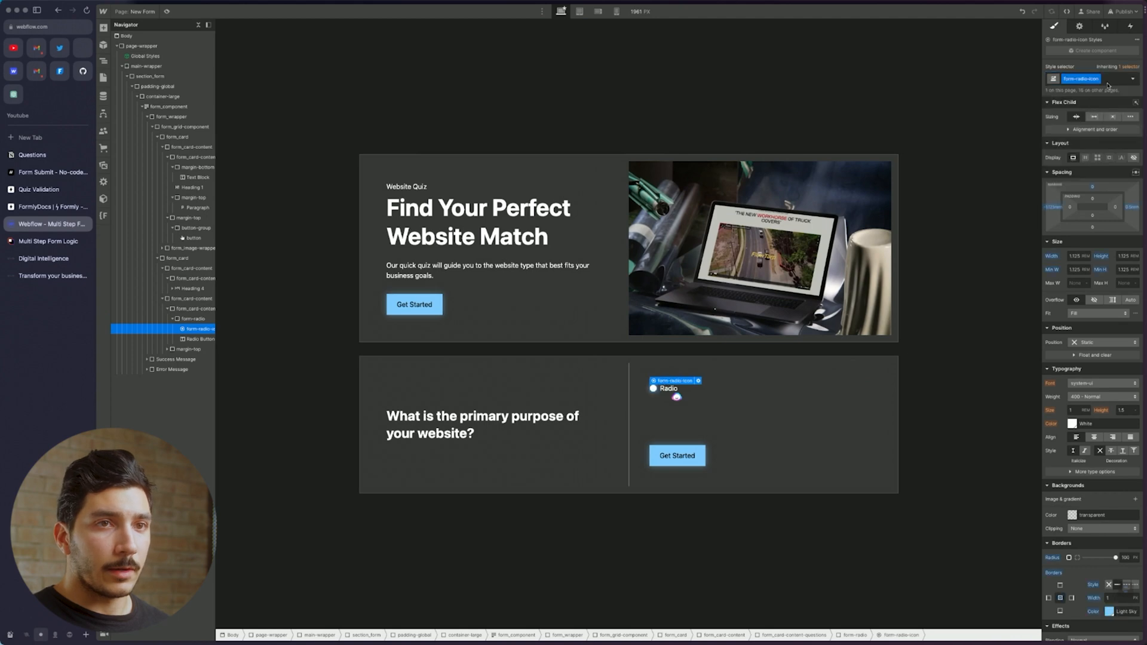
click(667, 389)
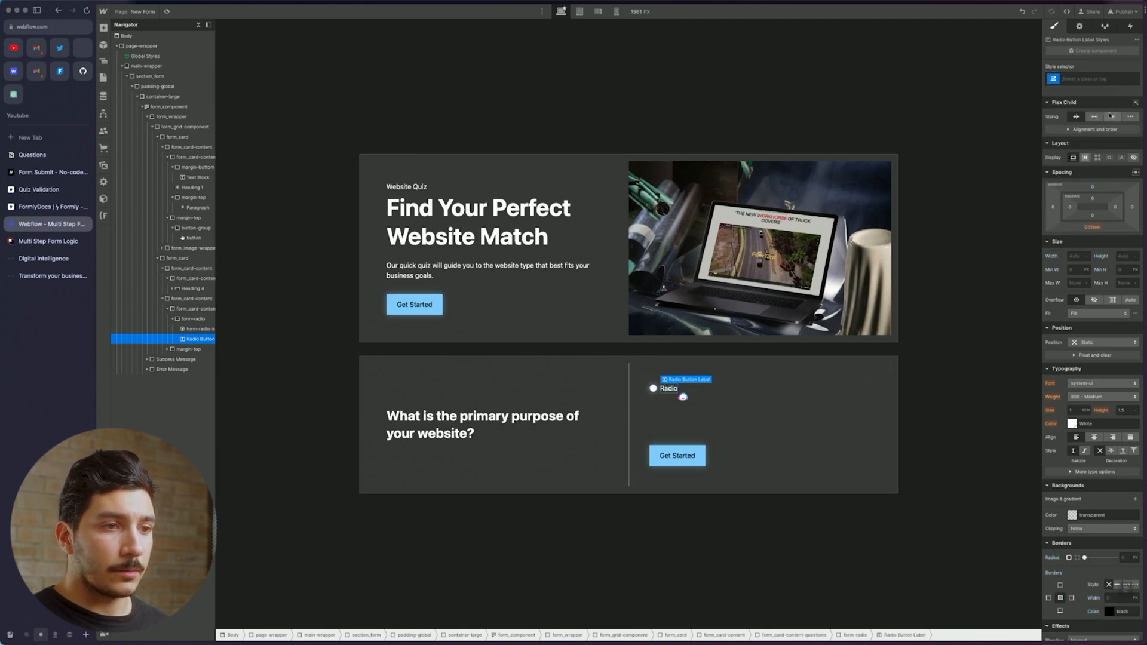
click(1108, 79)
text(form)
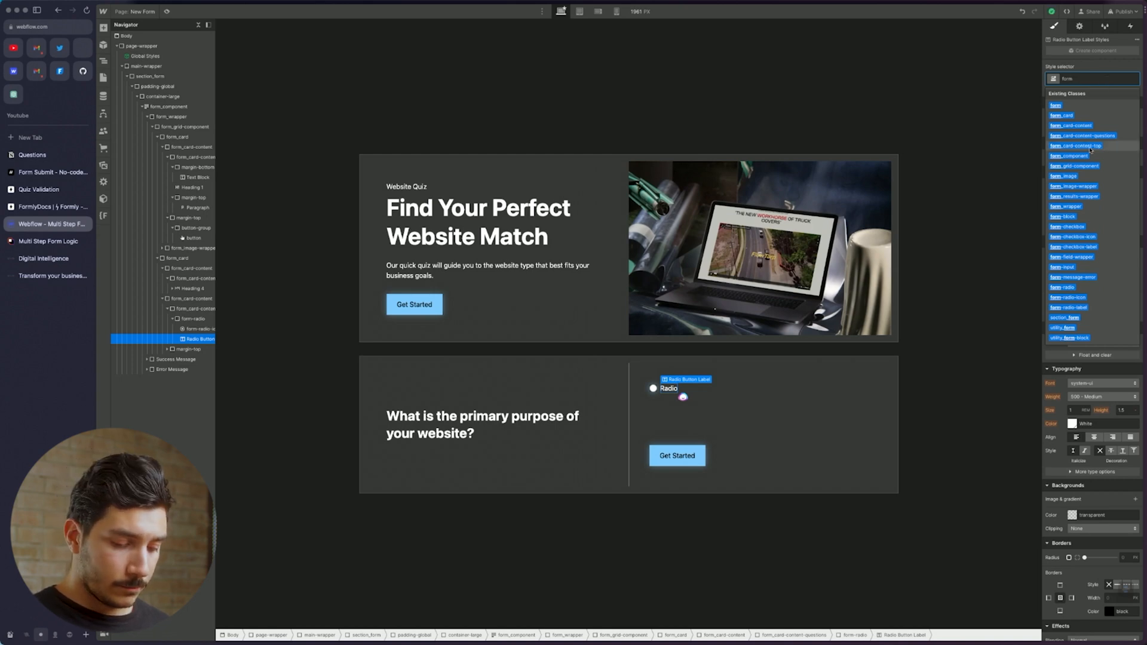
text(-rad)
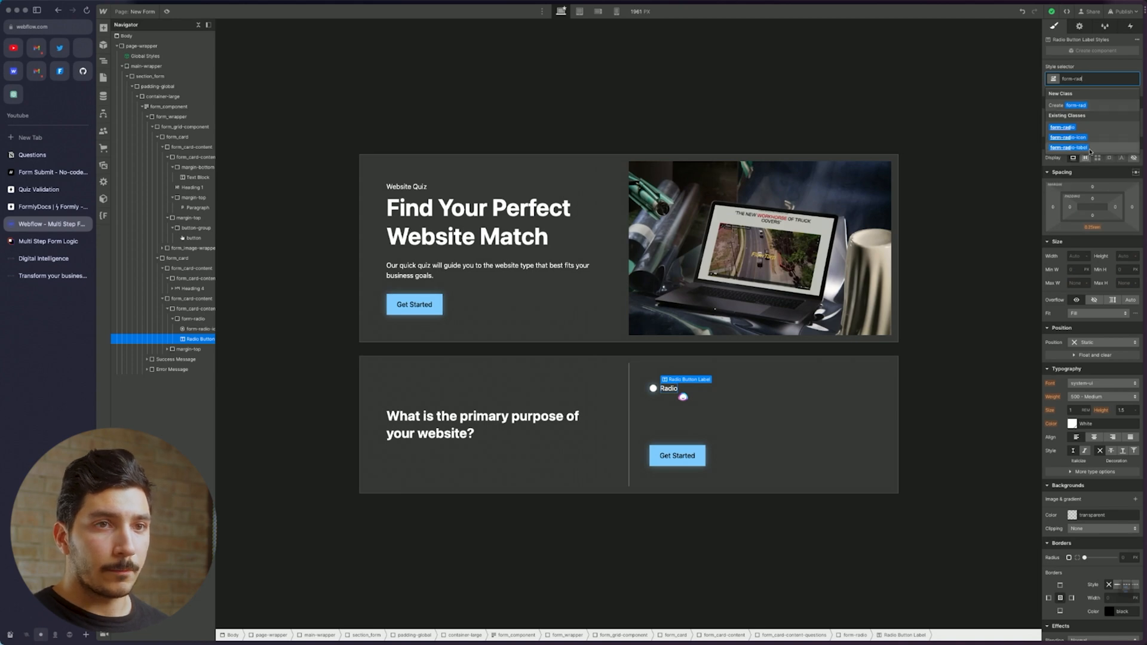
click(1085, 147)
Set the radio circle's Radio style to Default for a plain outline
click(653, 389)
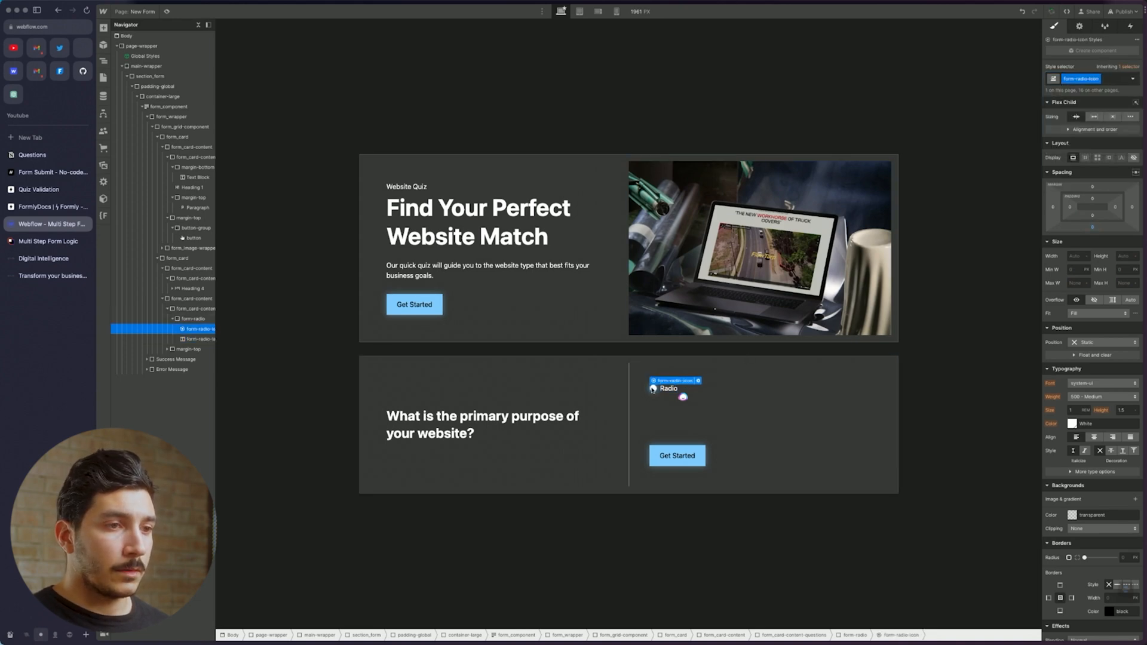
click(1133, 79)
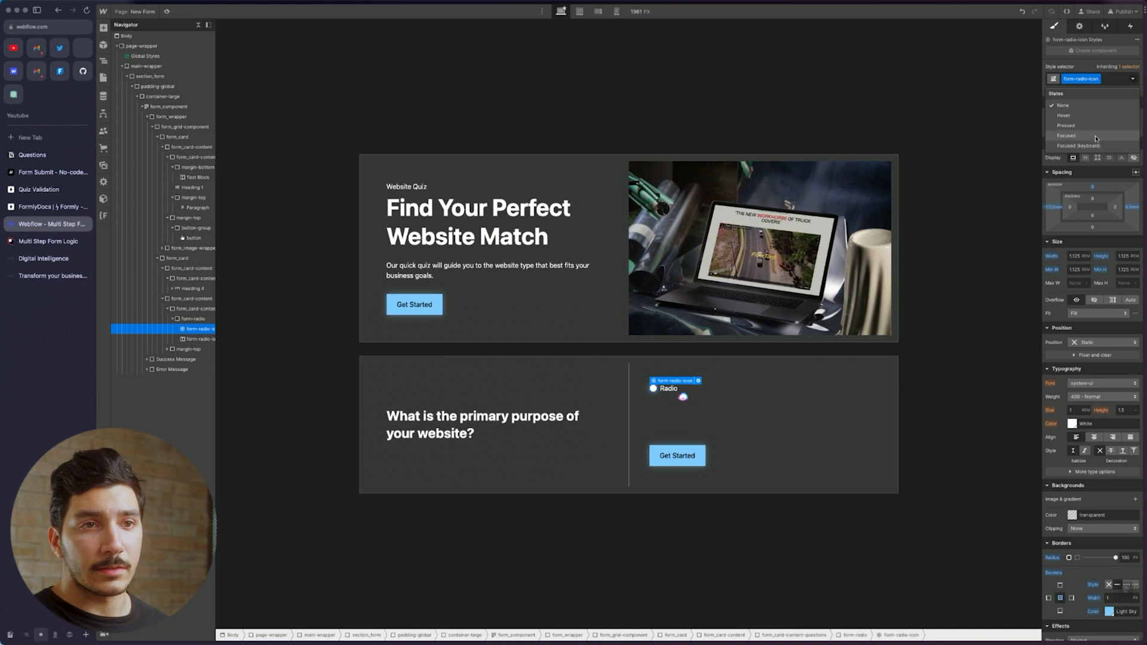
click(1079, 25)
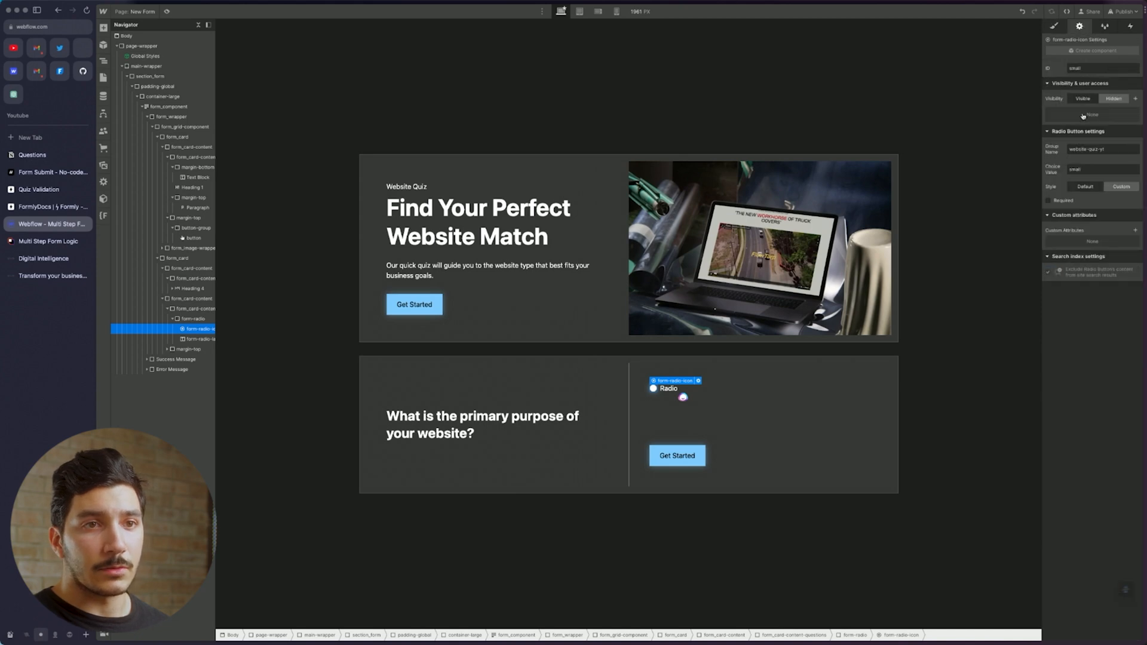
click(1085, 186)
Copy the first answer option's text from the Notion Questions list
click(794, 395)
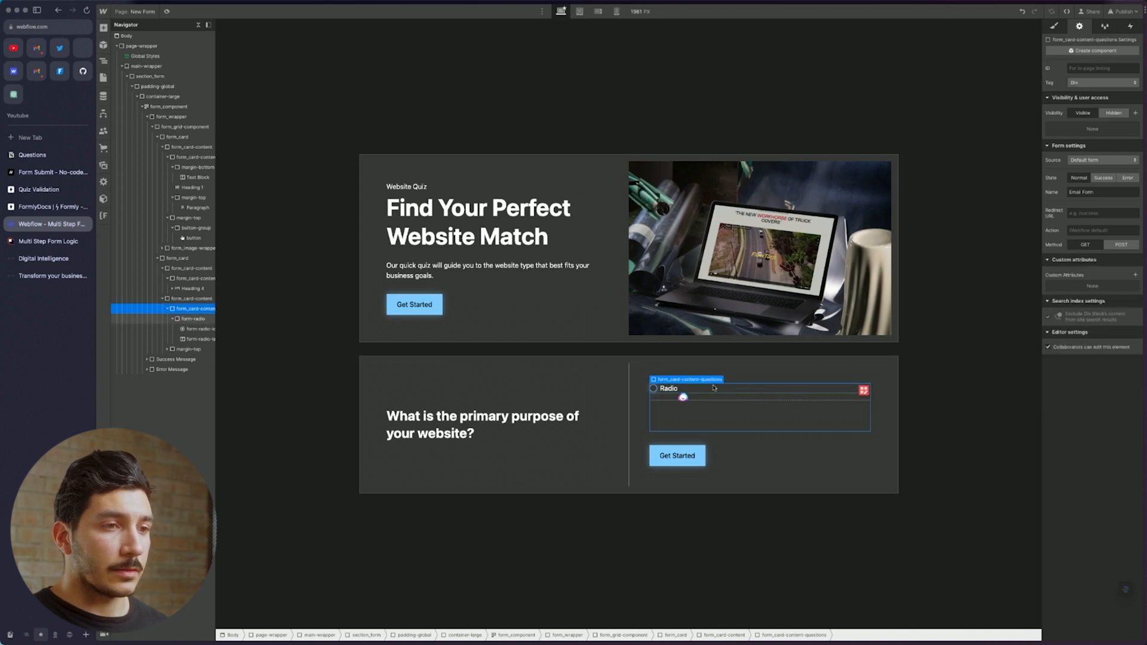
click(679, 389)
double_click(669, 389)
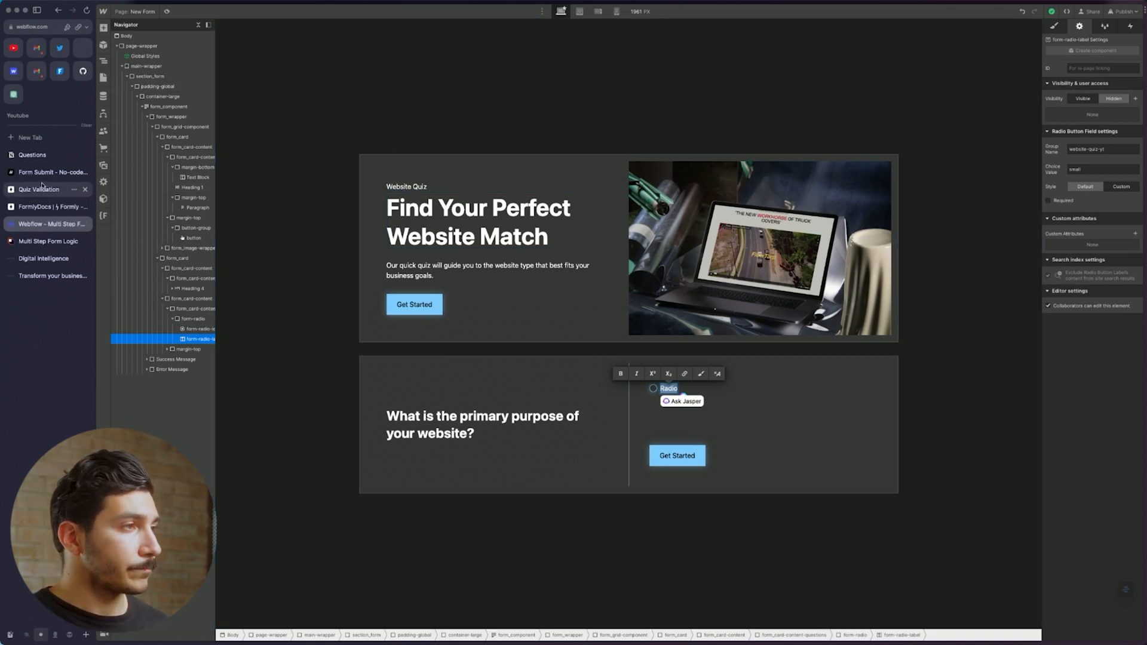
click(36, 155)
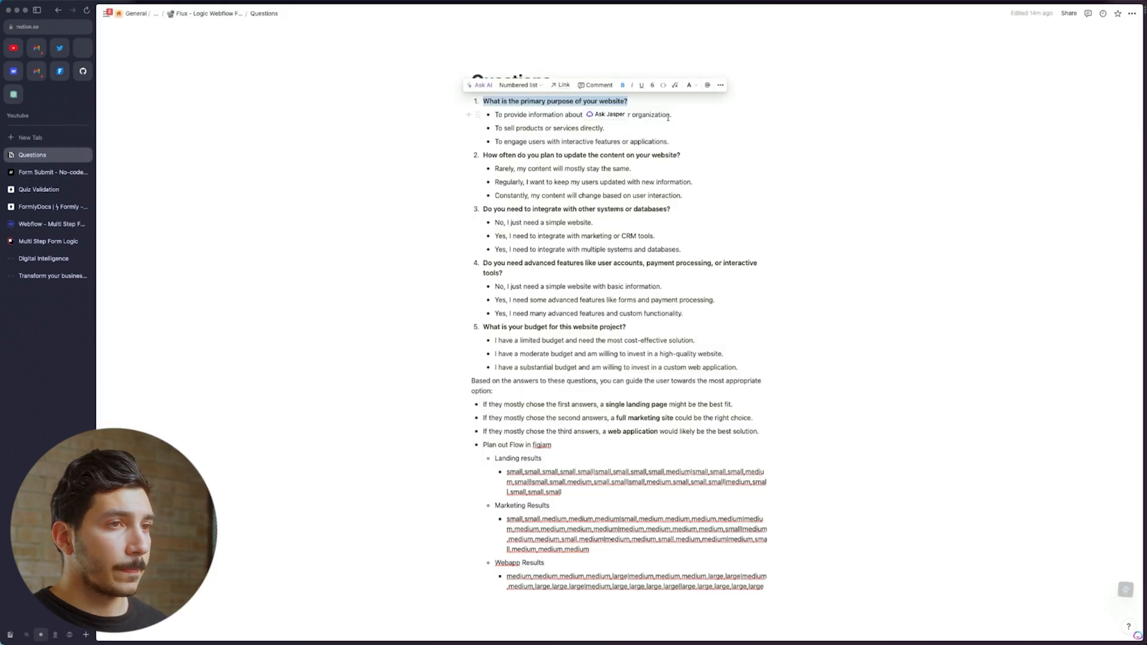
drag(672, 114, 493, 114)
key(super+c)
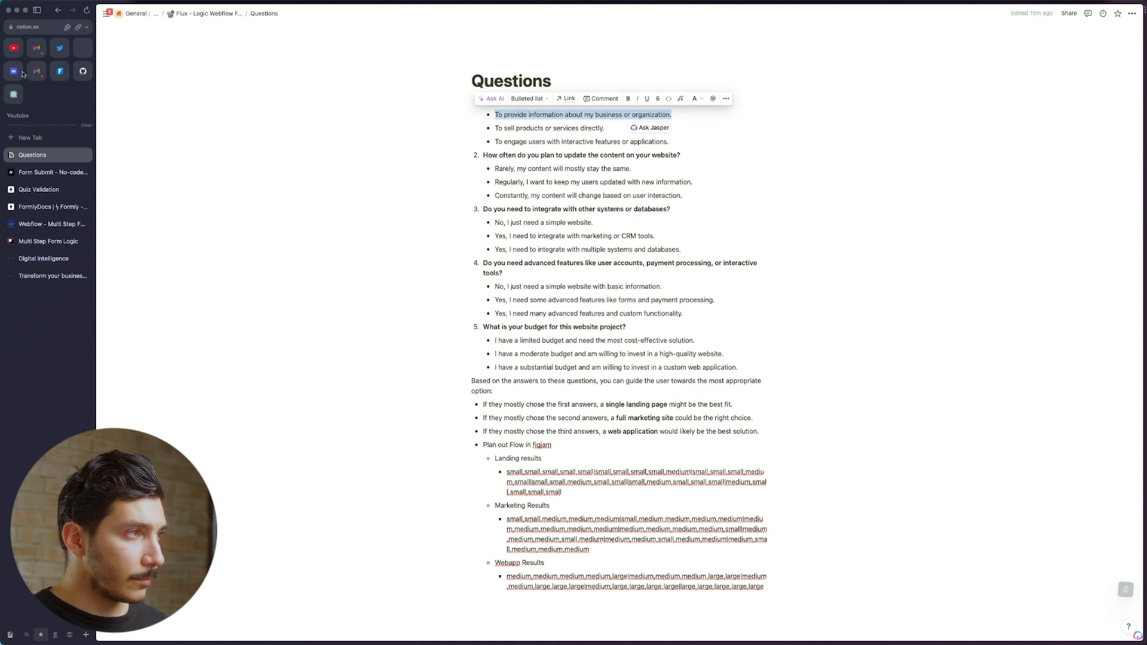
click(48, 225)
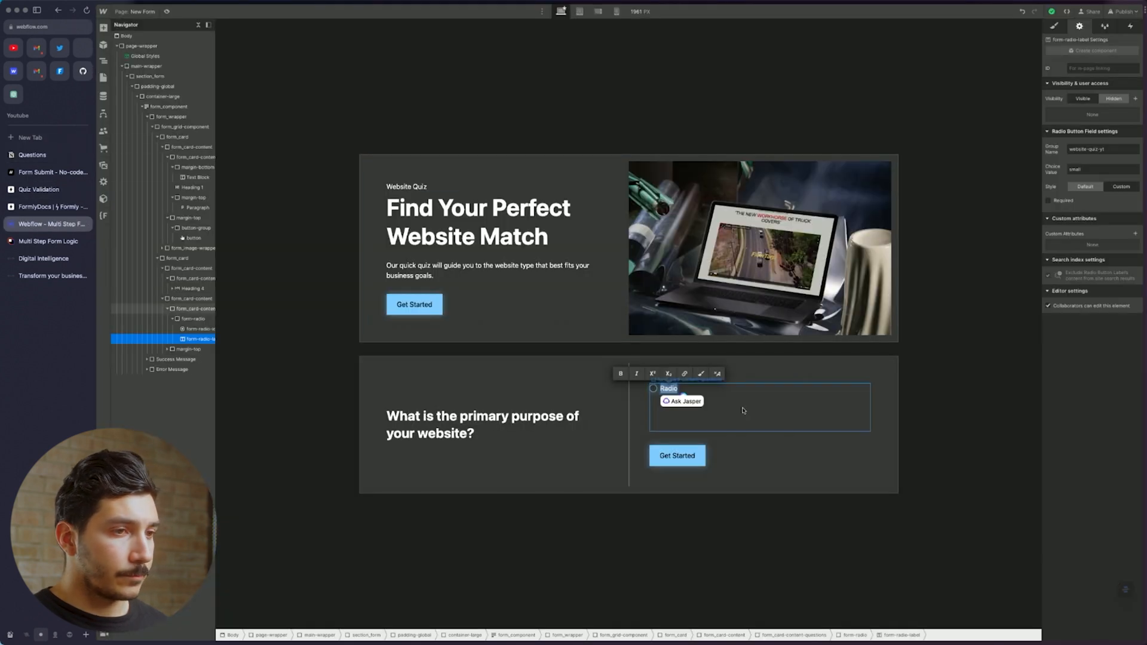
Paste the business-information answer over the Radio label and add a custom attribute named 'data'
key(super+v)
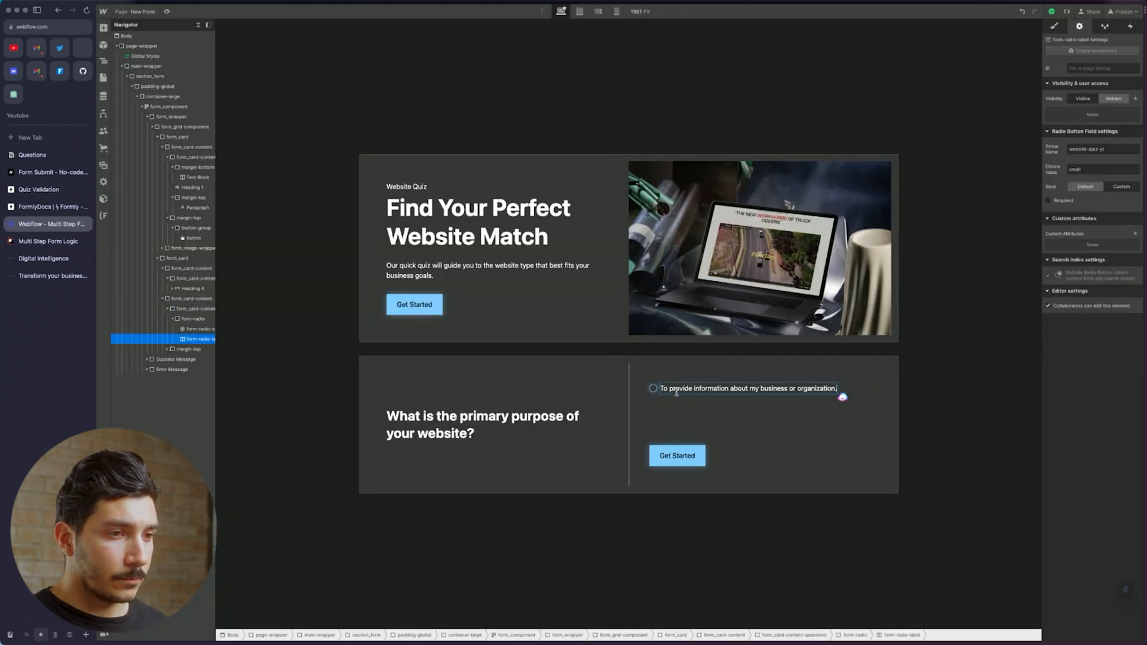
click(668, 394)
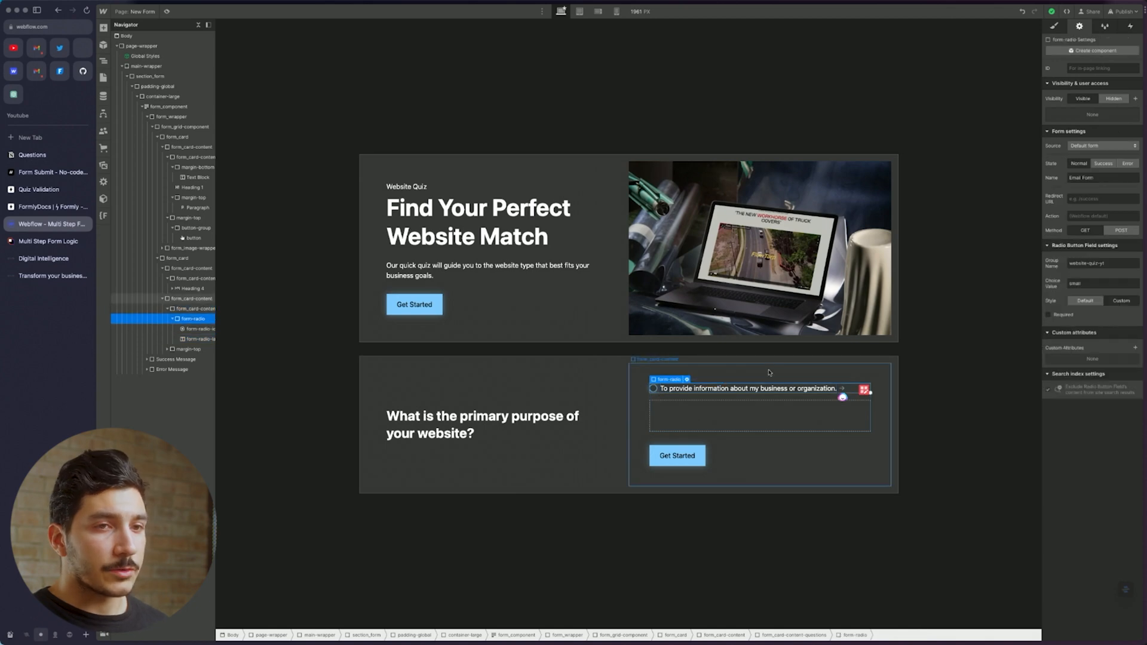
click(1135, 348)
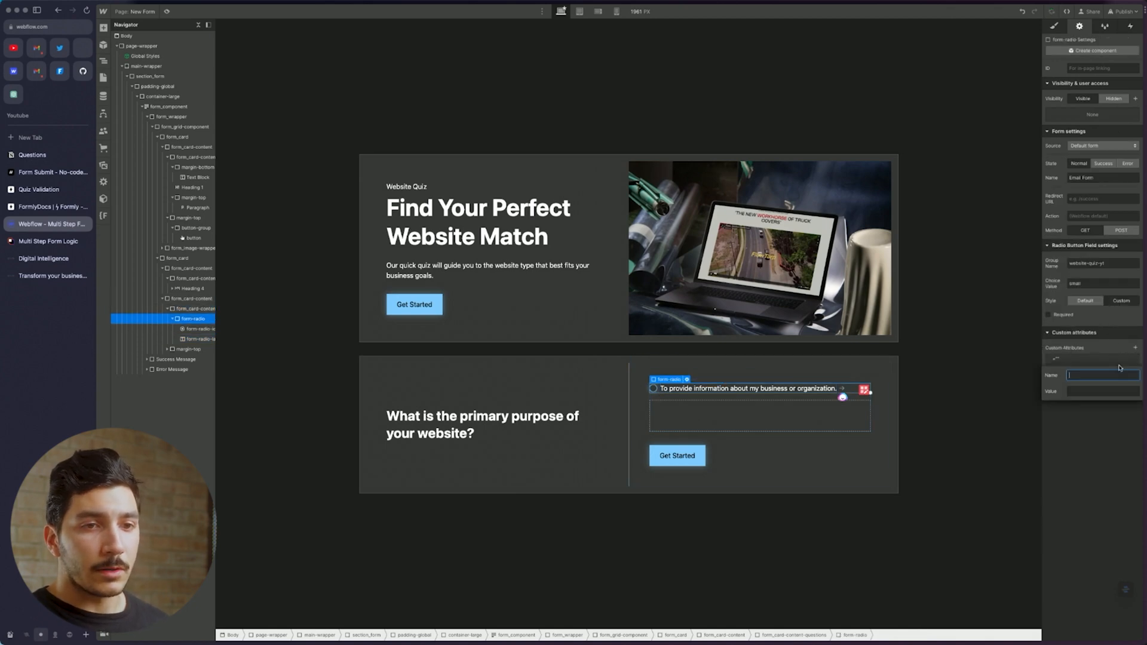
text(data)
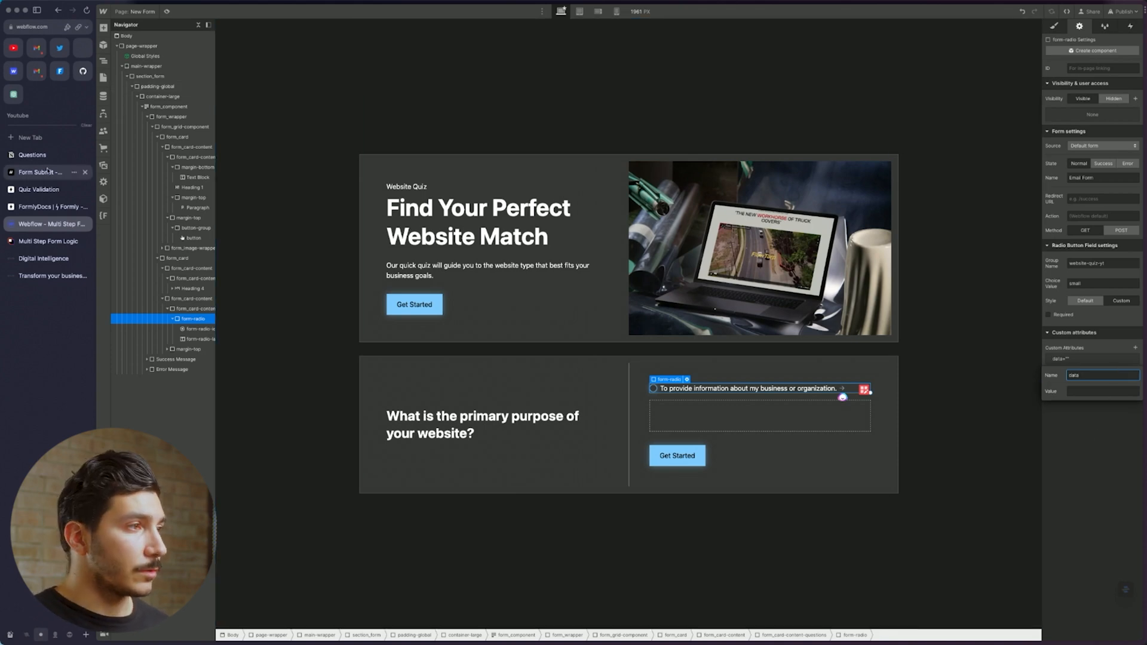
click(46, 193)
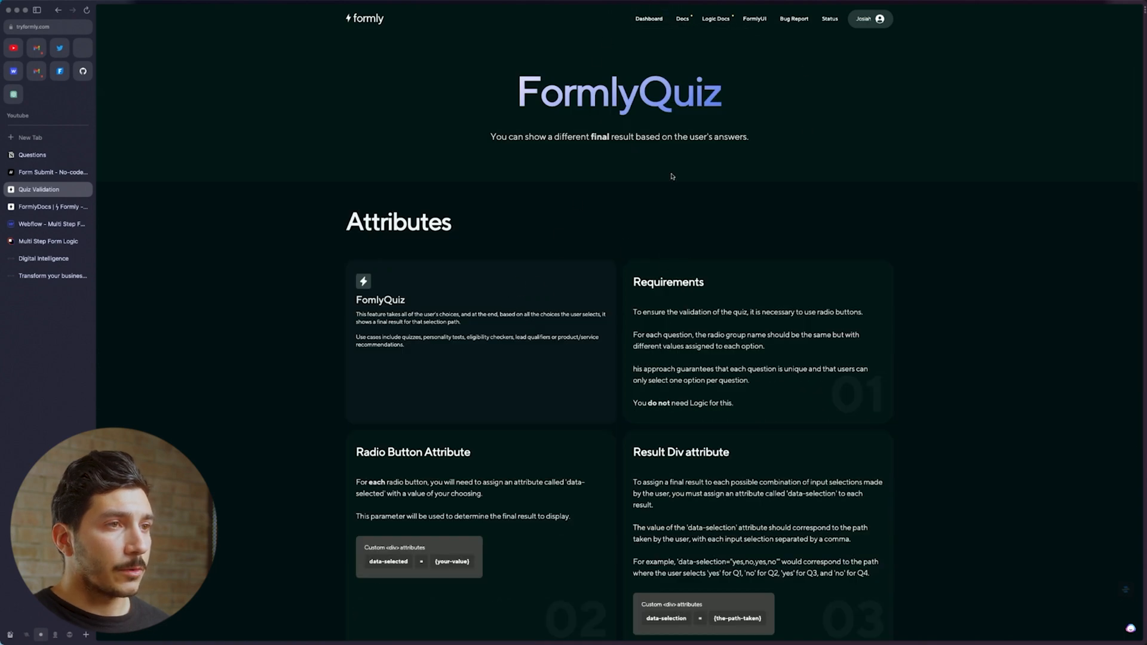
scroll(514, 281, down, 4)
scroll(481, 258, down, 2)
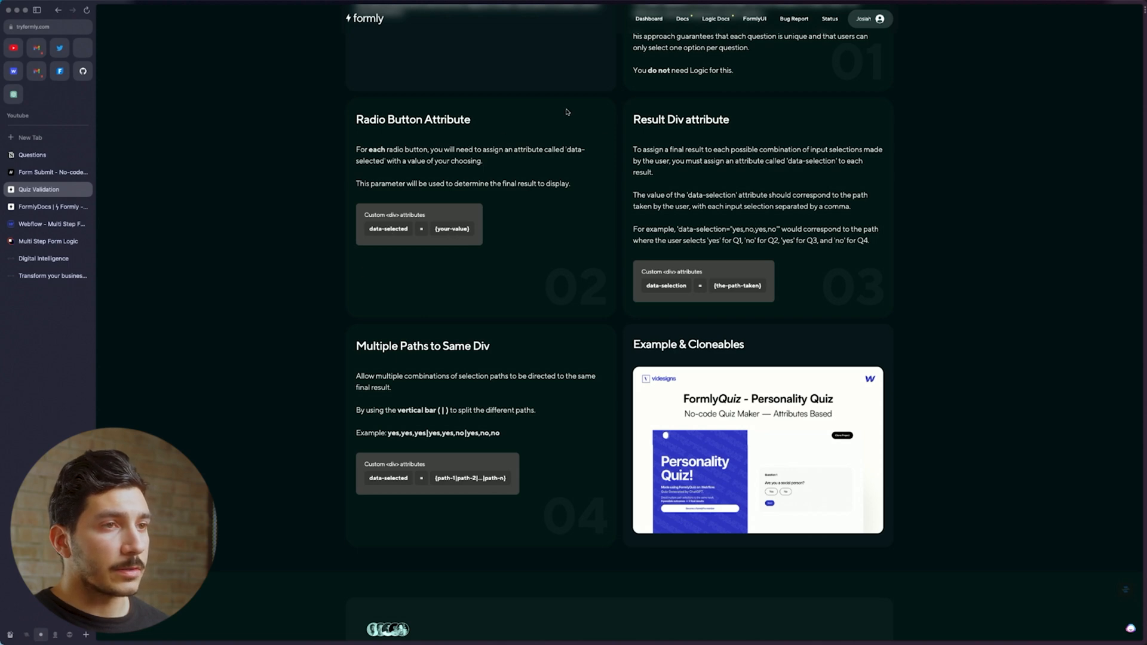
scroll(567, 112, up, 3)
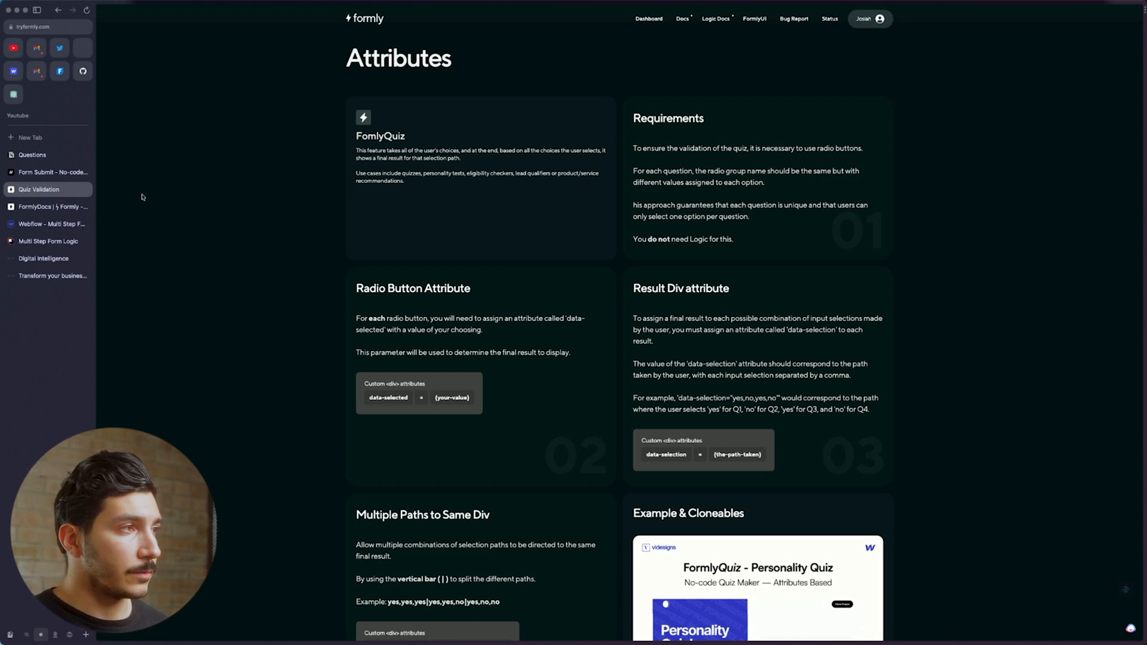
Rename the radio's attribute to data-selected with value 'small'
click(37, 224)
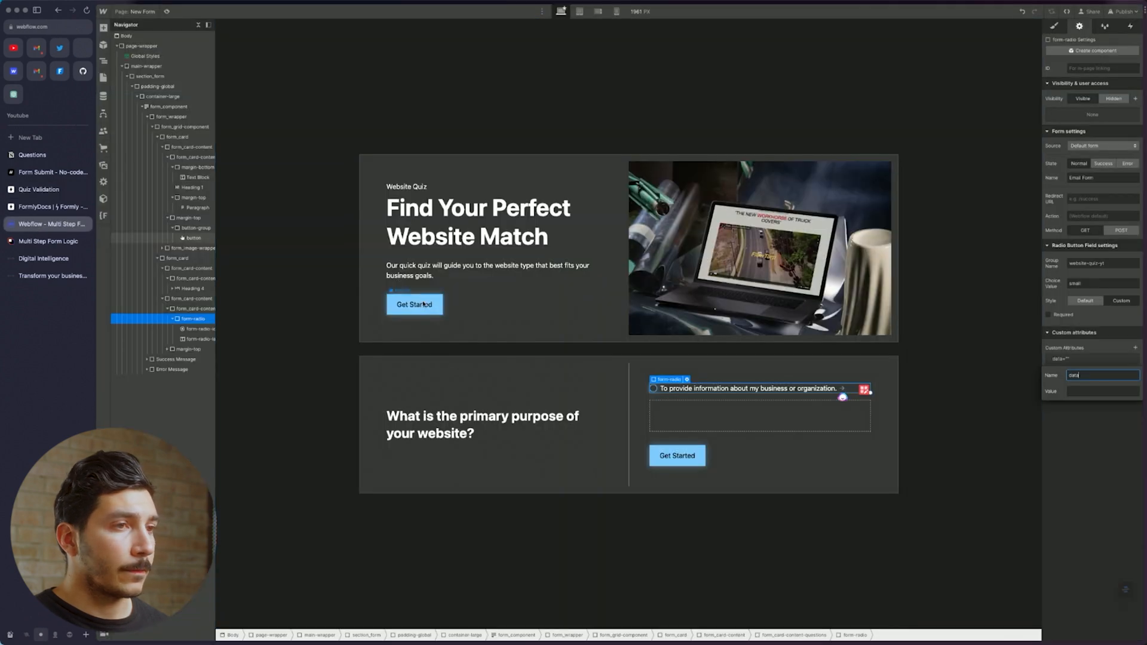
double_click(1083, 377)
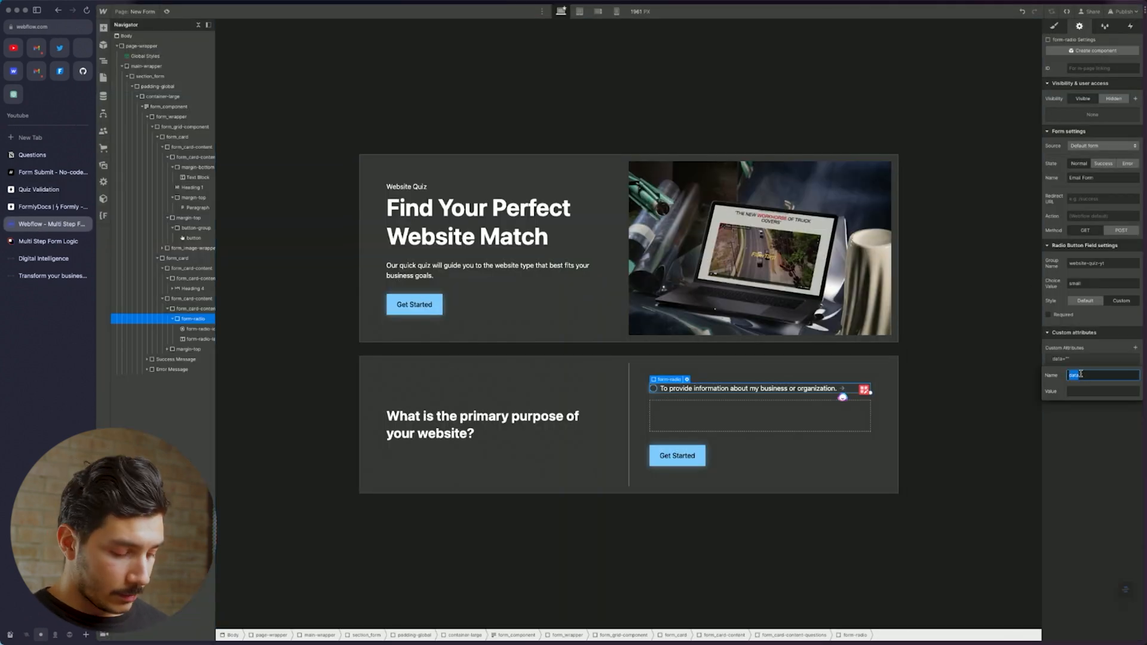
key(Right)
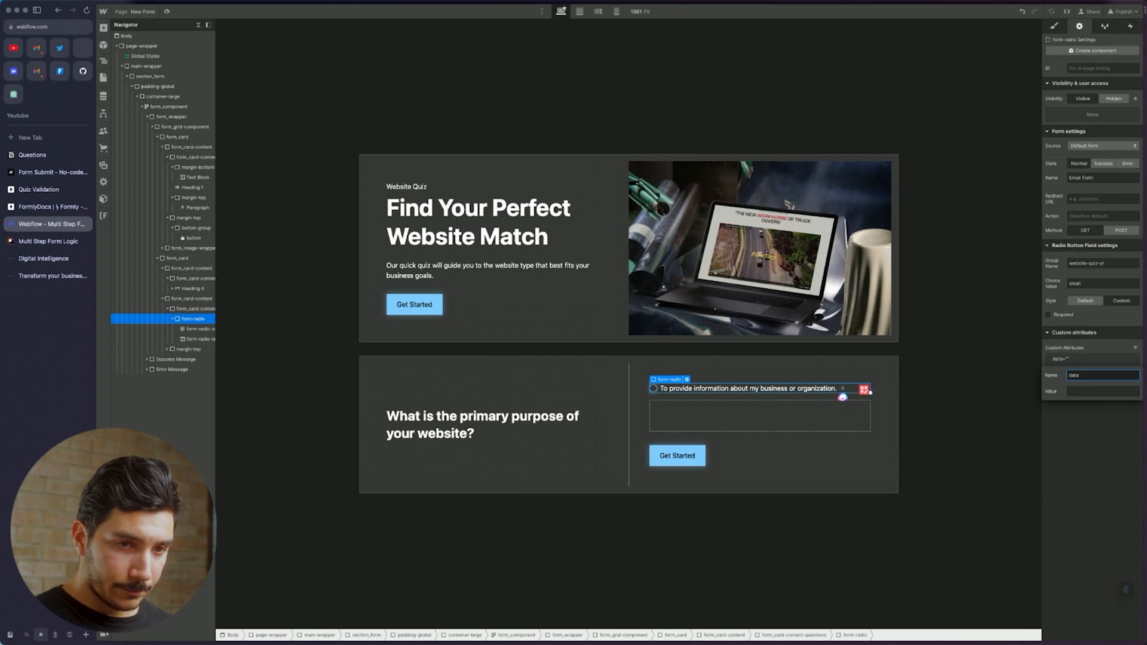
text(-selected)
key(Tab)
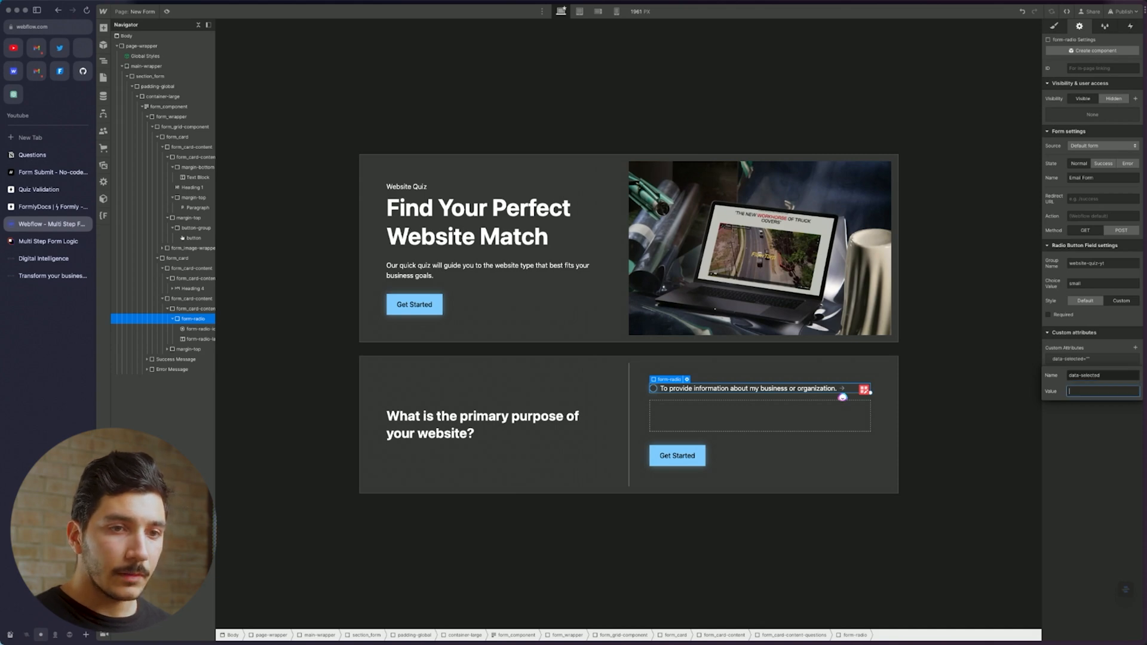
key(Return)
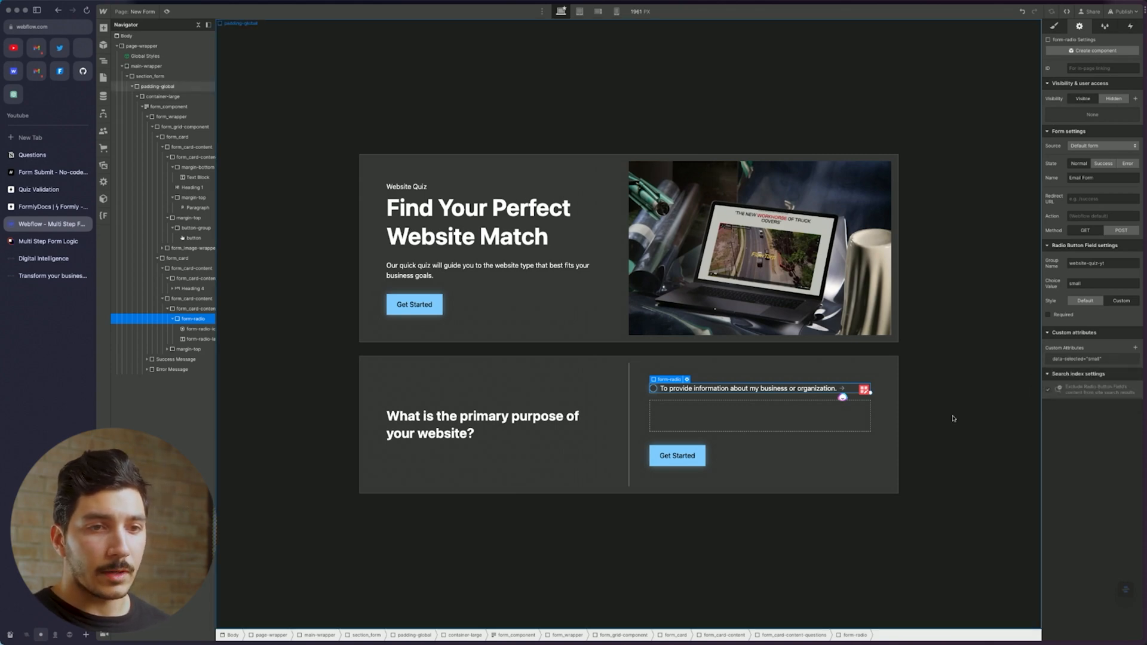
Duplicate the first answer option
click(661, 393)
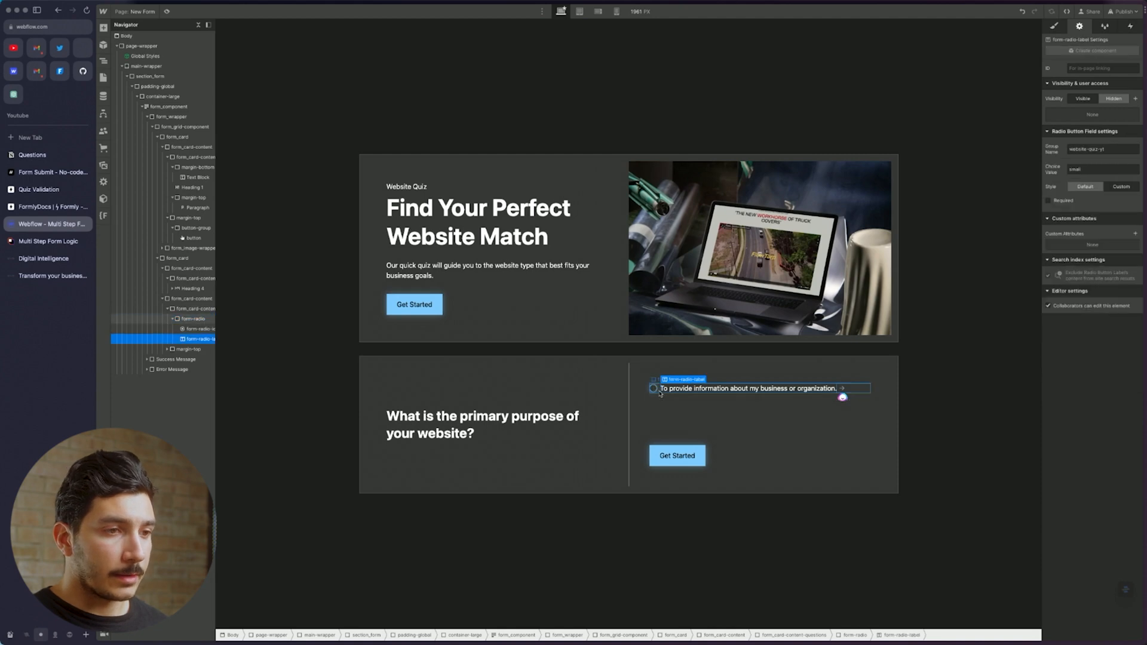
click(659, 393)
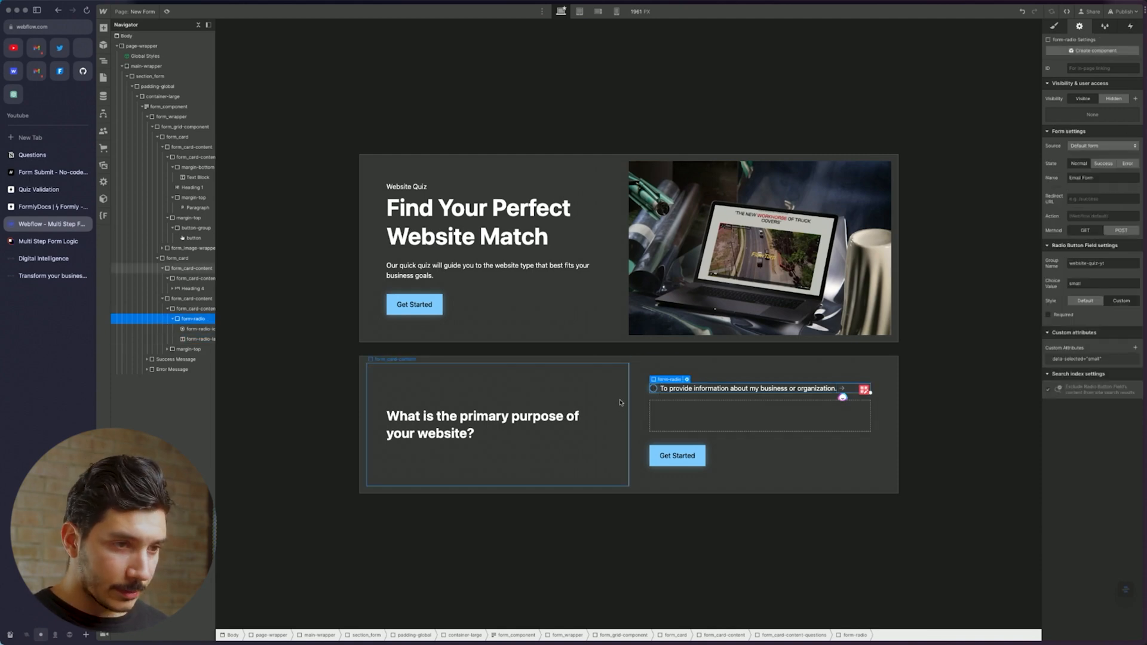
key(super+d)
key(super+d)
Copy the second Notion answer and paste it as the second label, 'To sell products or services directly.'
click(733, 406)
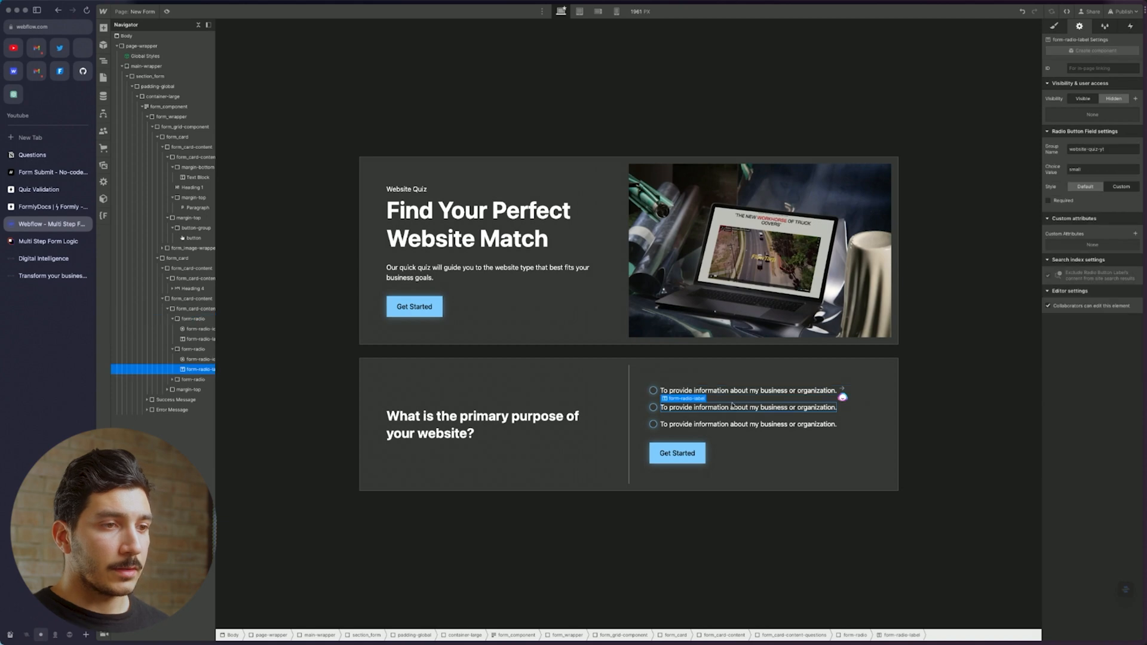
click(726, 475)
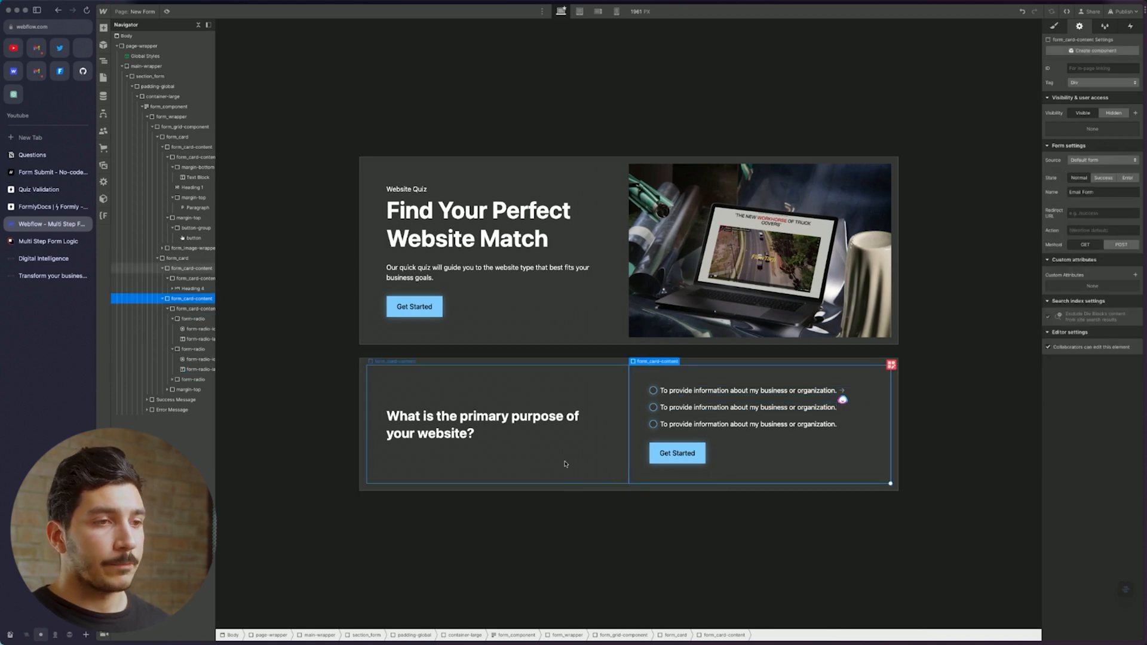
click(571, 471)
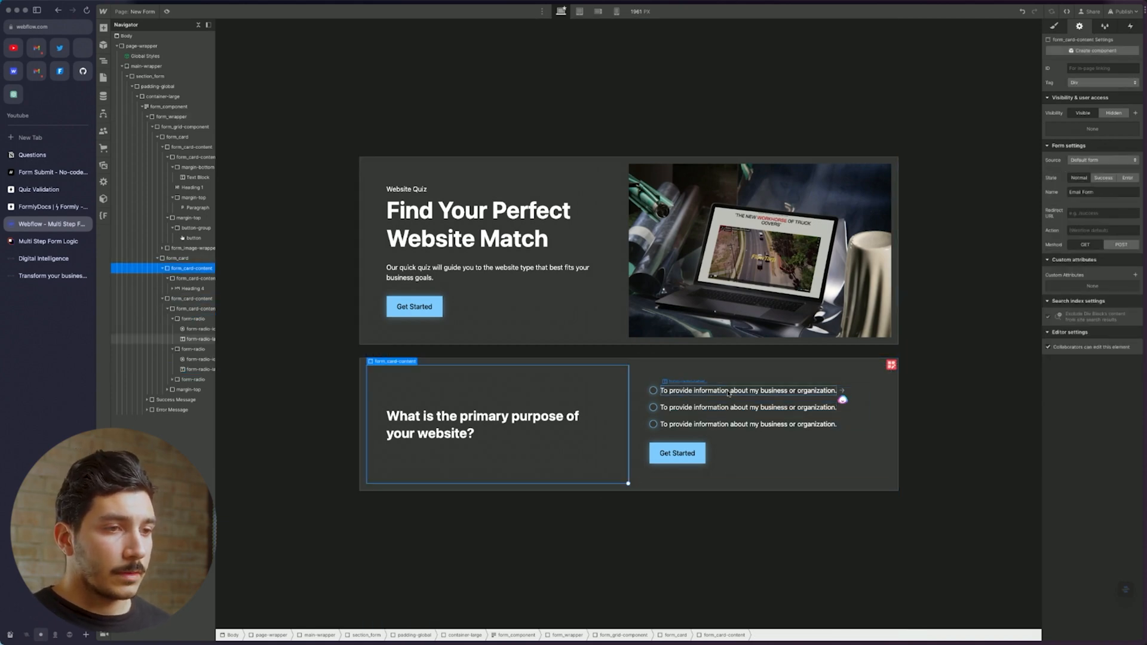
click(36, 154)
drag(602, 128, 497, 124)
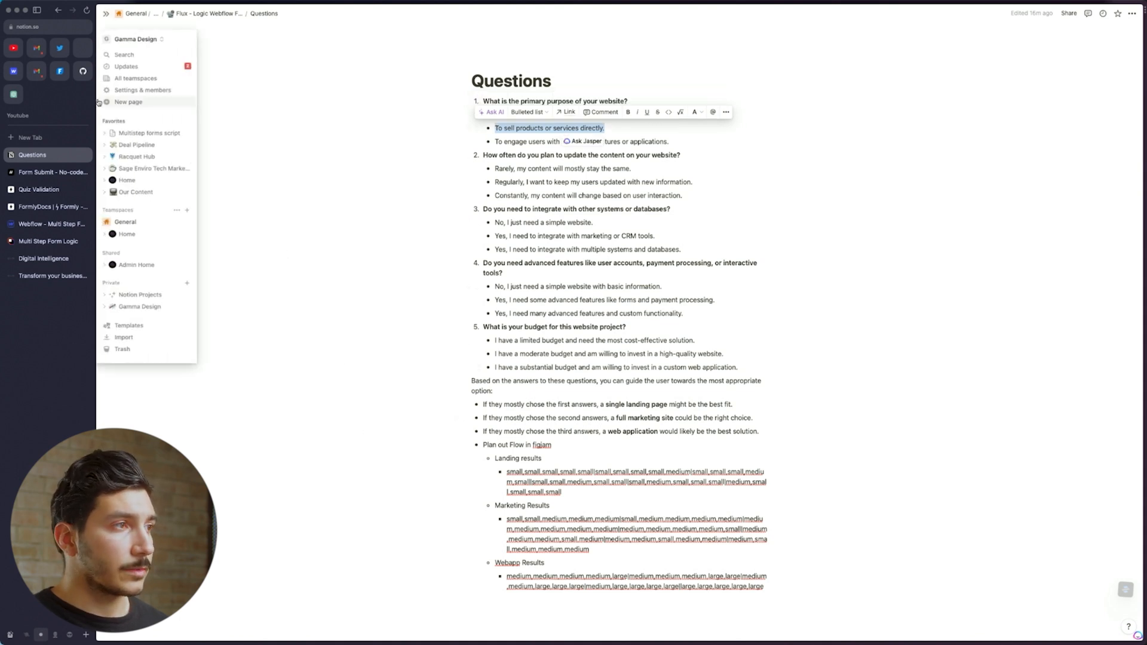
click(38, 223)
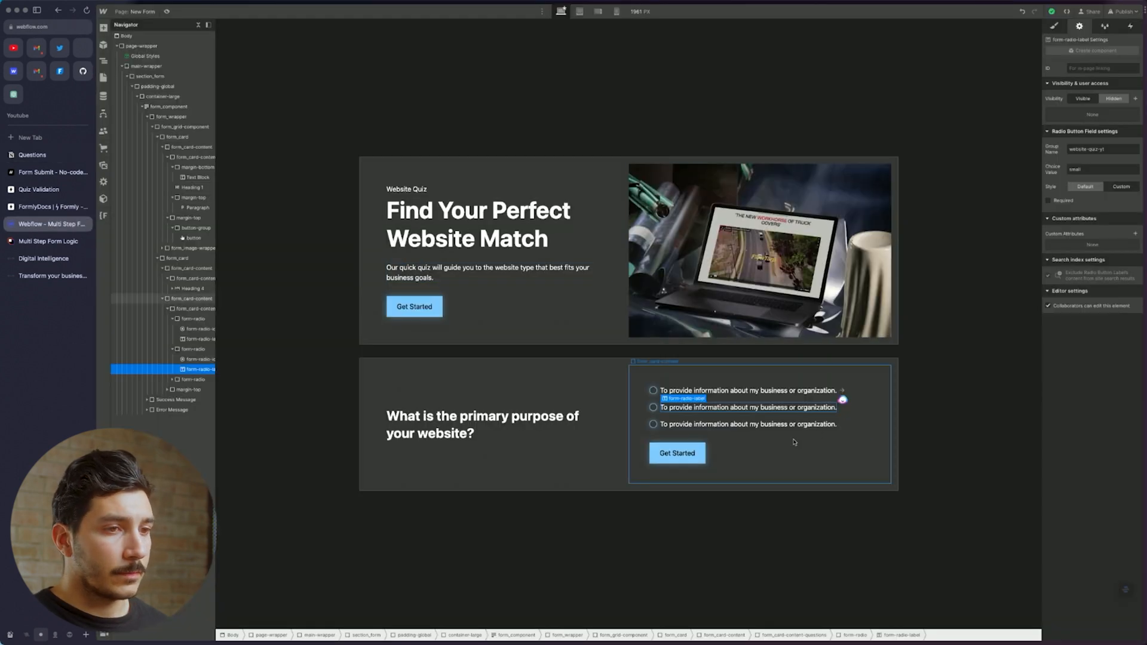
text(To sell products or services directly.)
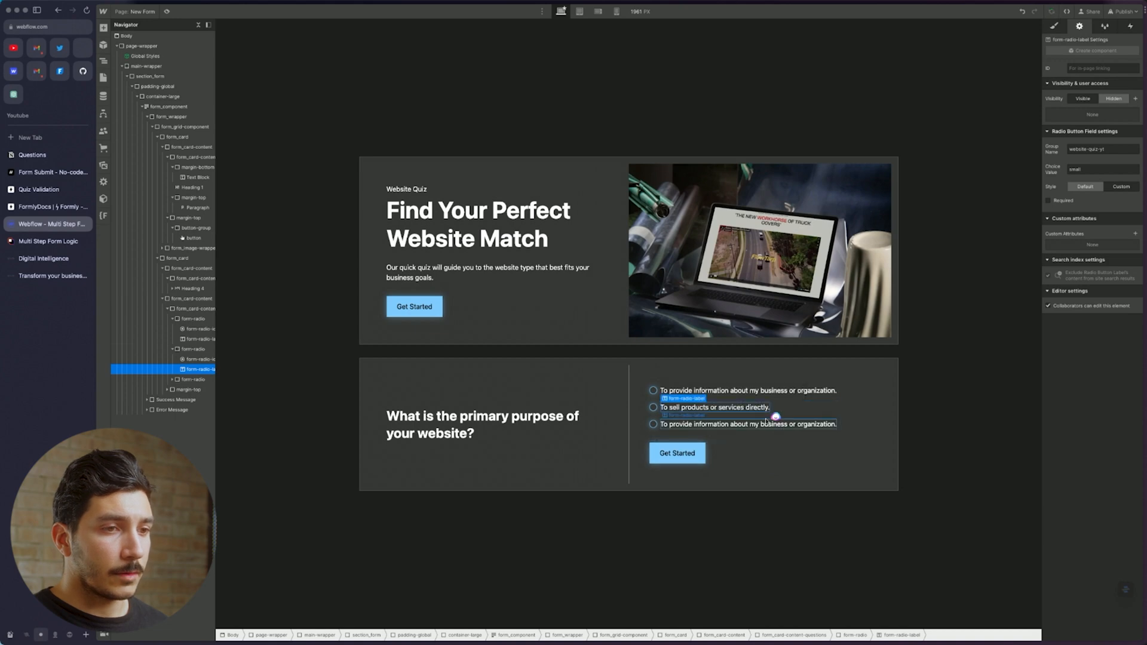
click(747, 425)
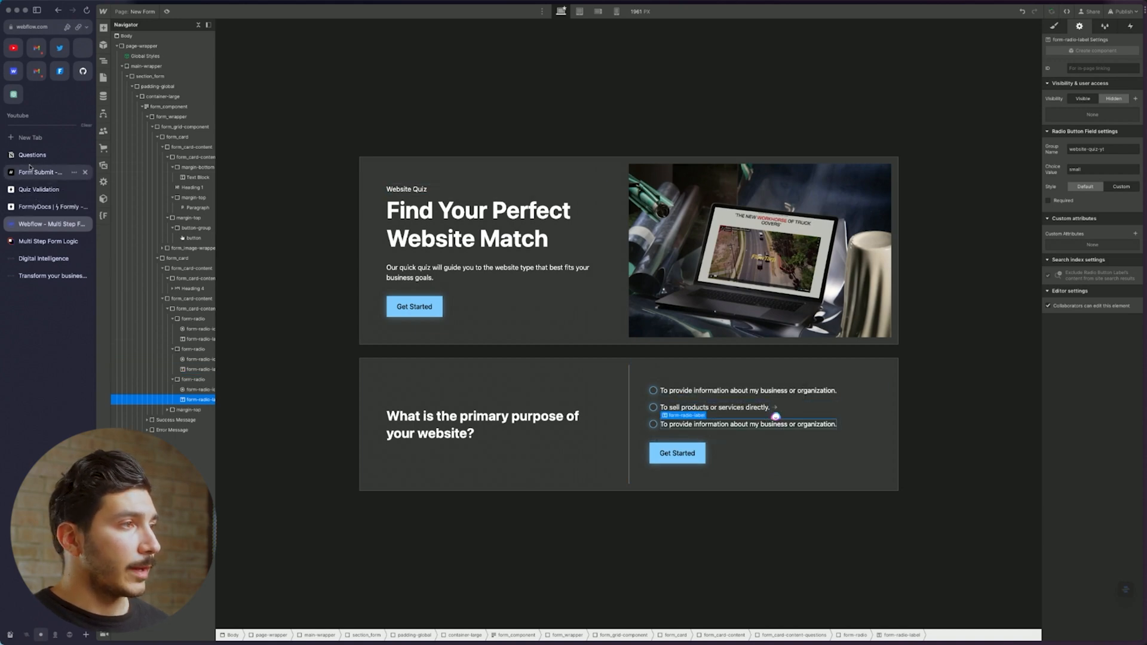
Copy the third Notion answer, 'To engage users with interactive features or applications.'
click(36, 207)
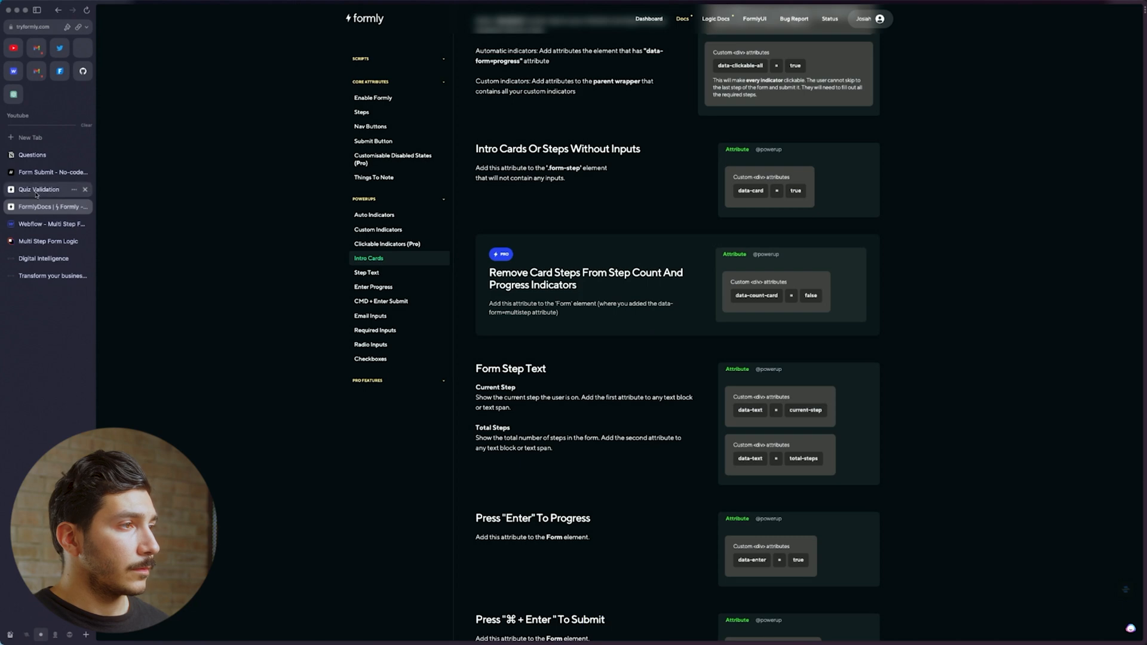
click(33, 155)
double_click(515, 142)
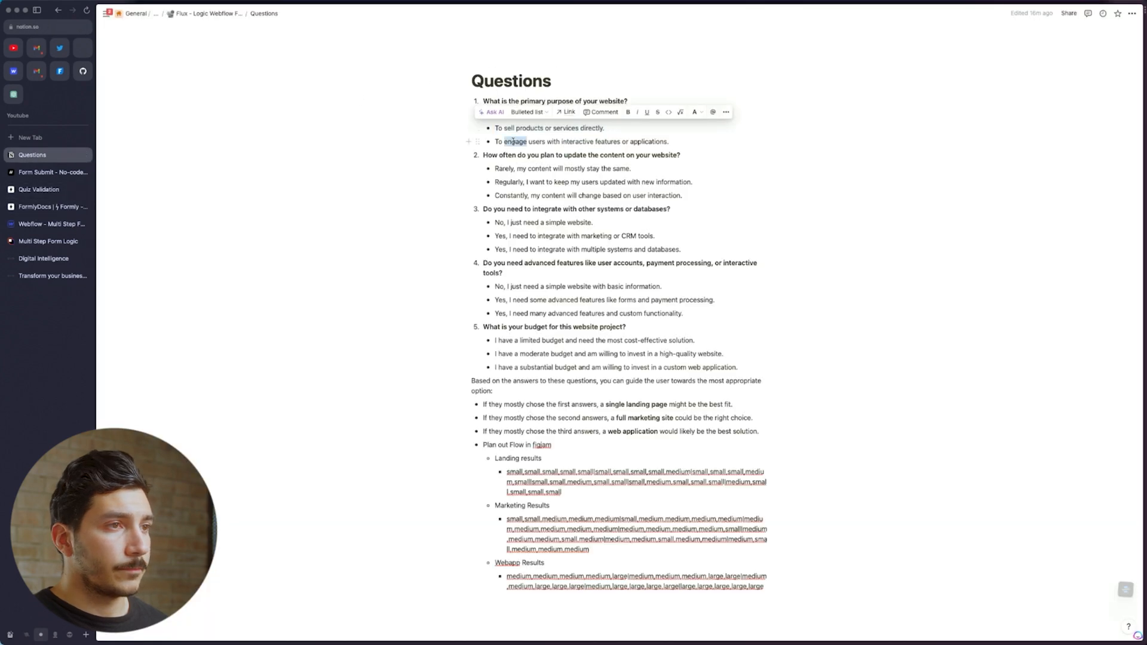
drag(668, 142, 491, 142)
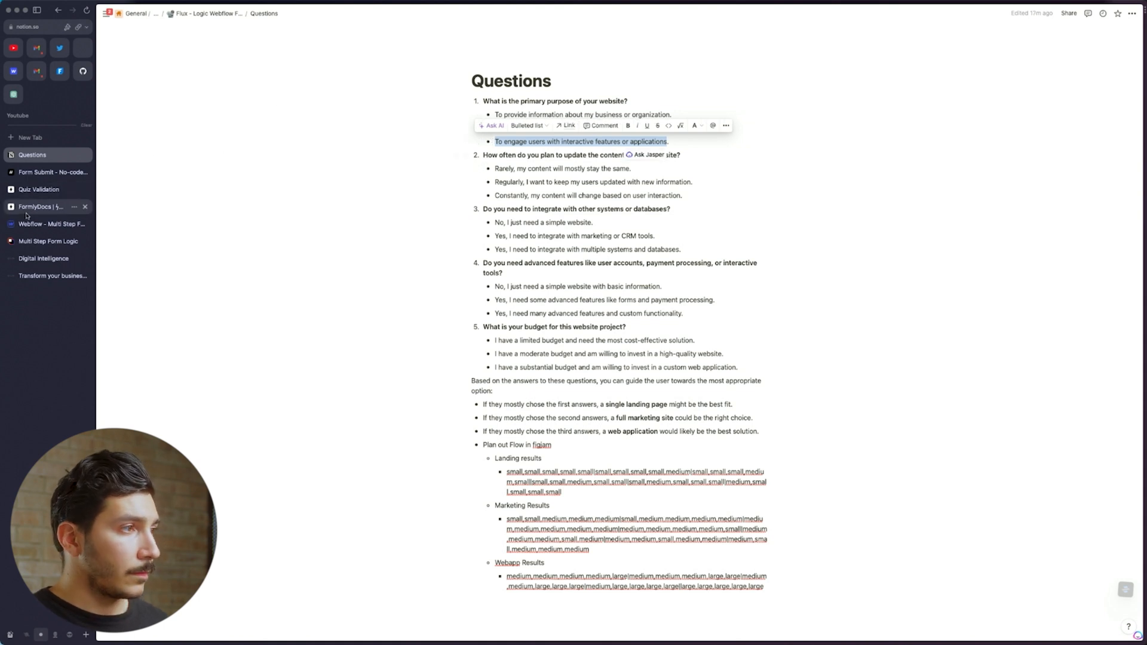
click(47, 224)
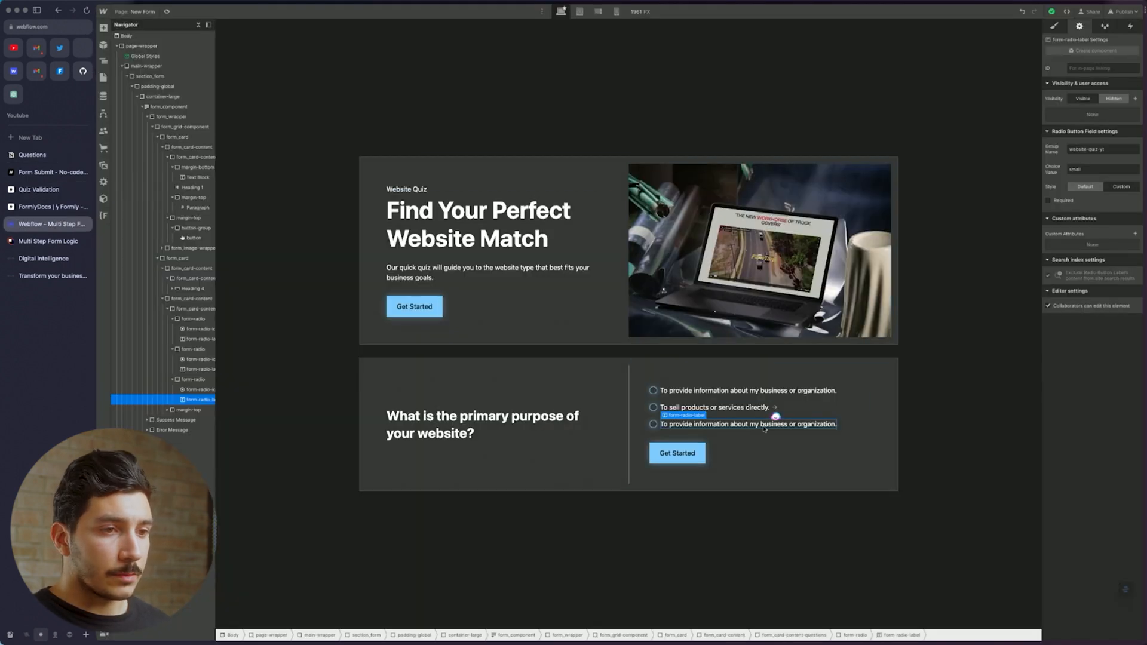
Replace the third answer's label with 'To engage users with interactive features or applications.'
double_click(766, 427)
key(super+v)
triple_click(767, 430)
key(super+v)
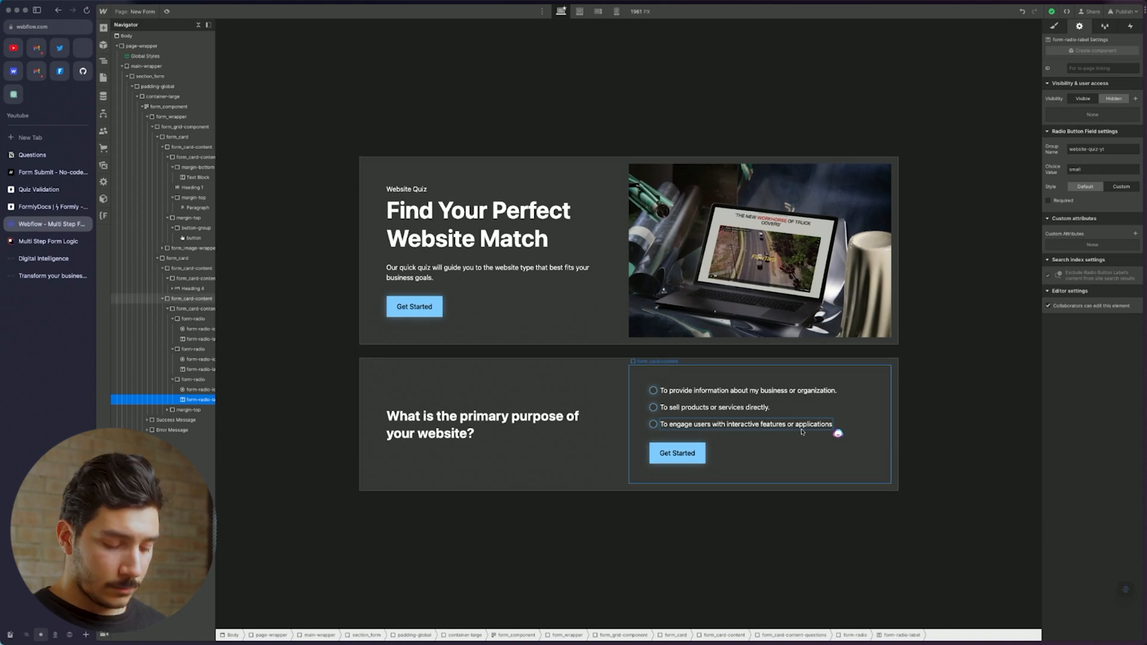
Add data-selected 'small' to the first answer, then reload the designer
click(783, 409)
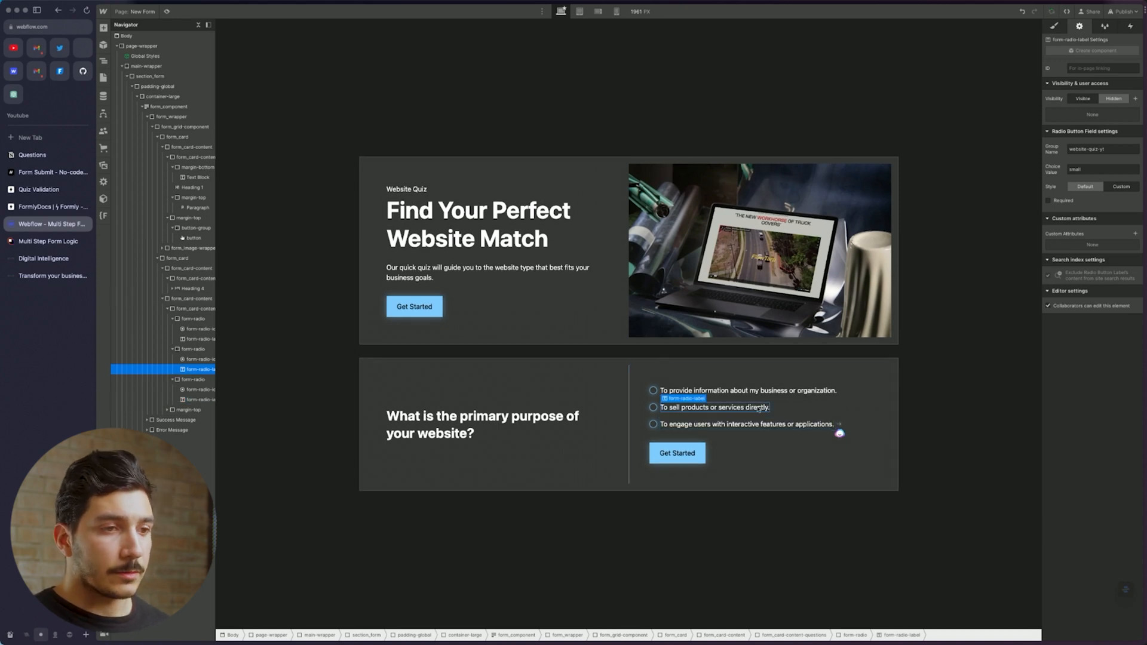
click(781, 410)
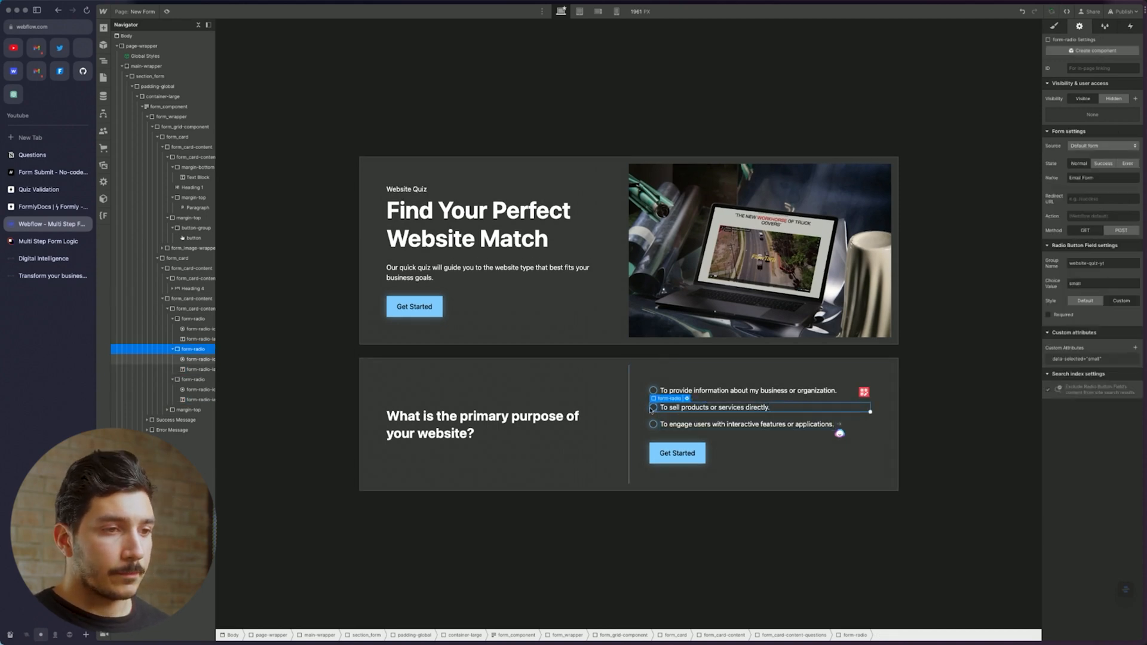
click(654, 408)
click(654, 391)
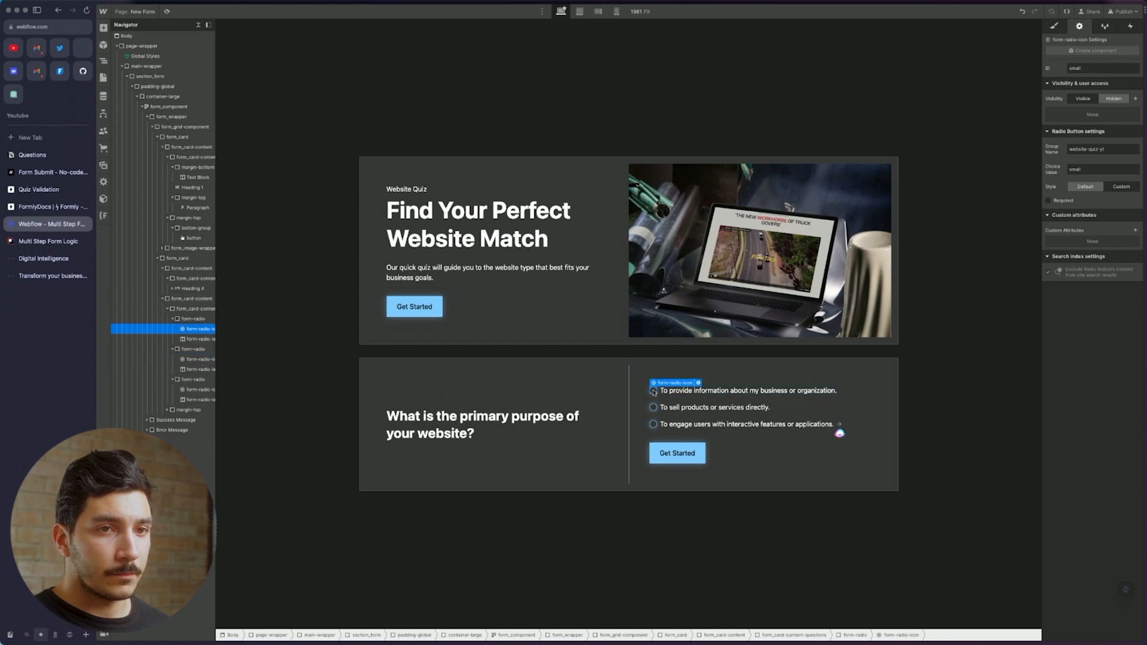
click(1136, 231)
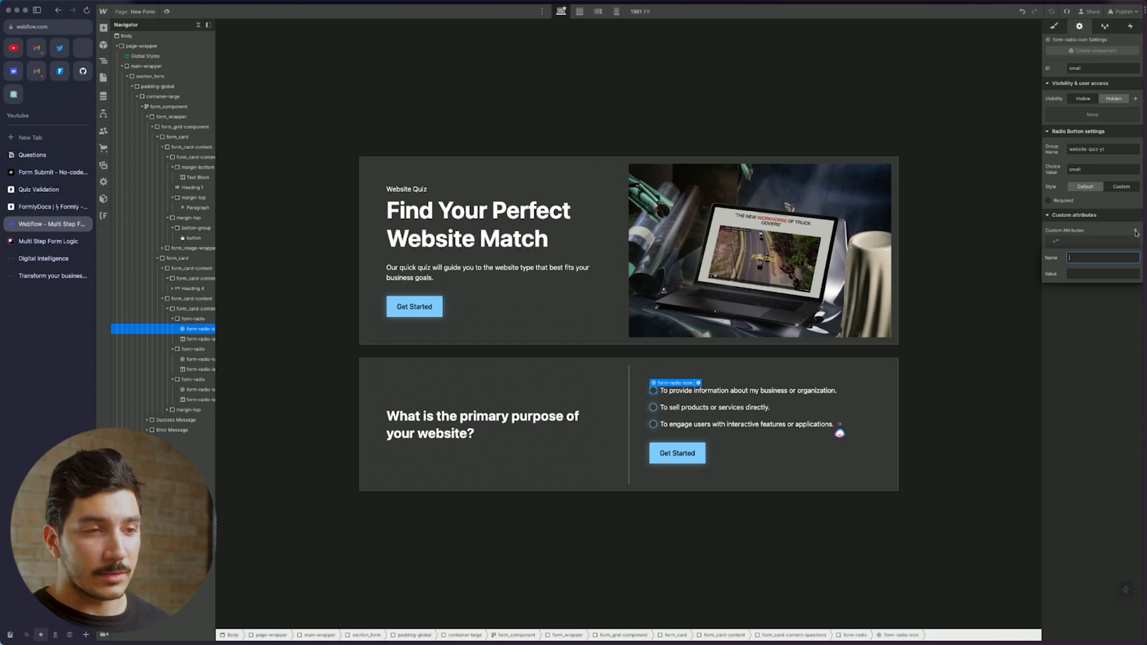
text(data)
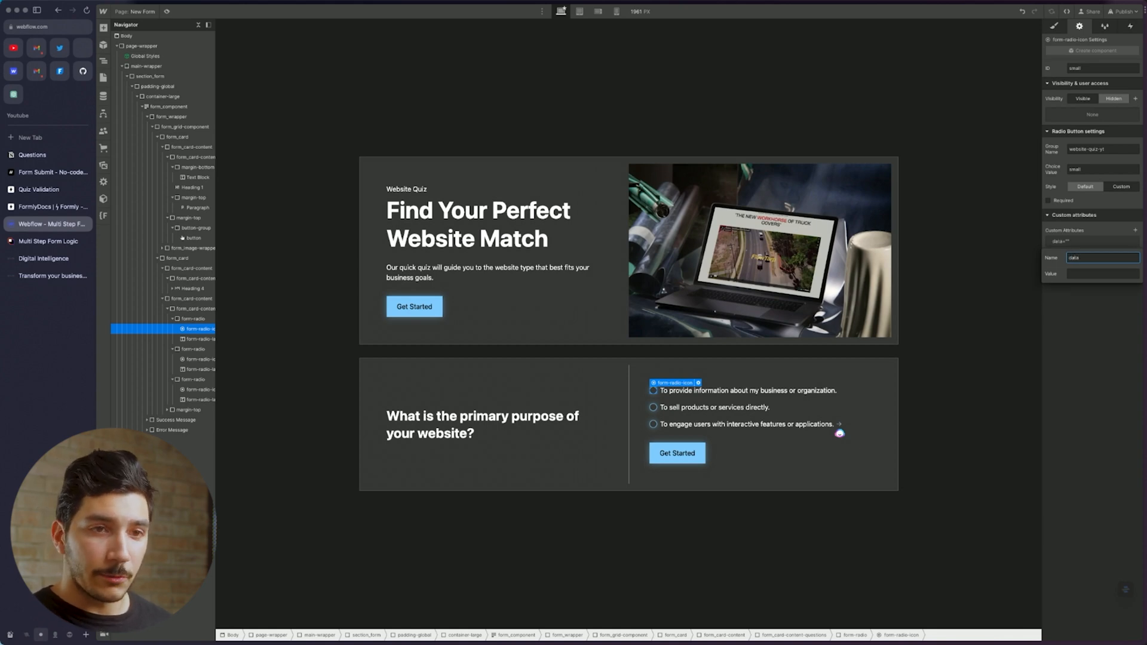
text(selected)
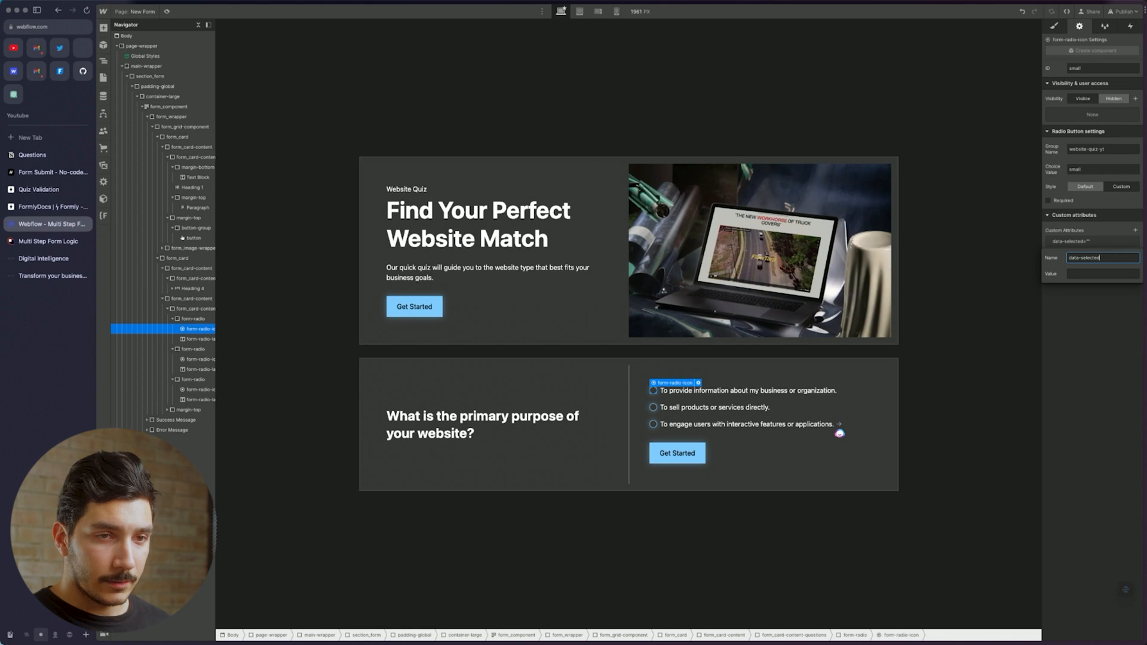
key(Tab)
text(small)
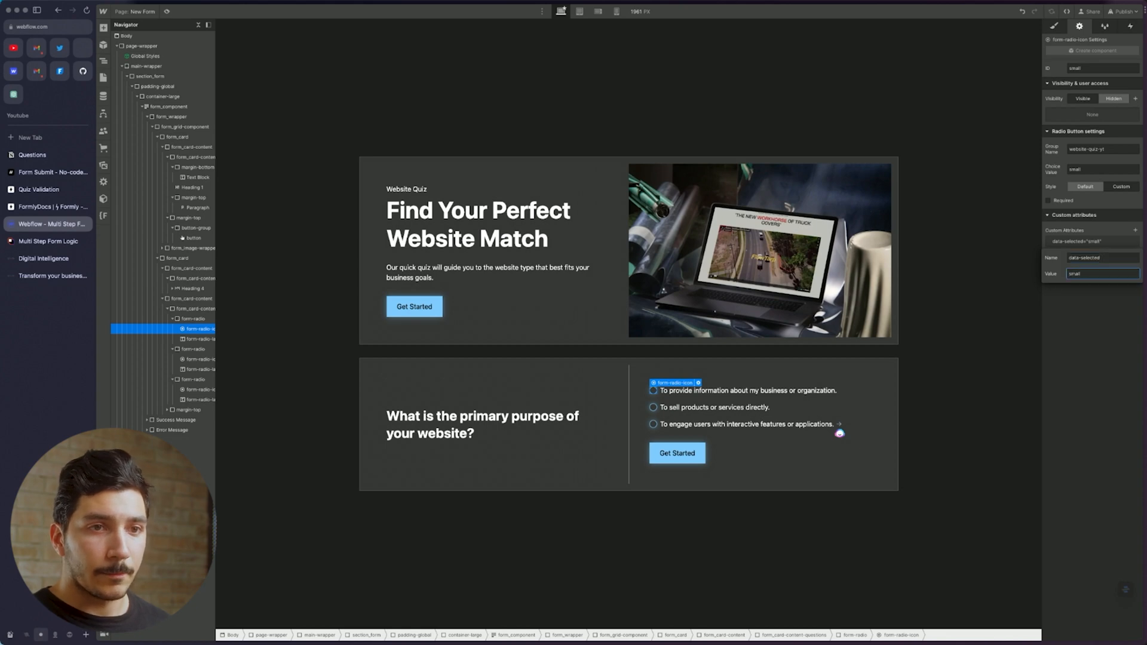
click(199, 359)
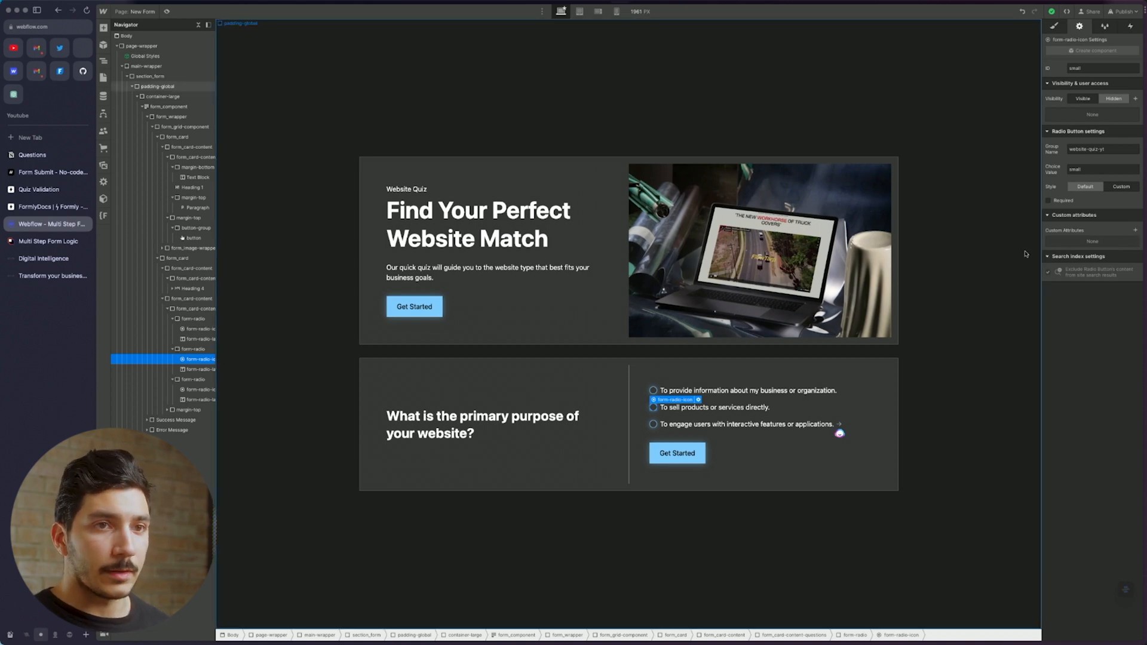
key(super+r)
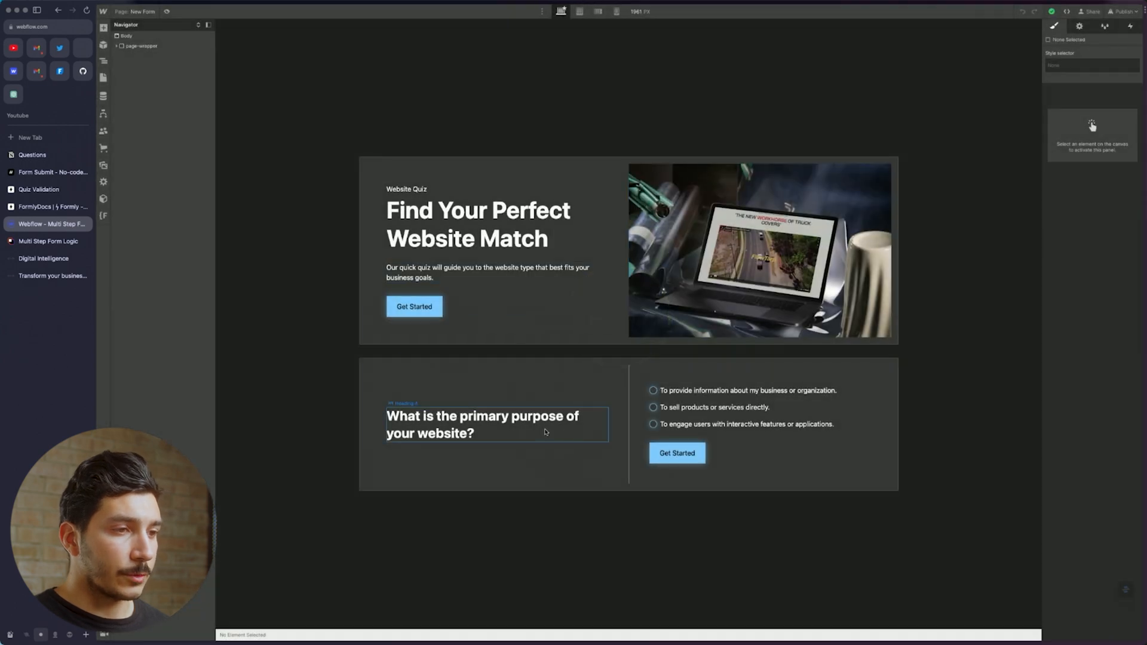
Give the second answer a data-selected attribute of 'medium'
click(653, 408)
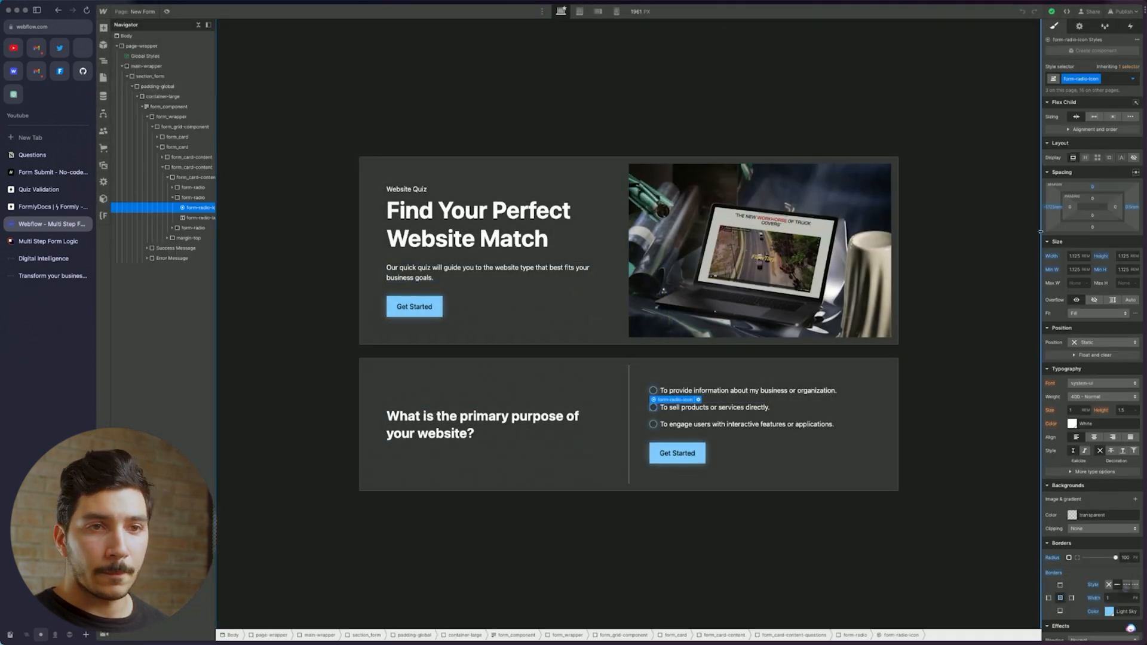
click(1079, 25)
click(1135, 230)
text(data-selected)
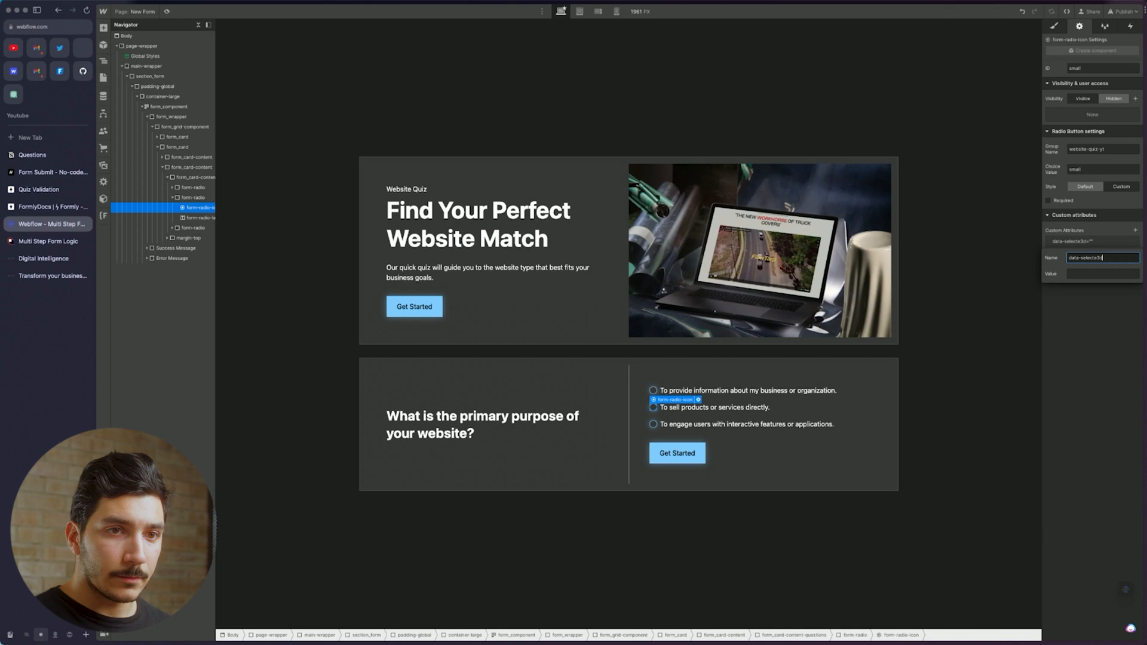
key(Tab)
text(med)
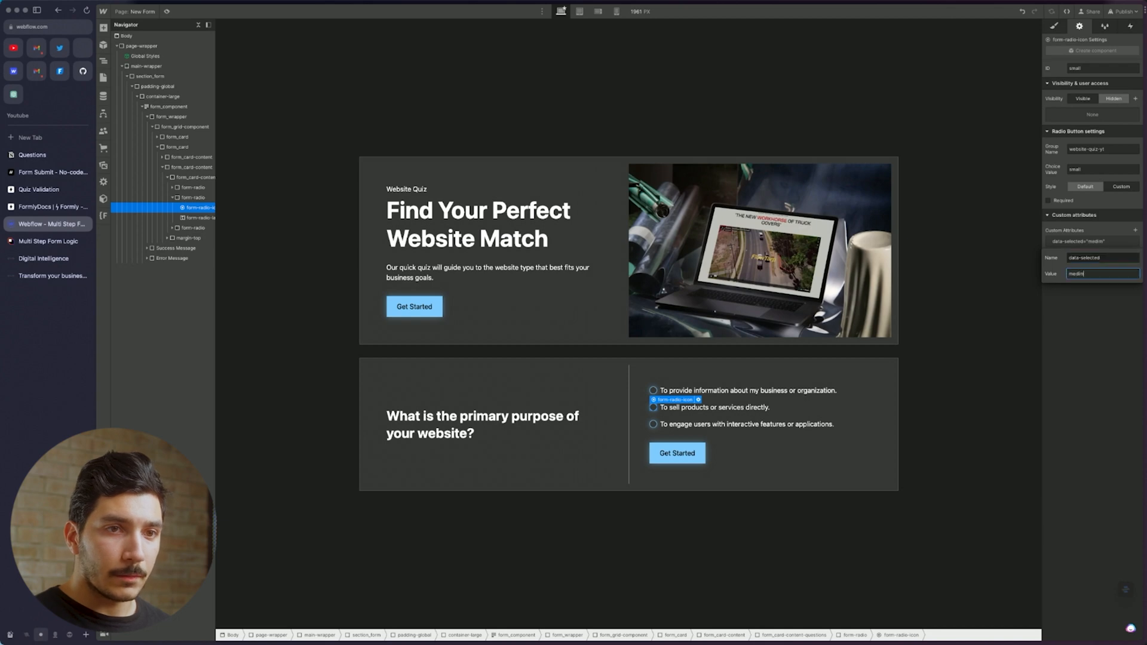
text(ium)
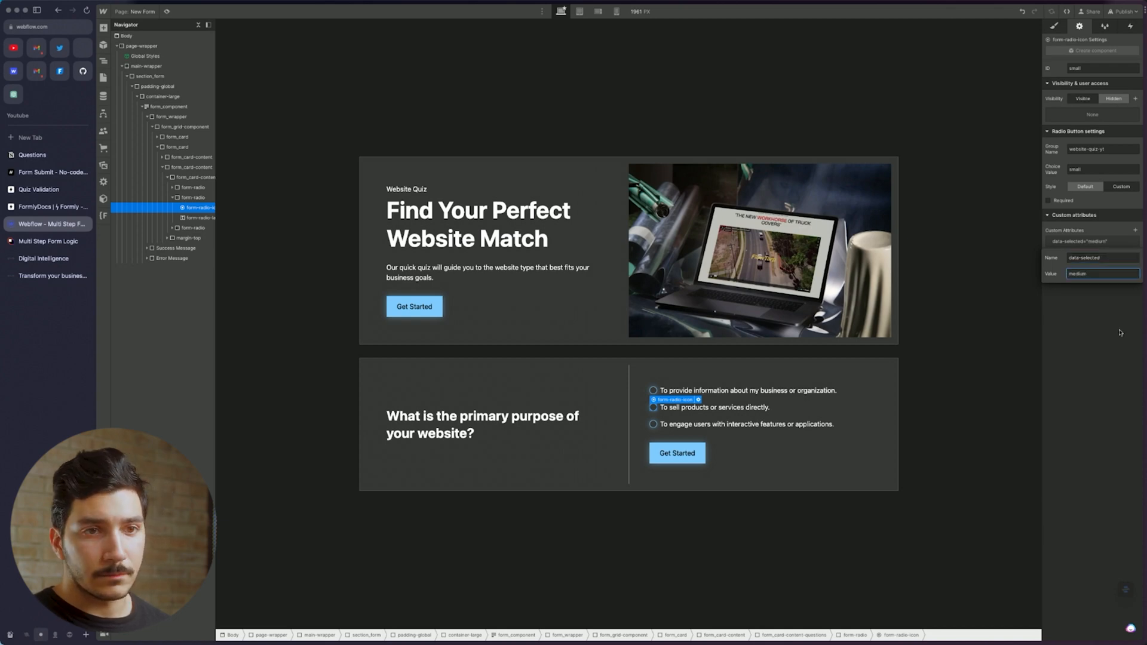
key(Return)
Give the third answer data-selected 'large' and recheck the first answer option
click(654, 425)
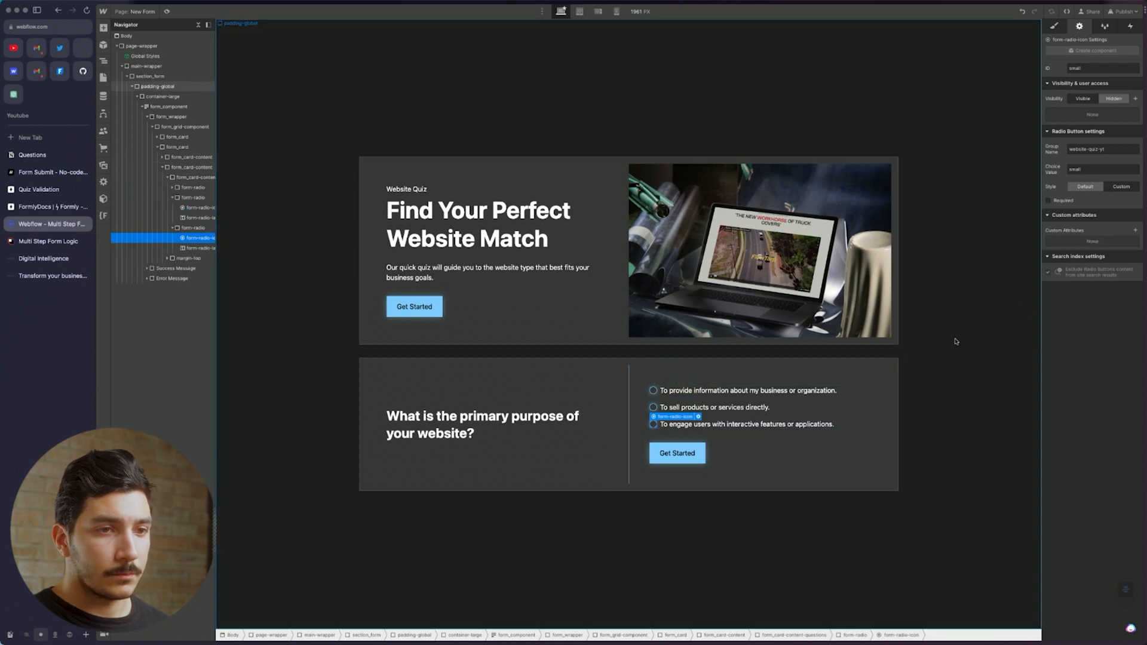
click(1135, 231)
text(dat)
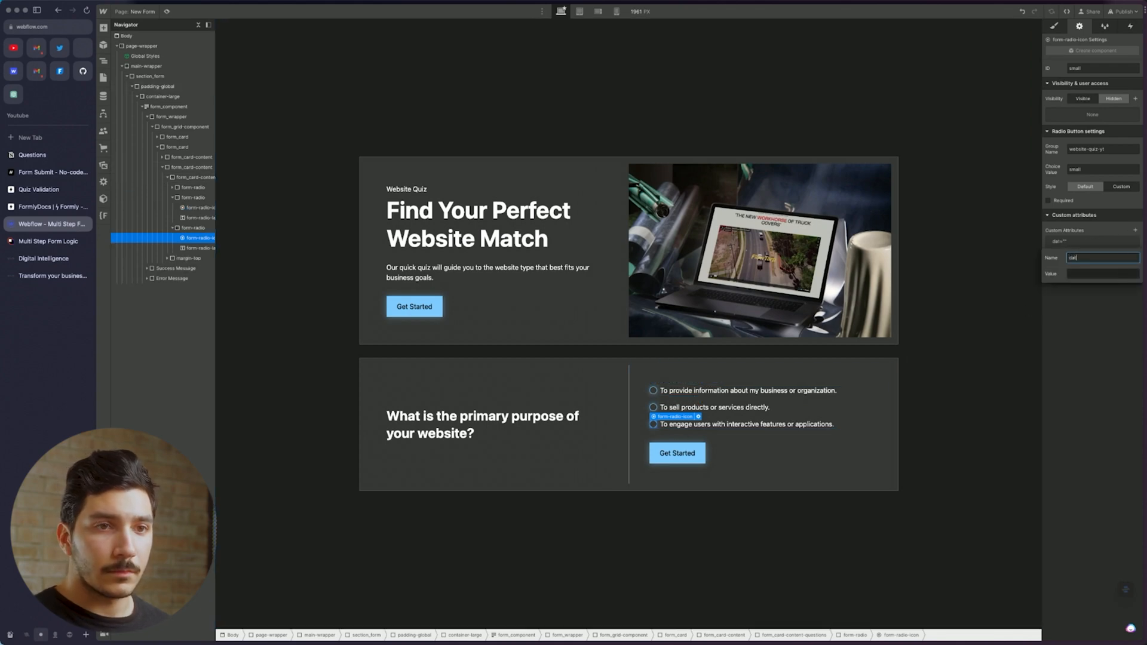
text(a-selected)
key(Tab)
key(Return)
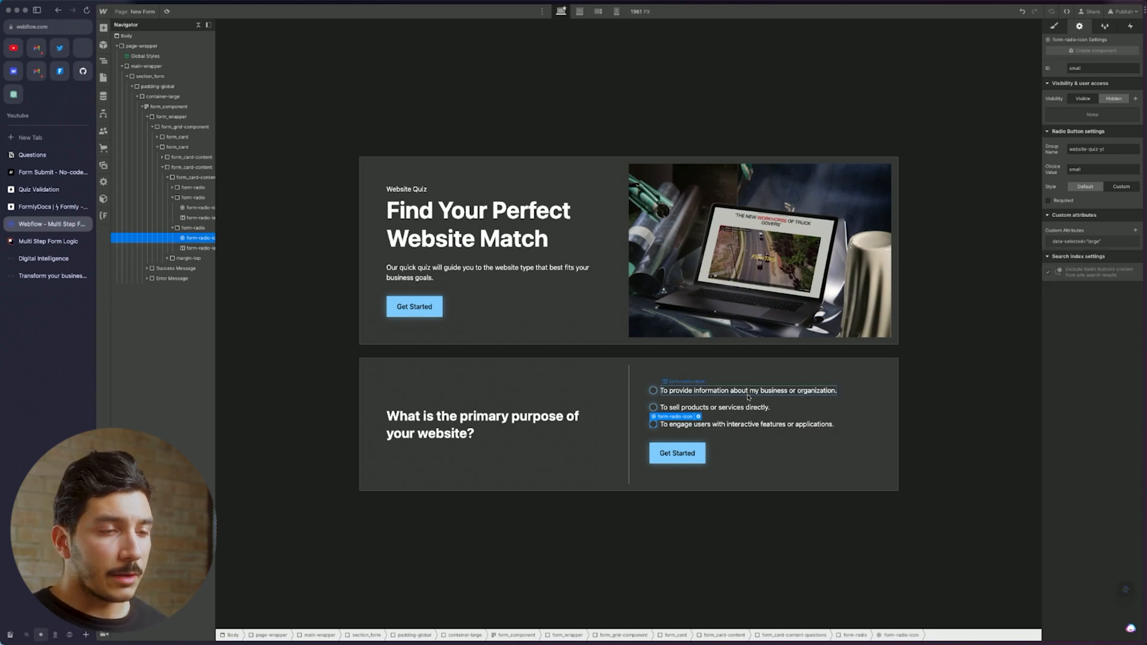
click(840, 400)
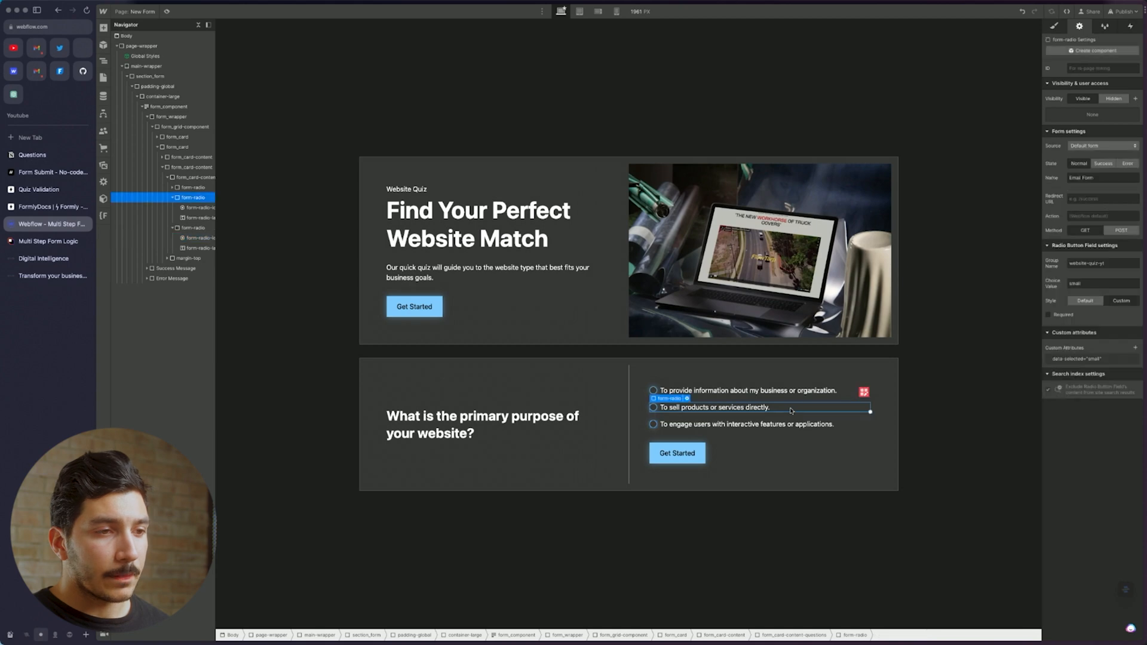
click(843, 395)
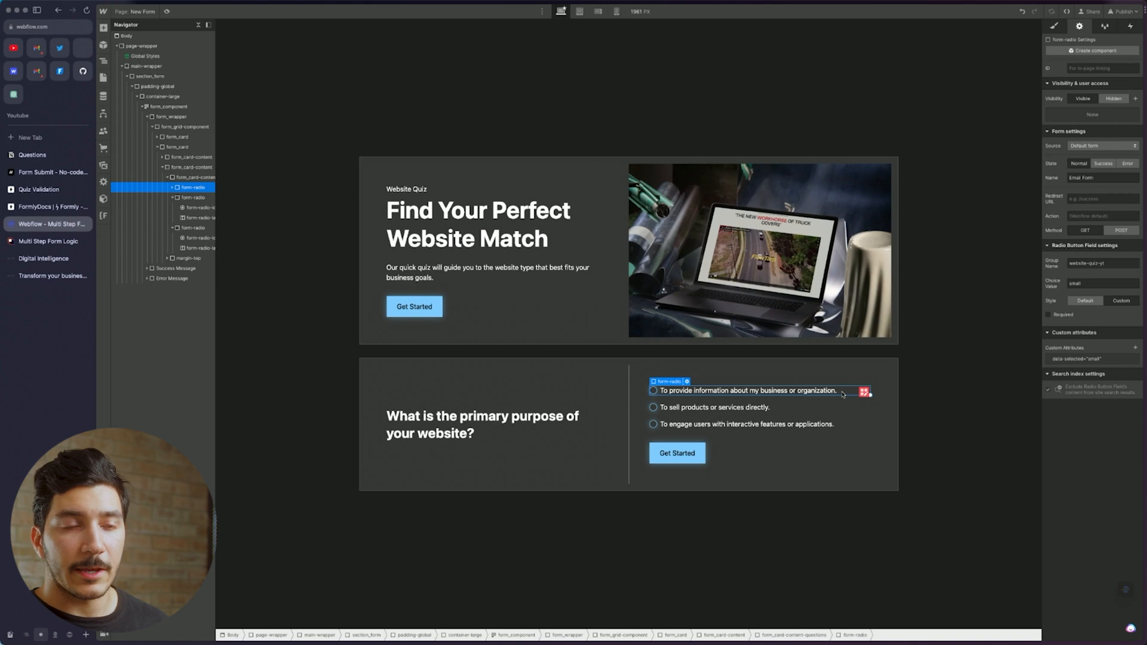
click(681, 454)
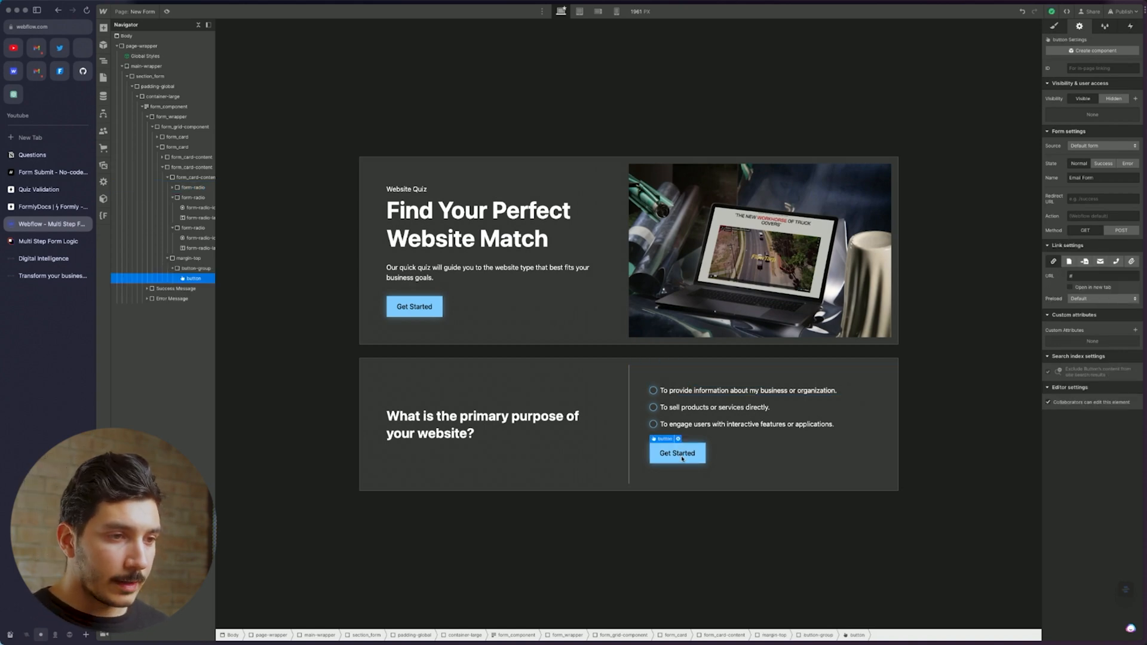
Duplicate the Get Started button and style the first one with is-secondary and is-small
key(super+d)
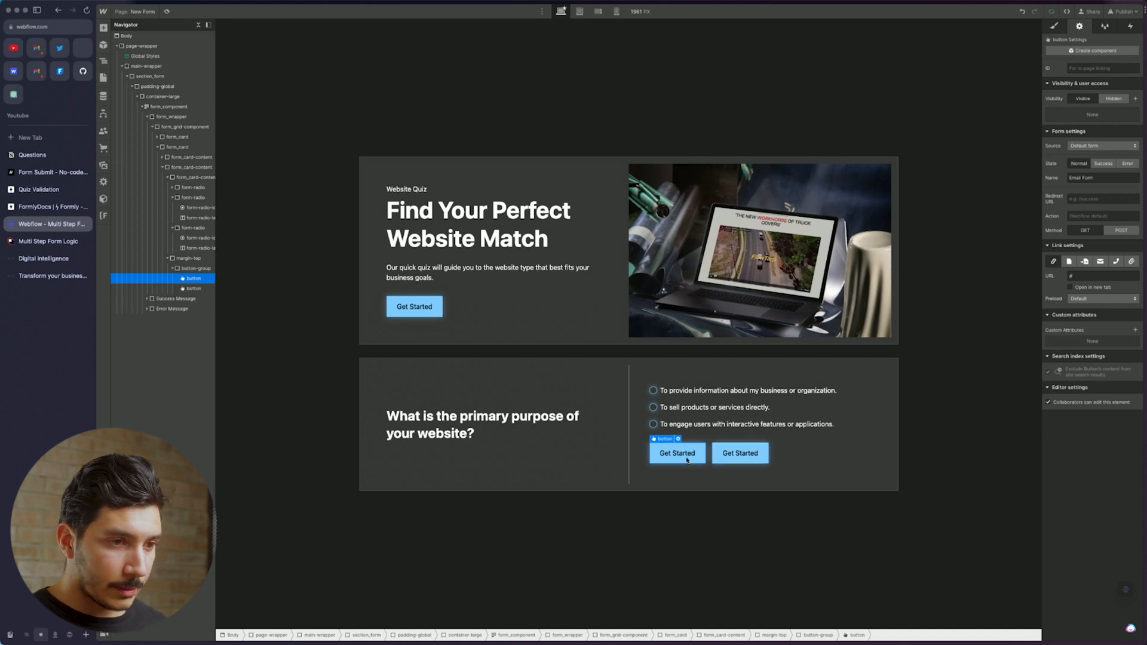
click(1055, 25)
click(1105, 80)
click(1093, 129)
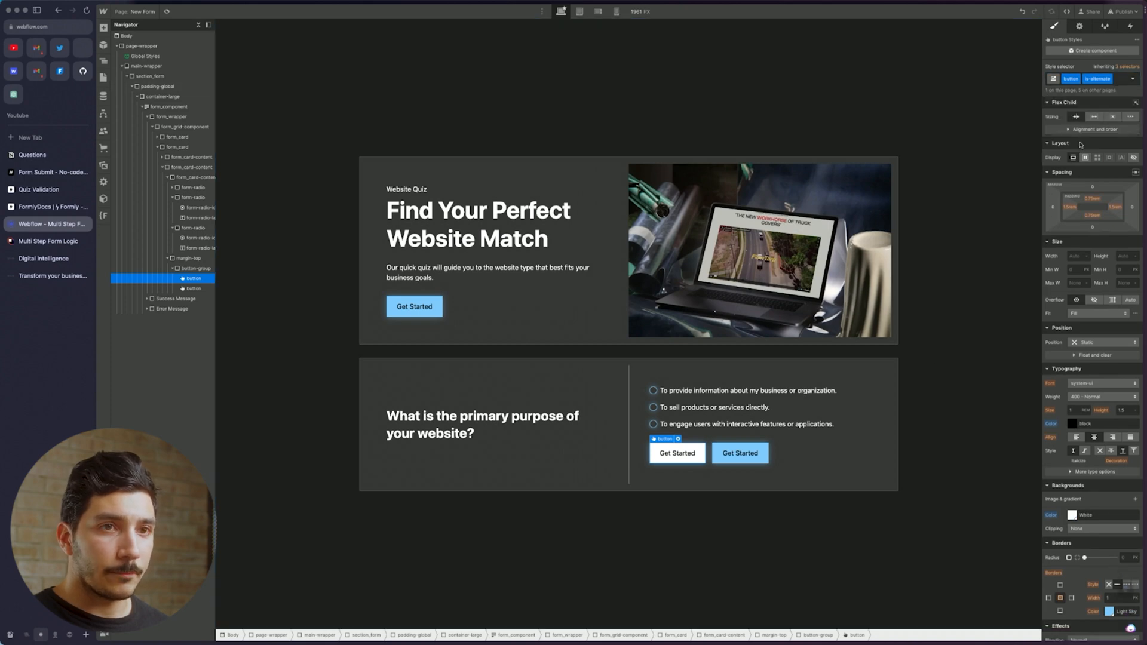
click(1120, 81)
click(1071, 140)
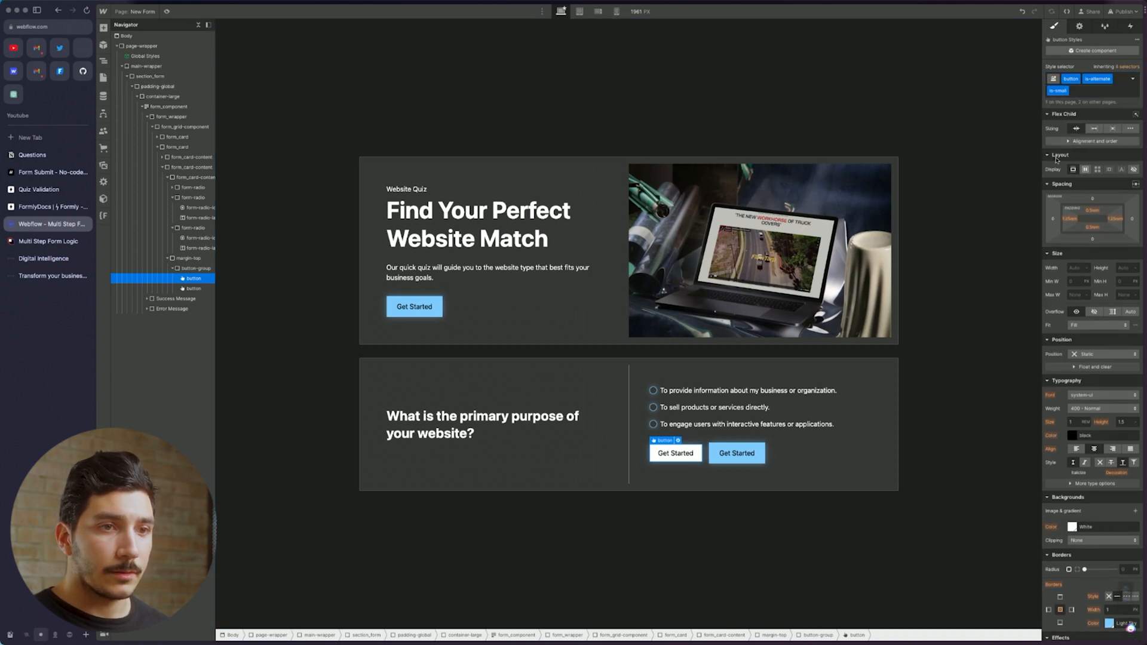
click(1066, 91)
click(1062, 122)
click(1099, 80)
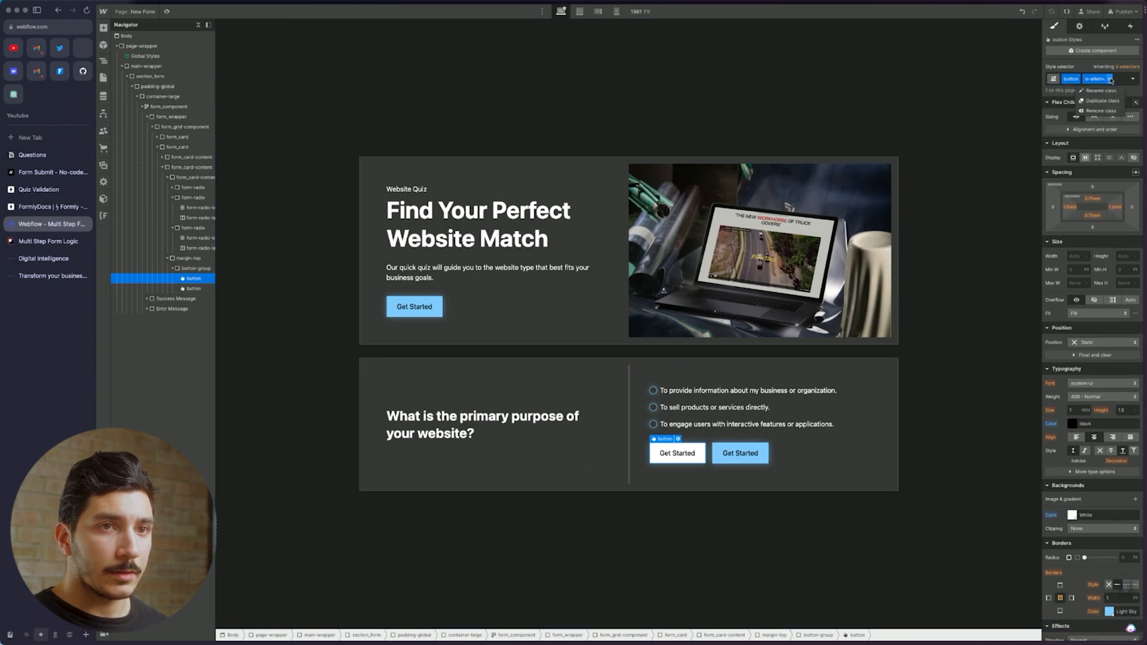
click(1092, 111)
click(1098, 80)
text(is-)
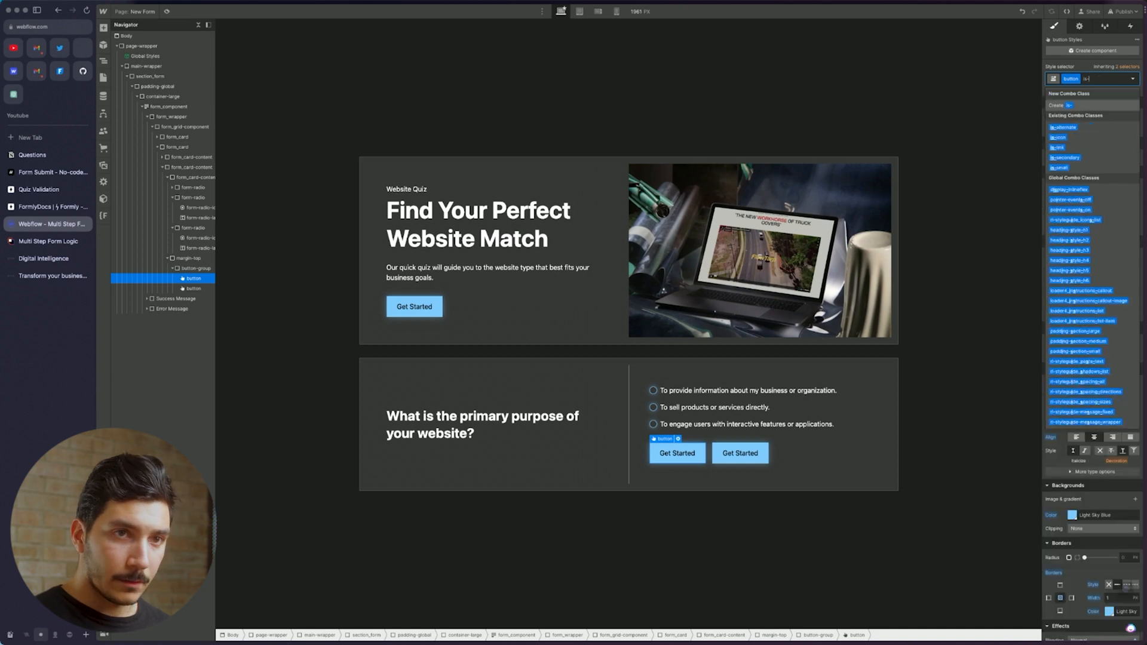
click(1065, 158)
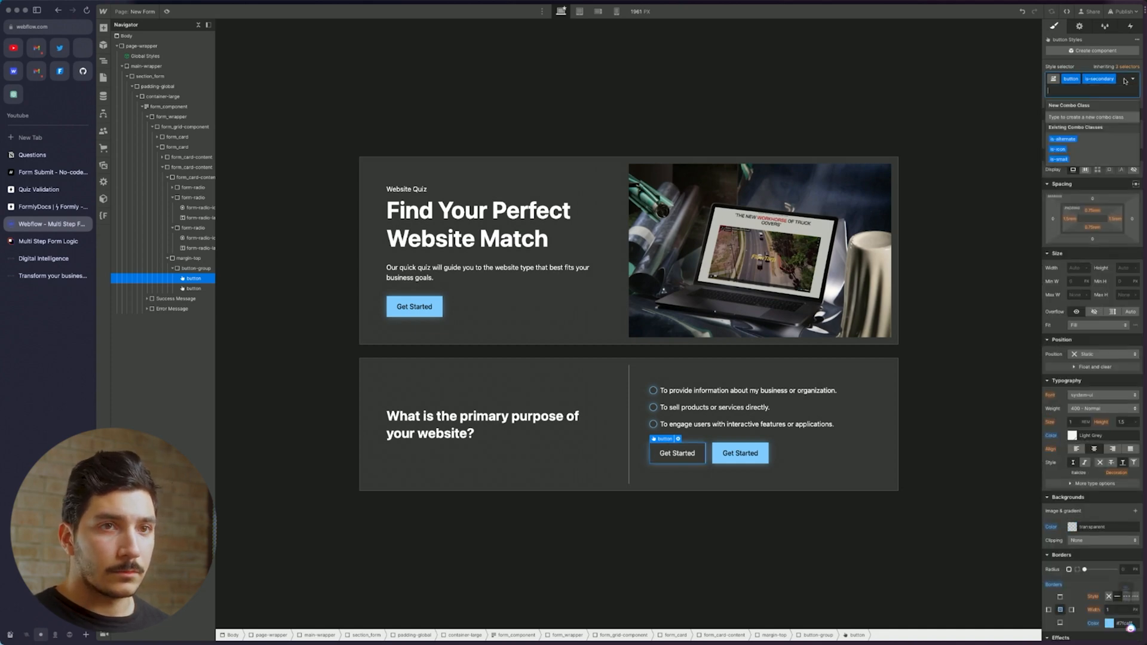
click(1059, 159)
Give the second button the is-secondary and is-small combo classes too
click(767, 453)
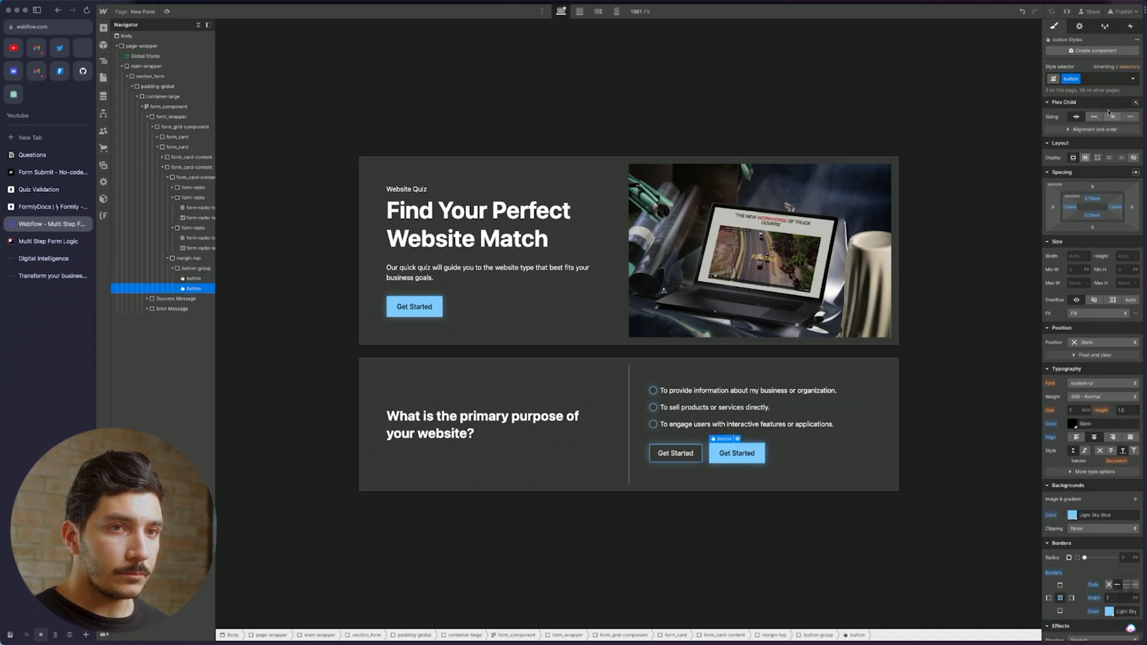
click(1099, 79)
click(1065, 157)
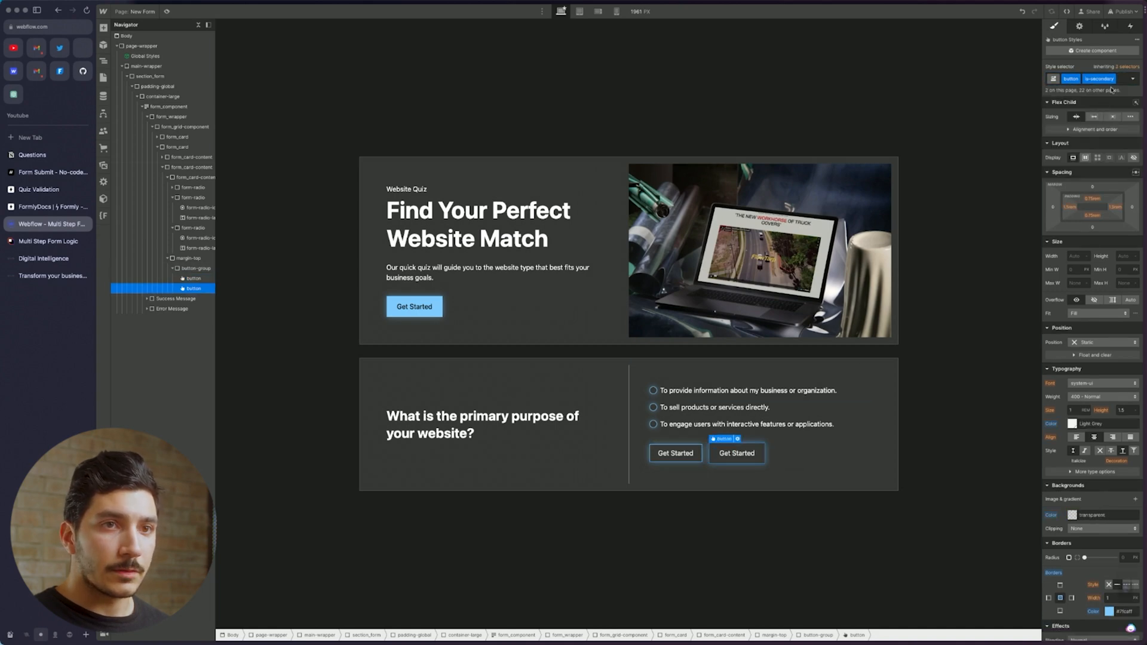
click(1059, 159)
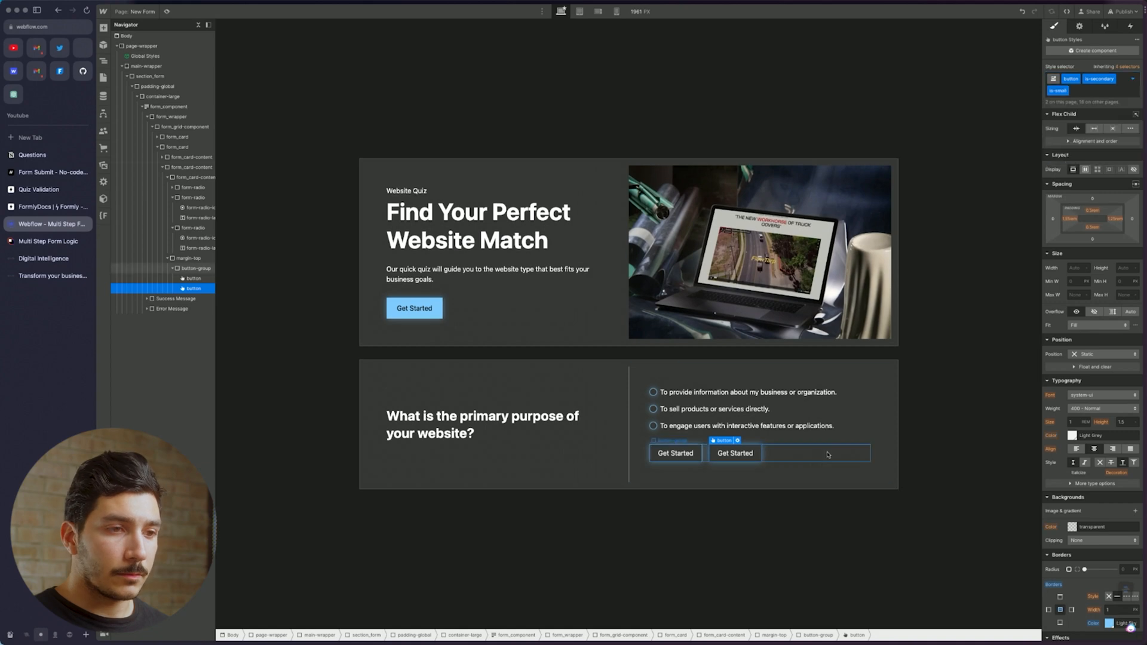
Relabel the two buttons 'Back' and 'Next'
double_click(677, 454)
text(Back)
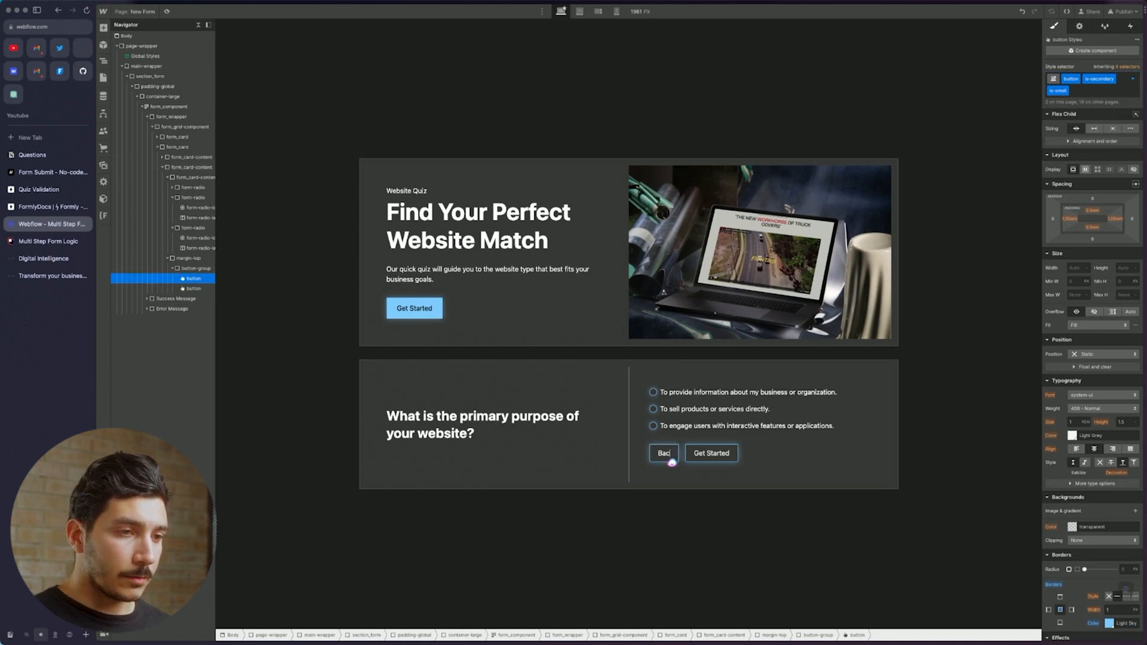
click(708, 455)
double_click(716, 456)
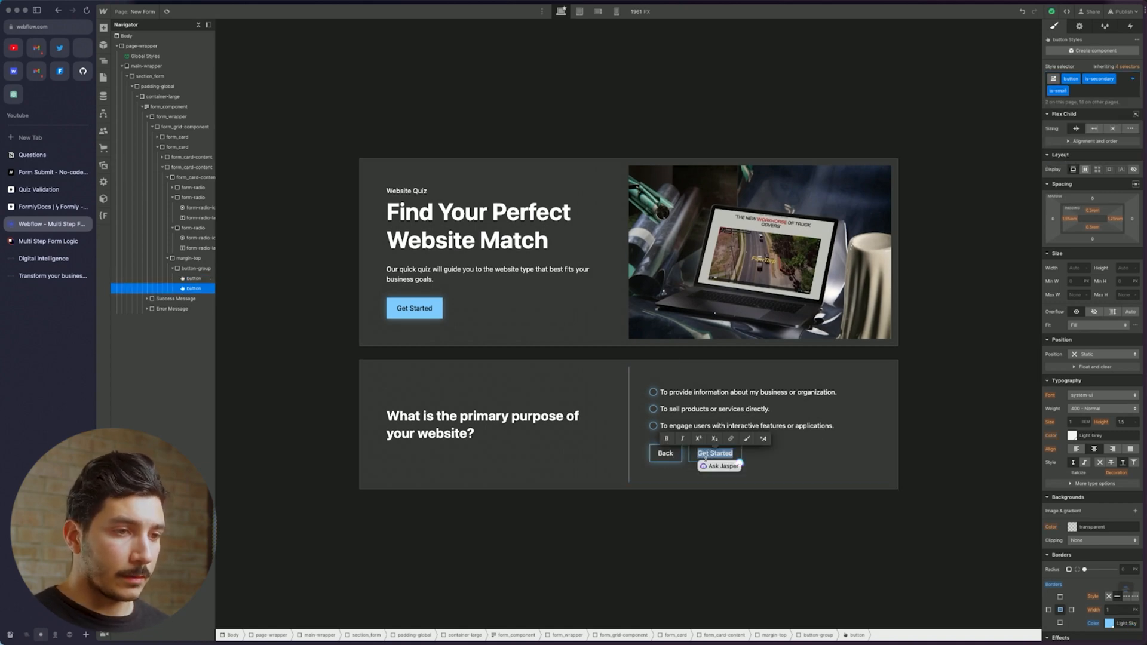
text(Next)
click(735, 434)
click(709, 455)
click(768, 457)
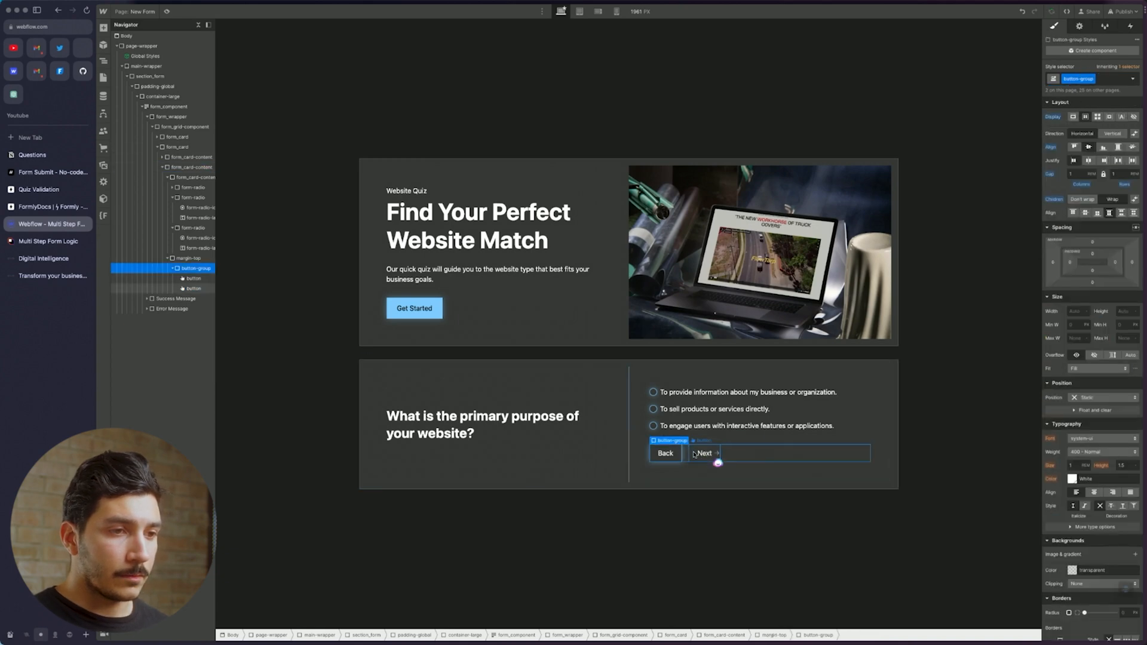
click(695, 455)
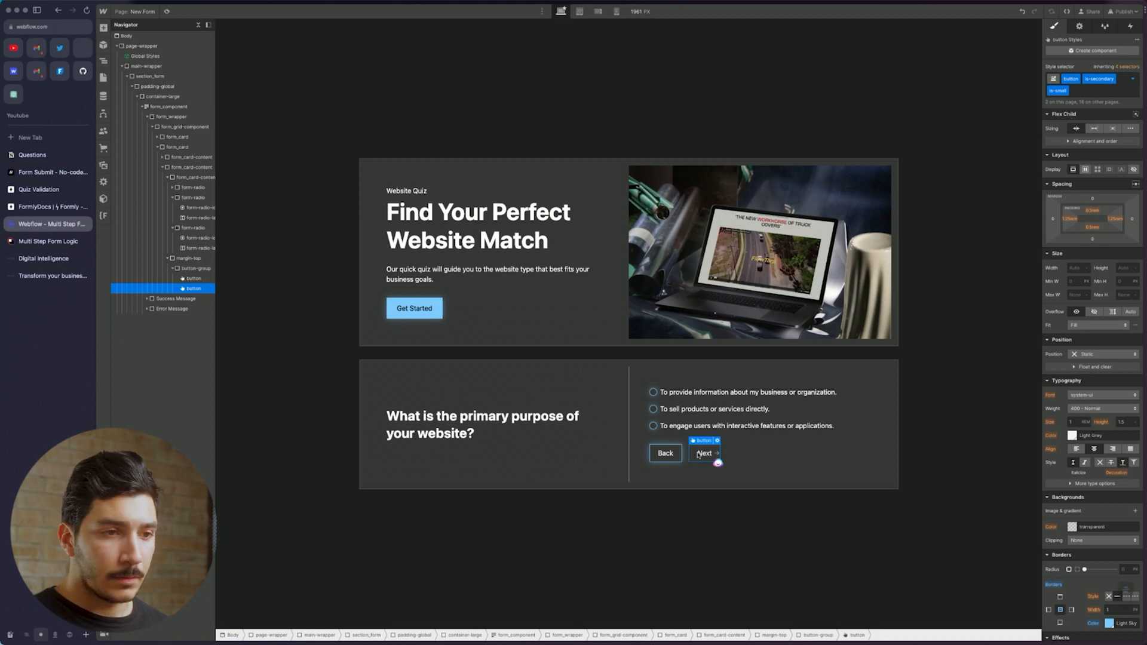
click(760, 467)
click(662, 455)
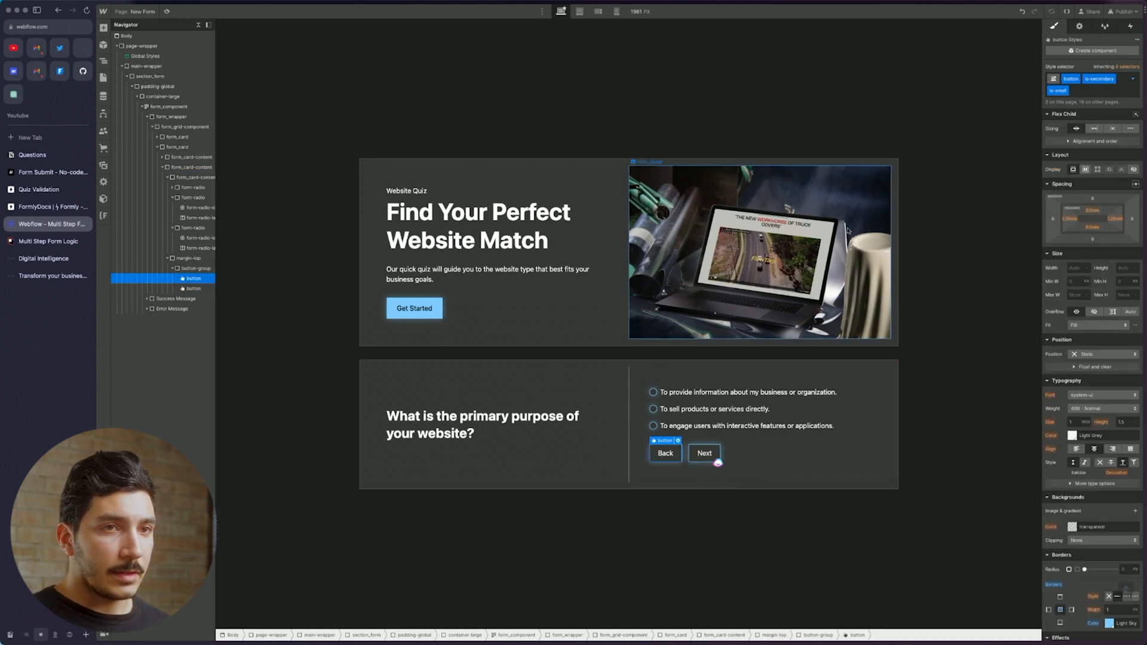
click(1078, 27)
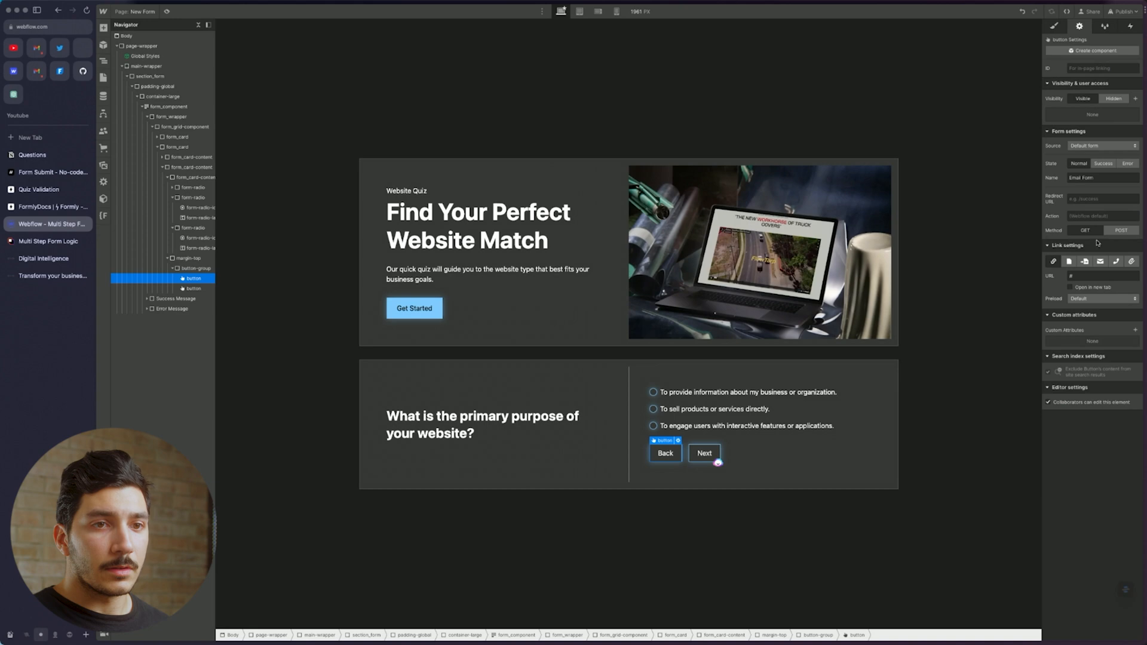
Add custom attribute data-form = back-btn to the Back button
click(1136, 330)
text(data-f)
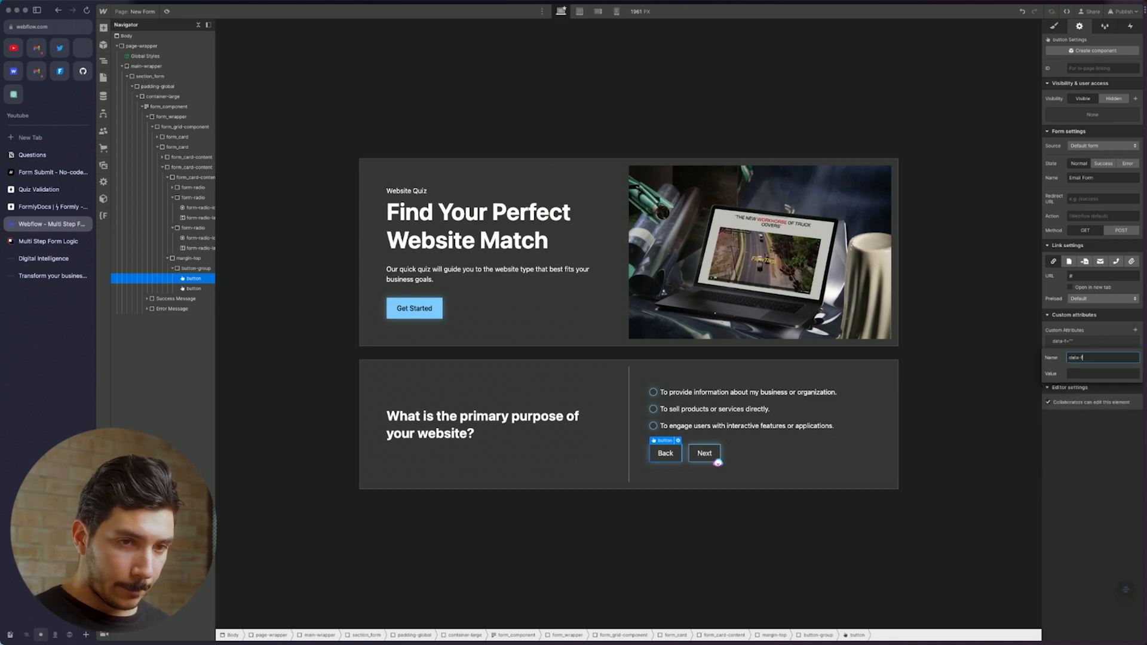
text(orm)
key(Tab)
text(bac)
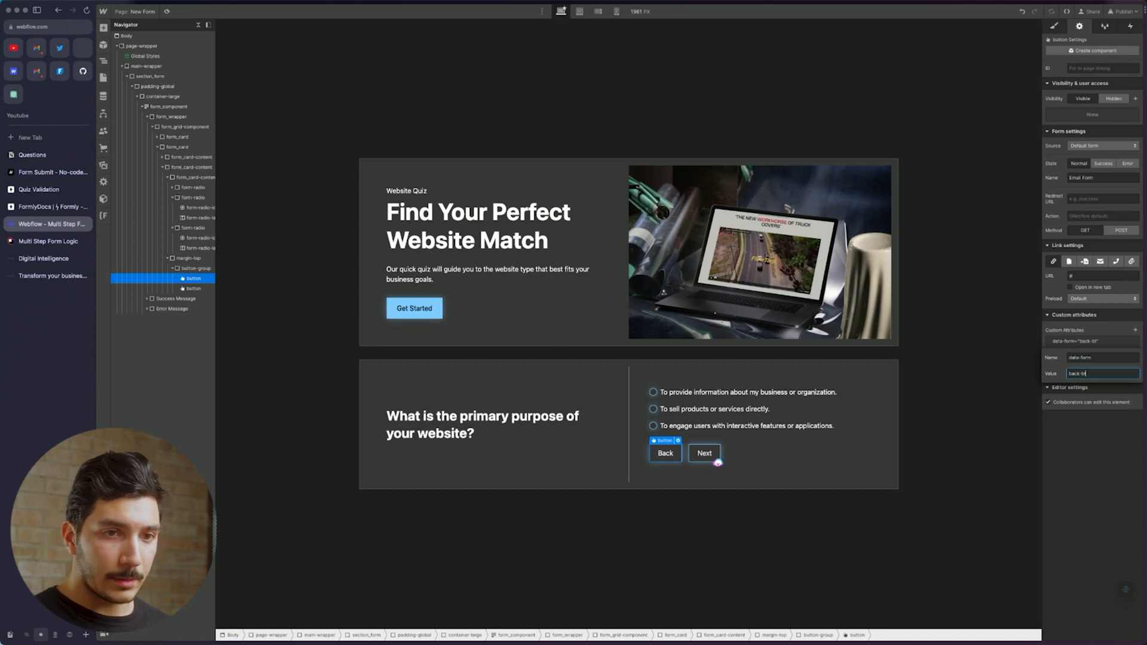
Add custom attribute data-form = next-btn to the Next button
click(715, 455)
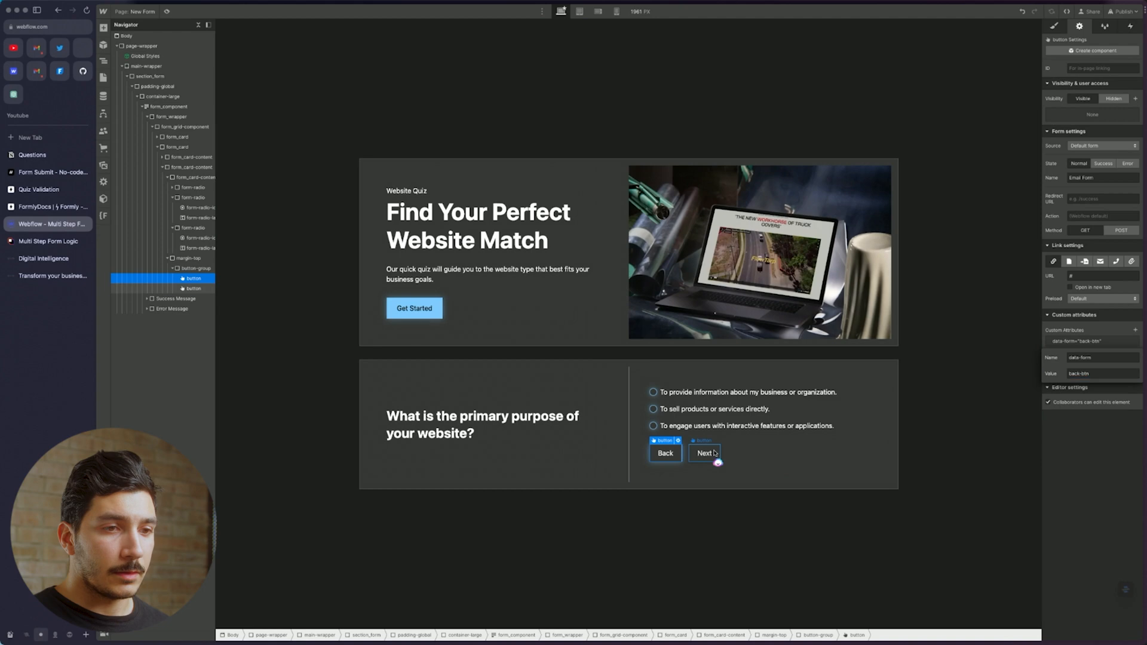
click(1135, 330)
text(data-form)
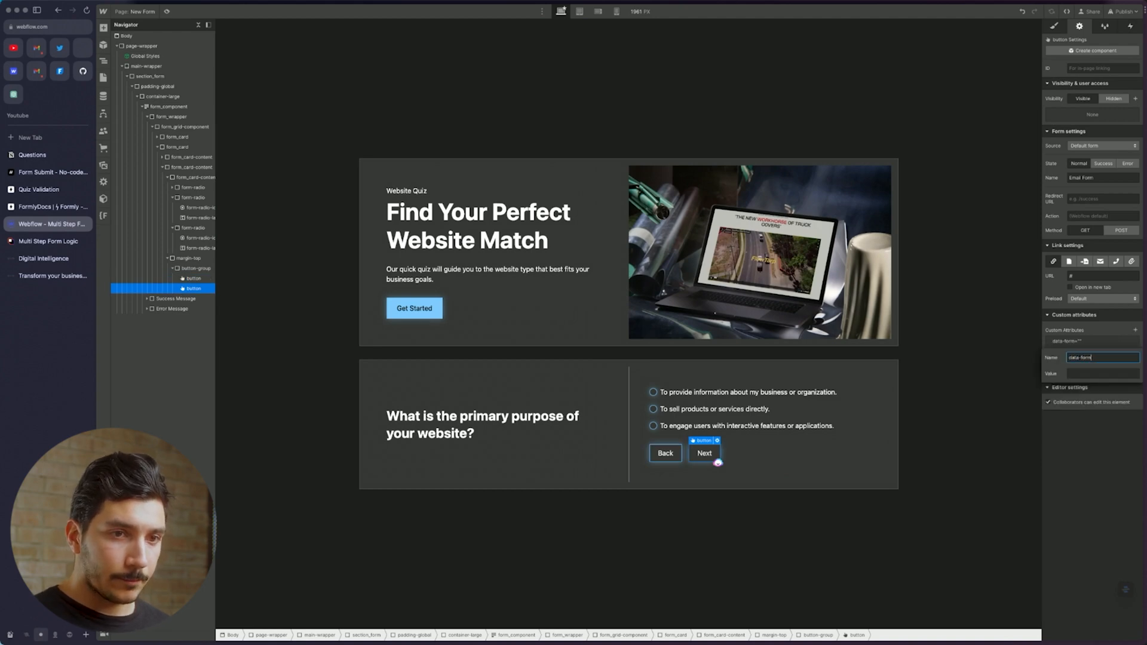
key(Tab)
text(ne)
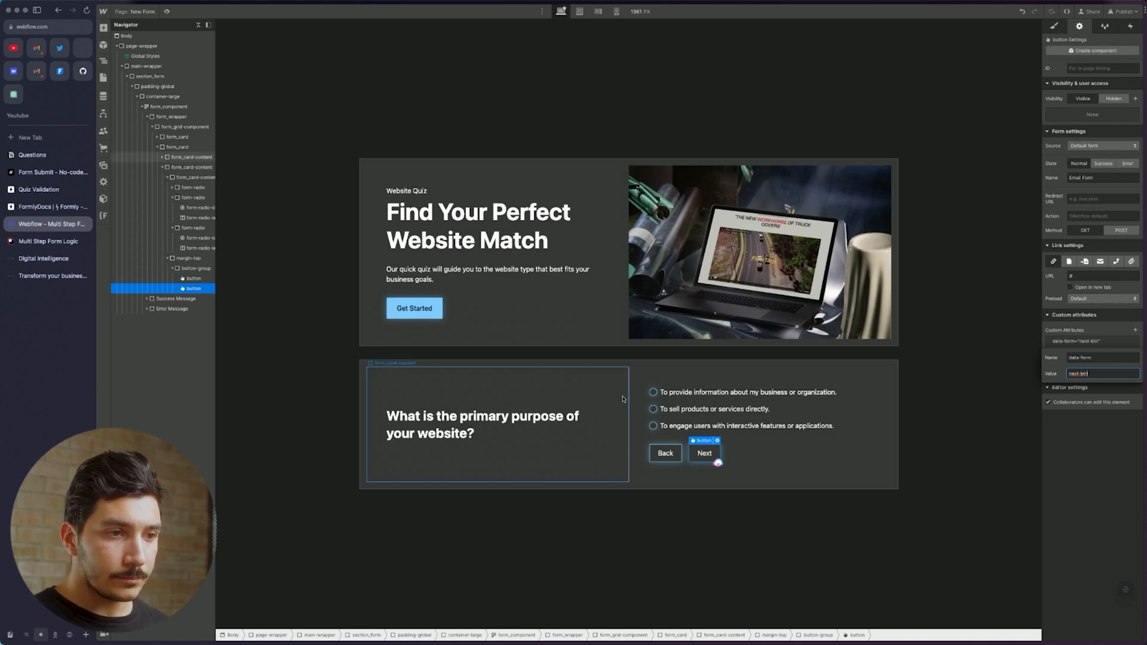
click(660, 396)
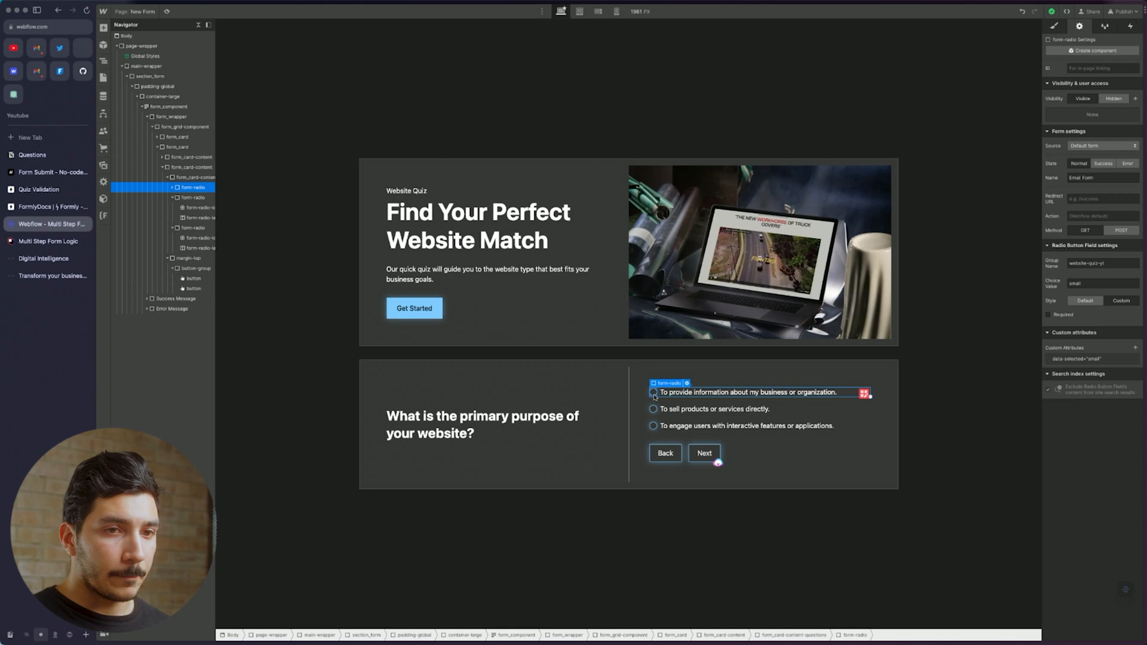
Mark the first and second answer options as required
click(655, 394)
click(661, 395)
click(659, 397)
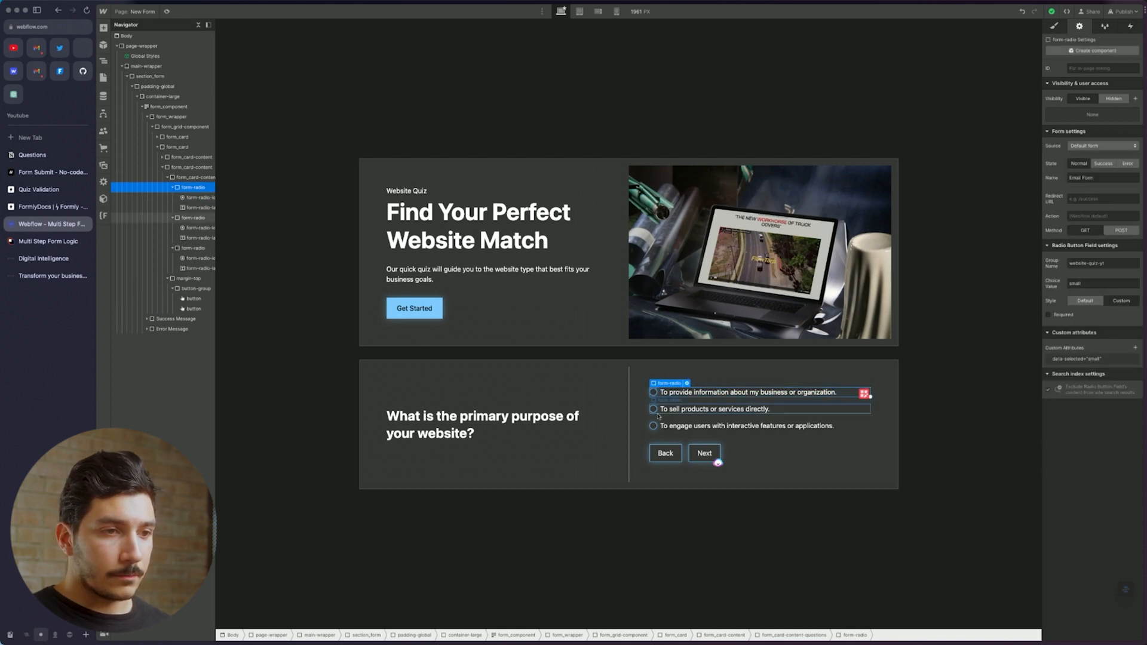
click(1049, 315)
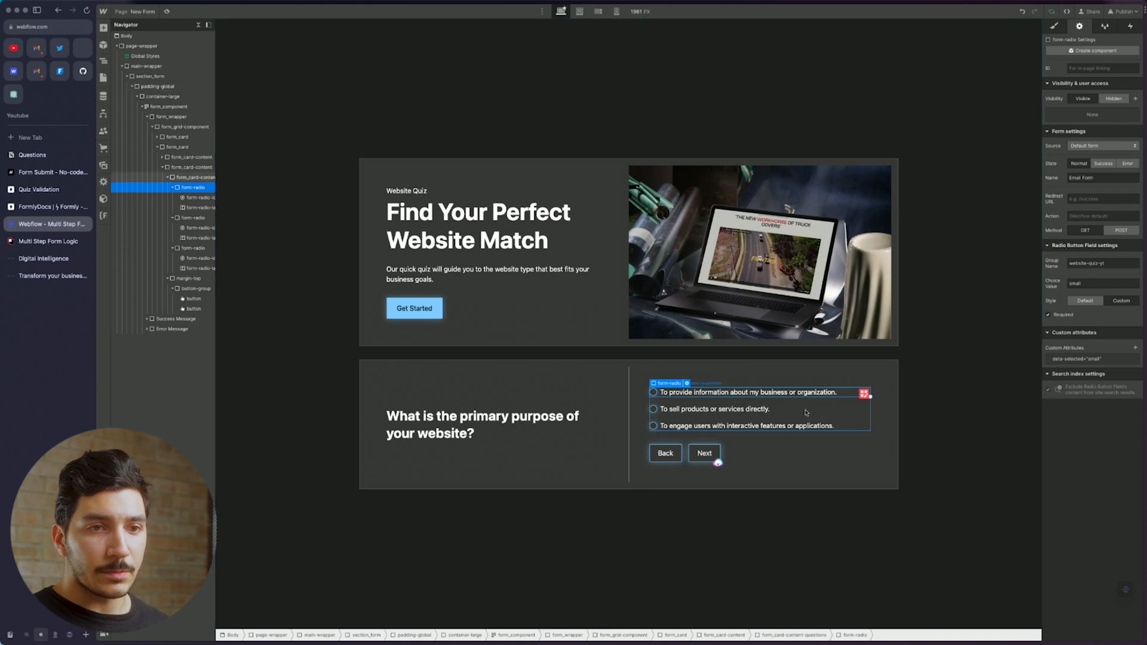
click(661, 412)
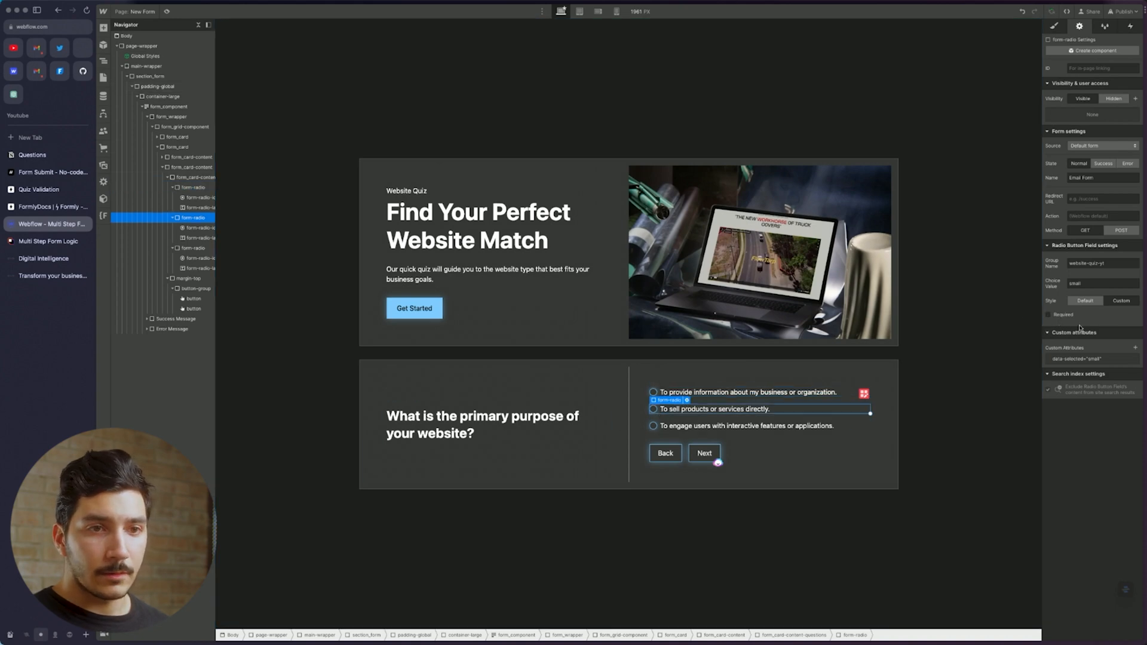
click(1063, 317)
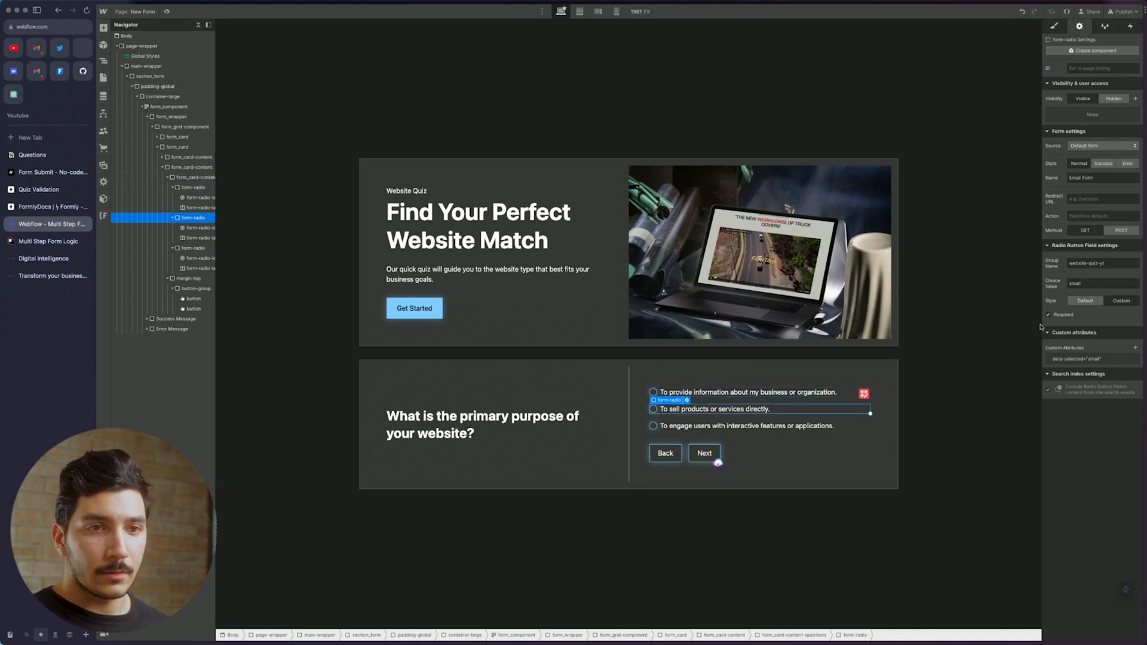
Inspect the third answer, button group and card content, then open Formly's quiz Attributes docs
click(662, 427)
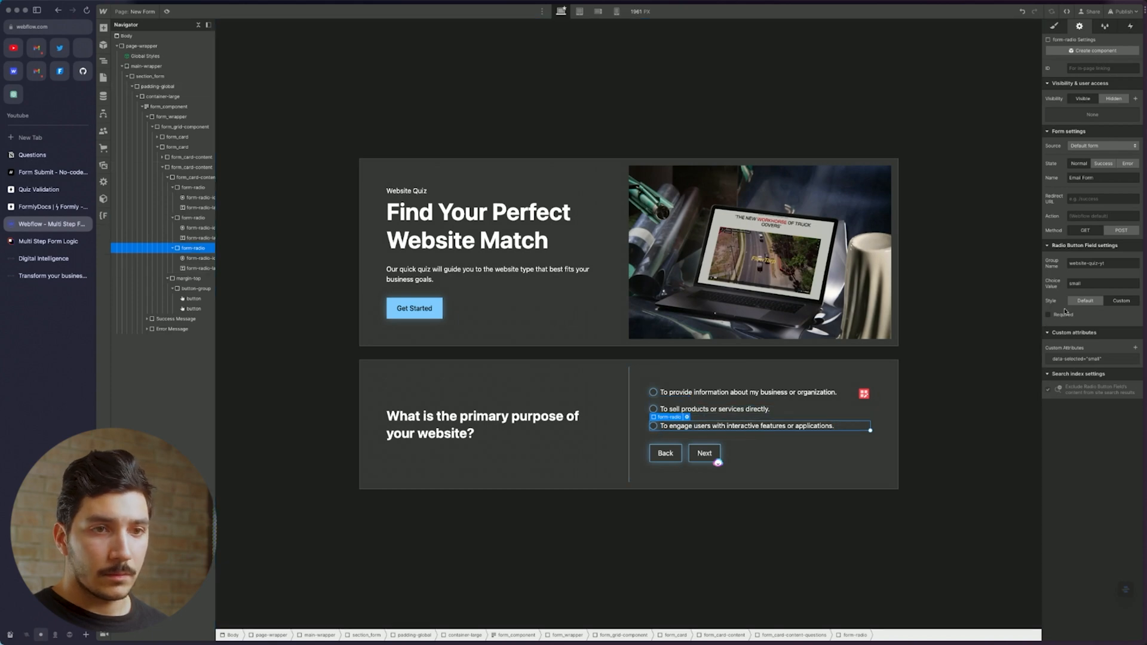
click(848, 454)
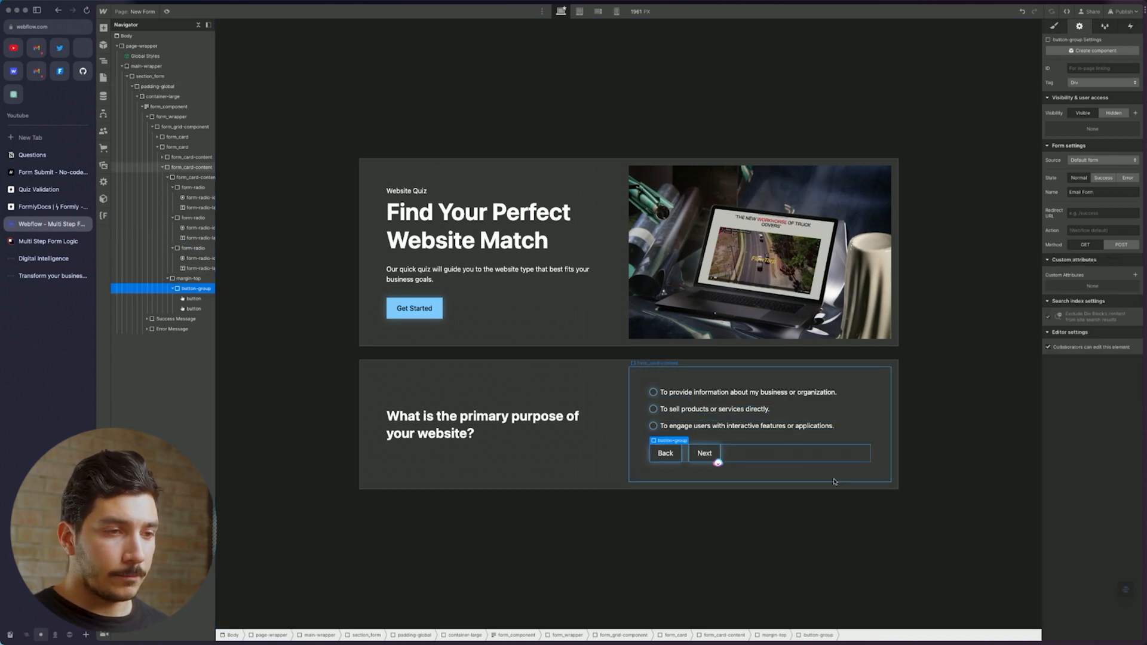
click(646, 478)
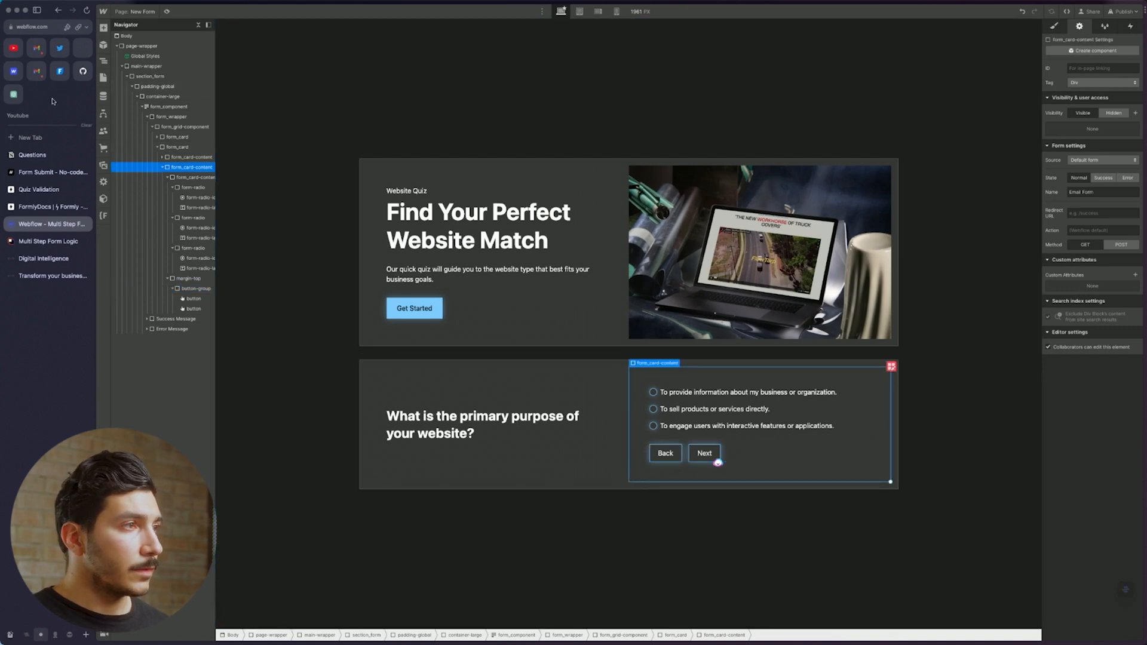
click(39, 189)
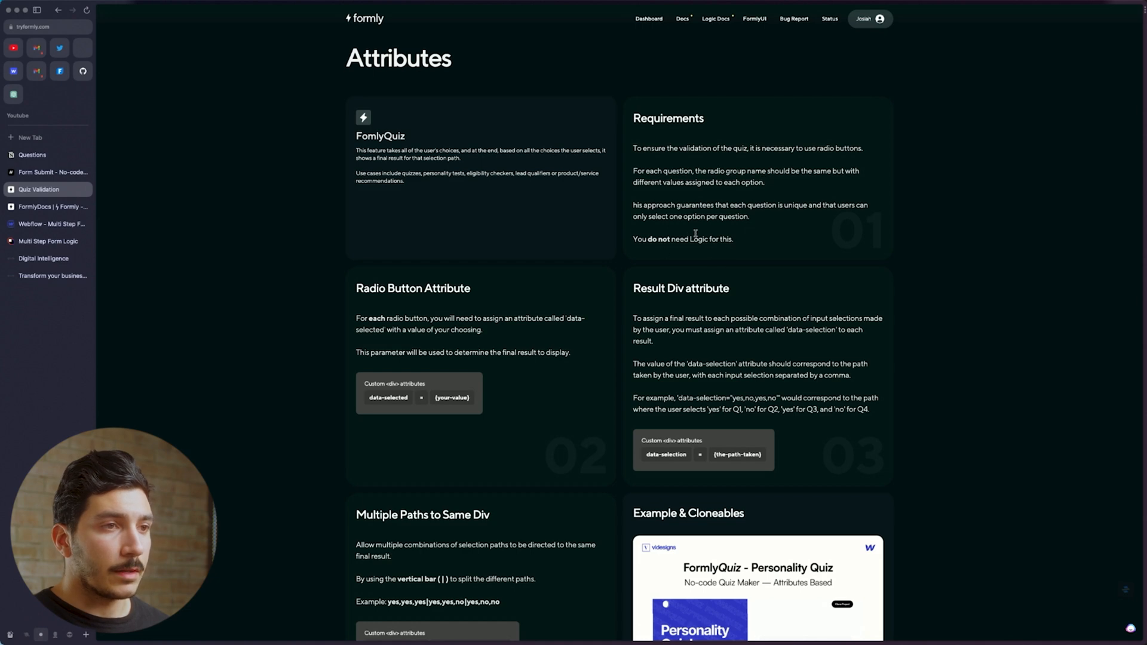
Scroll up through the FormlyQuiz Attributes requirements
scroll(705, 235, up, 1)
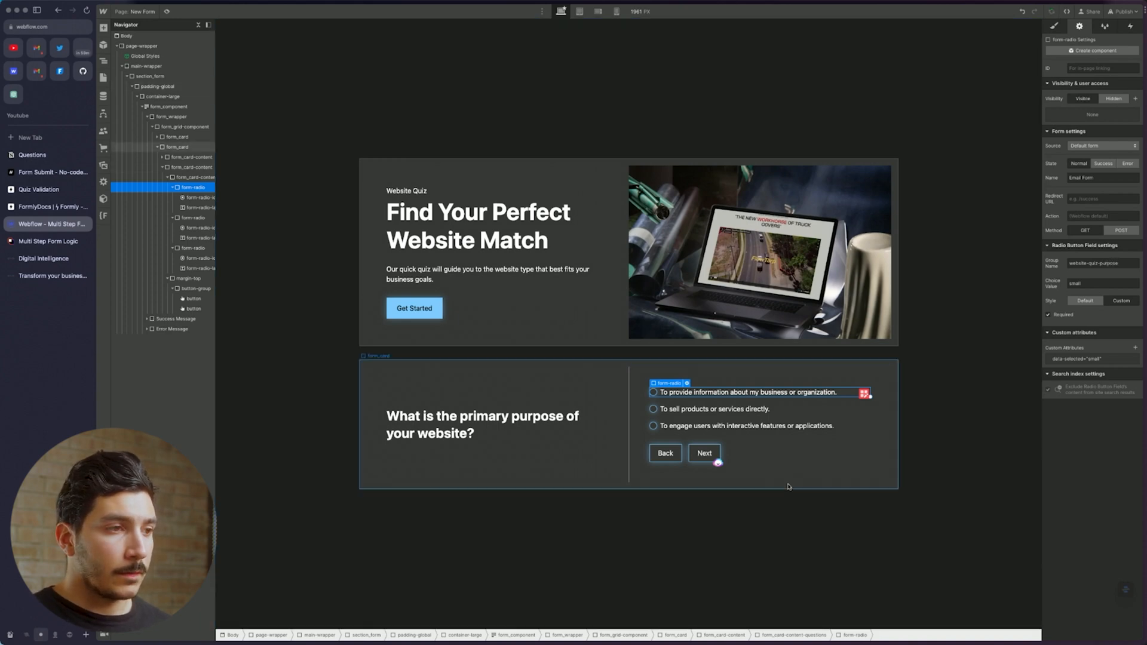
Remove the data-card attribute from form_card and duplicate the card below it
click(788, 487)
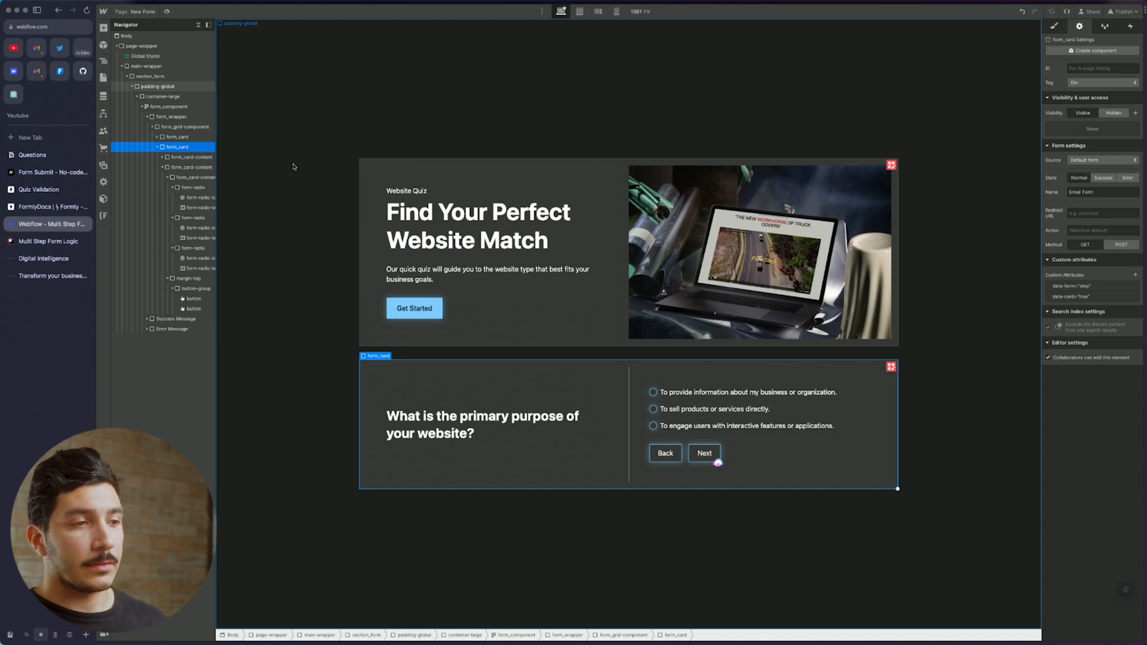
click(1134, 299)
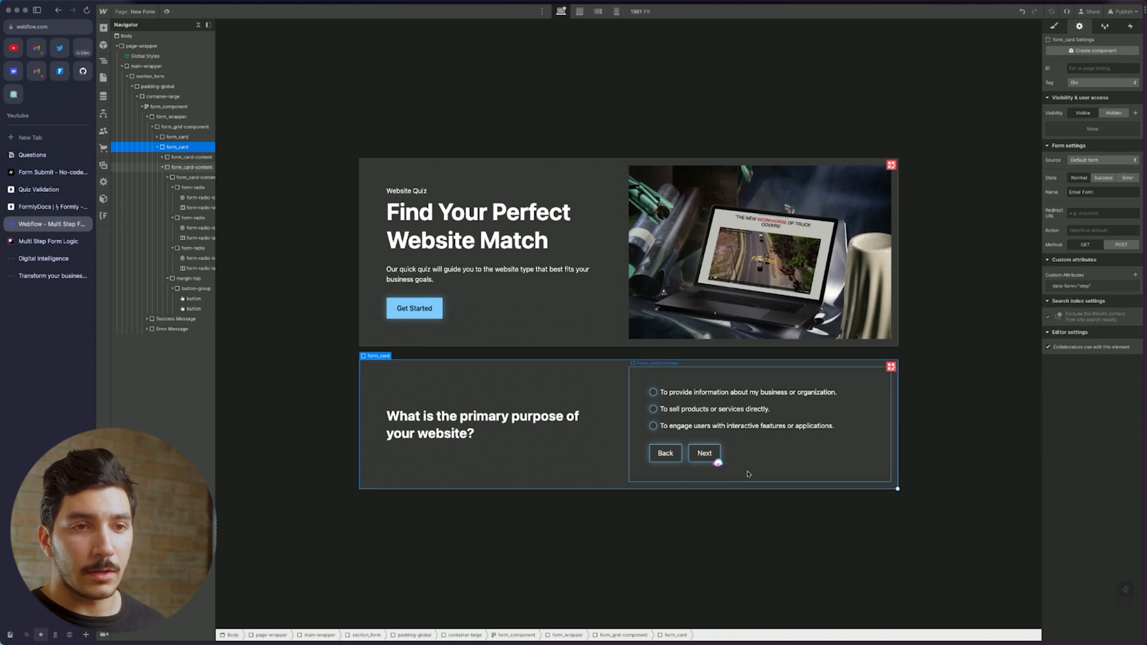
key(super+d)
click(463, 494)
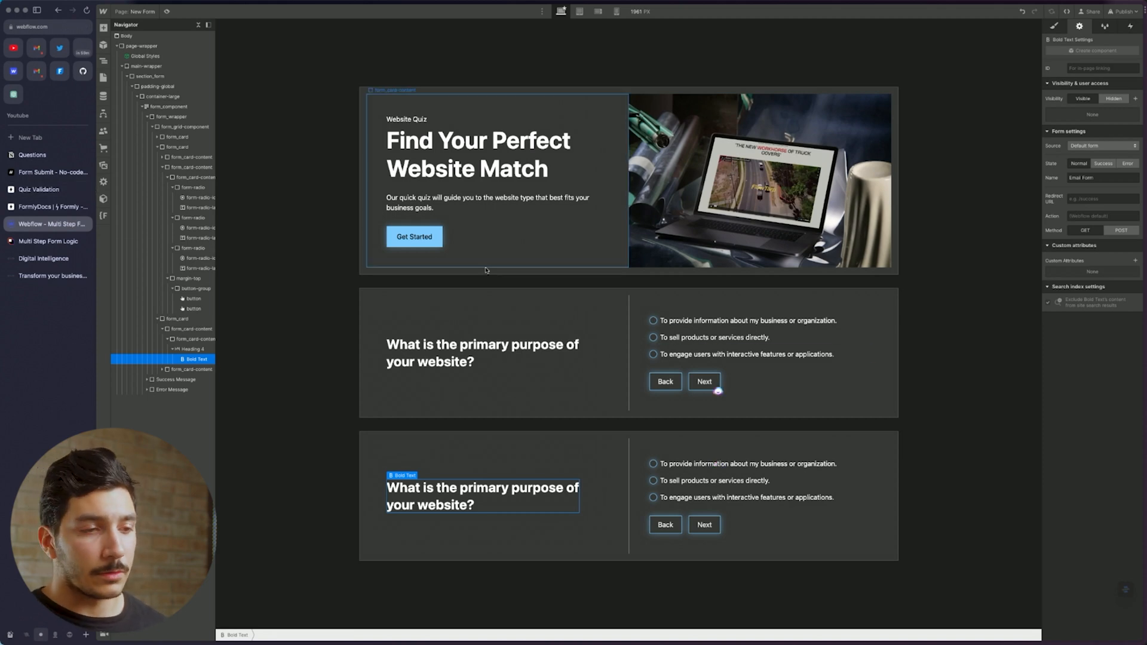
Check that the website-purpose answer radios share the group name website-quiz-purpose
click(663, 471)
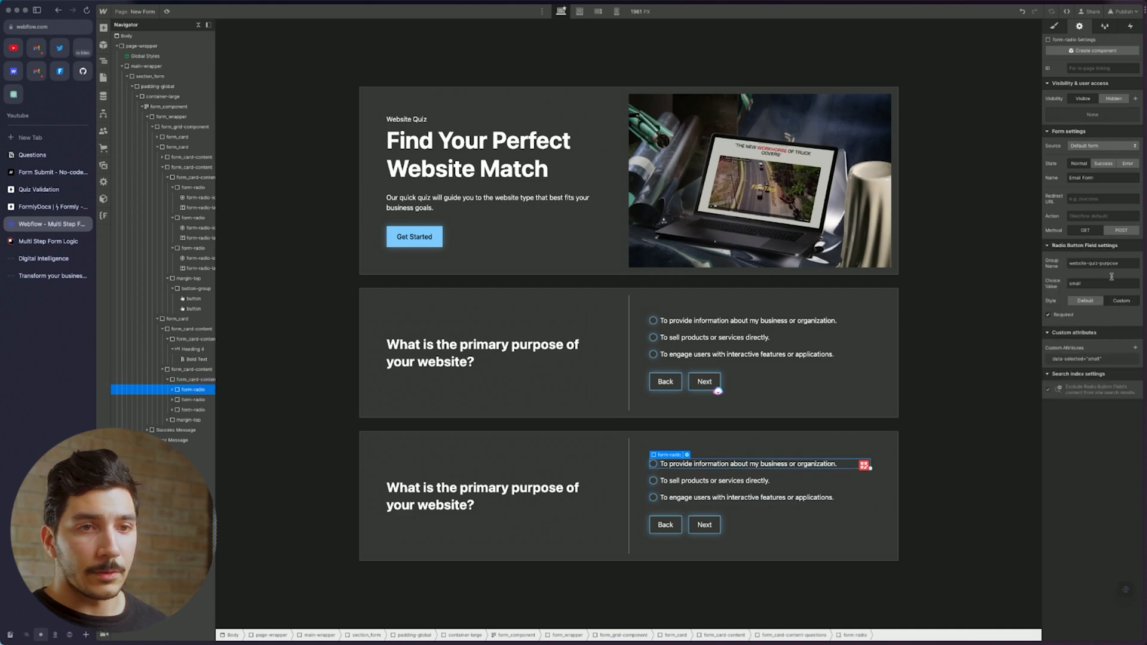
click(661, 325)
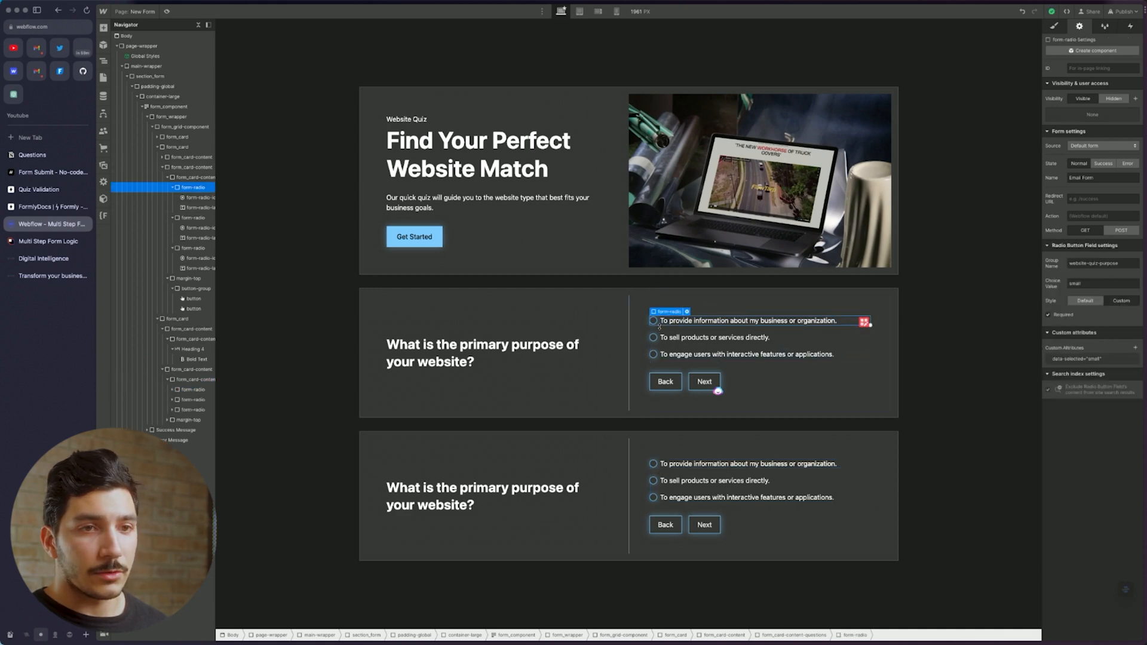
click(659, 340)
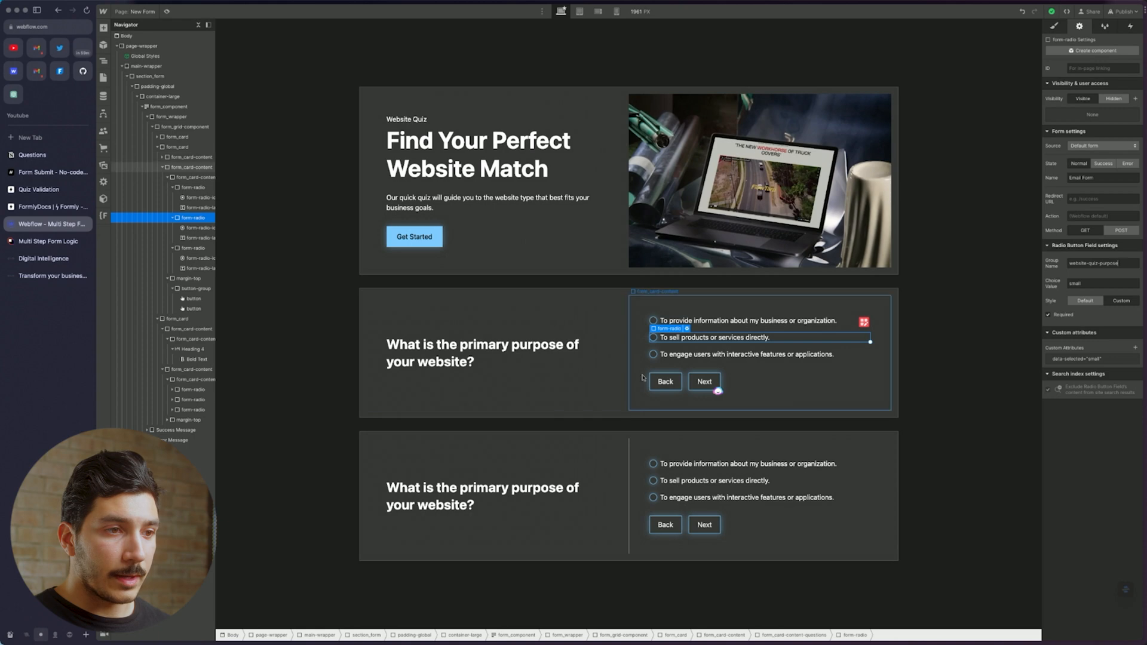
click(705, 355)
click(1122, 263)
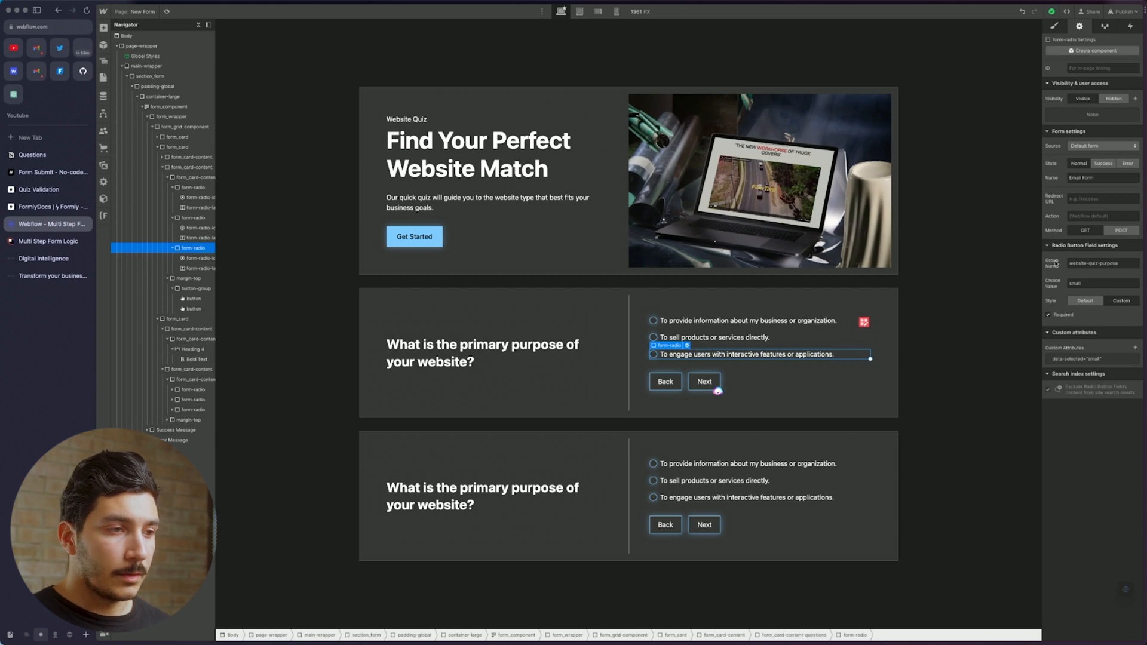
click(31, 154)
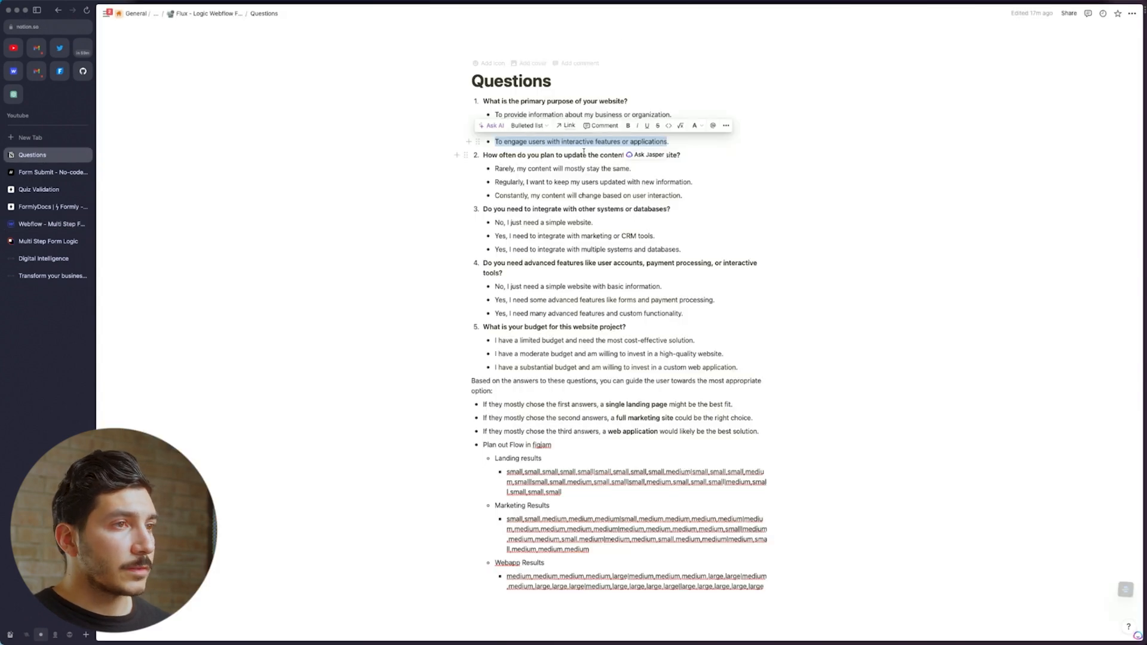
Copy the full line of quiz question 2 from the Notion Questions page
double_click(570, 155)
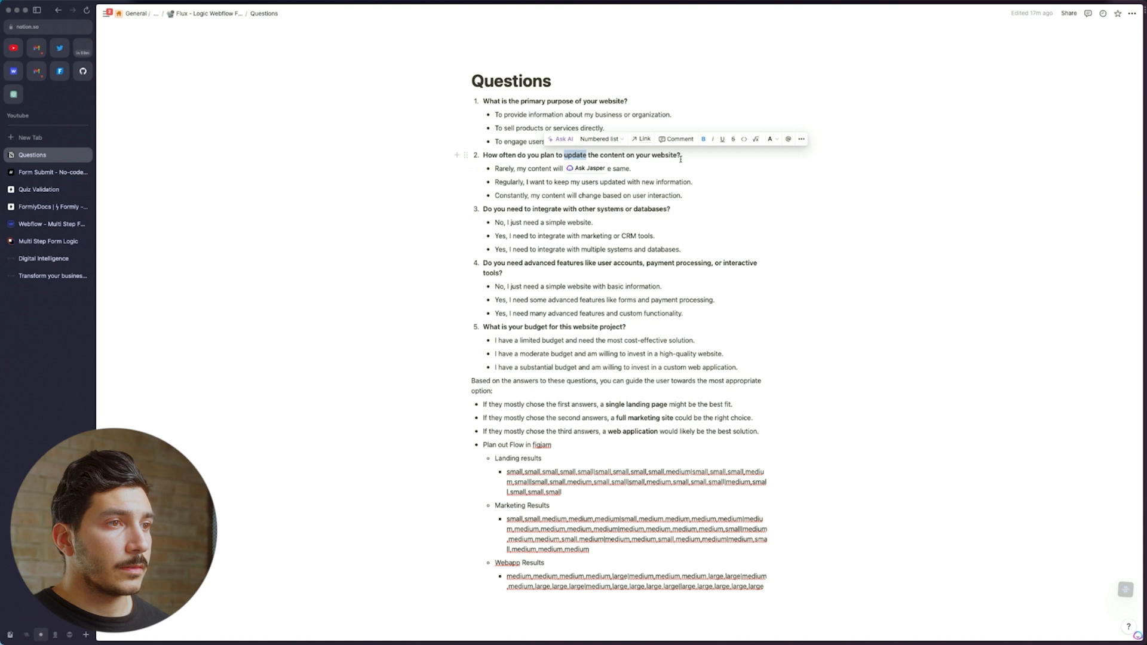
drag(679, 156, 478, 155)
key(super+c)
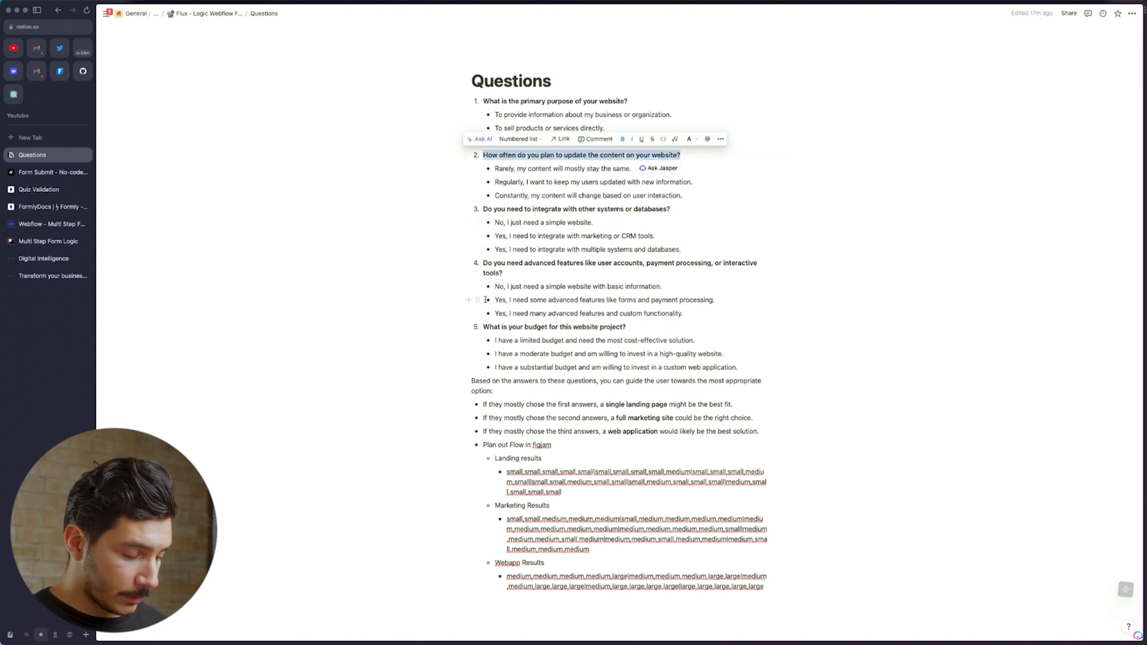
click(50, 224)
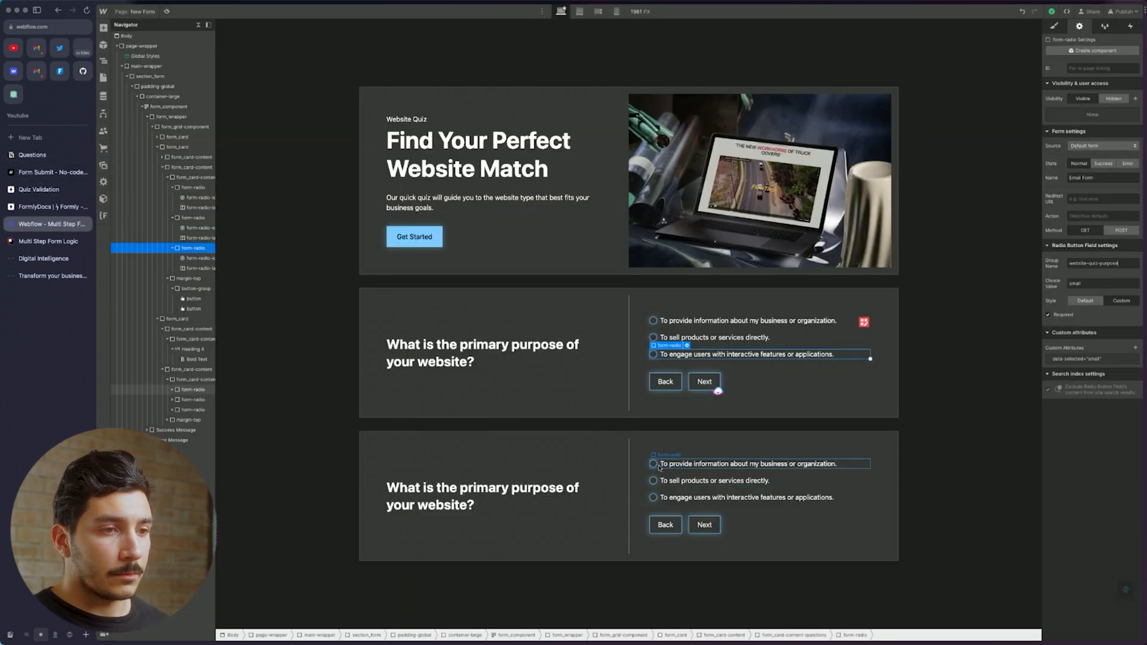
Paste the update-frequency question as the new card's heading and group its three radios website-quiz-update
double_click(546, 486)
key(super+v)
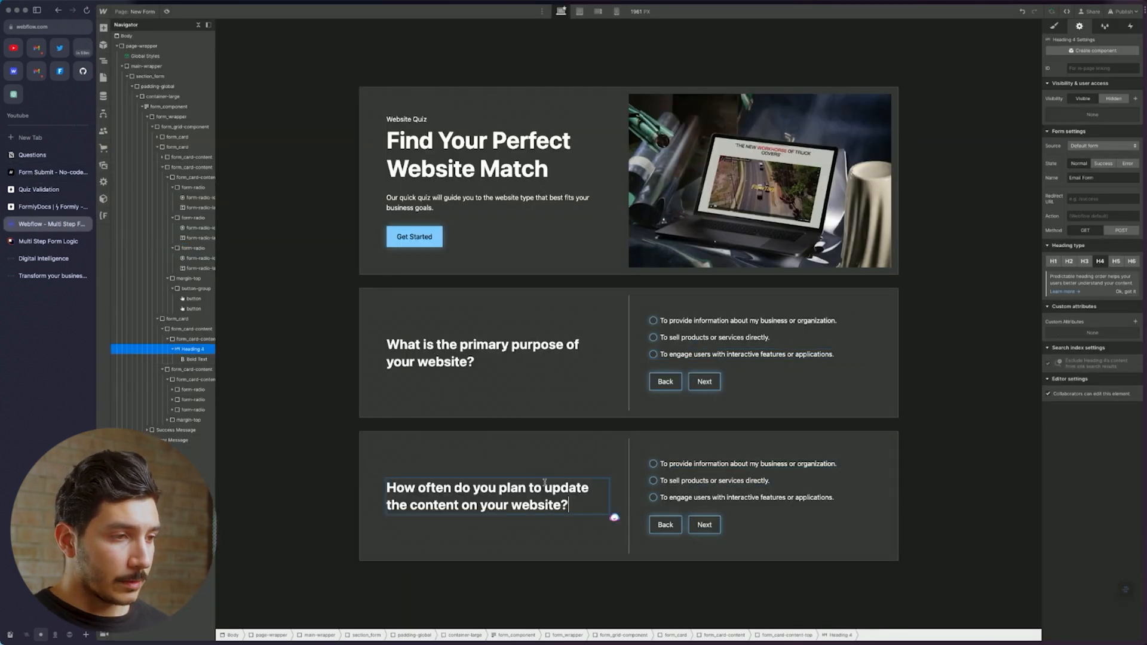
click(663, 467)
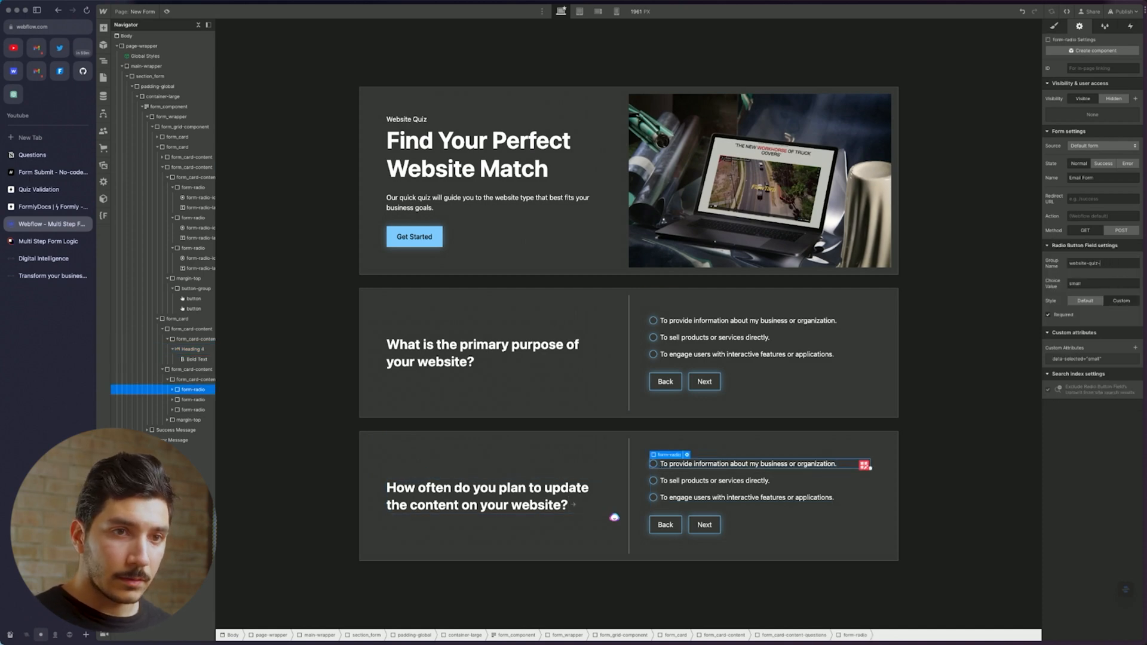
triple_click(1111, 263)
key(super+c)
click(714, 481)
triple_click(1074, 265)
key(super+v)
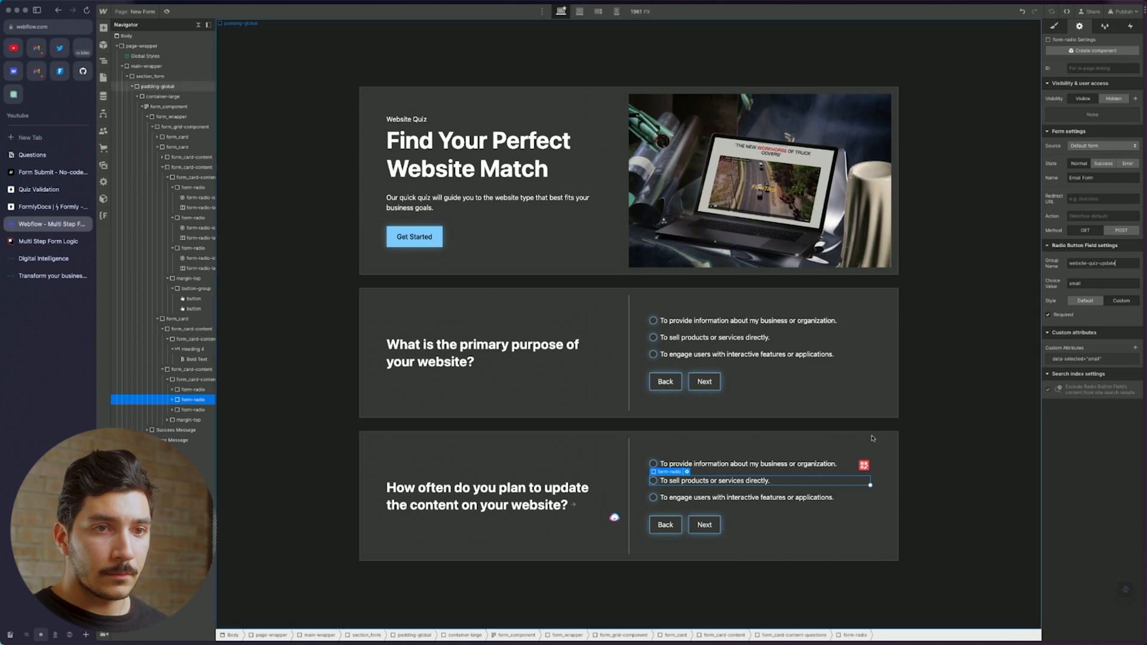
click(664, 499)
triple_click(1074, 265)
key(super+v)
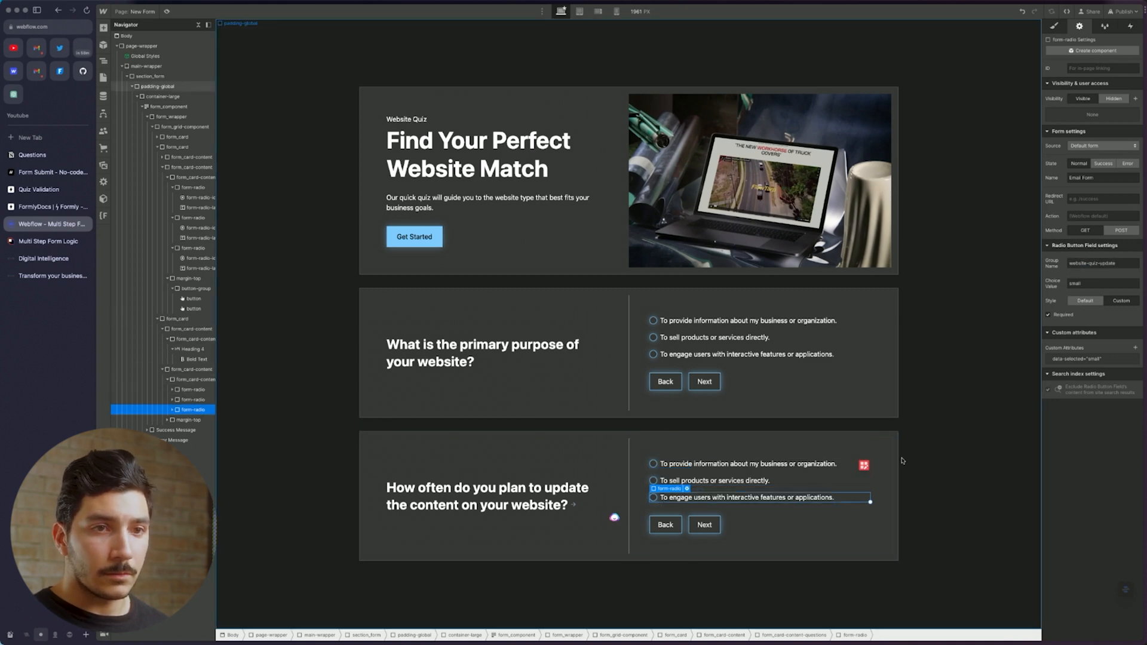
click(675, 464)
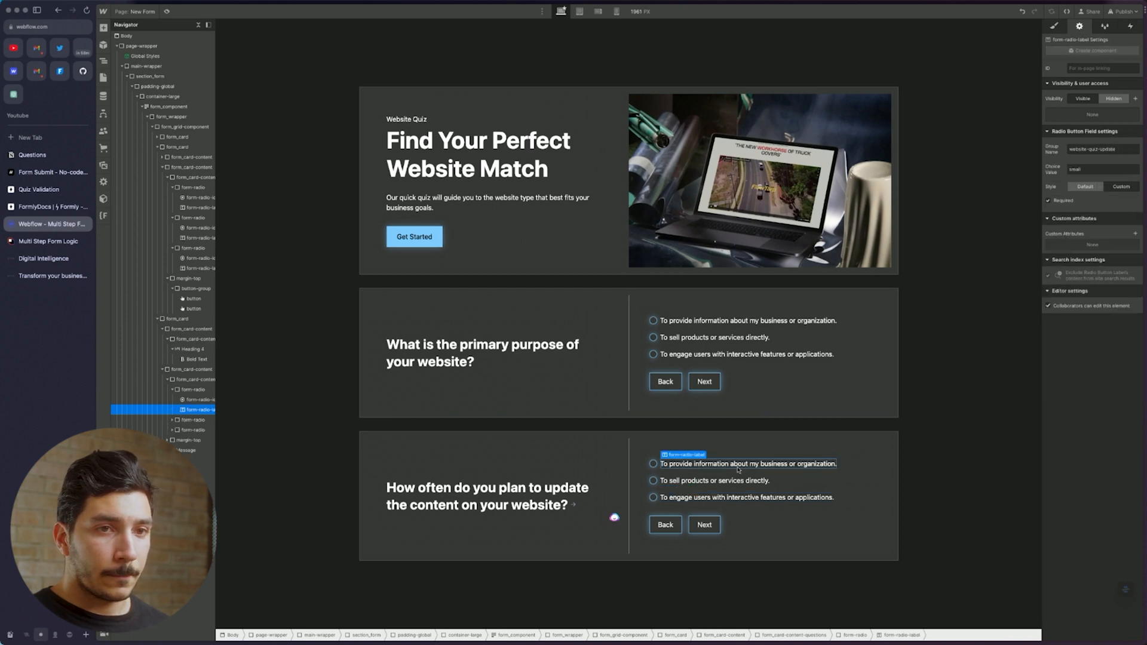
Set data-selected to small on the first radio of both question cards
click(653, 465)
click(653, 464)
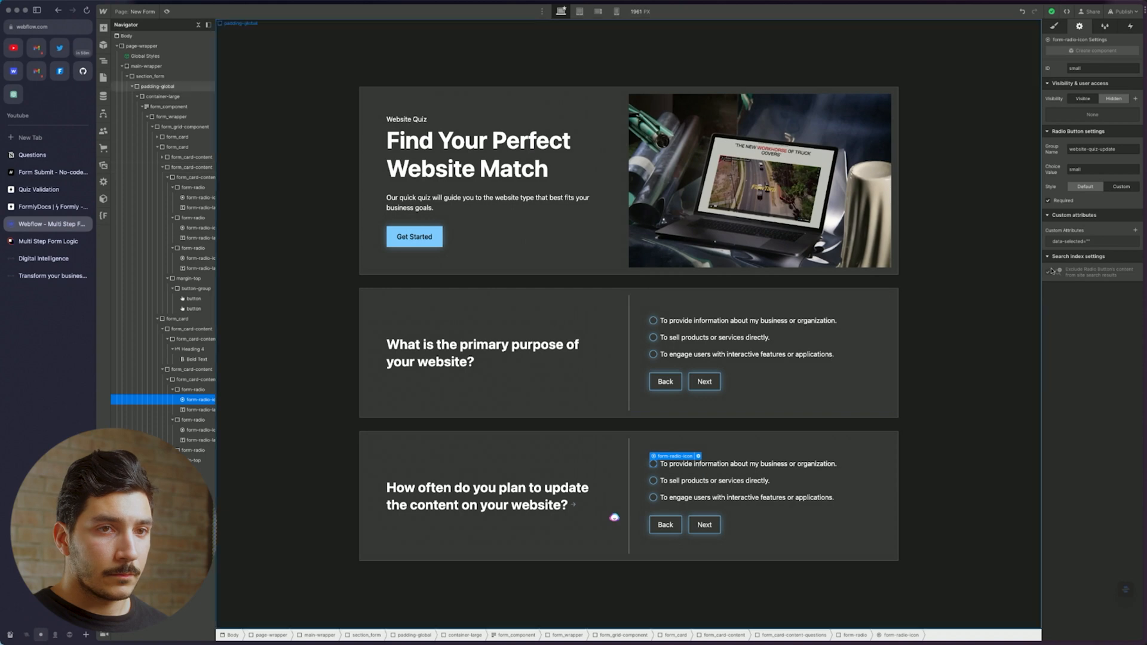
click(1102, 242)
click(1095, 274)
text(small)
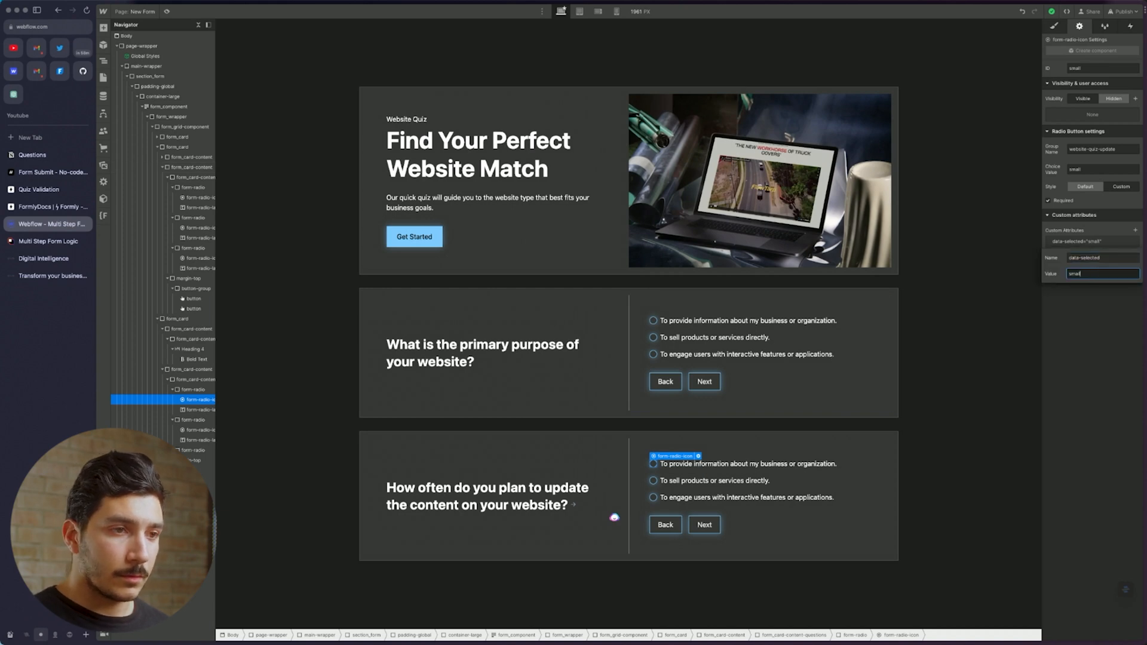
click(654, 321)
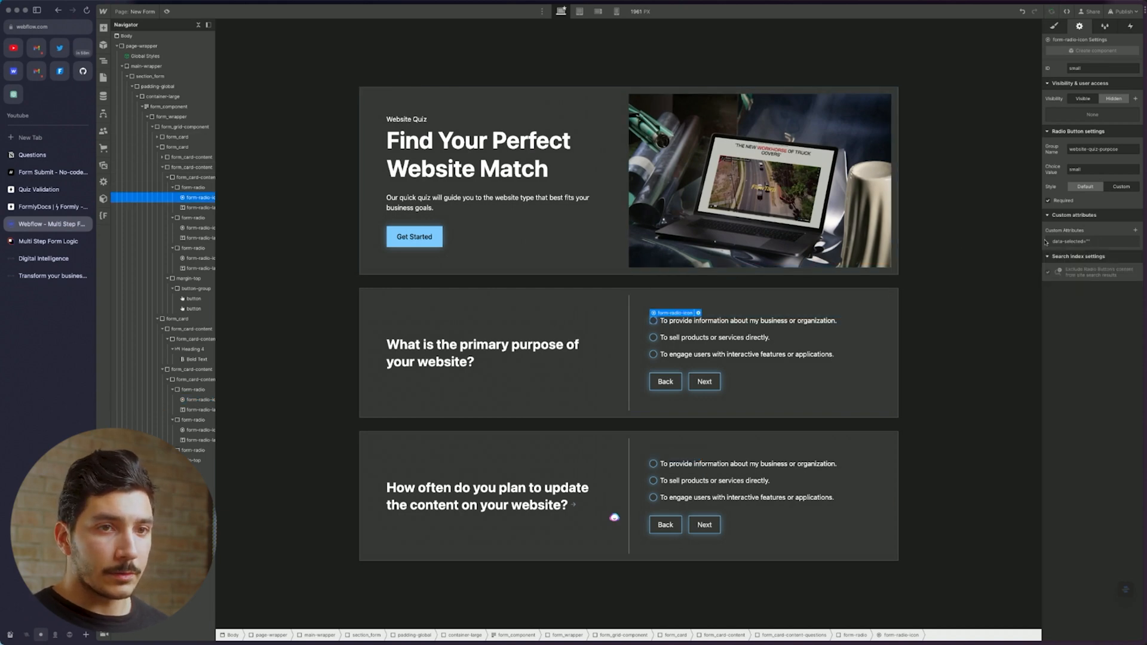
click(1096, 242)
click(1101, 273)
text(small)
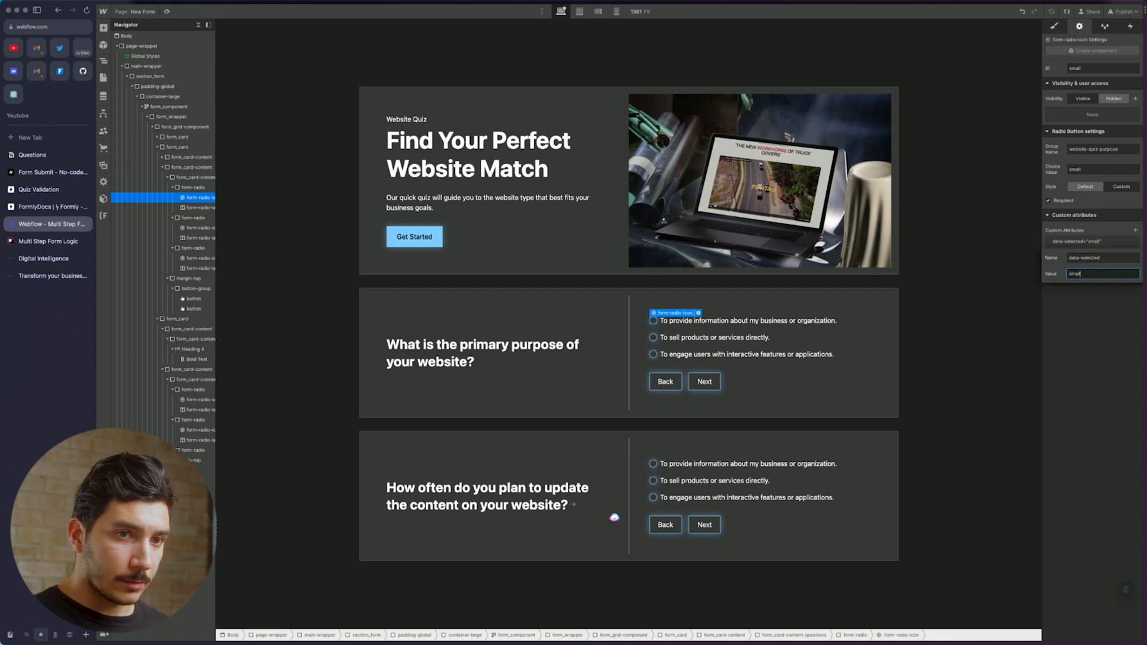
Check the data-selected values on the remaining answers in both cards
click(653, 338)
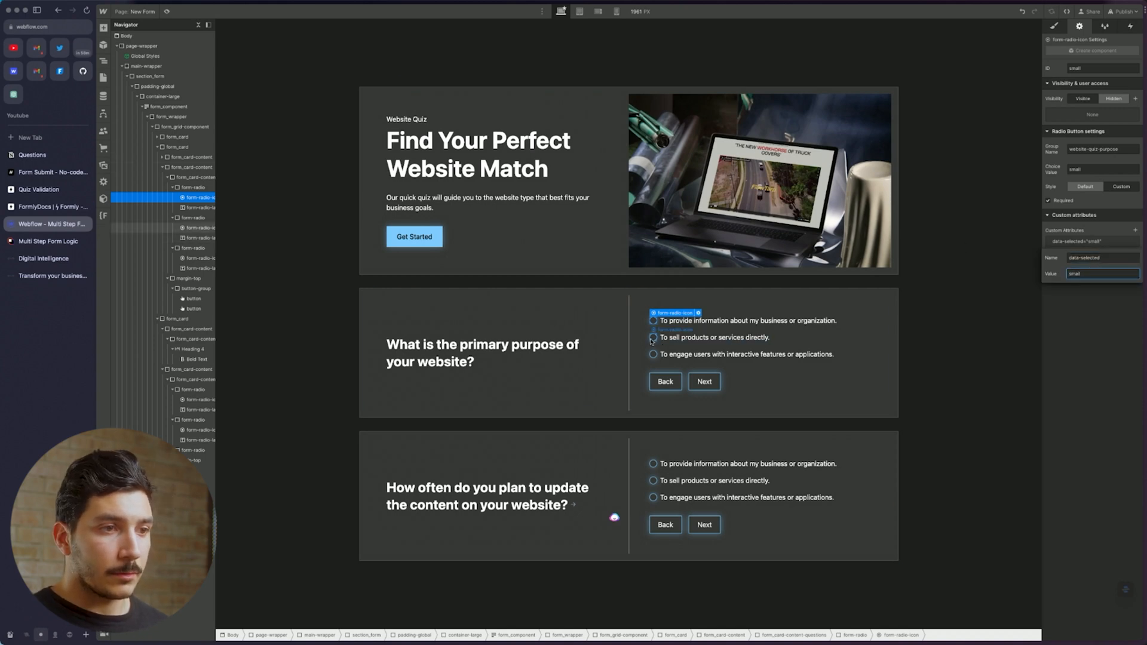
click(653, 354)
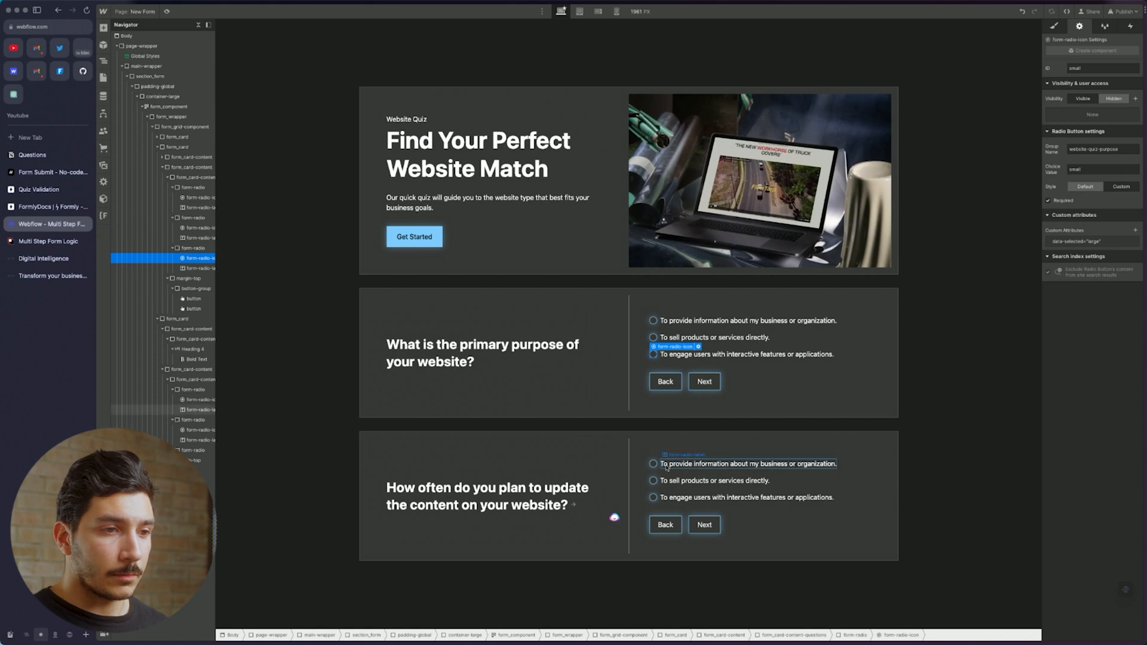
click(657, 501)
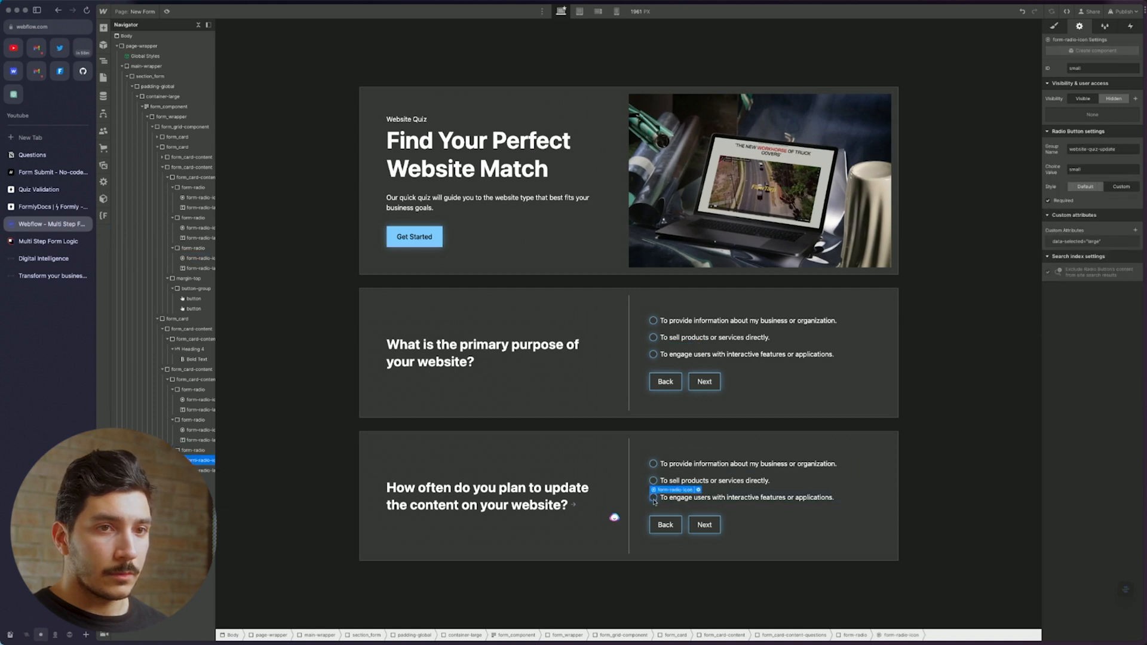
click(653, 481)
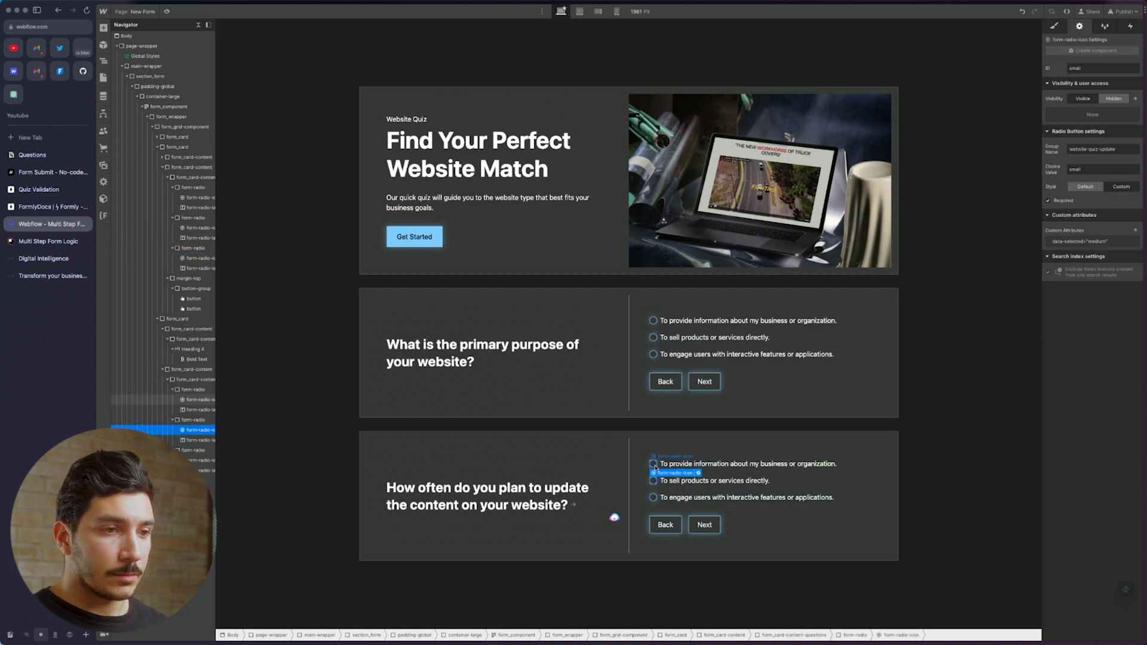
click(795, 482)
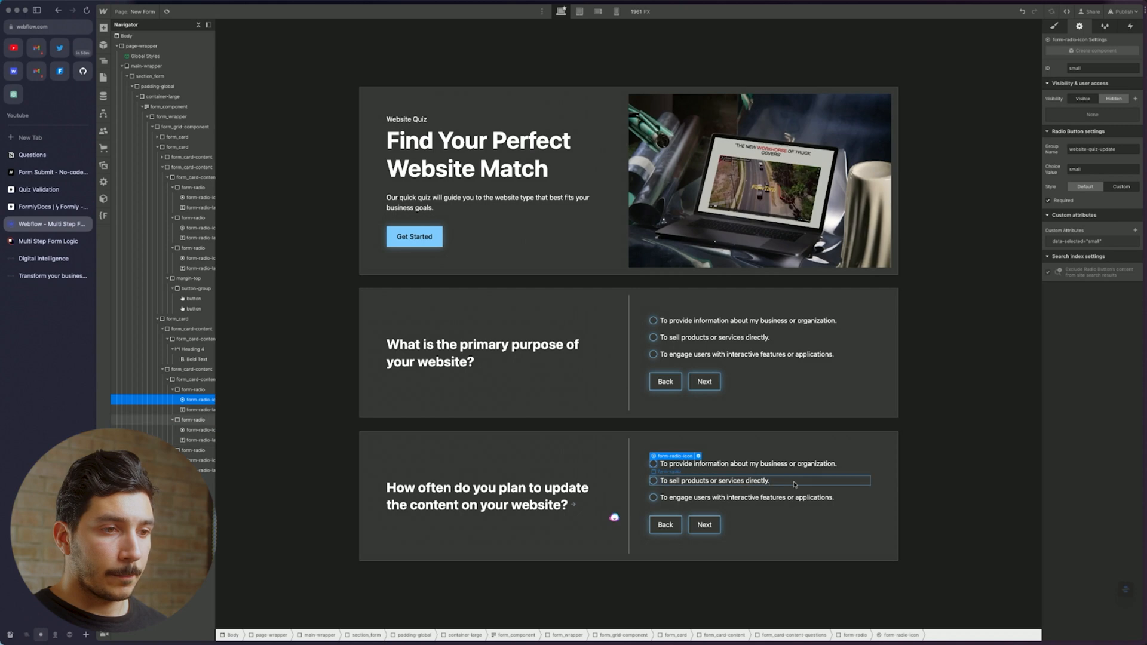
click(824, 499)
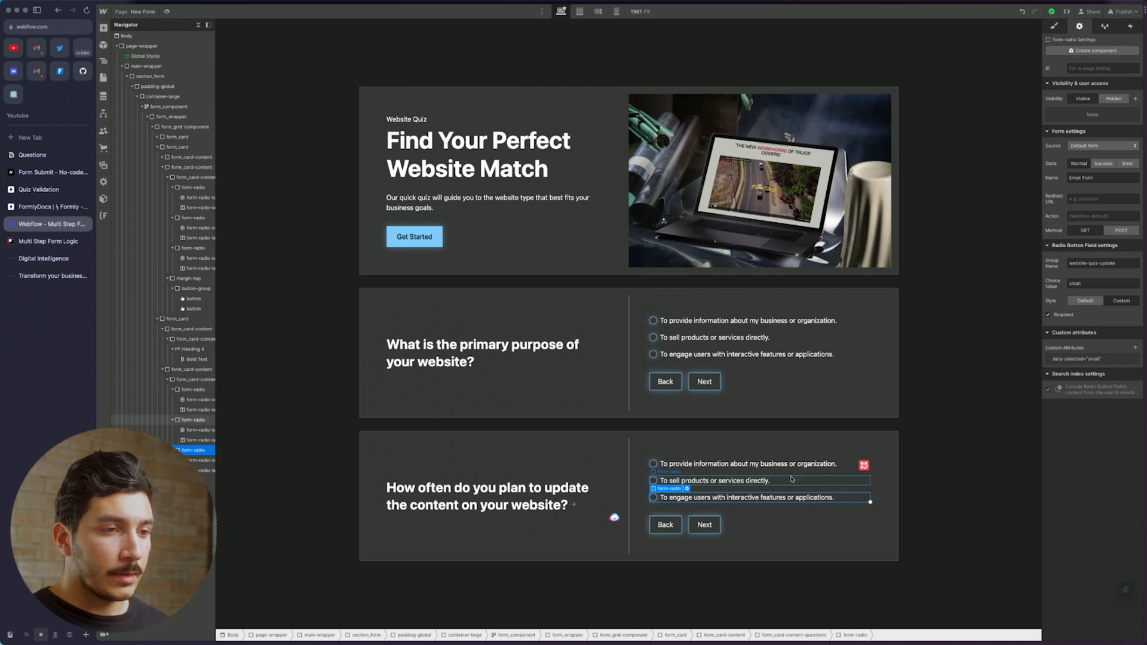
Select the first answer text of question 2 on the Notion Questions page
click(32, 154)
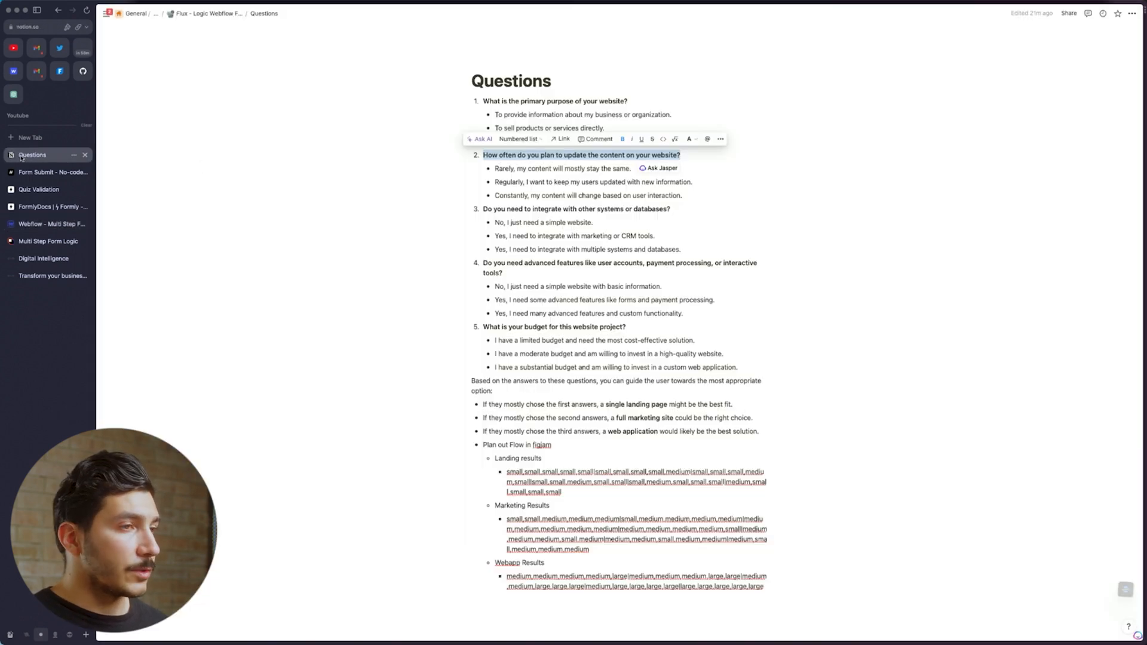
drag(632, 169, 490, 170)
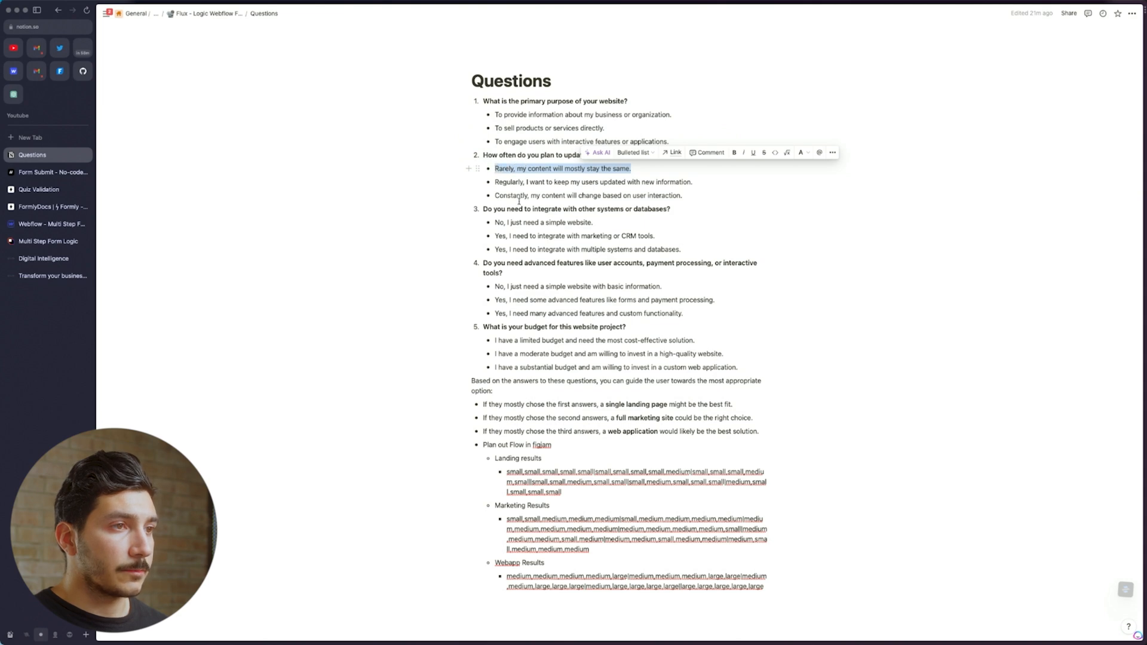
key(ctrl+Tab)
scroll(609, 482, up, 4)
scroll(607, 482, down, 5)
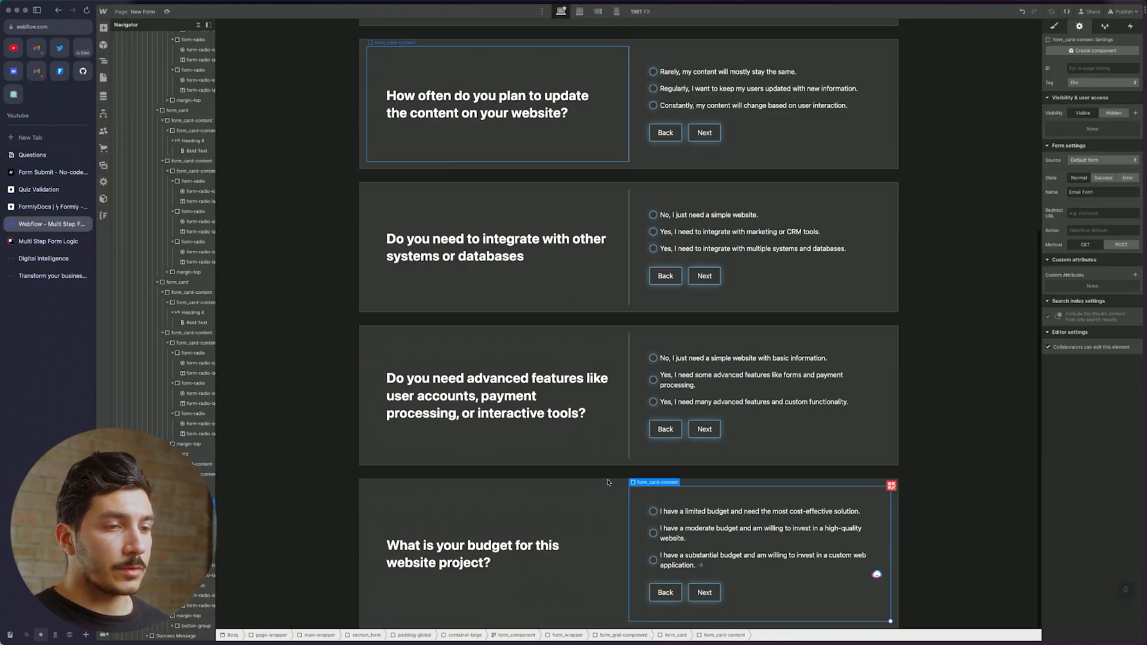
Select the budget question card to view its data-form step attribute
click(597, 482)
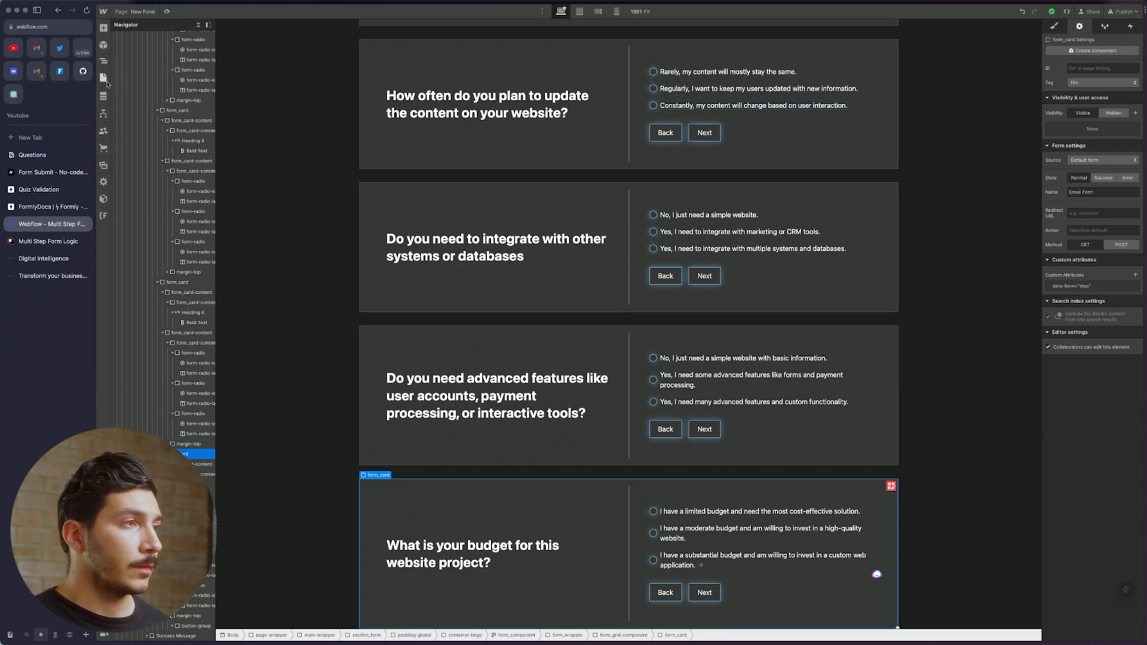
click(45, 189)
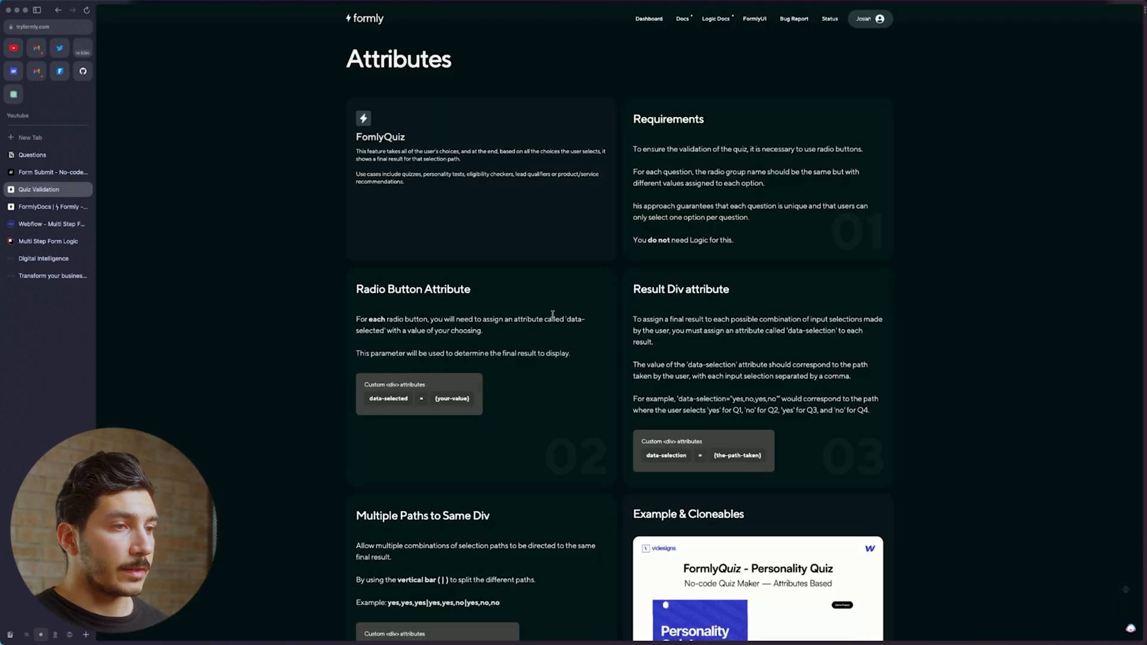
Scroll the Formly Attributes page to read the data-selected and data-selection rules
scroll(536, 395, down, 4)
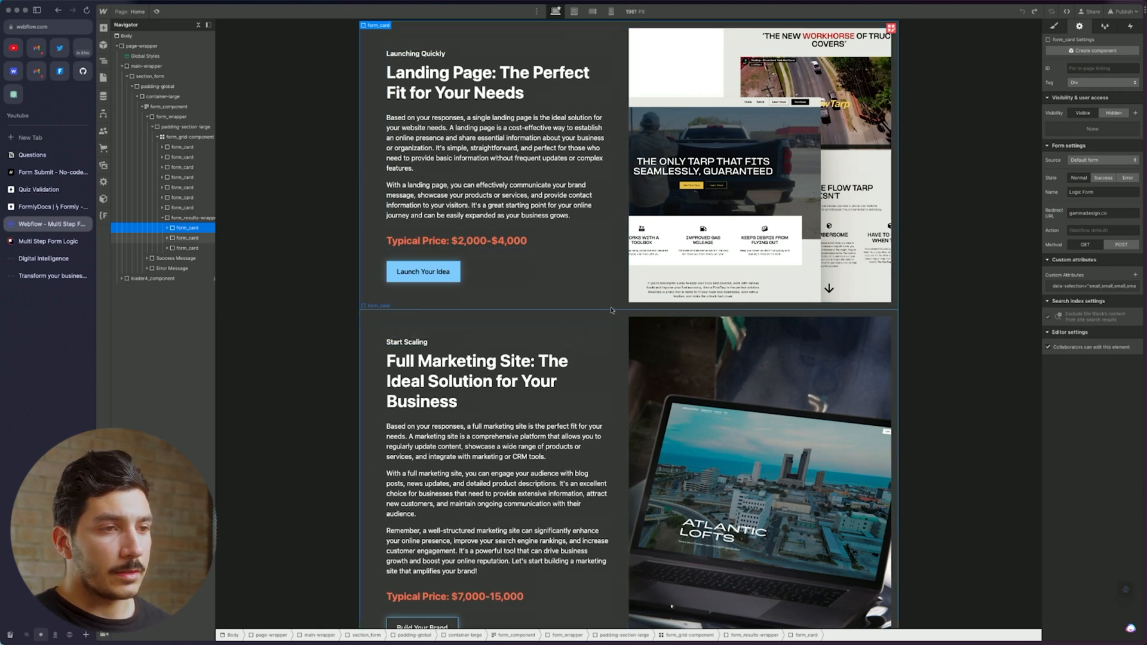
Inspect the result cards' data-selection paths via form_results-wrapper in a widened Navigator
scroll(605, 314, up, 3)
scroll(605, 314, down, 2)
scroll(605, 314, down, 3)
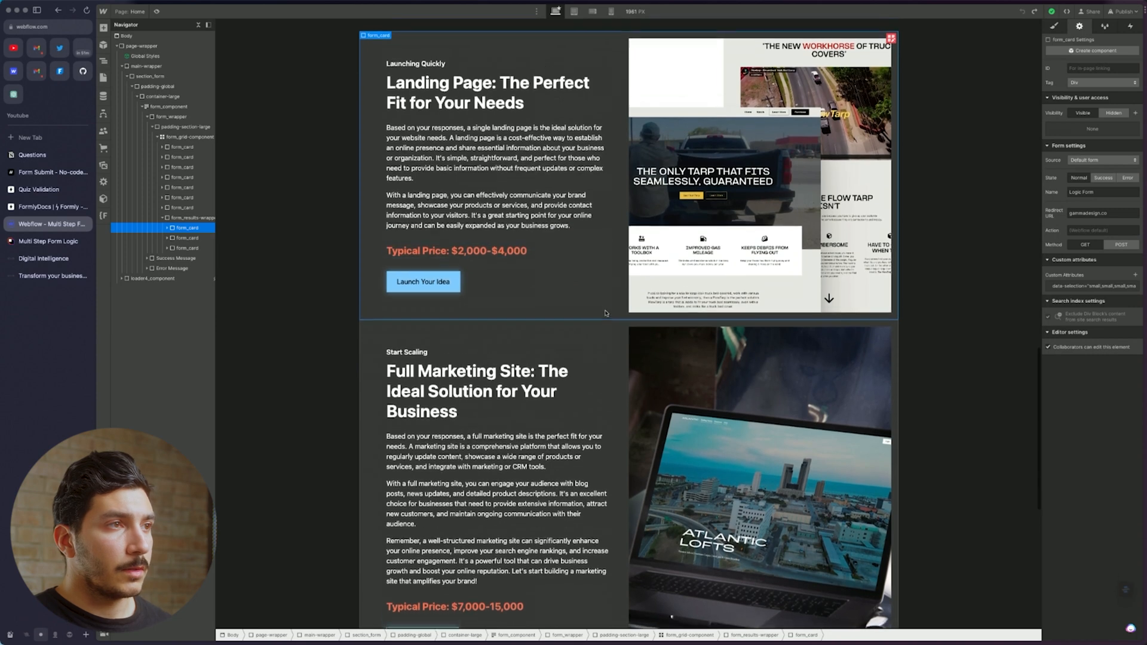
scroll(605, 314, up, 1)
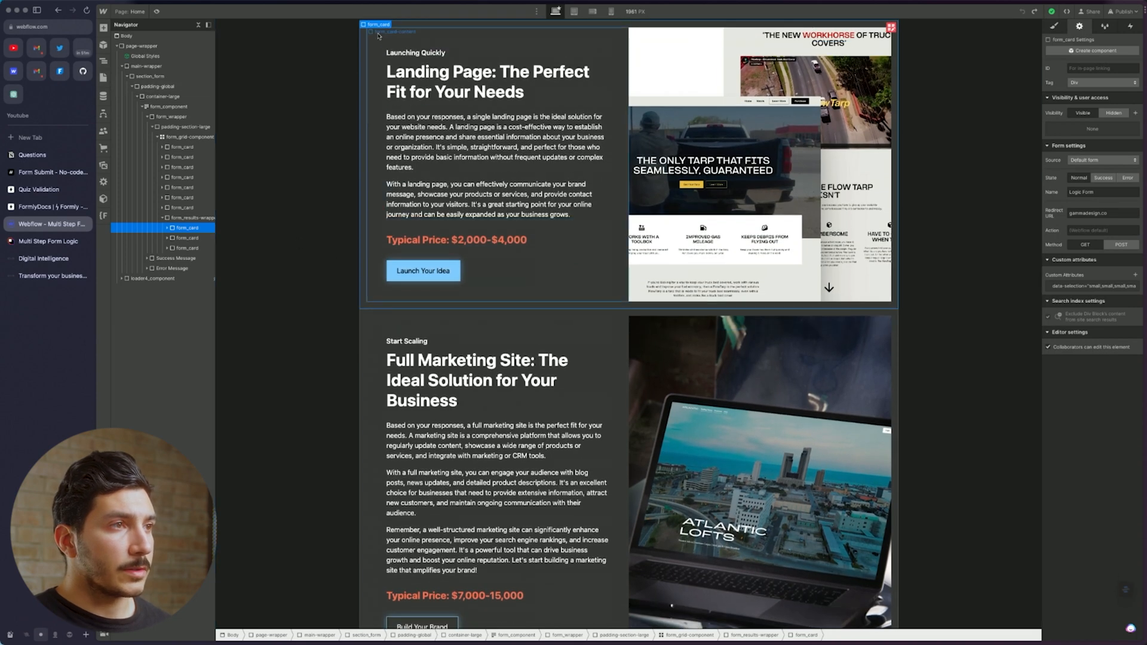
click(179, 219)
drag(216, 228, 229, 225)
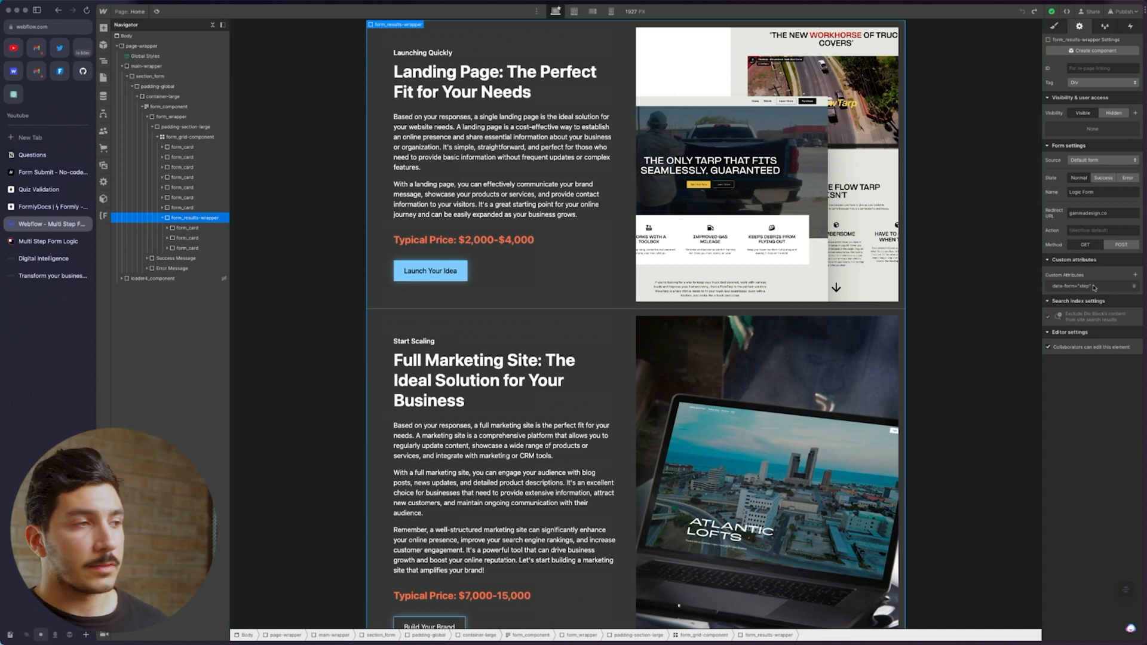
click(197, 227)
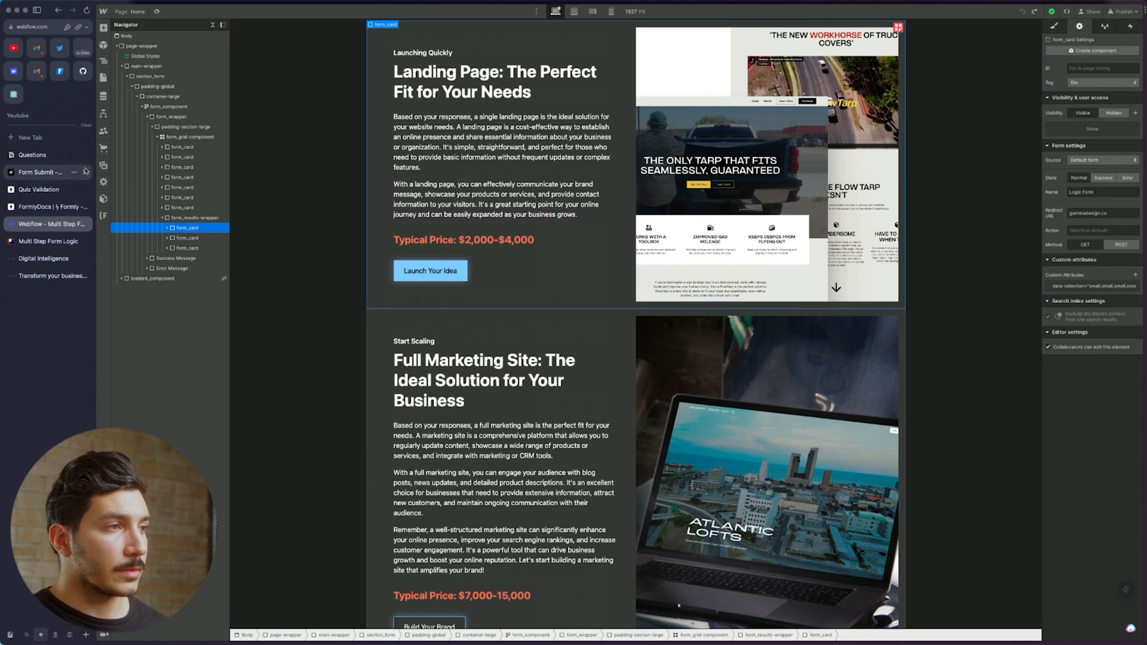
click(205, 218)
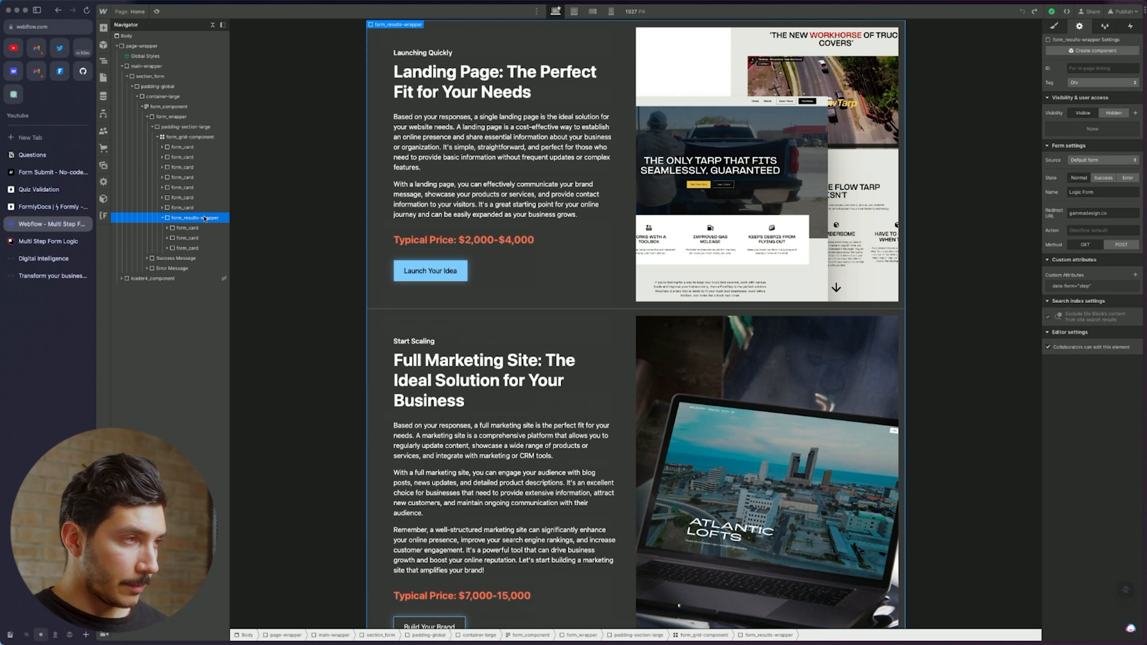
Open the New Form page from the Pages list
click(103, 78)
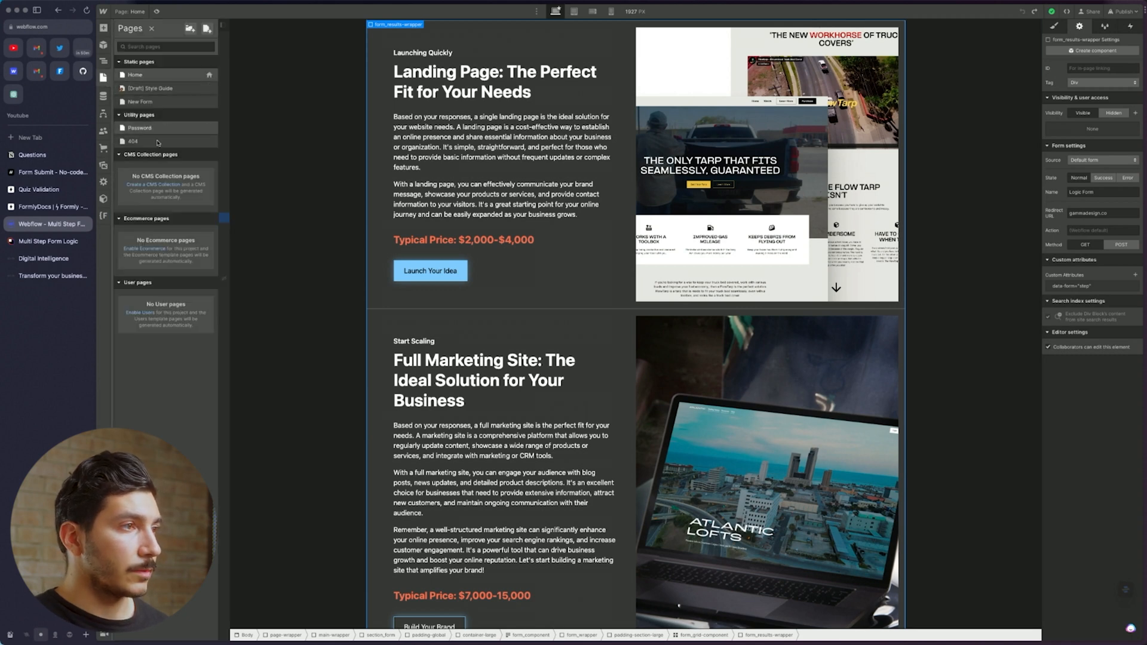
click(140, 101)
scroll(469, 446, down, 4)
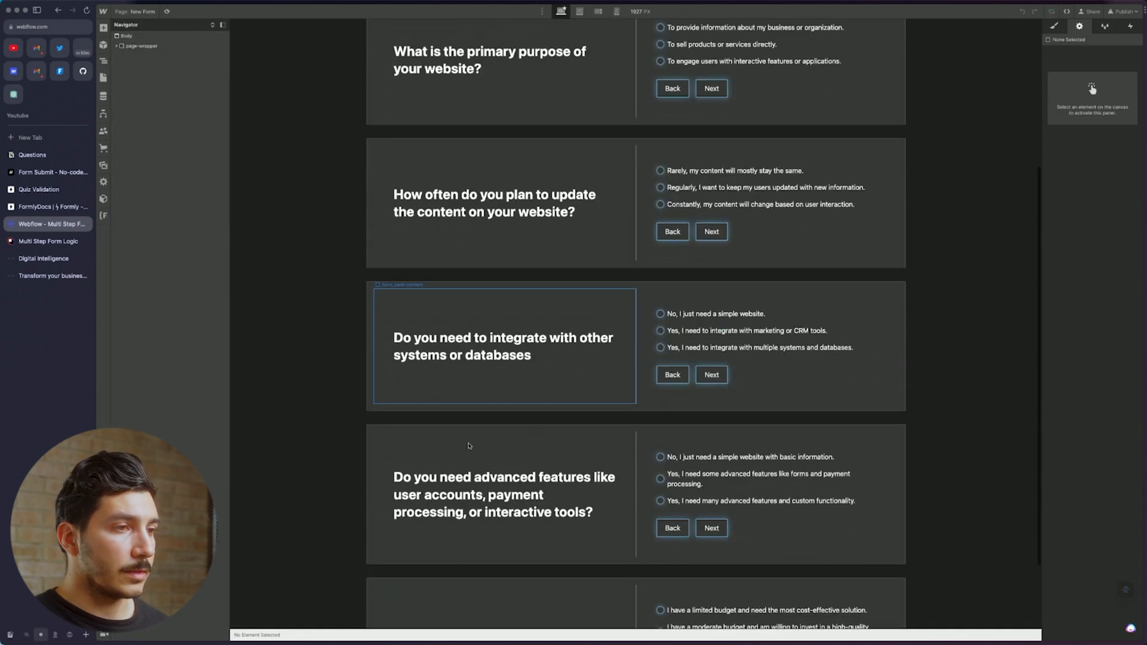
Remove the is-second class from the Build Your Brand button
scroll(469, 445, down, 1)
click(476, 240)
scroll(476, 240, down, 15)
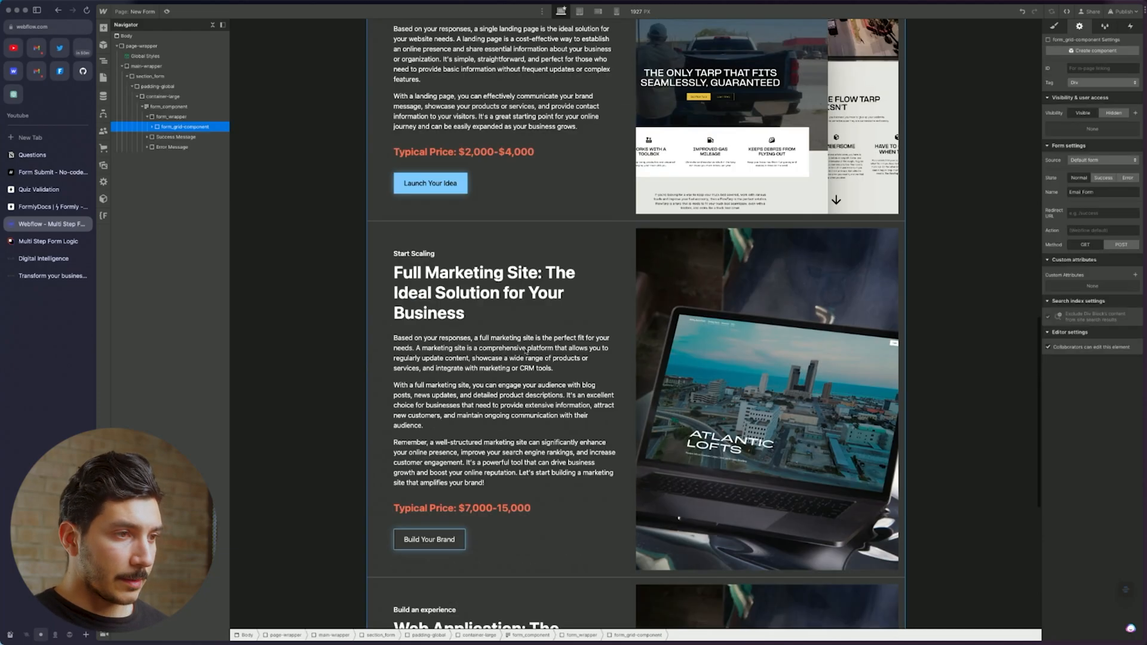
scroll(526, 349, up, 6)
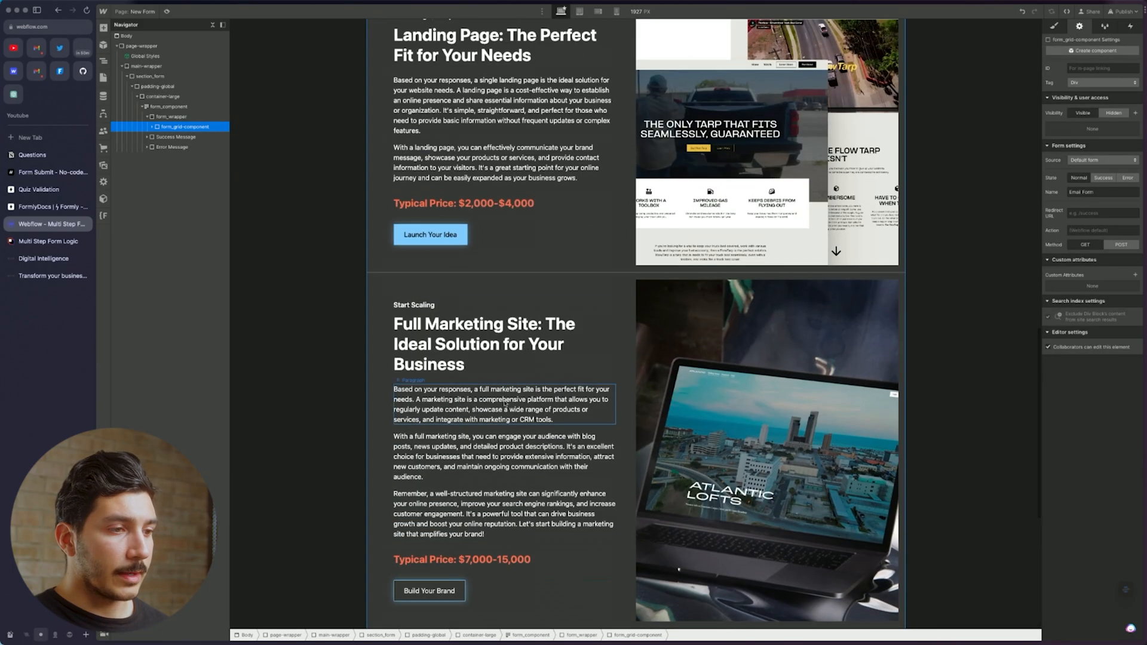
scroll(608, 377, down, 5)
scroll(607, 377, up, 5)
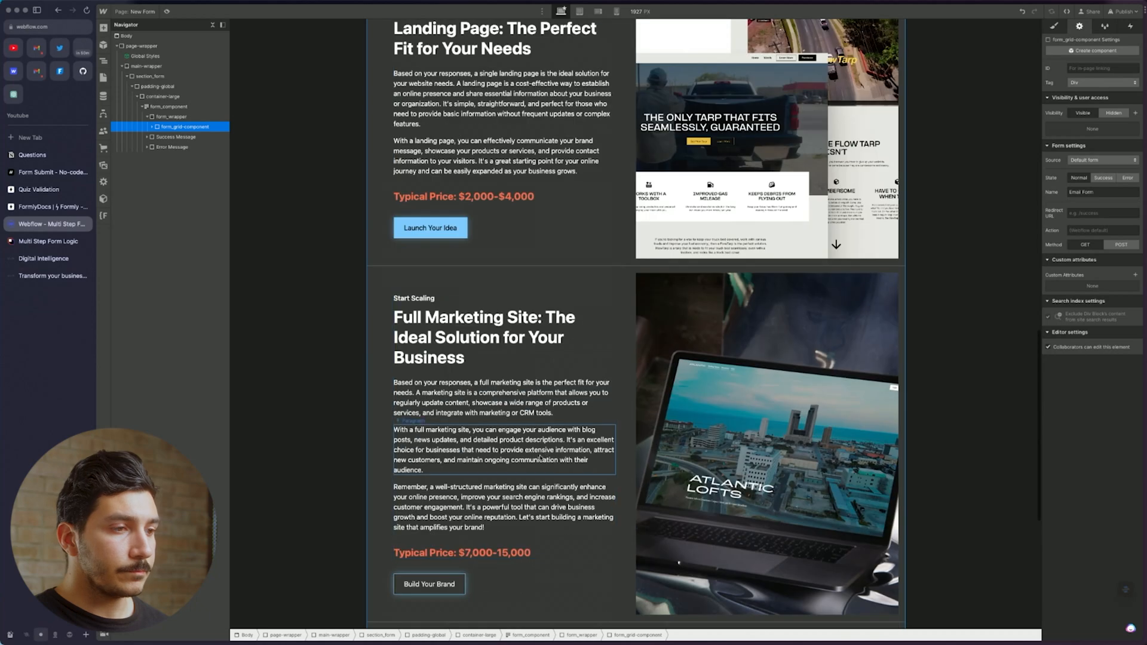
click(429, 583)
click(1054, 26)
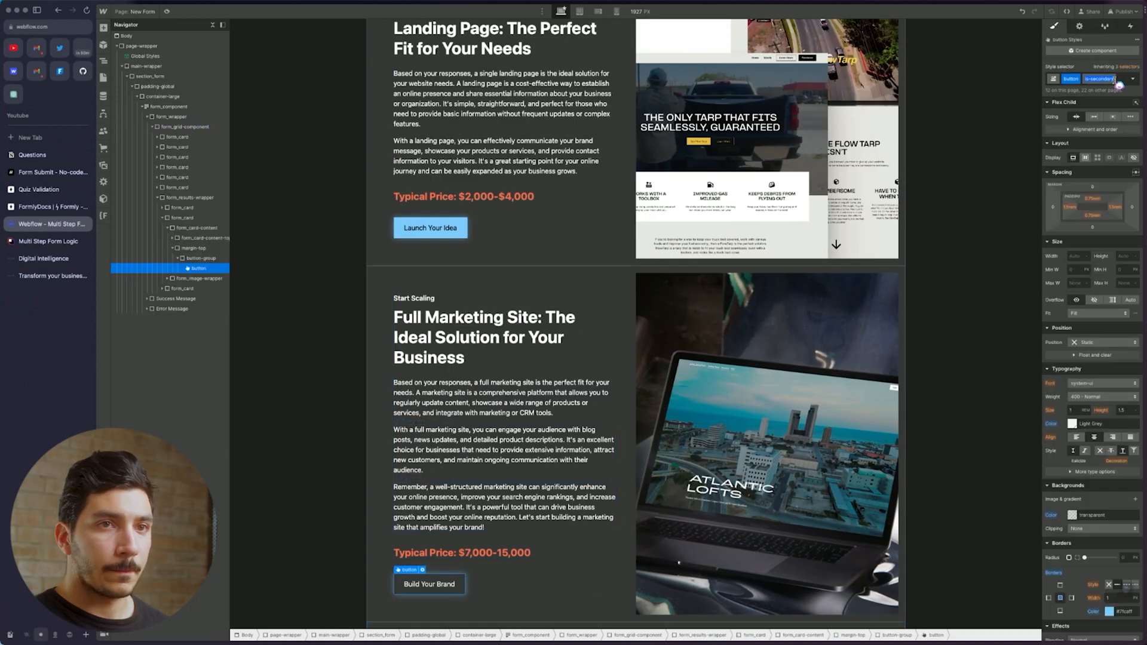
click(1112, 80)
click(1105, 110)
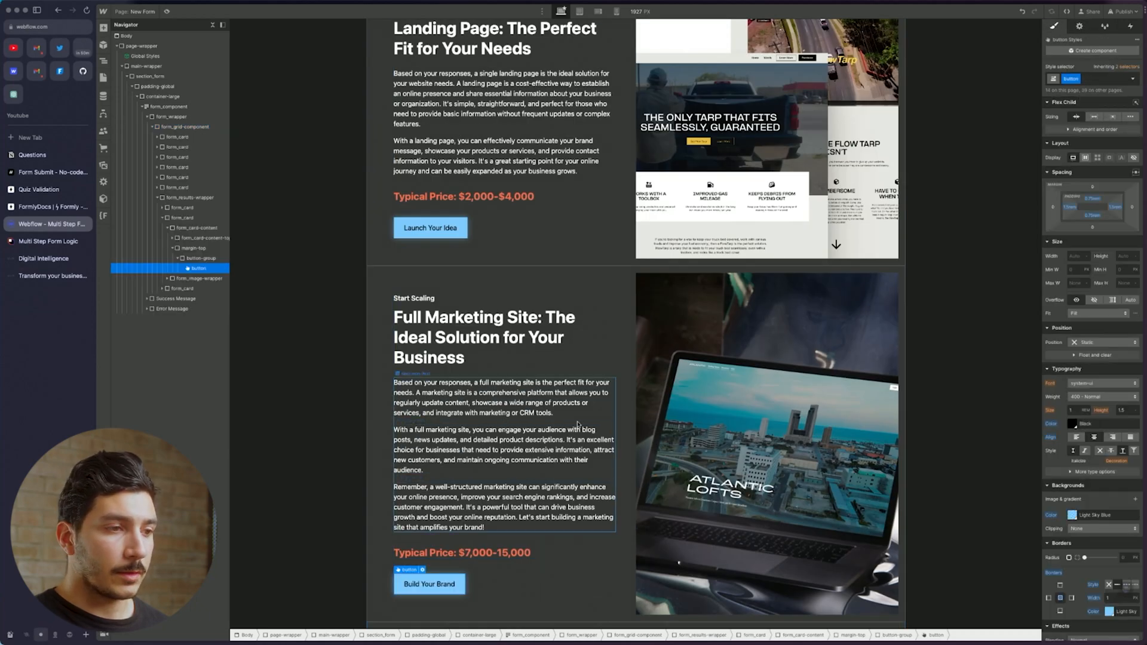
Remove the is-second class from the Create an Experience button
scroll(447, 563, down, 6)
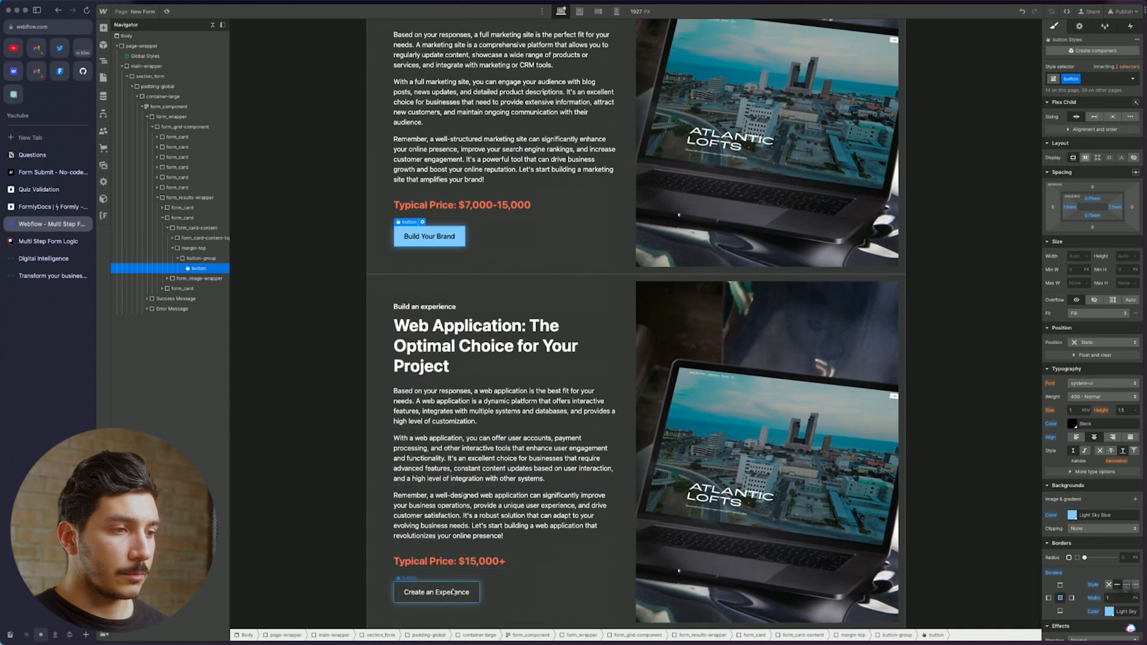
click(436, 592)
click(1111, 79)
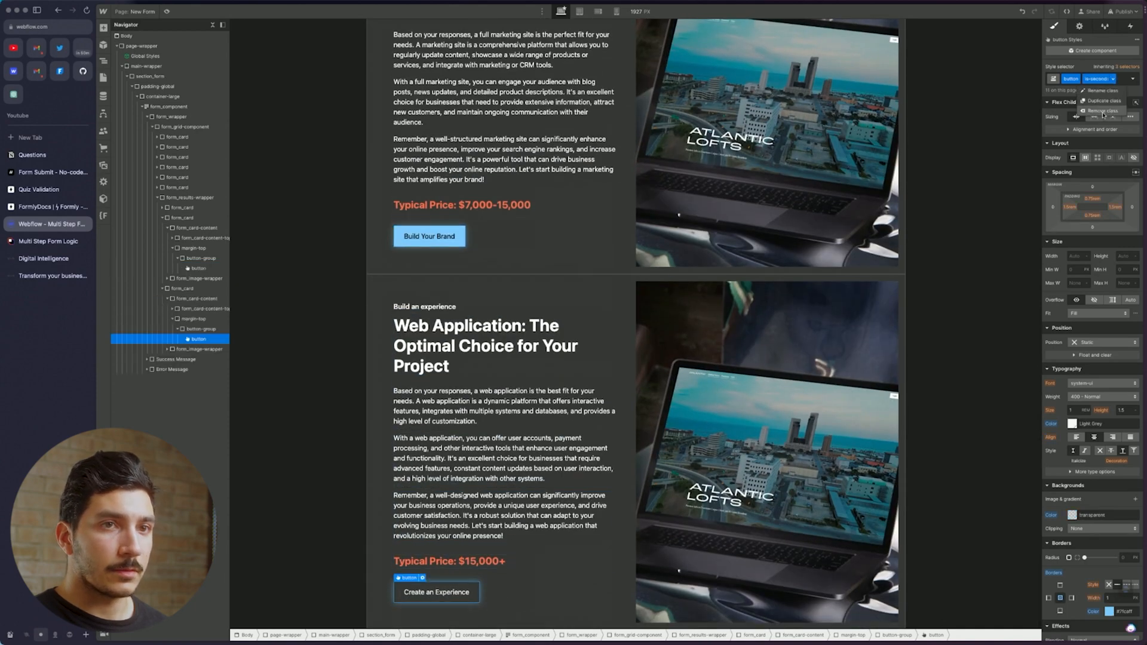
click(1104, 110)
scroll(512, 242, up, 10)
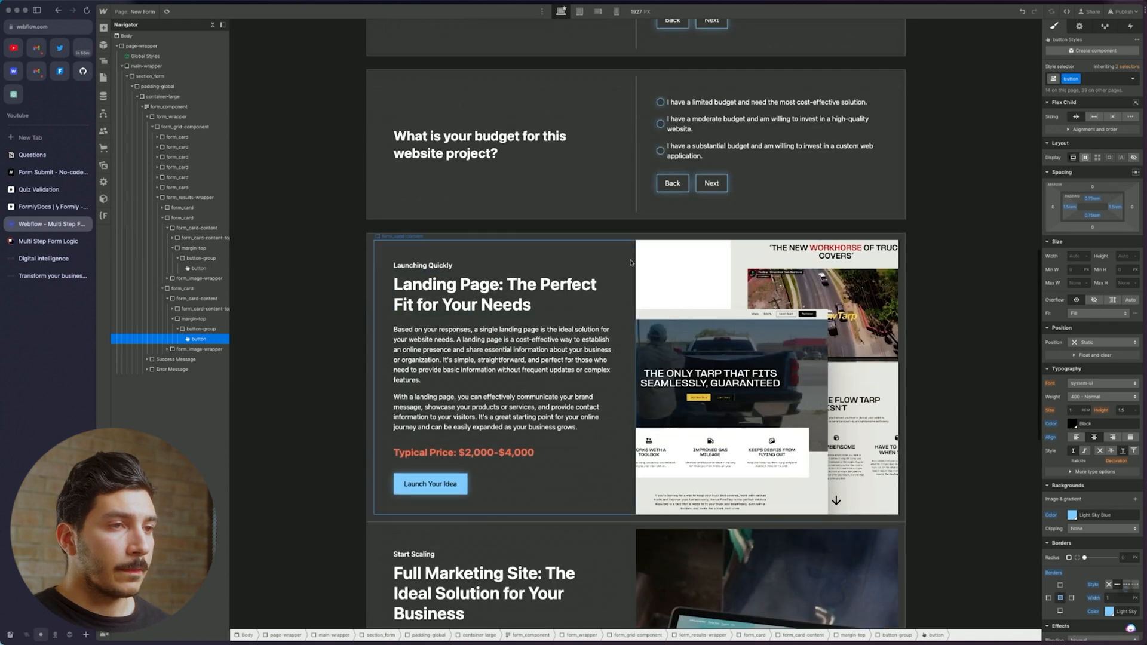
click(211, 209)
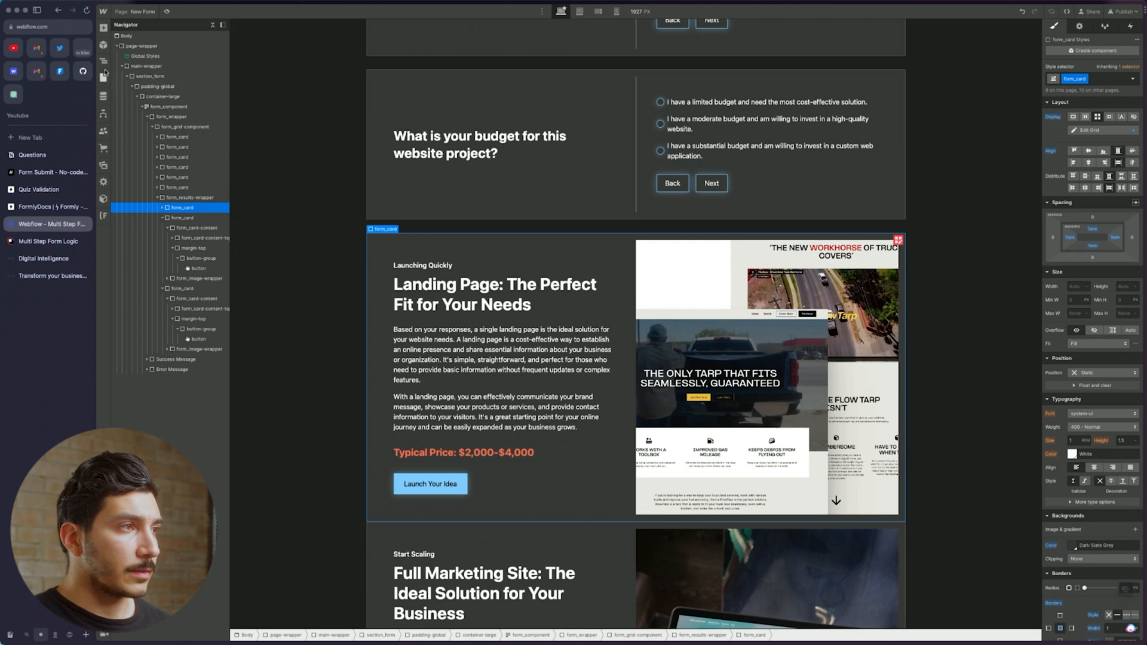
click(32, 154)
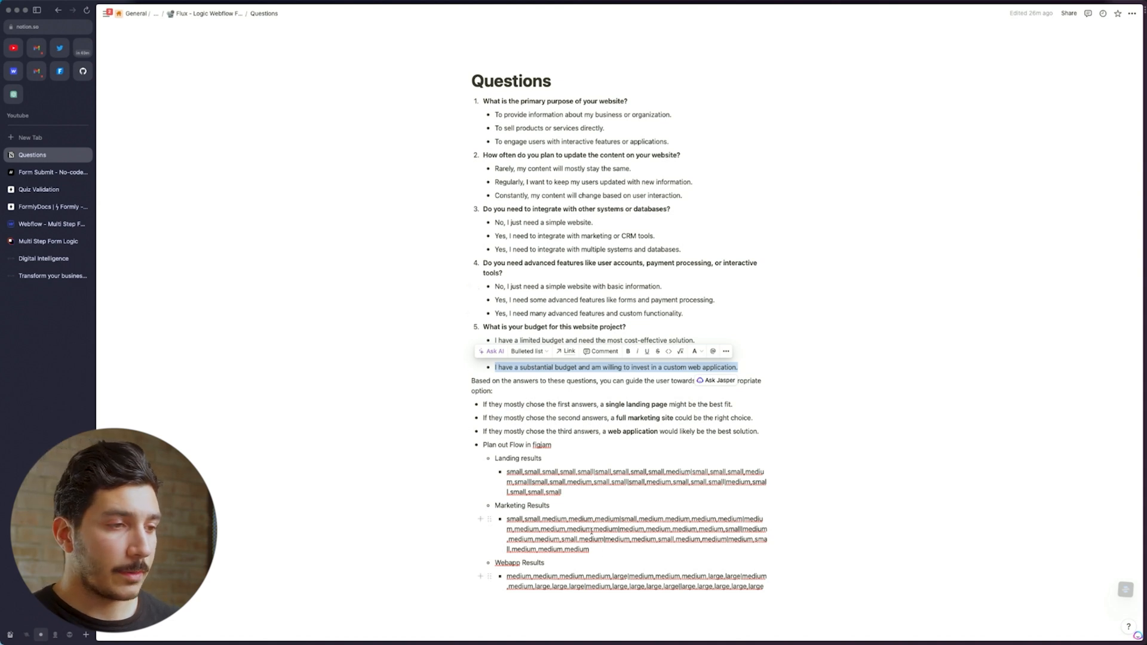
Add a new outdented empty bullet below the result paths in Notion
click(753, 581)
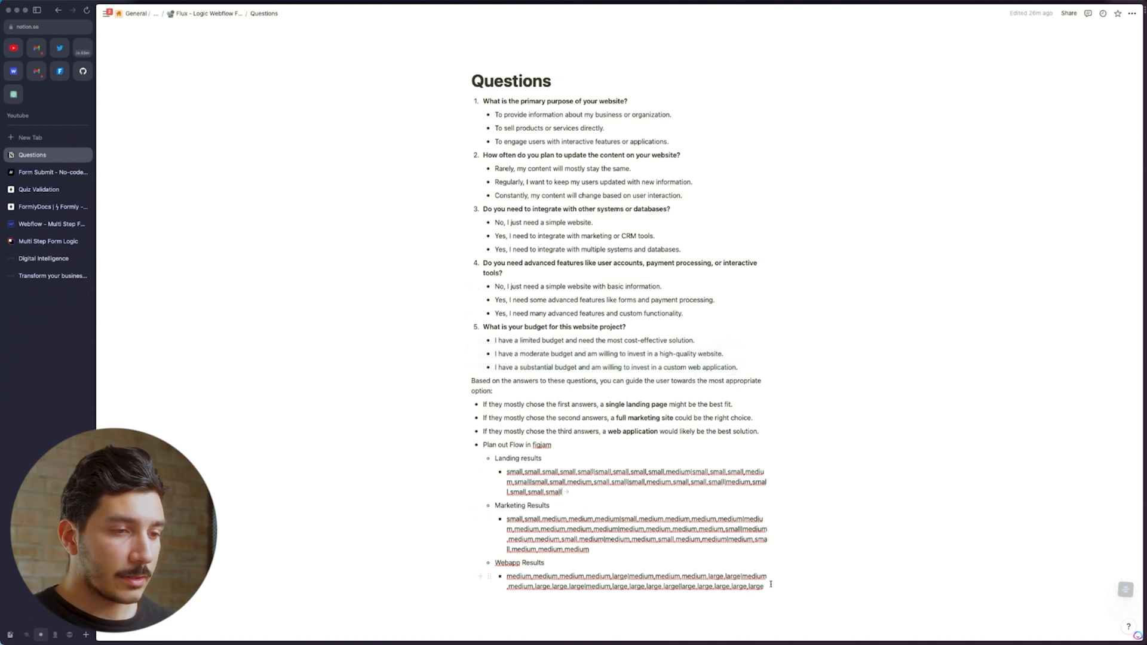
key(Return)
key(shift+Tab)
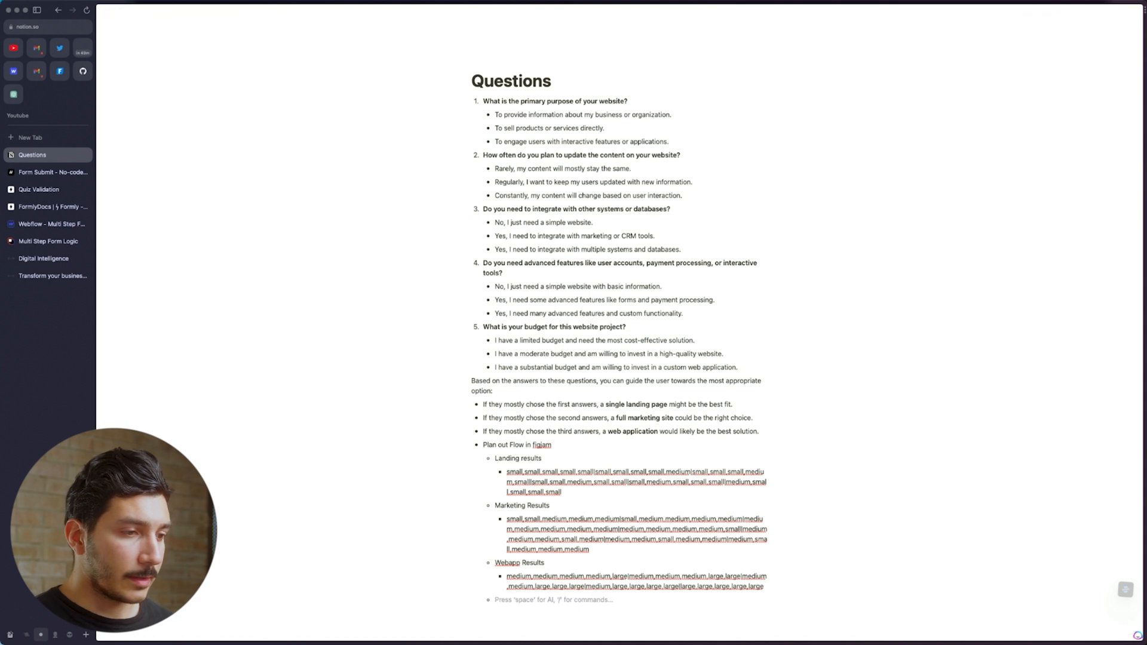
Consult the Formly docs, then look over the Marketing and Webapp result path strings
click(36, 189)
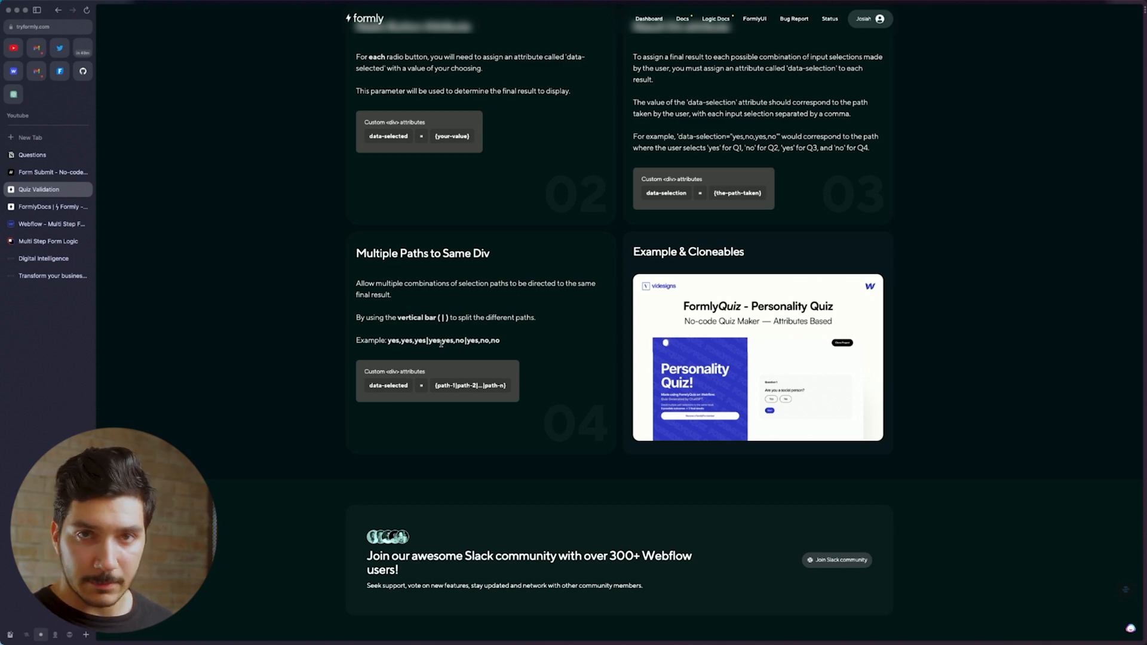
click(50, 224)
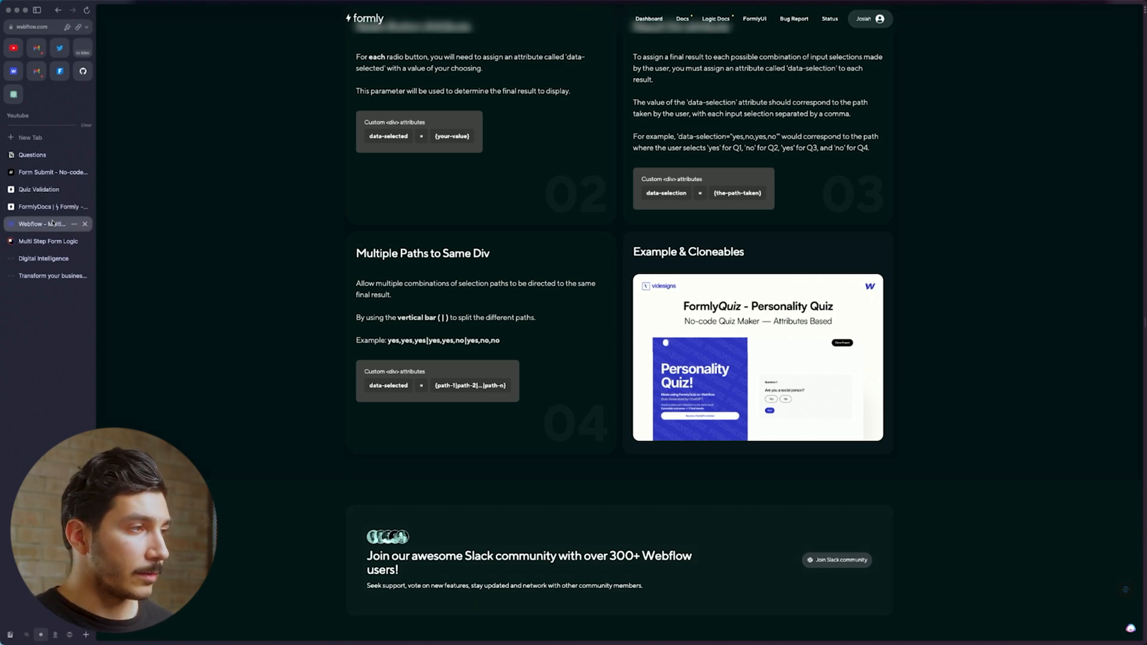
click(32, 154)
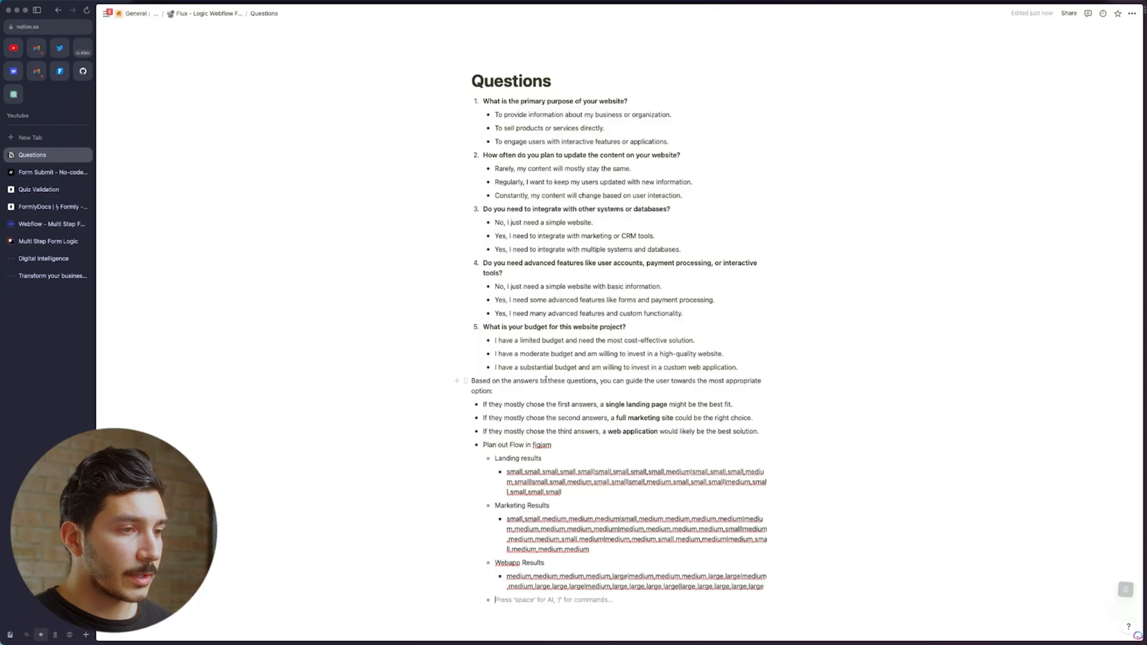
click(585, 505)
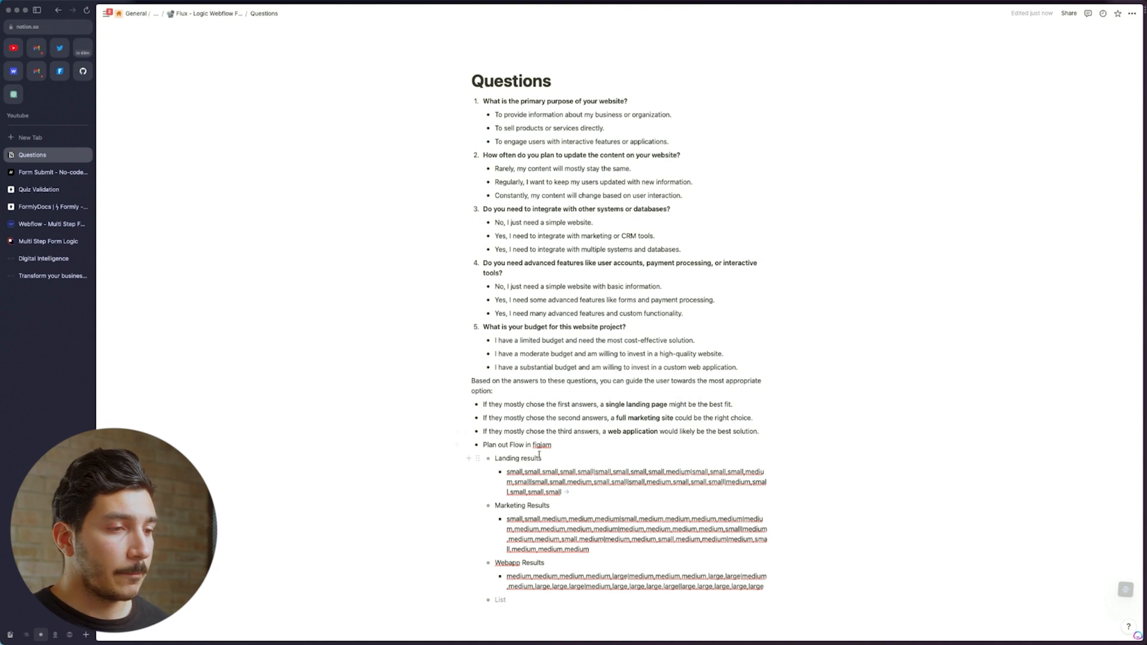
click(595, 550)
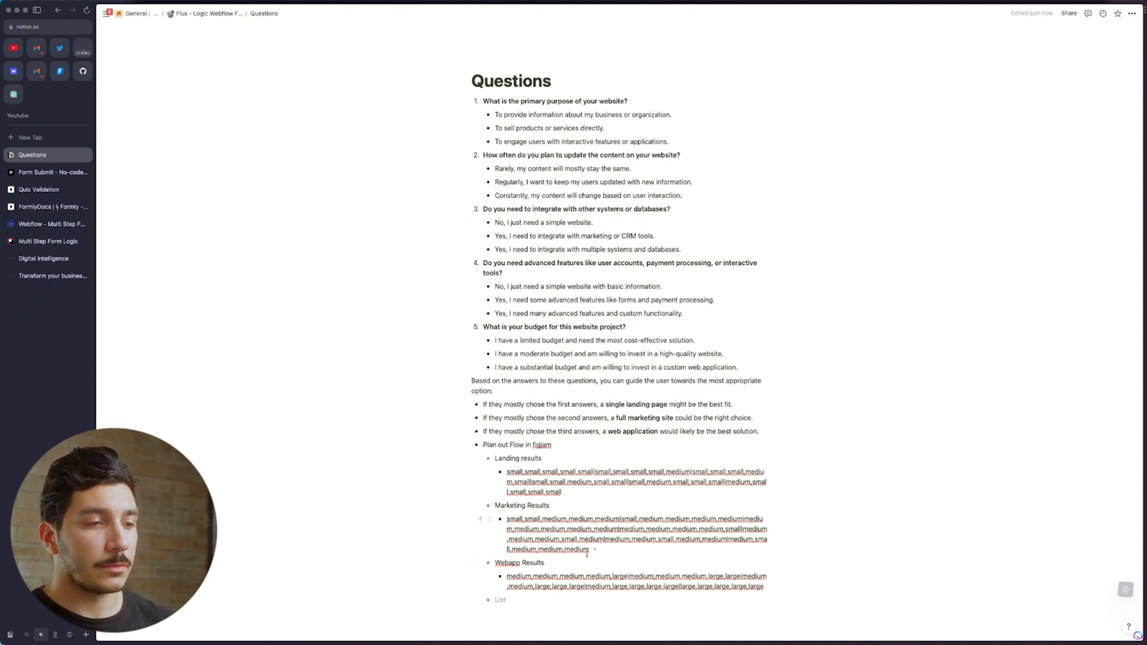
key(shift+Up)
key(shift+Up)
key(shift+Up)
key(shift+Up)
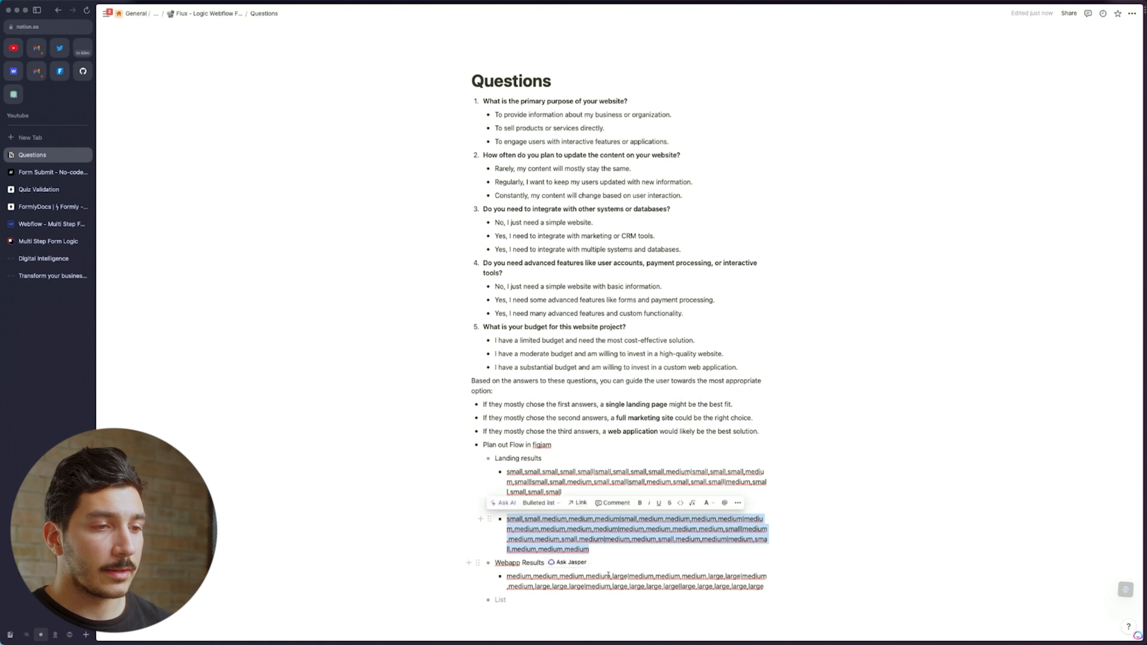
click(650, 585)
drag(784, 588, 523, 572)
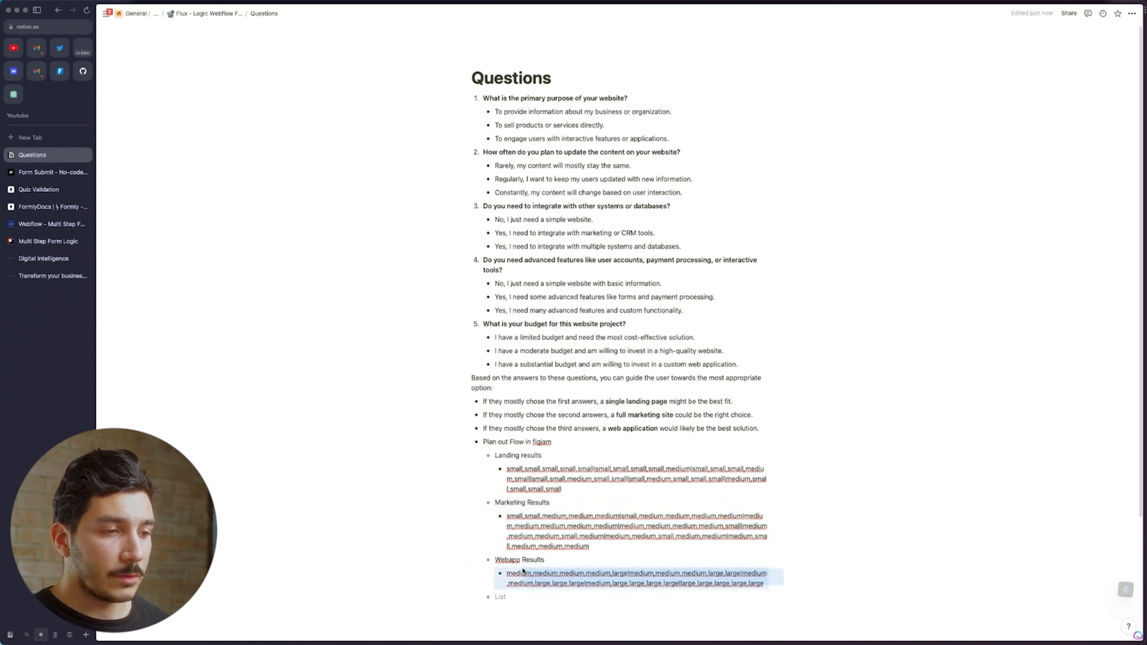
click(594, 579)
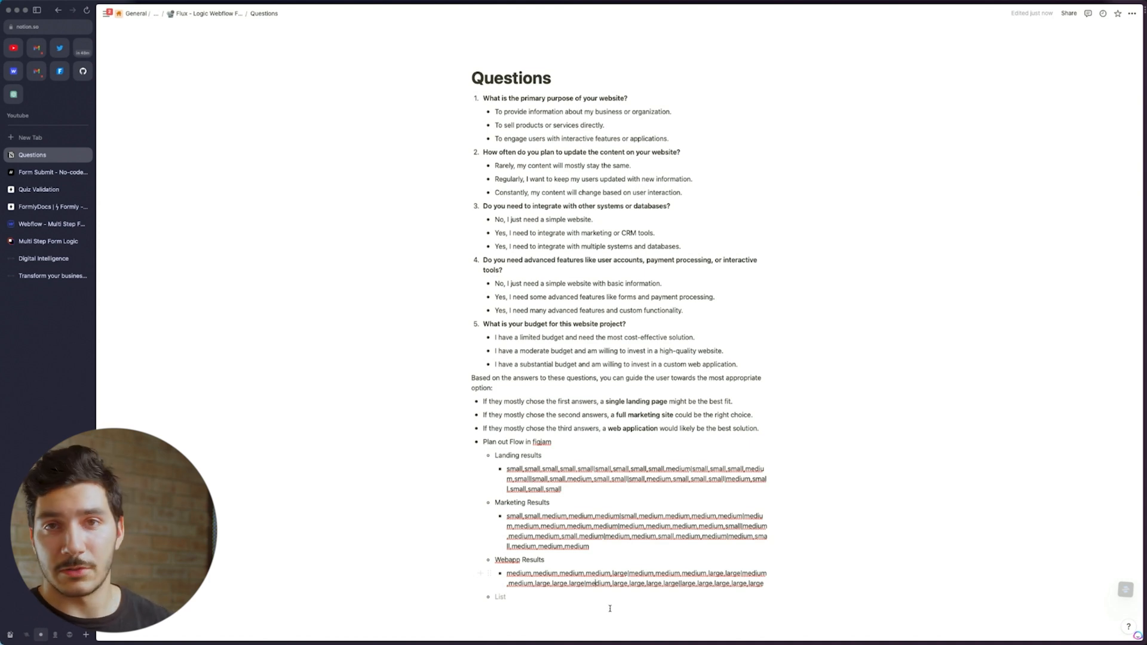
triple_click(605, 515)
click(590, 547)
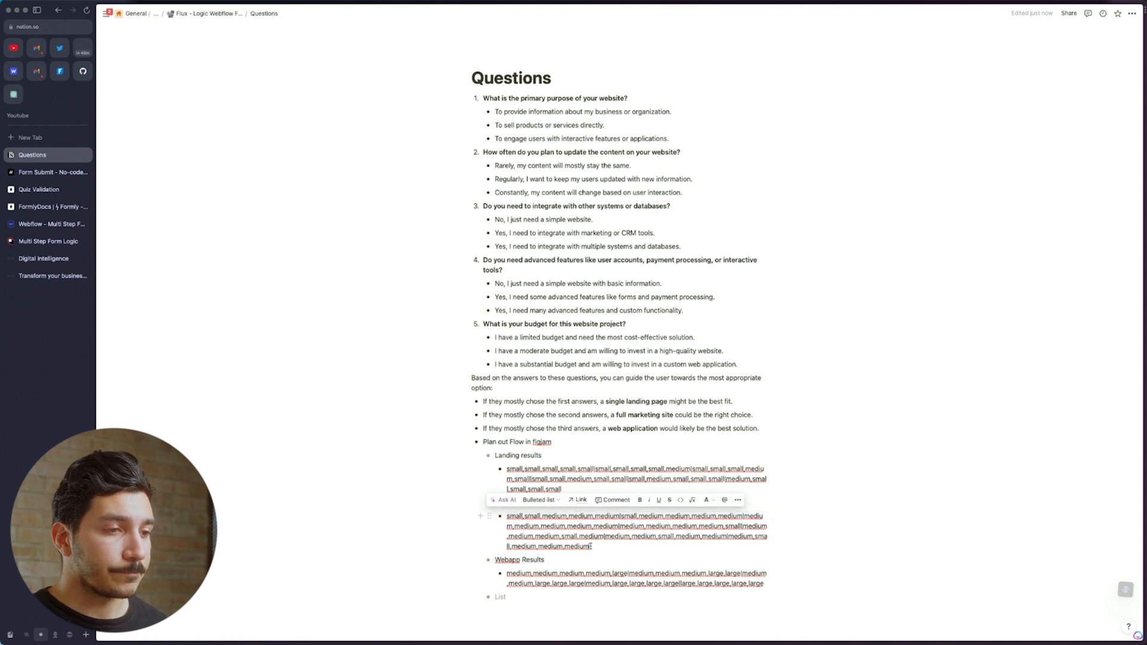
Copy the Landing results answer string
triple_click(556, 478)
key(Down)
triple_click(538, 479)
click(593, 516)
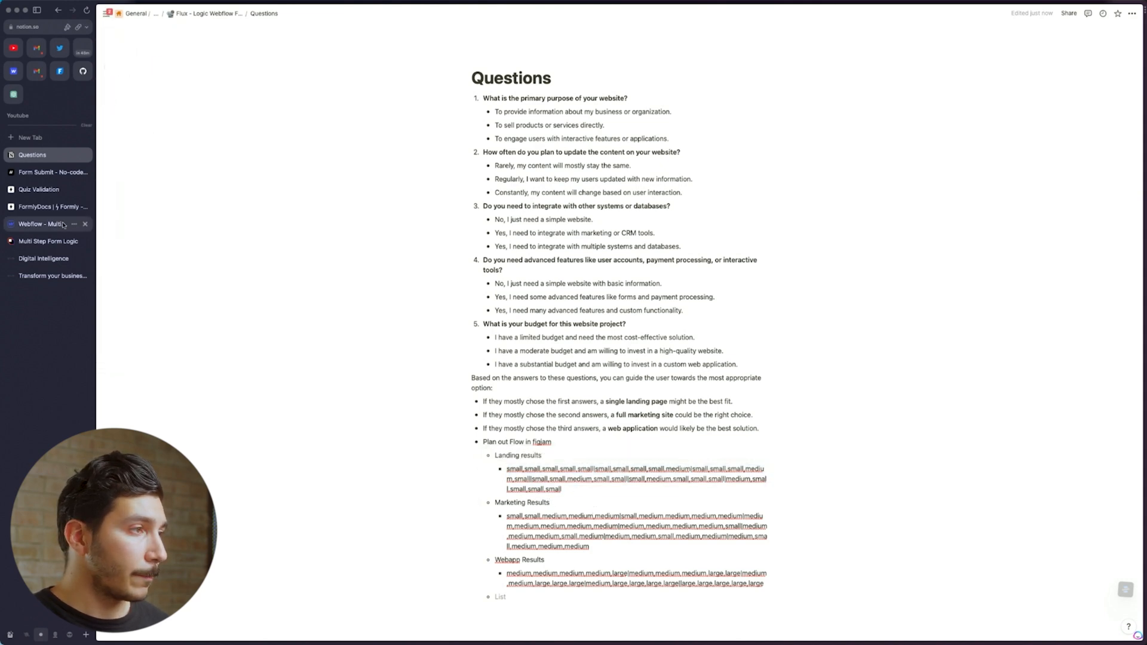
click(52, 224)
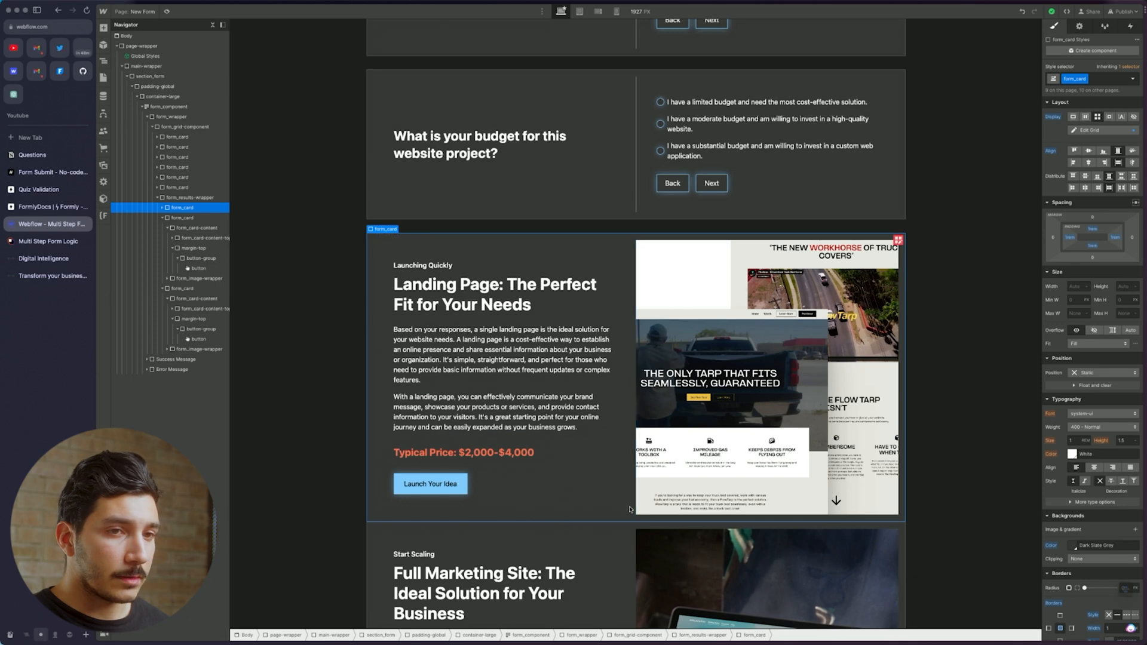
Delete the Landing Page card's data-selection attribute and re-add it as small_small_small_small_small
click(1079, 26)
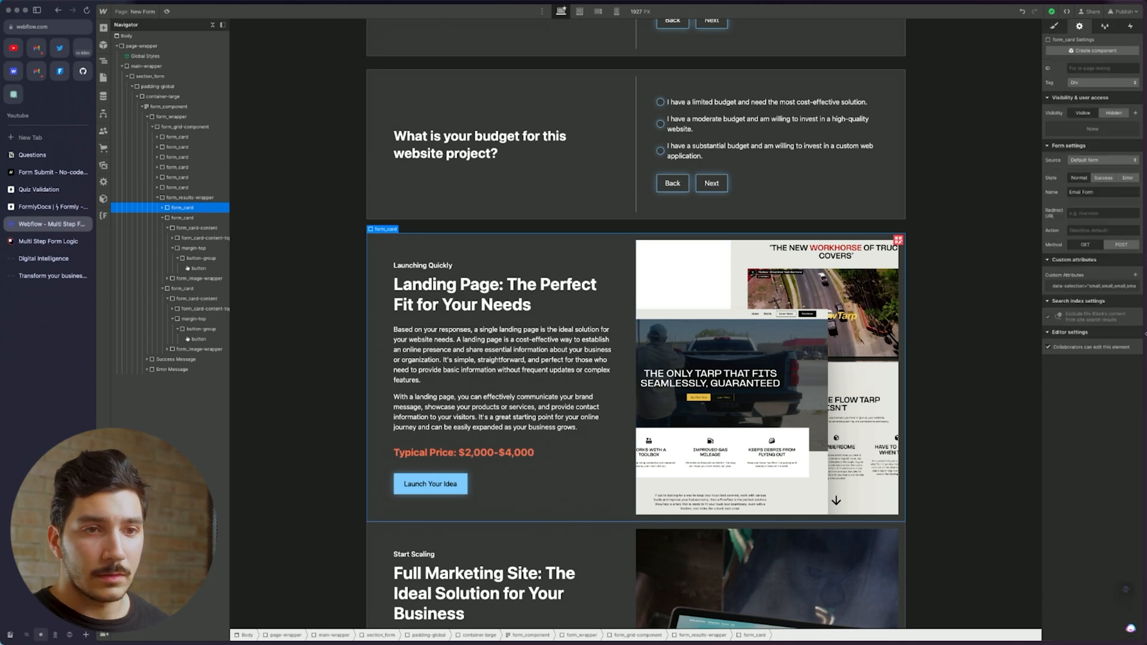
click(1136, 287)
click(1135, 275)
text(data-selection)
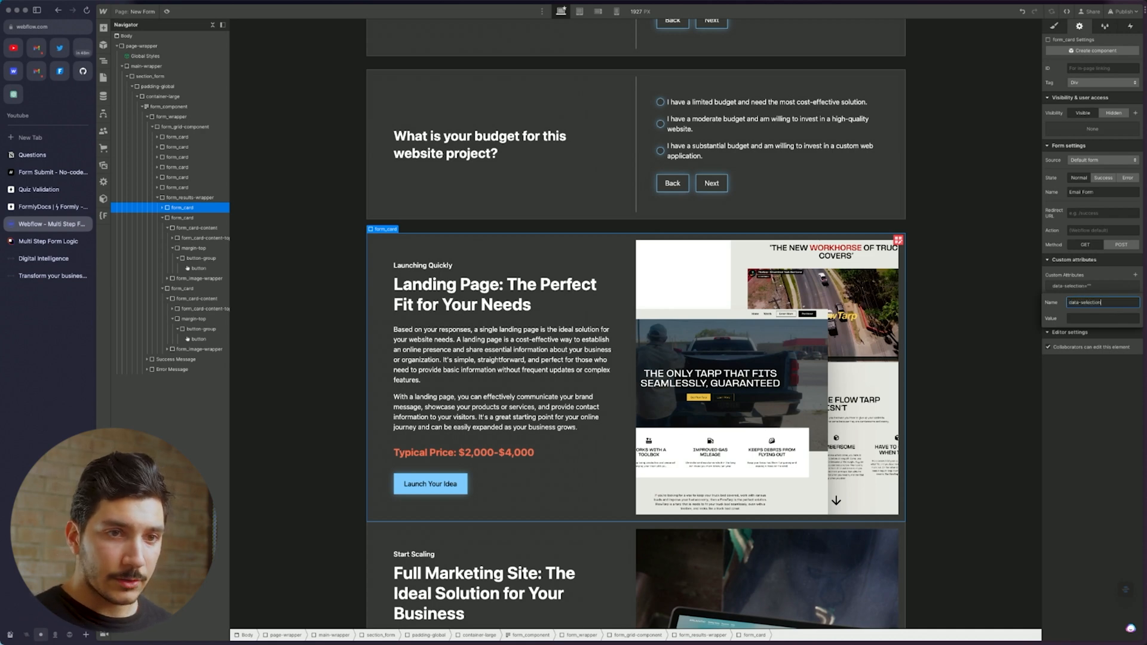
key(Tab)
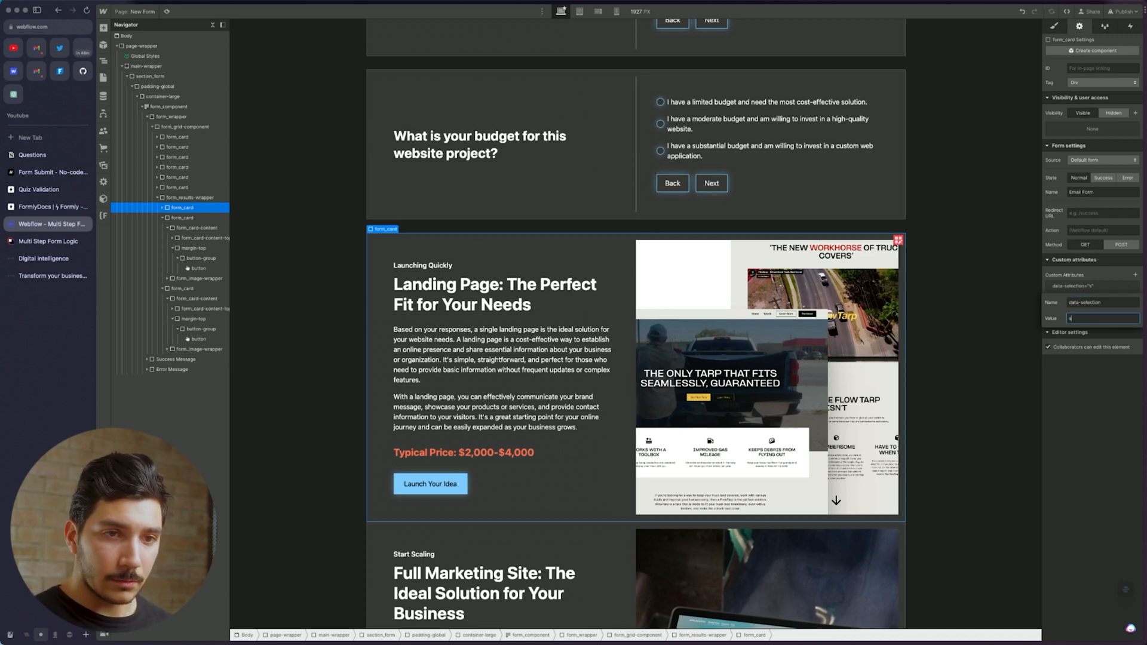
text(small)
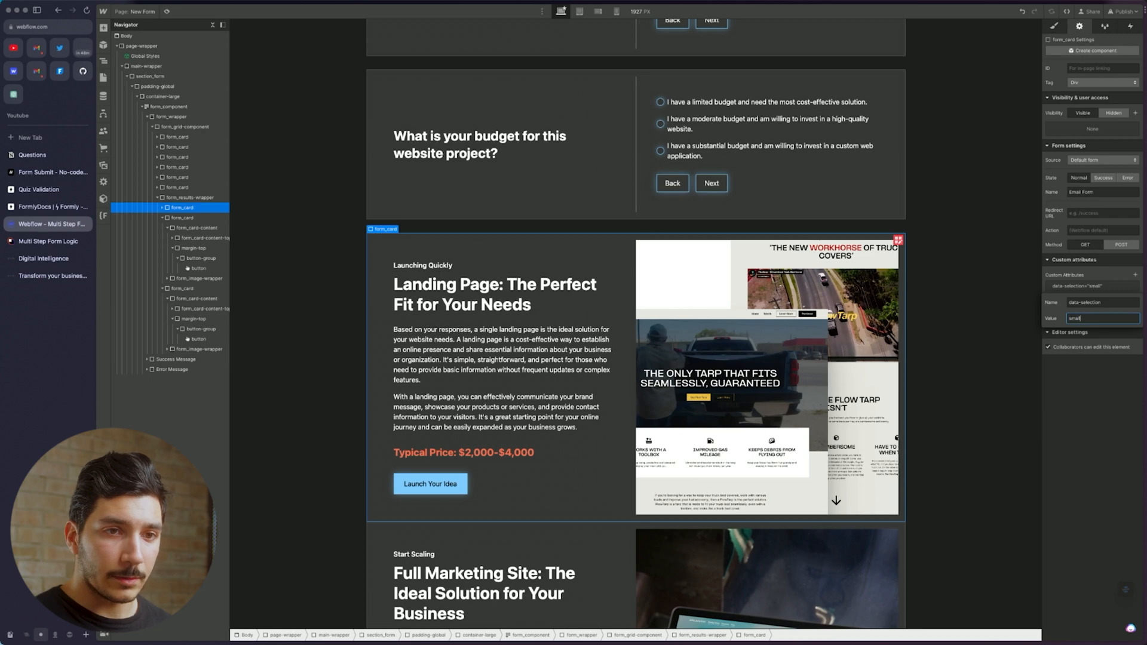
text(_small_small_small_sma)
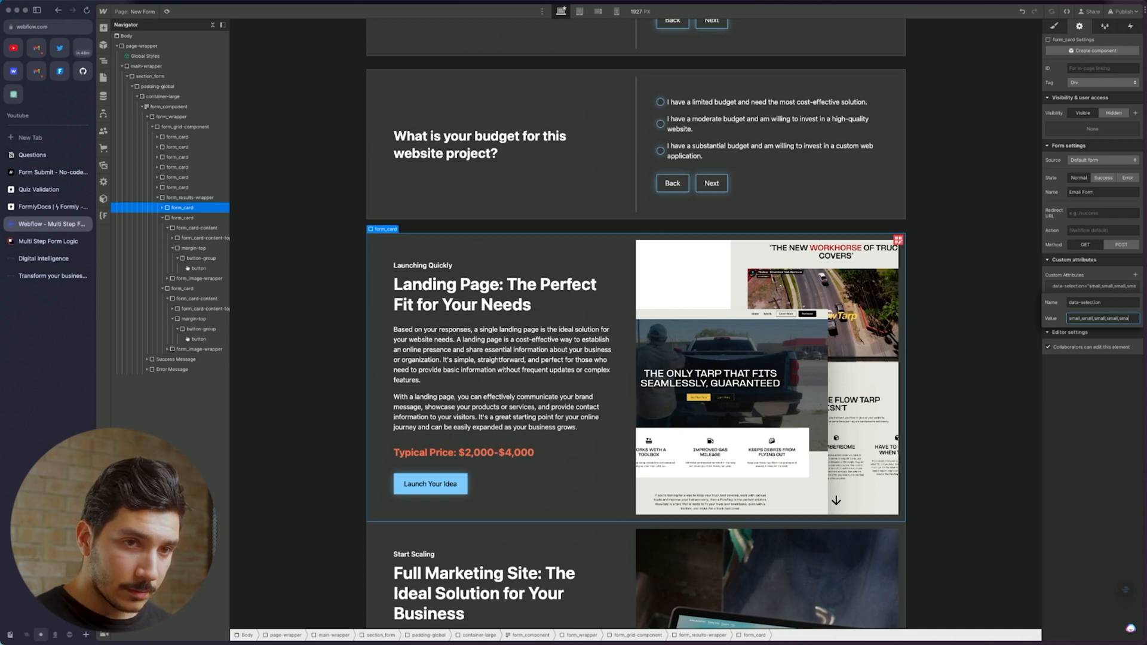
text(ll)
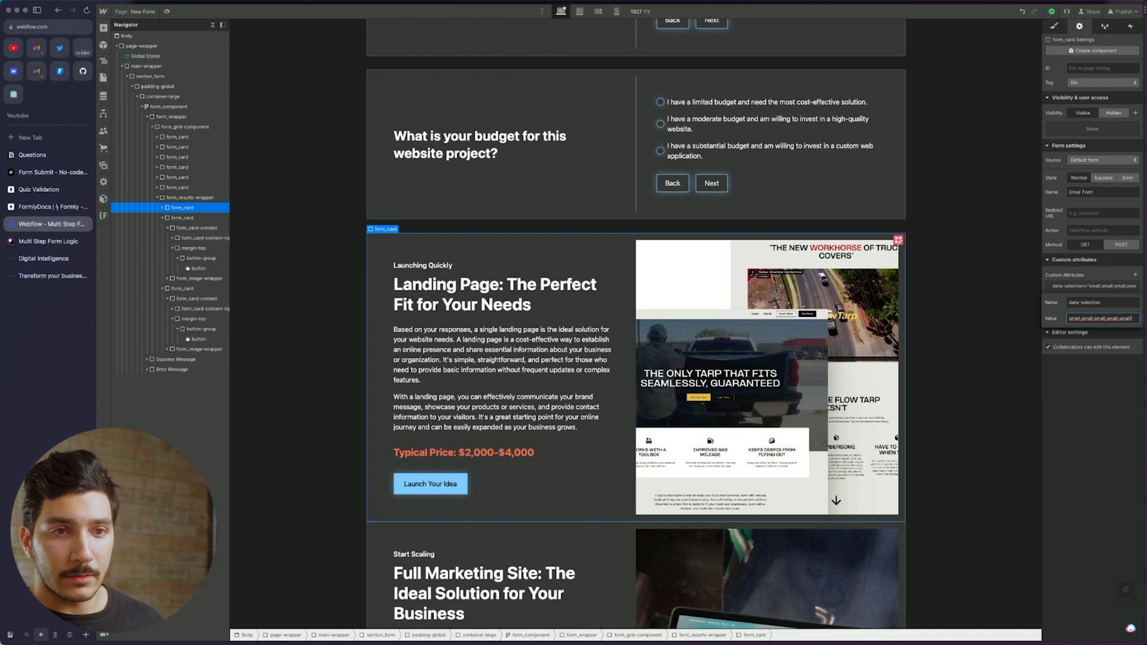
Retype the value as small,smal, then clear it to leave data-selection empty
text(small,smal)
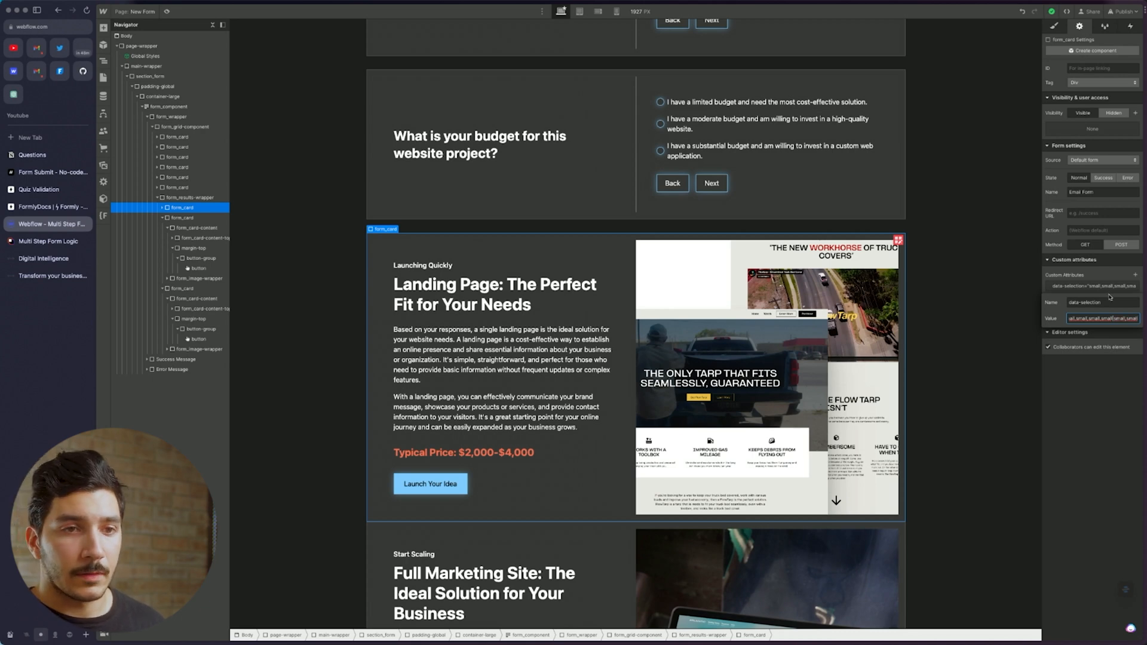
key(Return)
triple_click(1115, 319)
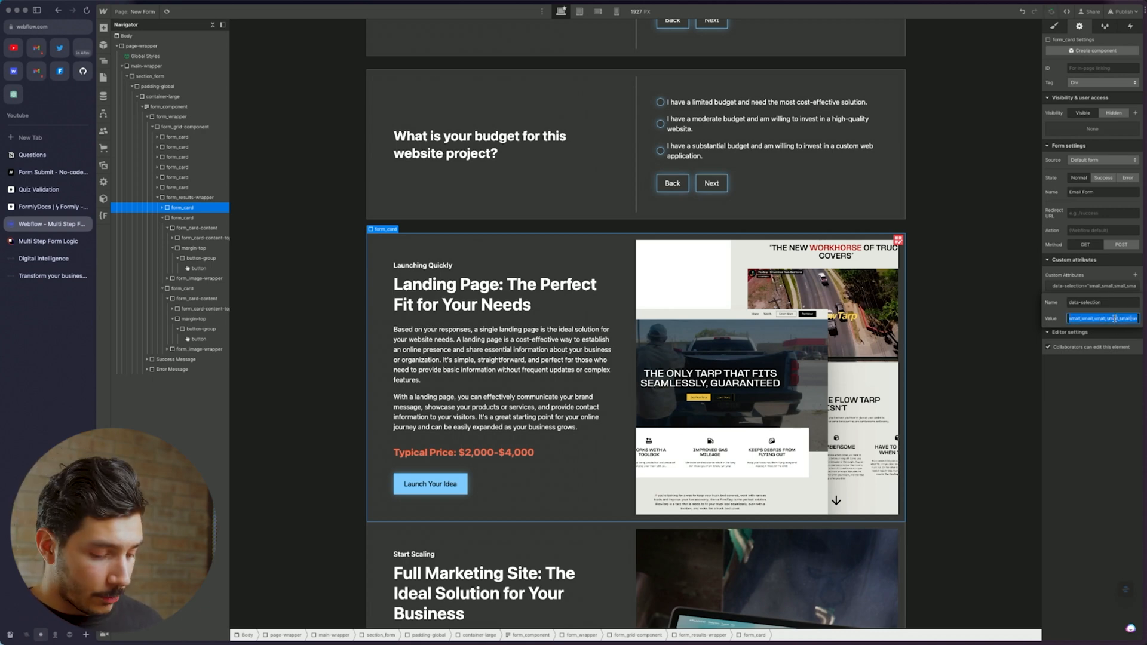
key(BackSpace)
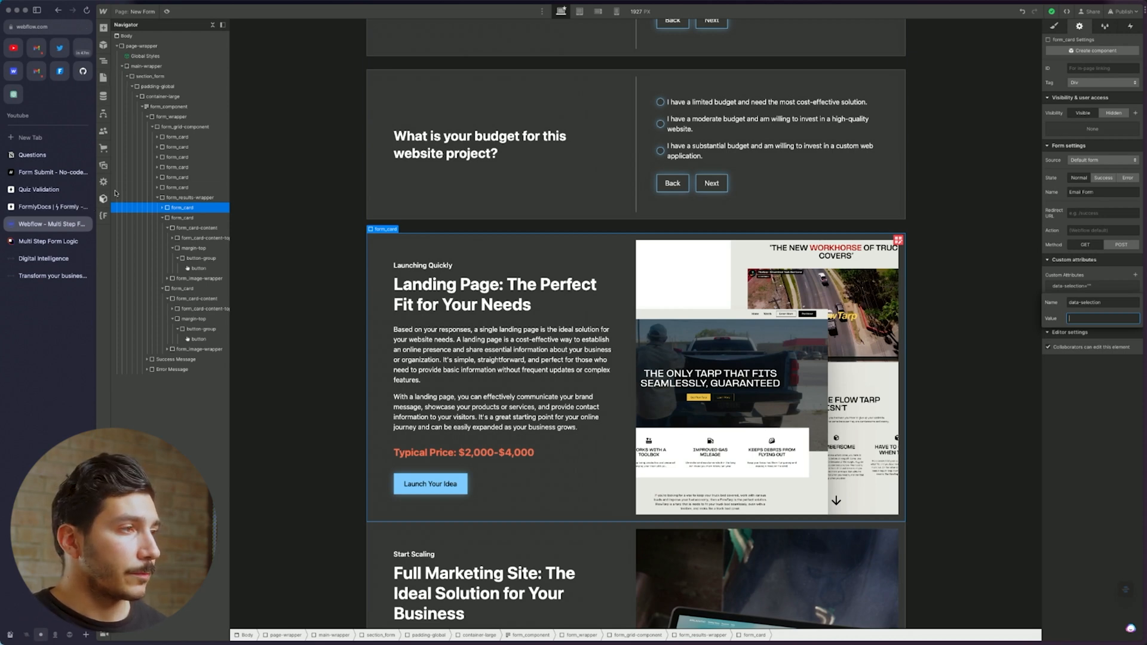
click(406, 248)
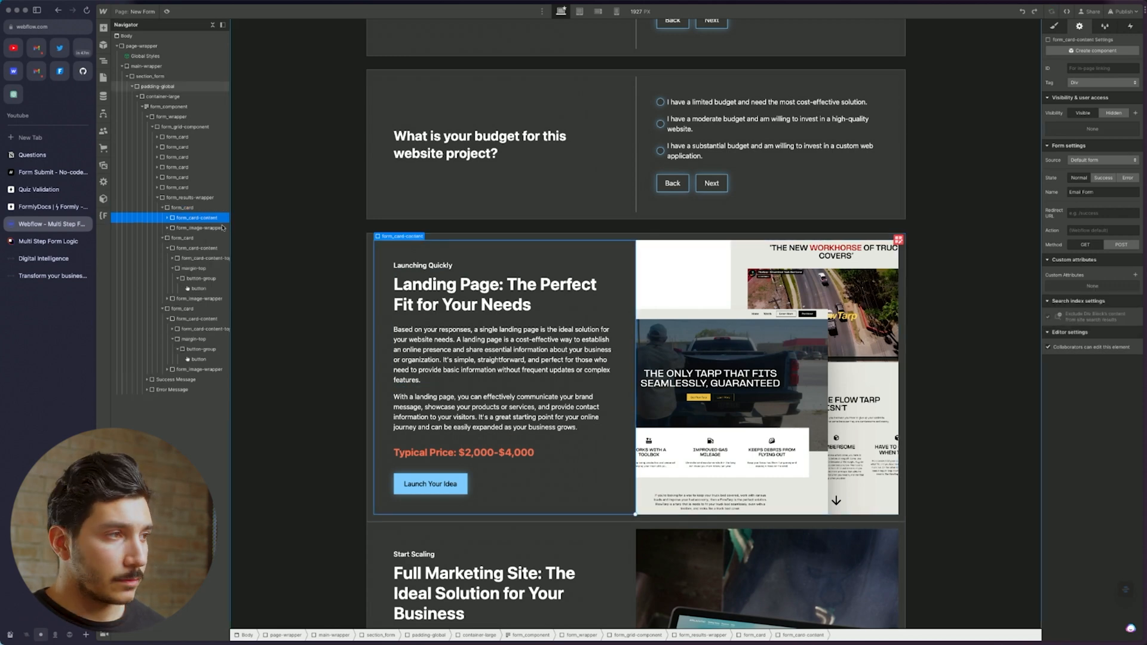
click(32, 156)
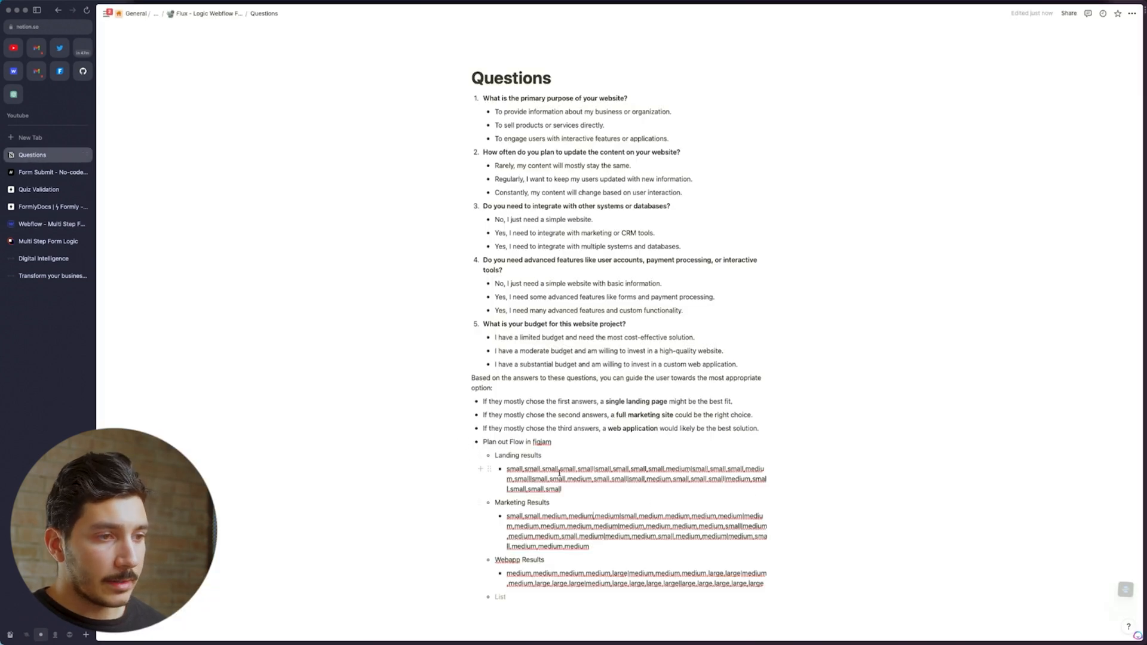
Select and copy the full Landing results answer string in Notion, then return to Webflow
drag(562, 489, 506, 469)
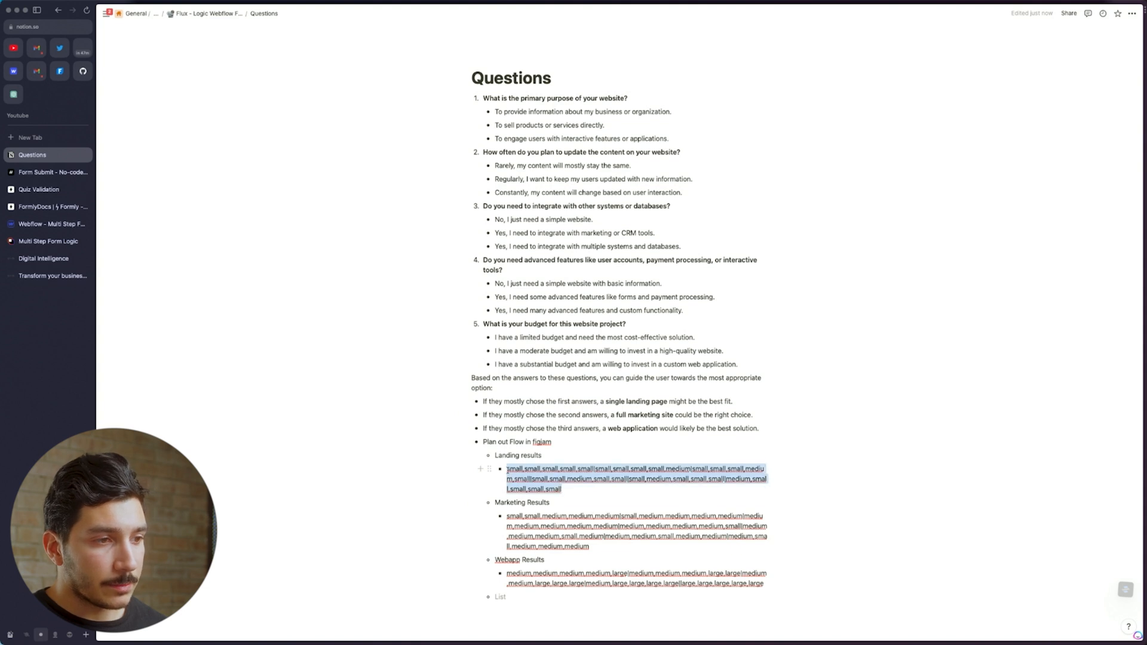
triple_click(668, 536)
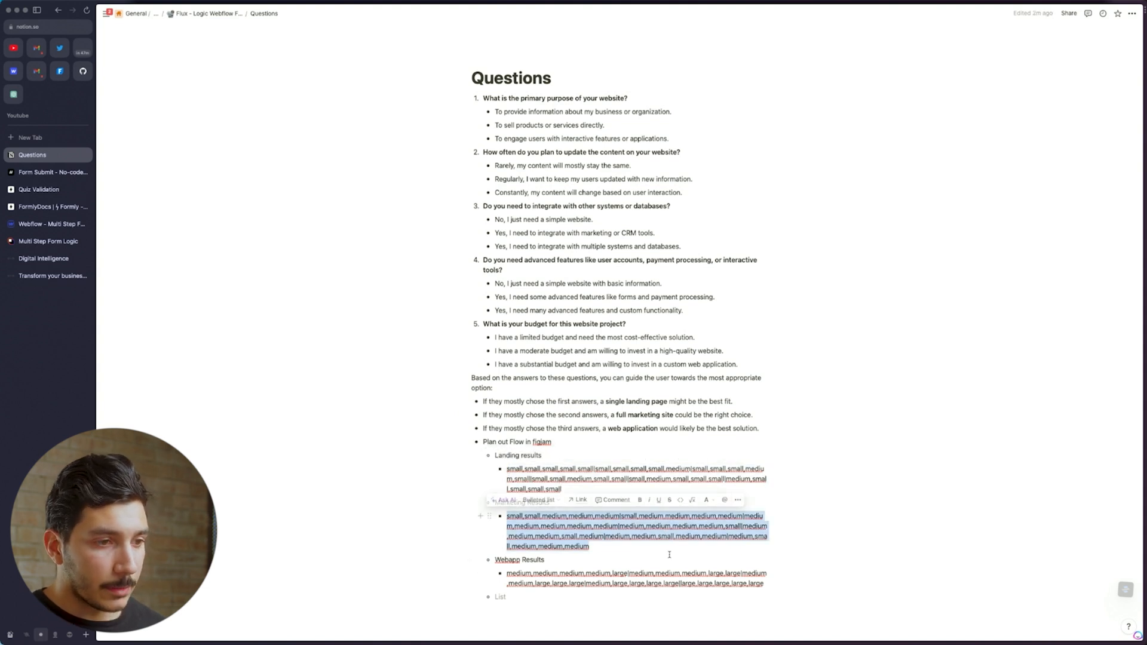
click(574, 475)
triple_click(573, 478)
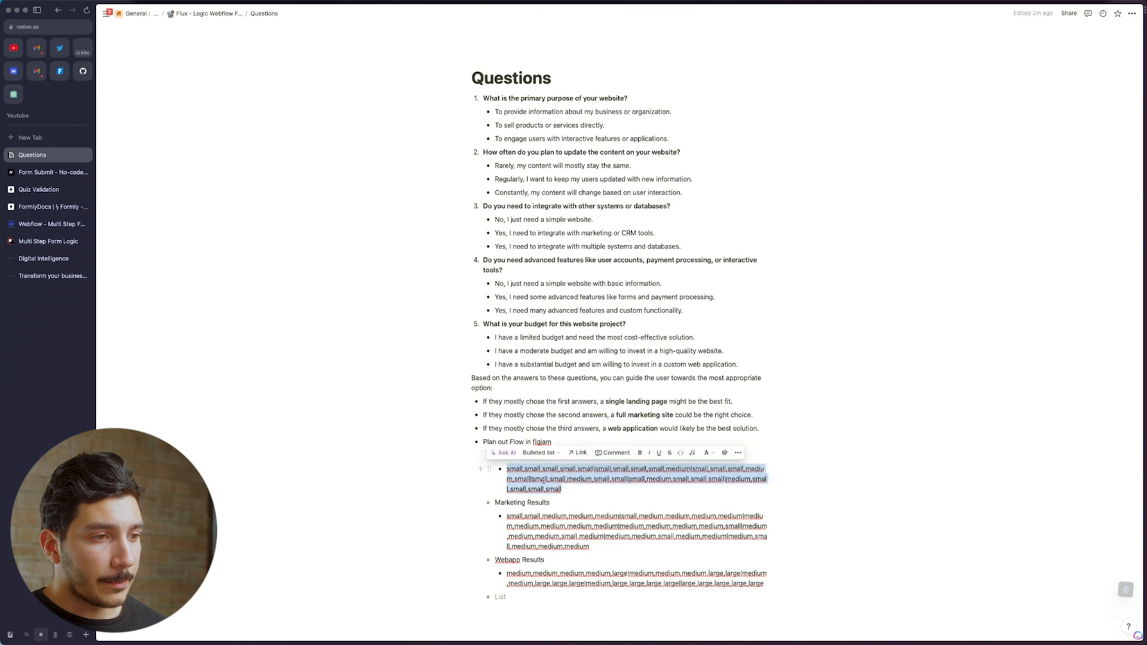
click(51, 224)
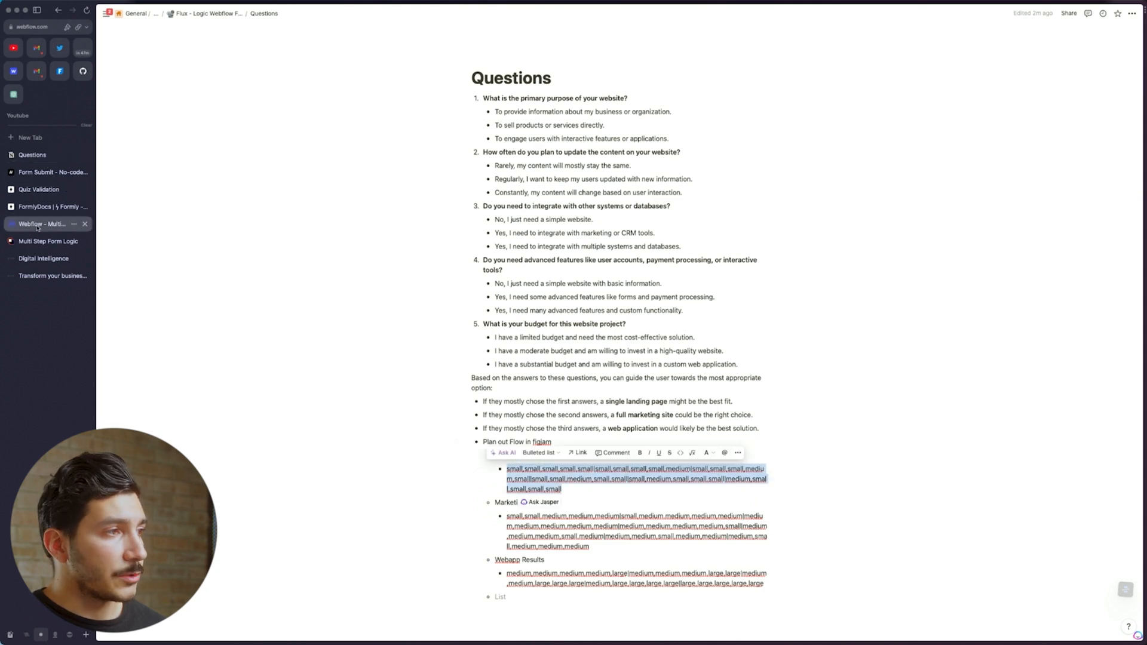
Add a data-selection custom attribute to the card content, pasting the Landing results string as its value
click(1135, 274)
text(dat)
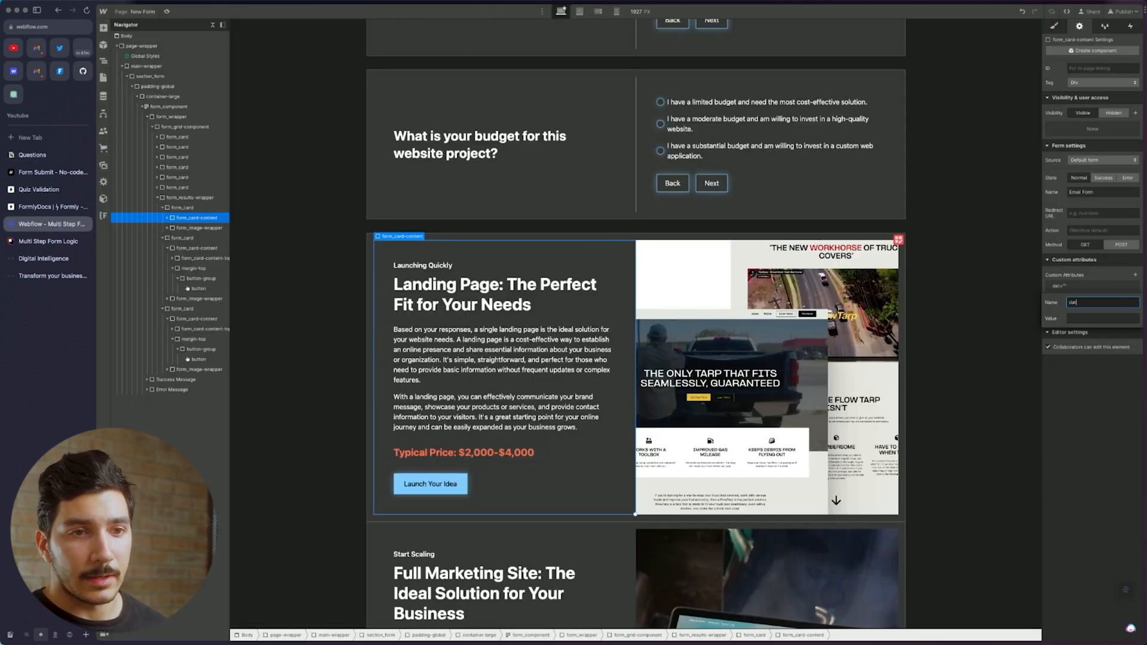
text(a-selection)
key(Tab)
key(ctrl+v)
key(Return)
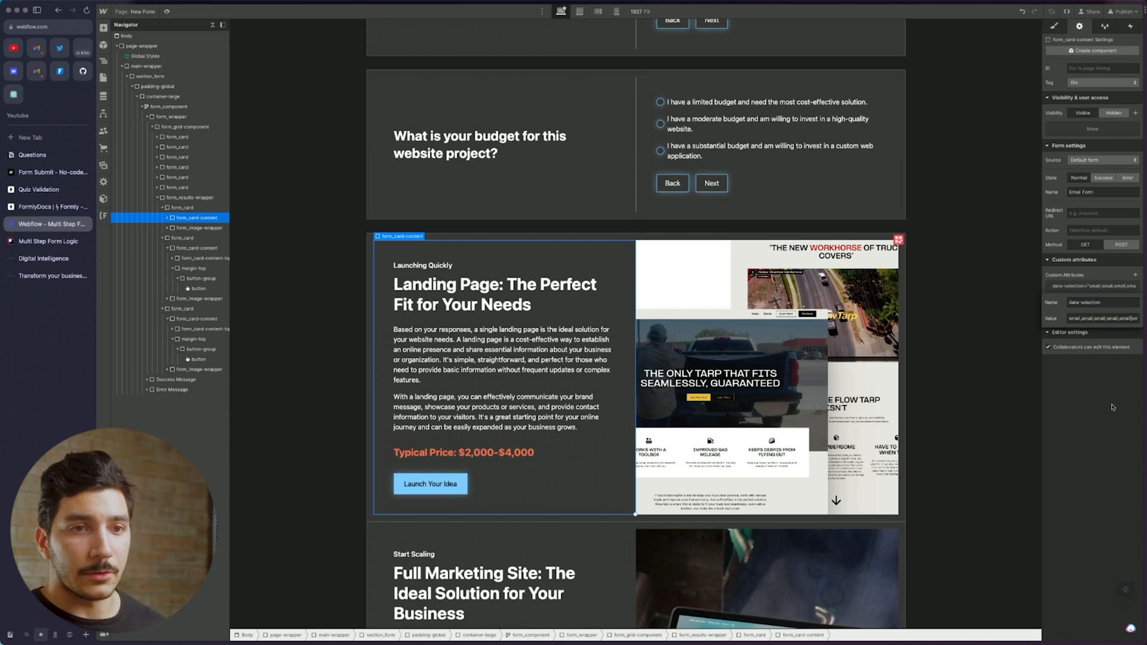
Rename the quiz form from Email Form to sample-form
click(458, 488)
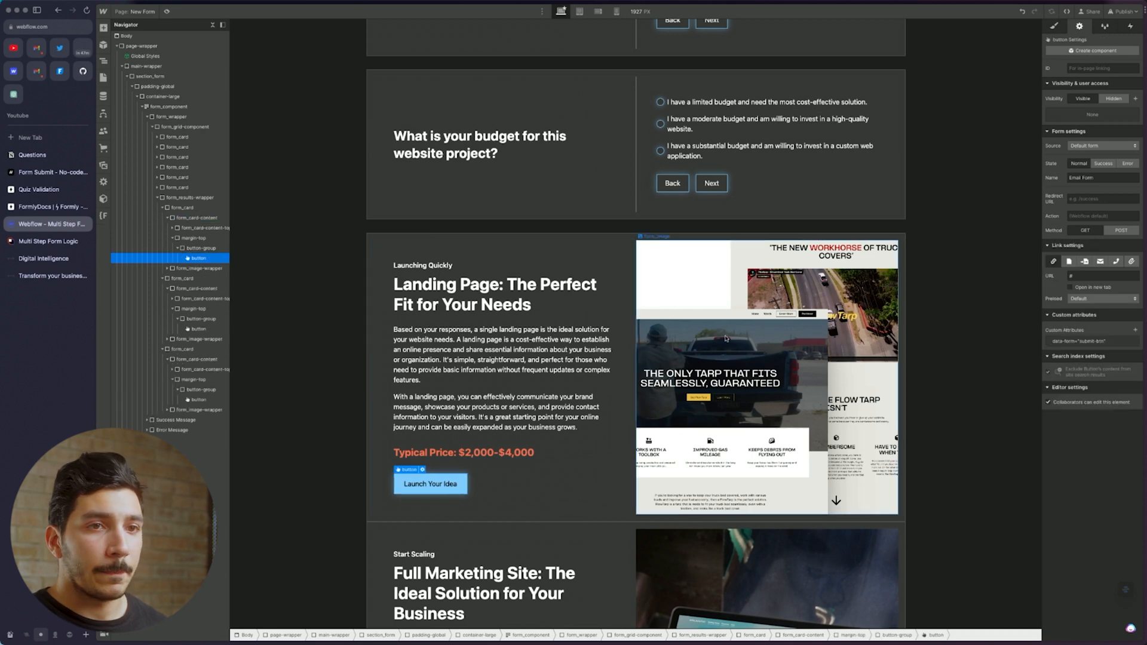
triple_click(1105, 177)
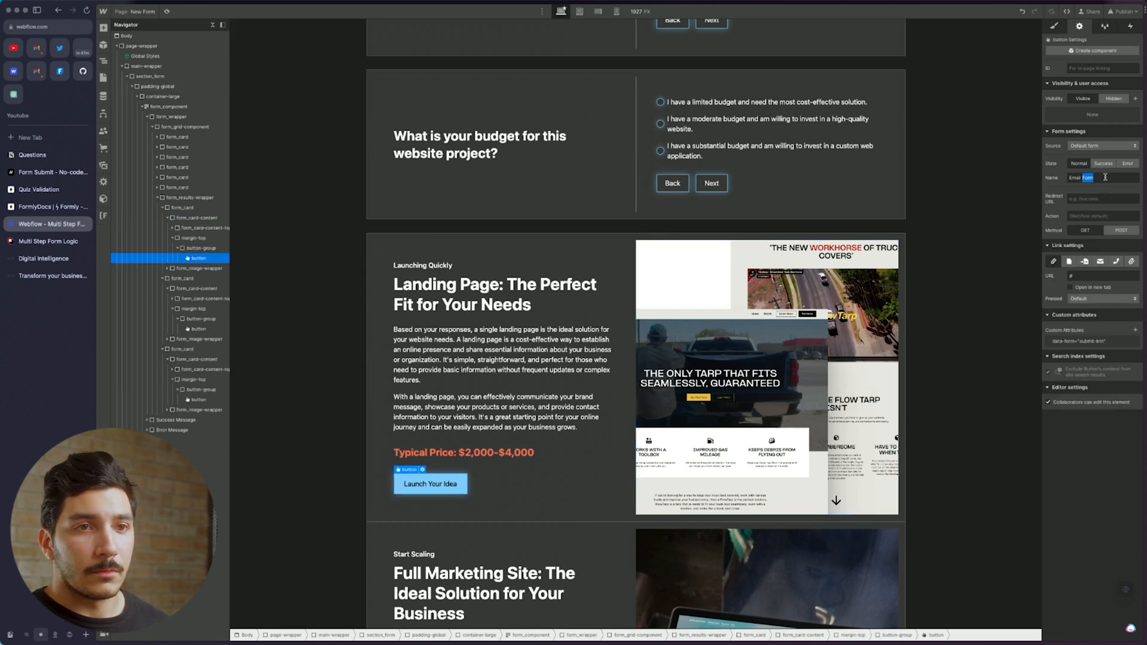
text(sample-fo)
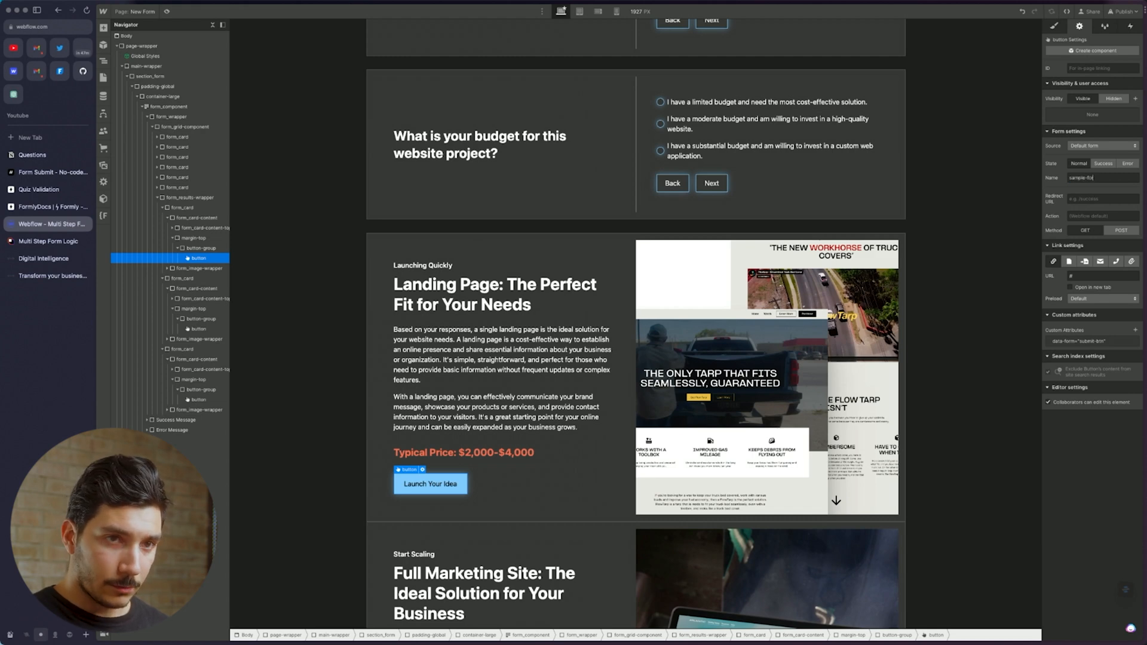
text(rm)
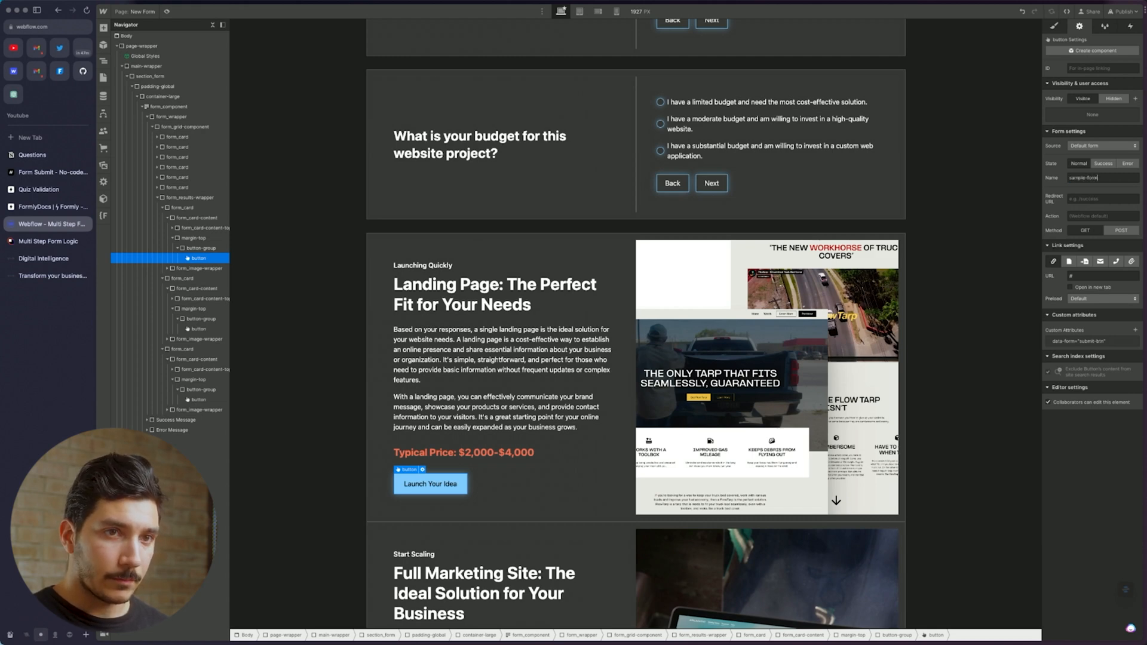
click(1082, 201)
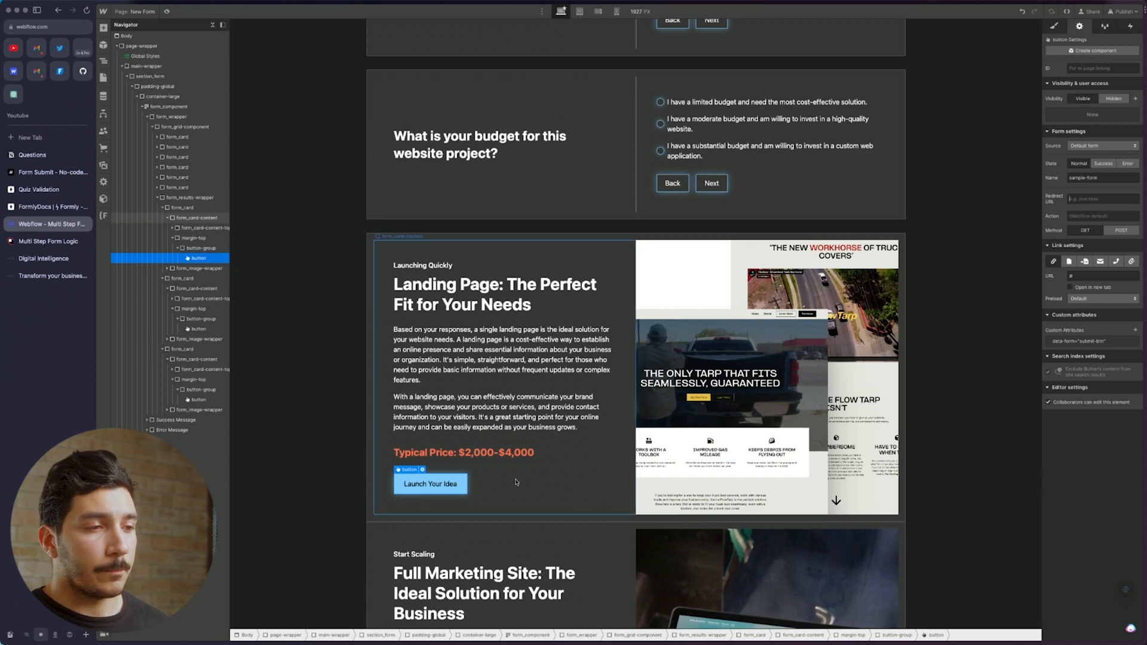
click(658, 366)
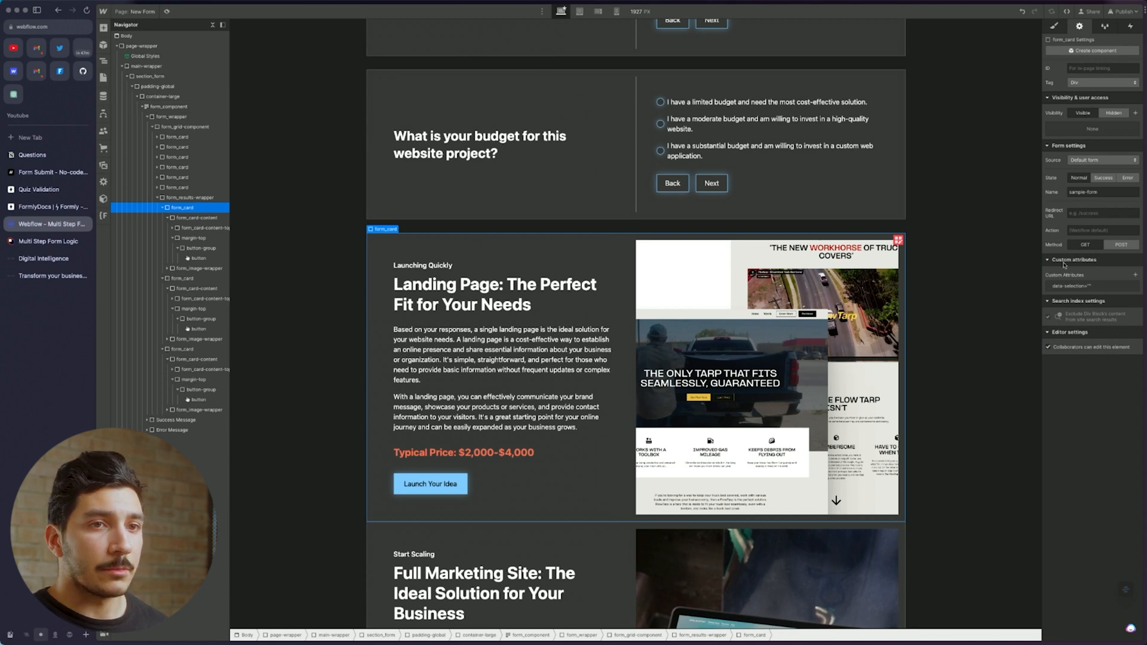
Paste the Landing results string into the card's data-selection attribute value
click(1103, 287)
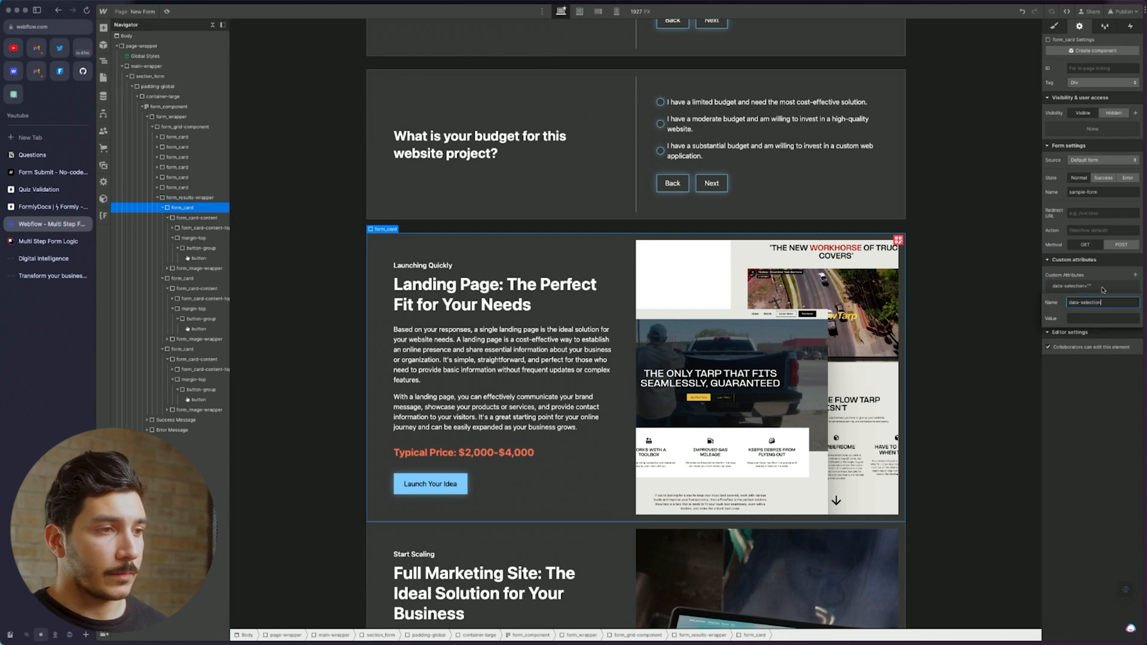
click(1106, 319)
key(super+v)
click(1106, 396)
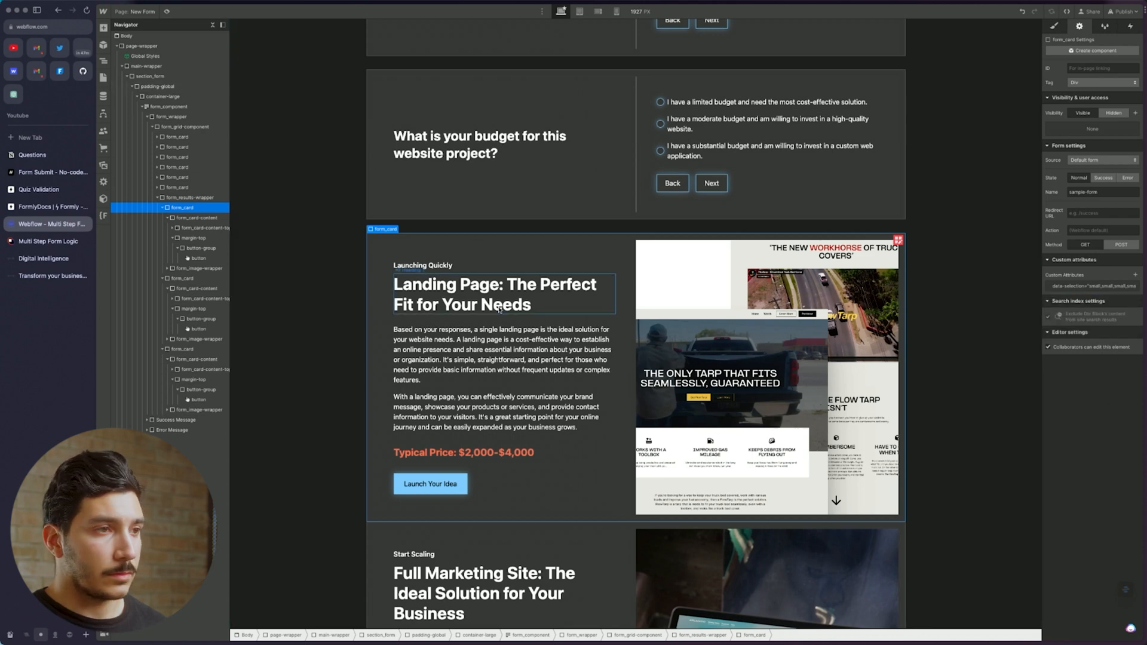
Select the Landing Page result card's content block and delete its data-selection attribute
click(585, 529)
scroll(584, 529, down, 7)
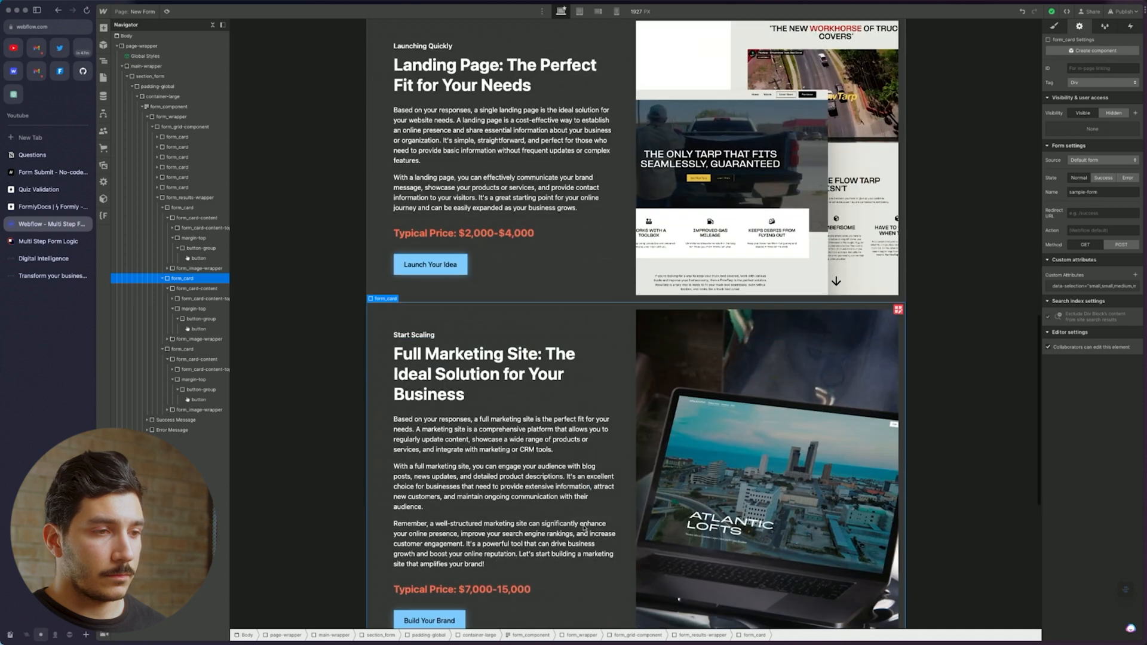
click(598, 492)
scroll(605, 485, up, 2)
scroll(605, 485, up, 4)
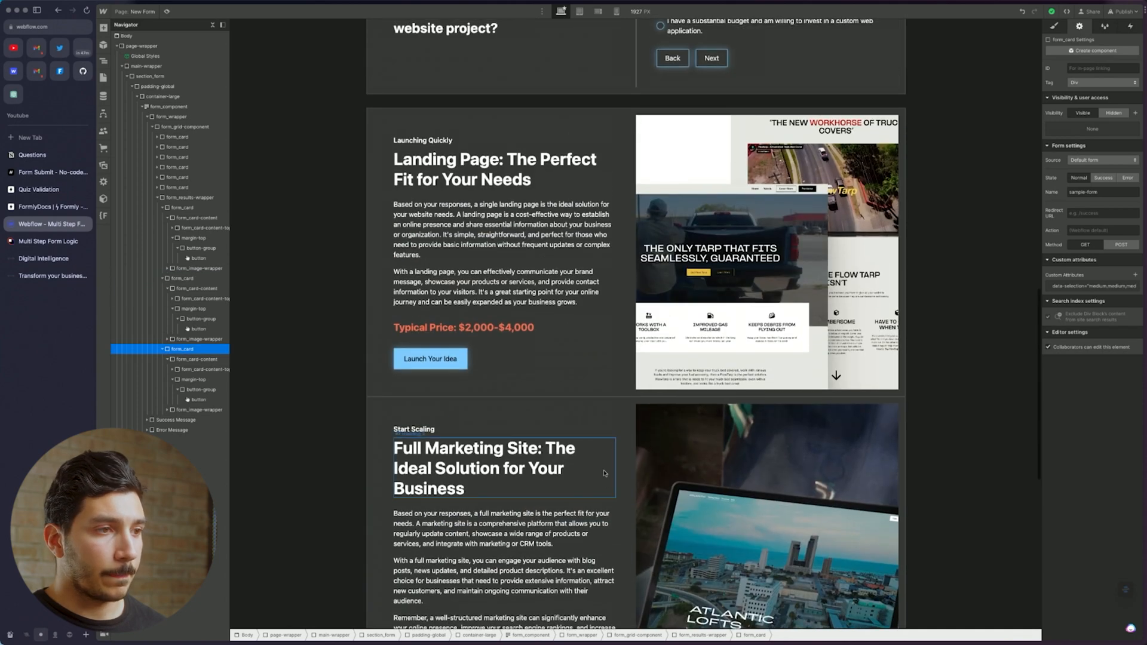
click(611, 388)
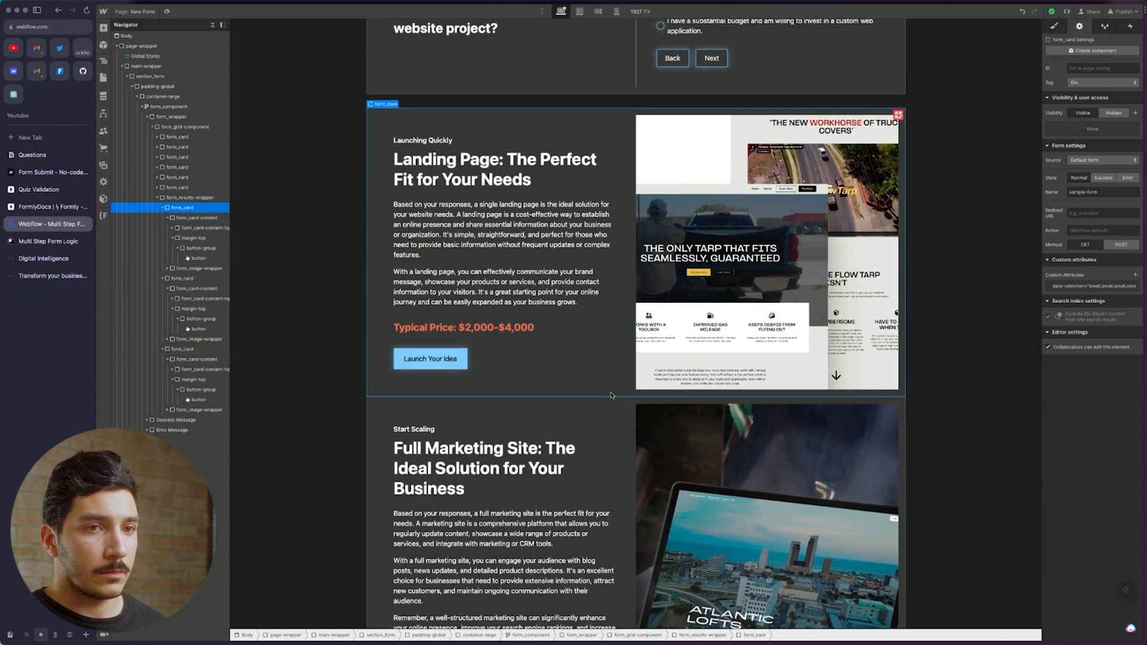
click(197, 207)
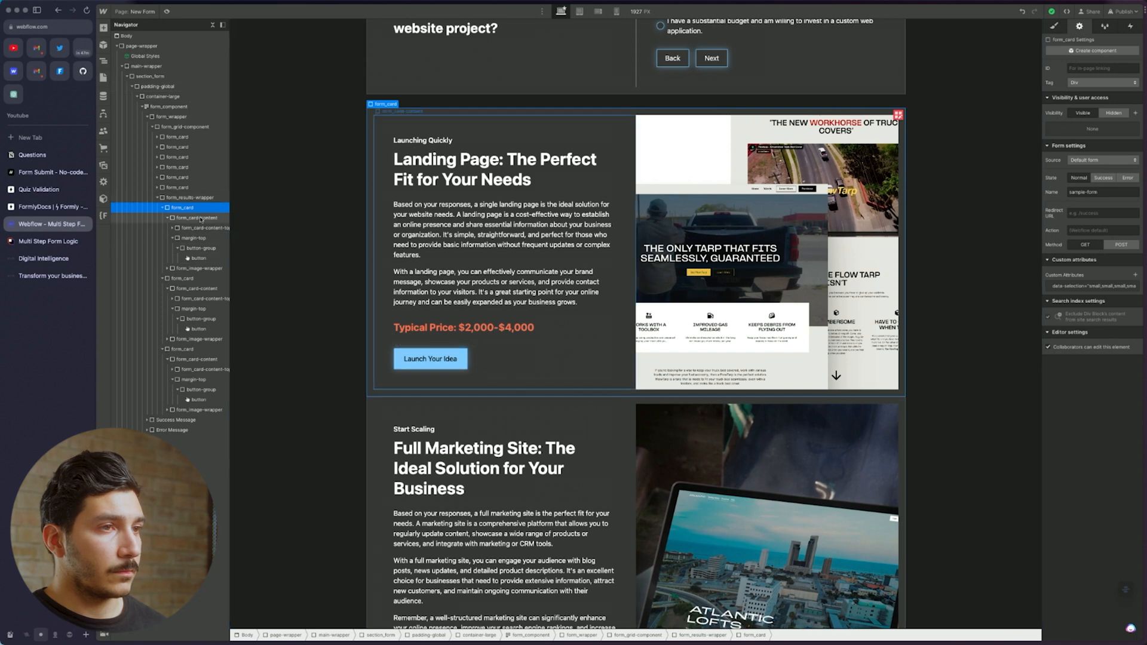
click(197, 218)
click(1138, 286)
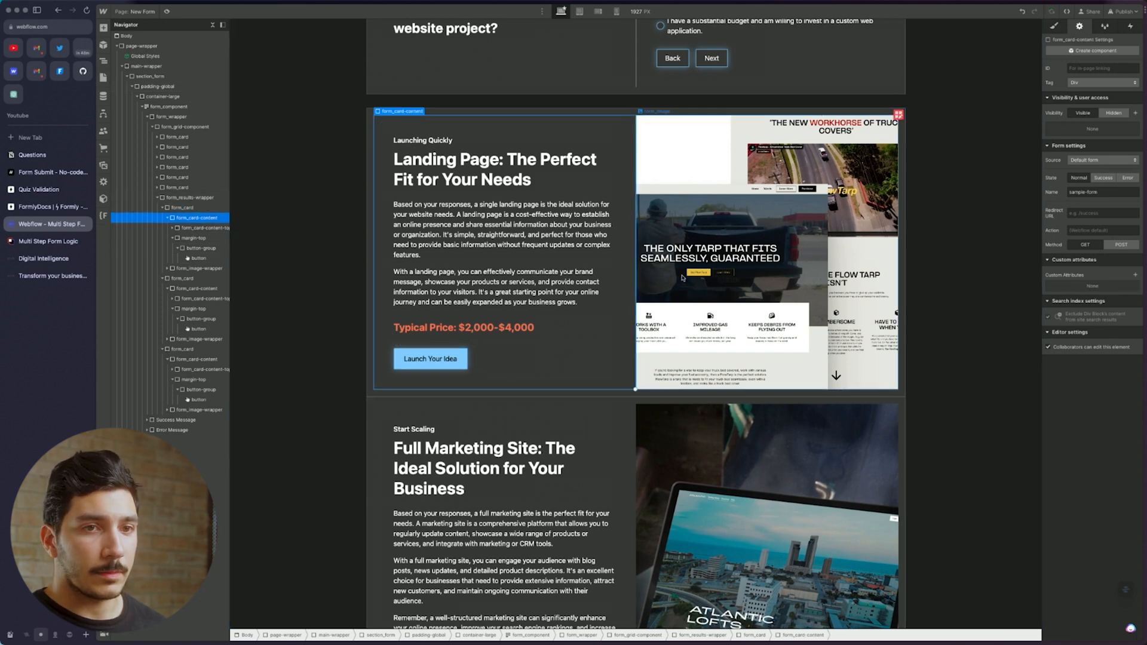
Select the Landing Page result card's Launch Your Idea button and focus the form's redirect URL field
click(203, 197)
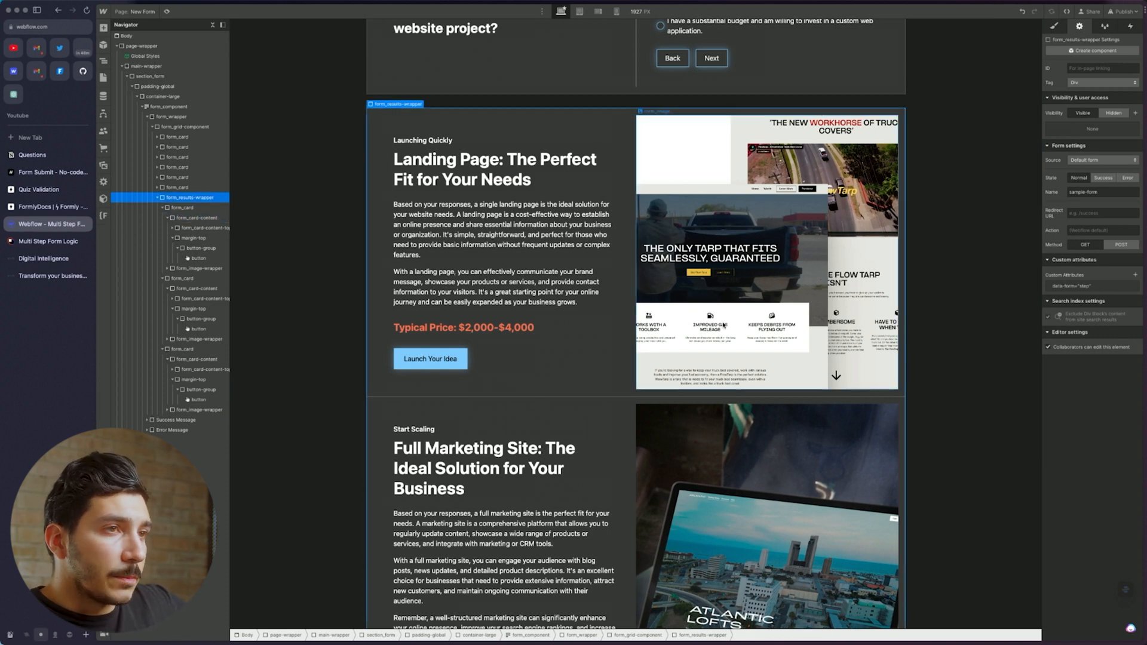
click(436, 360)
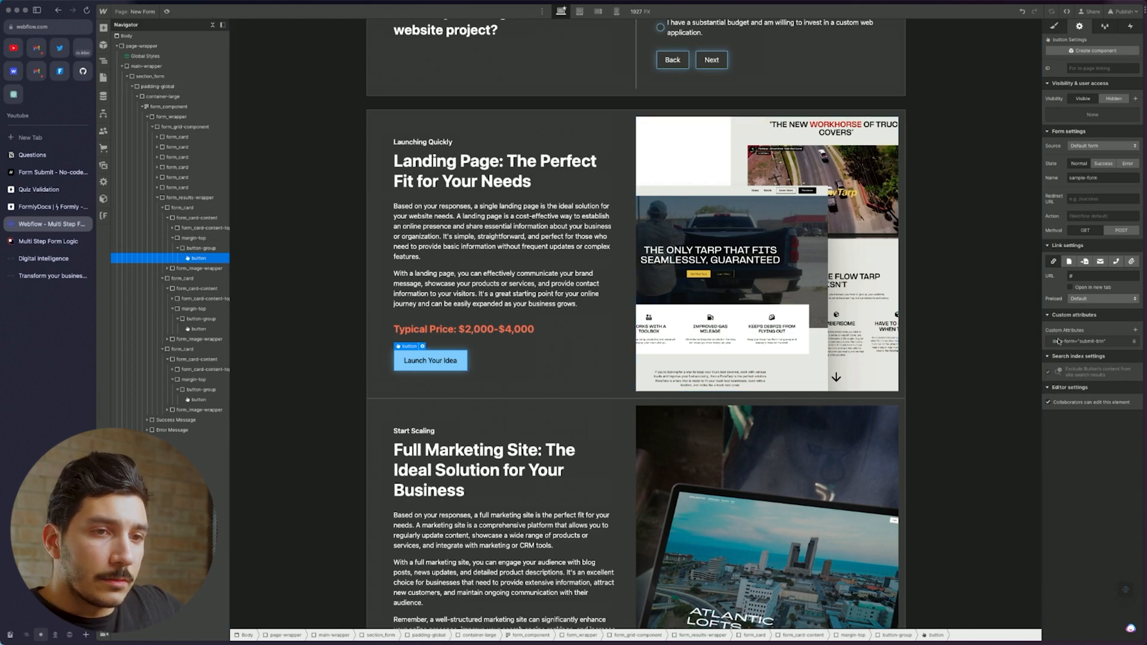
scroll(633, 287, up, 5)
scroll(632, 287, down, 5)
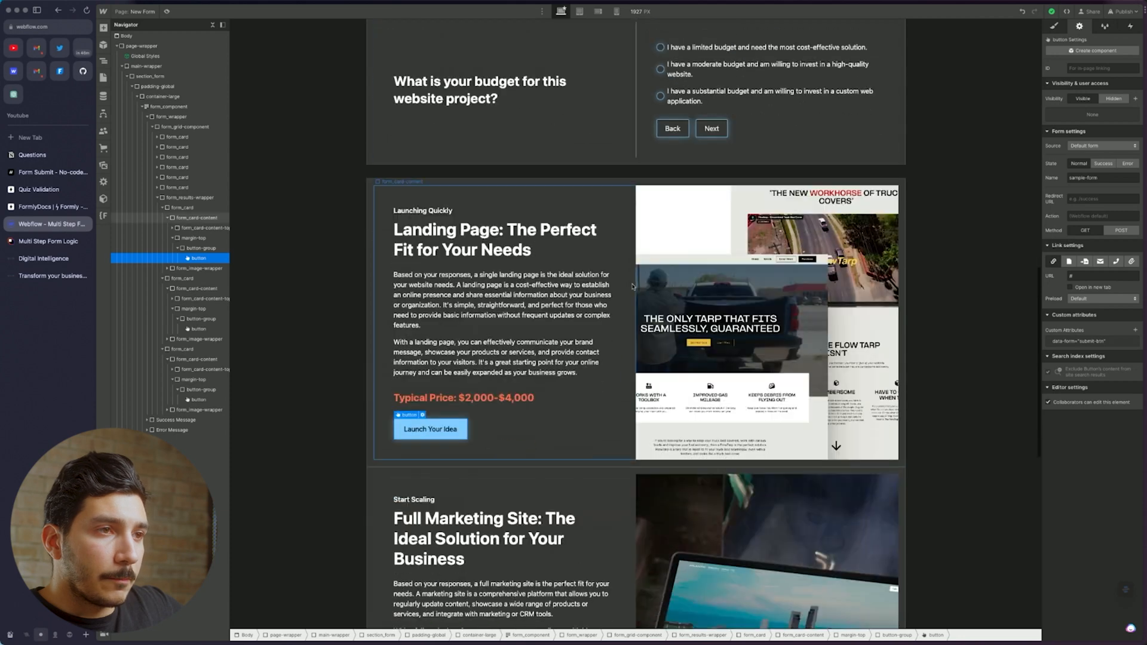
scroll(628, 272, up, 2)
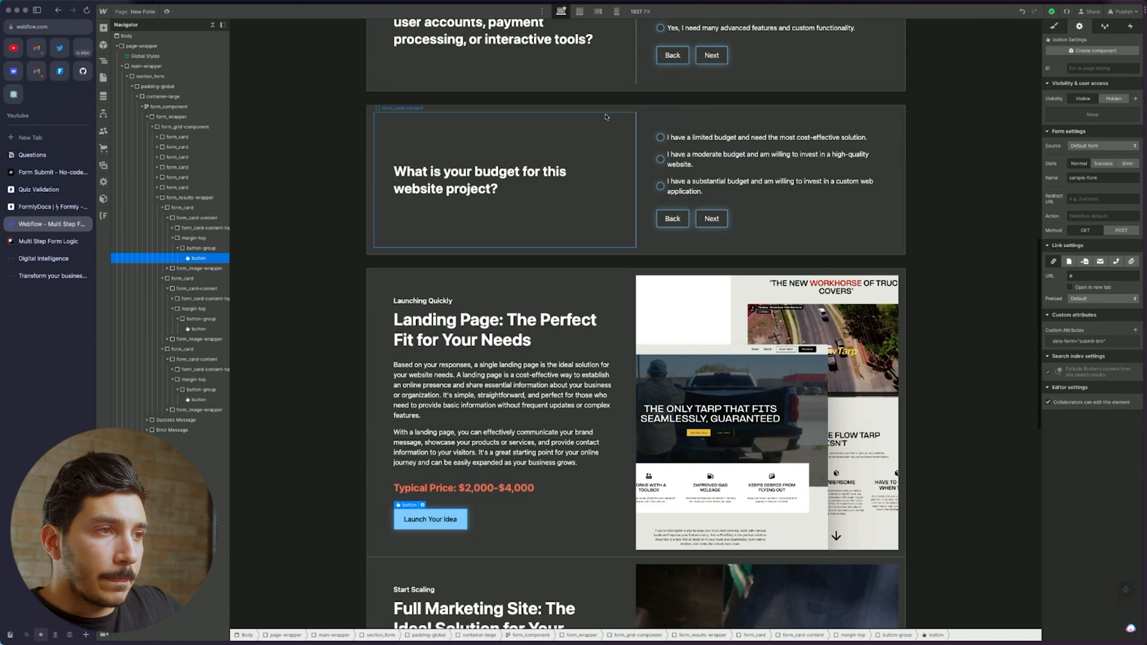
click(629, 273)
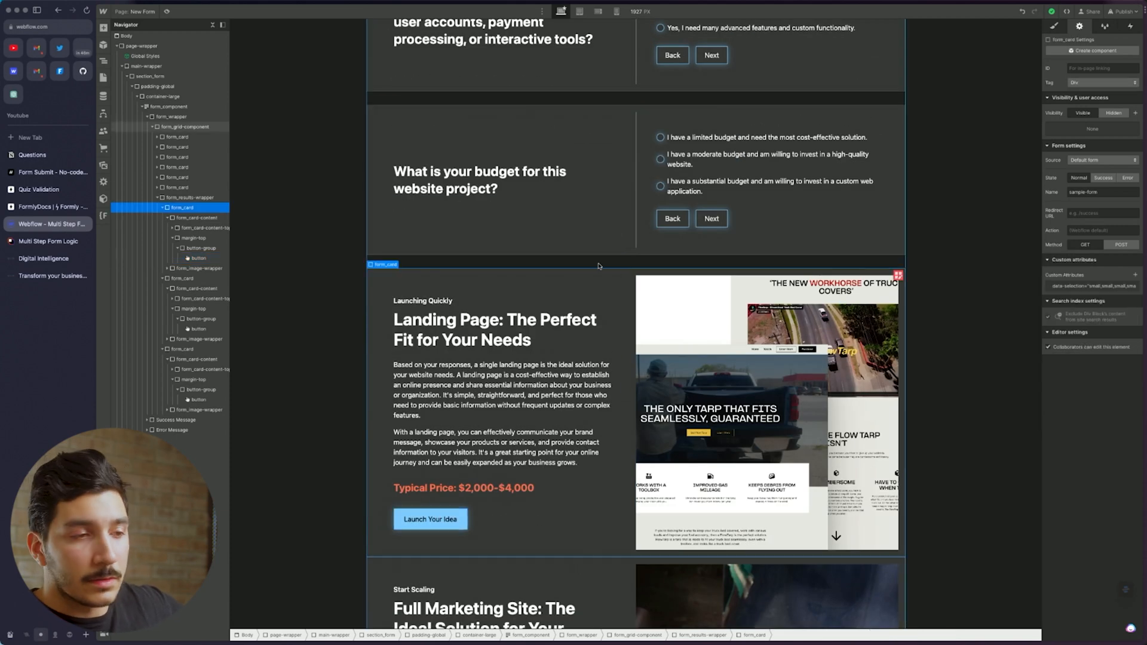
click(454, 529)
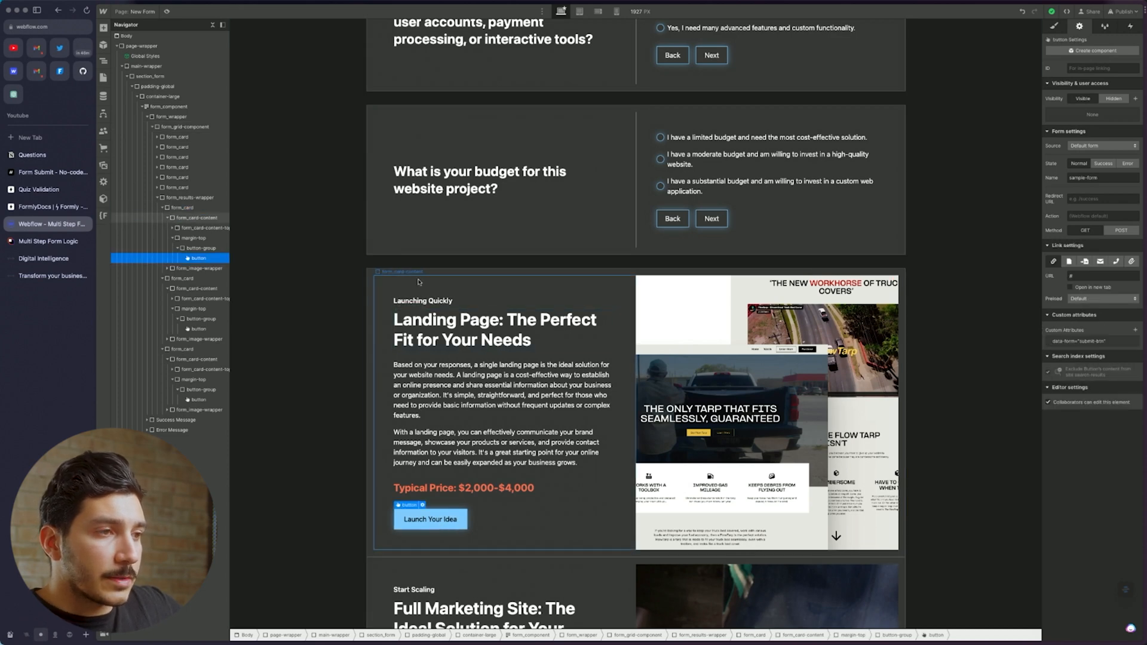
click(380, 278)
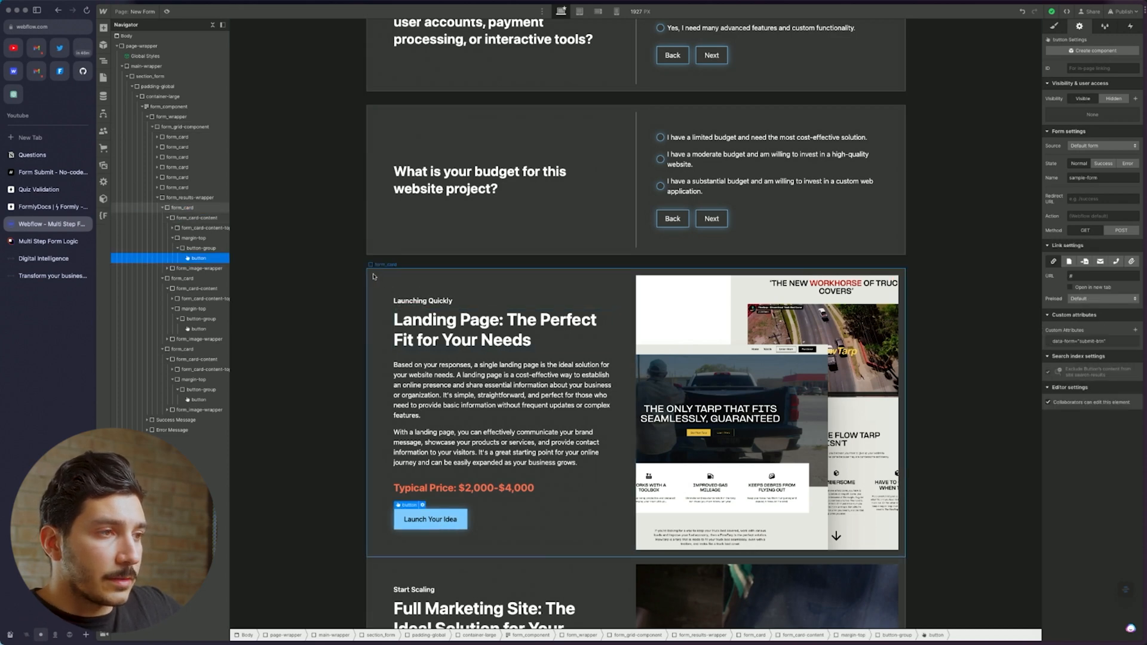
click(433, 522)
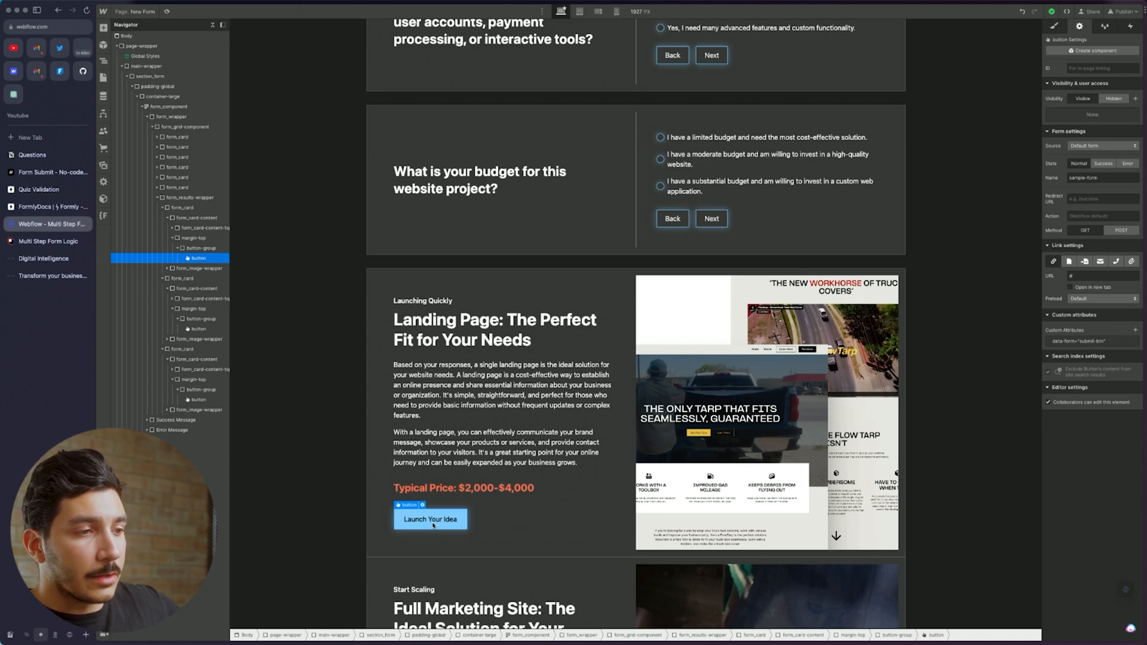
click(1104, 198)
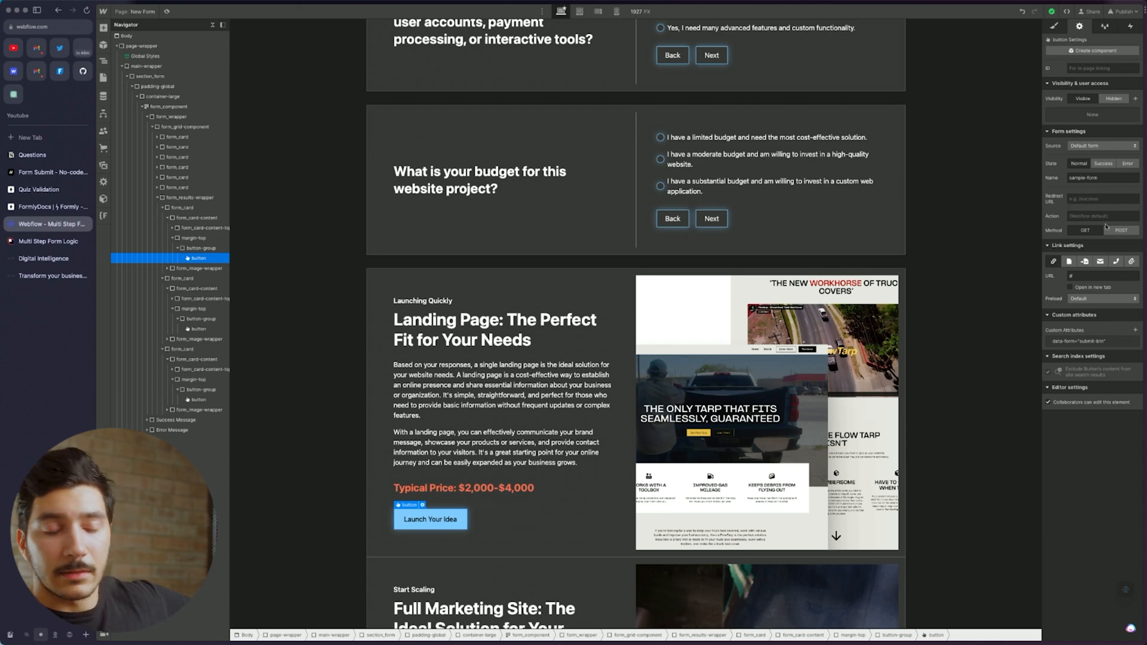
Replace the mistyped redirect text with flux-academy.com, checking the address in the browser's quick search
text(gamma)
key(BackSpace)
key(BackSpace)
key(BackSpace)
key(BackSpace)
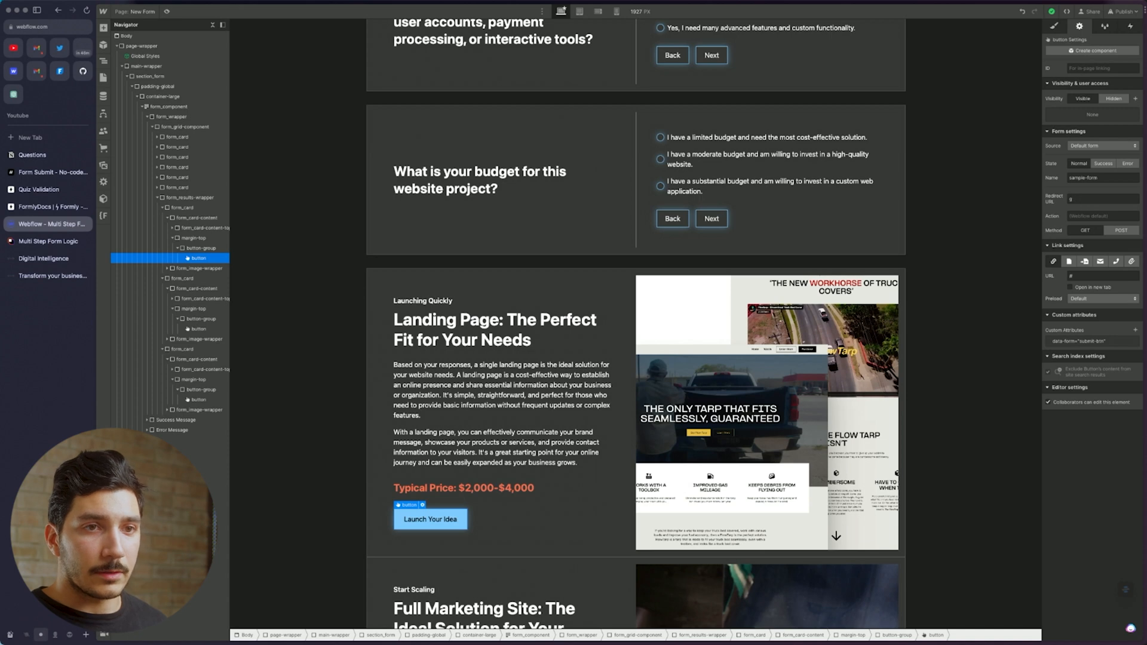
key(BackSpace)
text(flux)
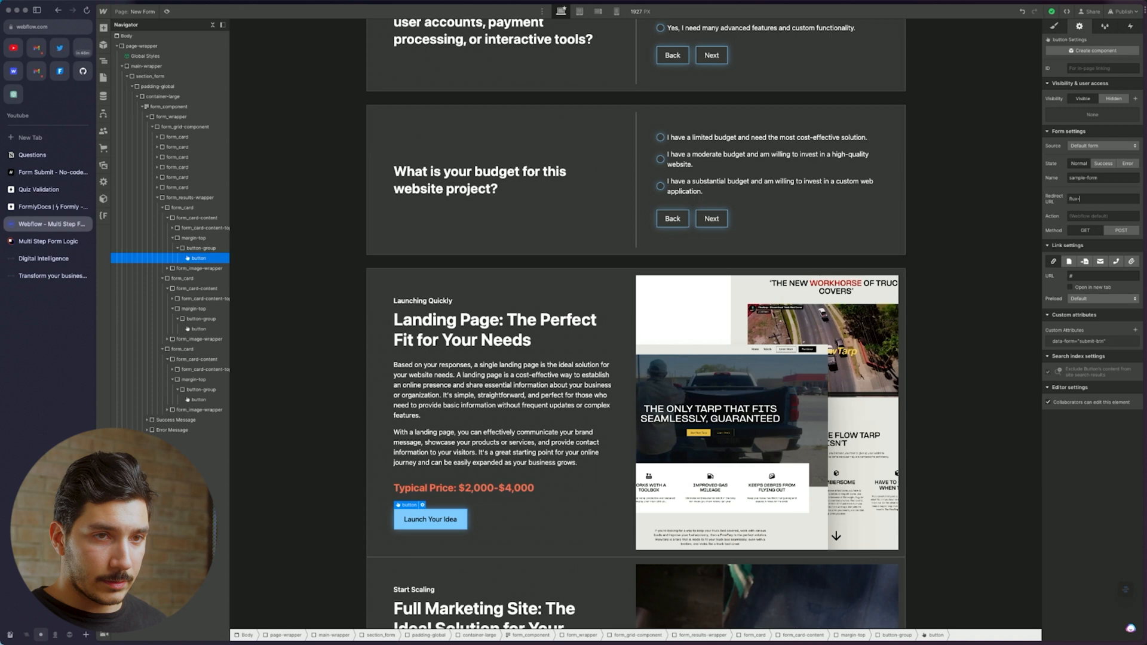
text(-academy.com)
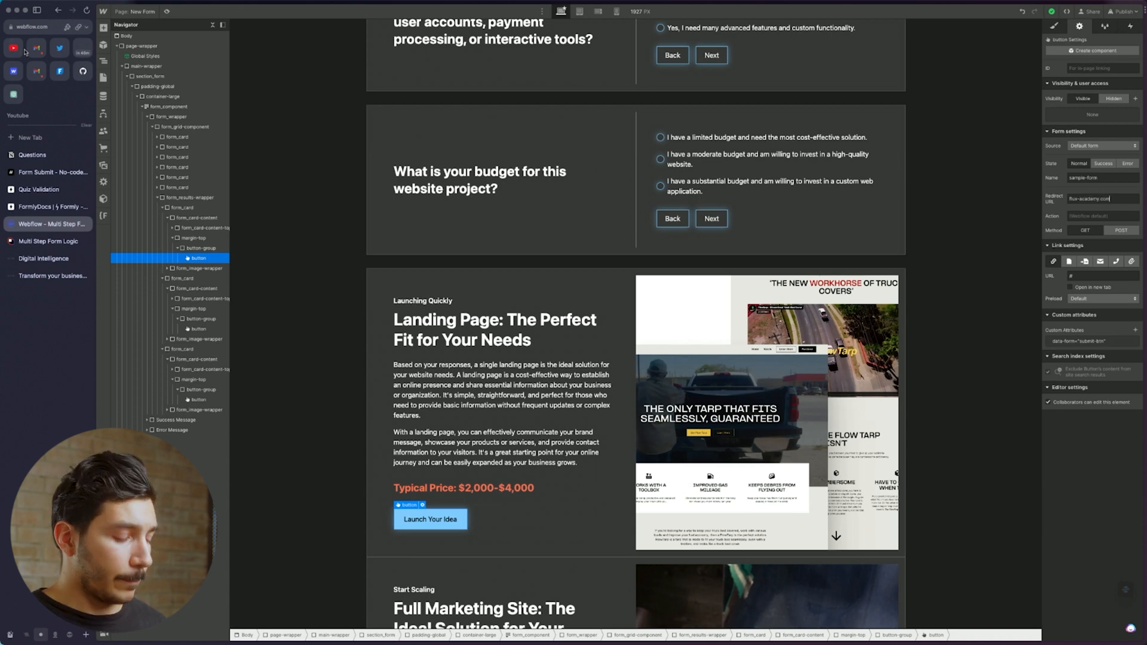
key(super+t)
text(fkl)
key(BackSpace)
key(BackSpace)
text(luxacademy.com)
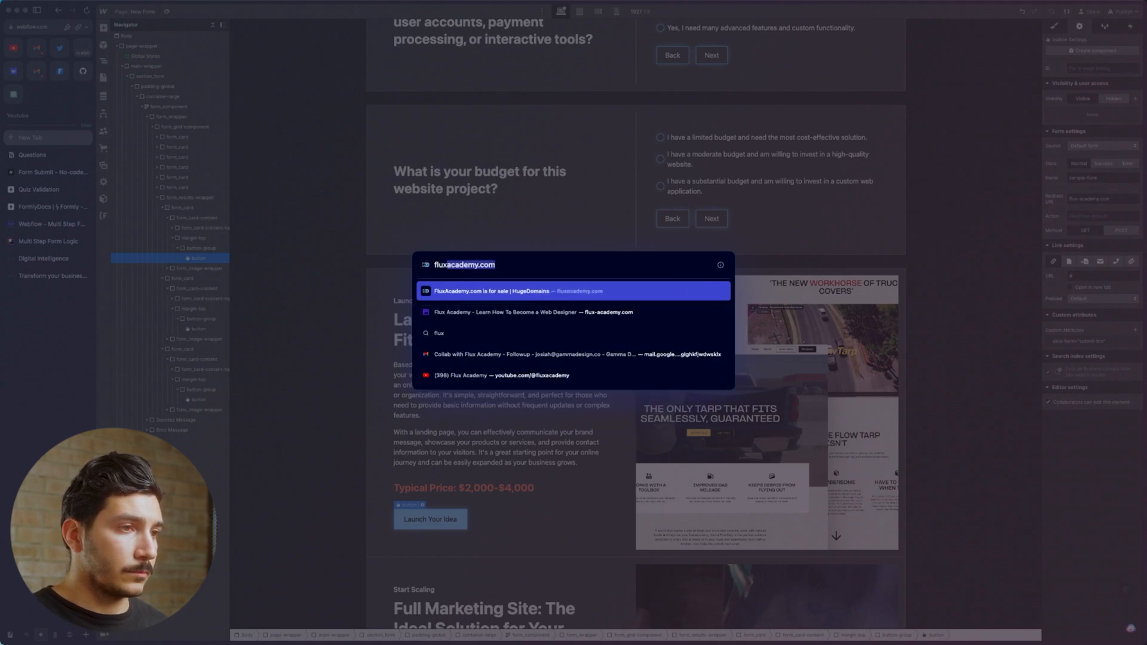
key(Down)
key(Escape)
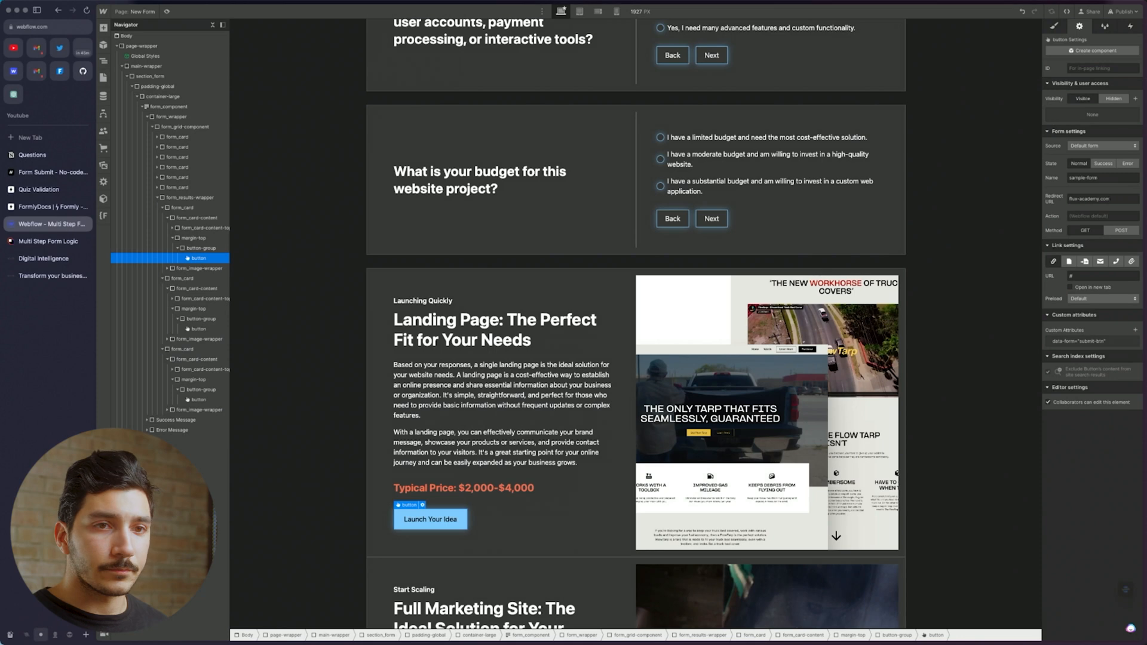
key(super+a)
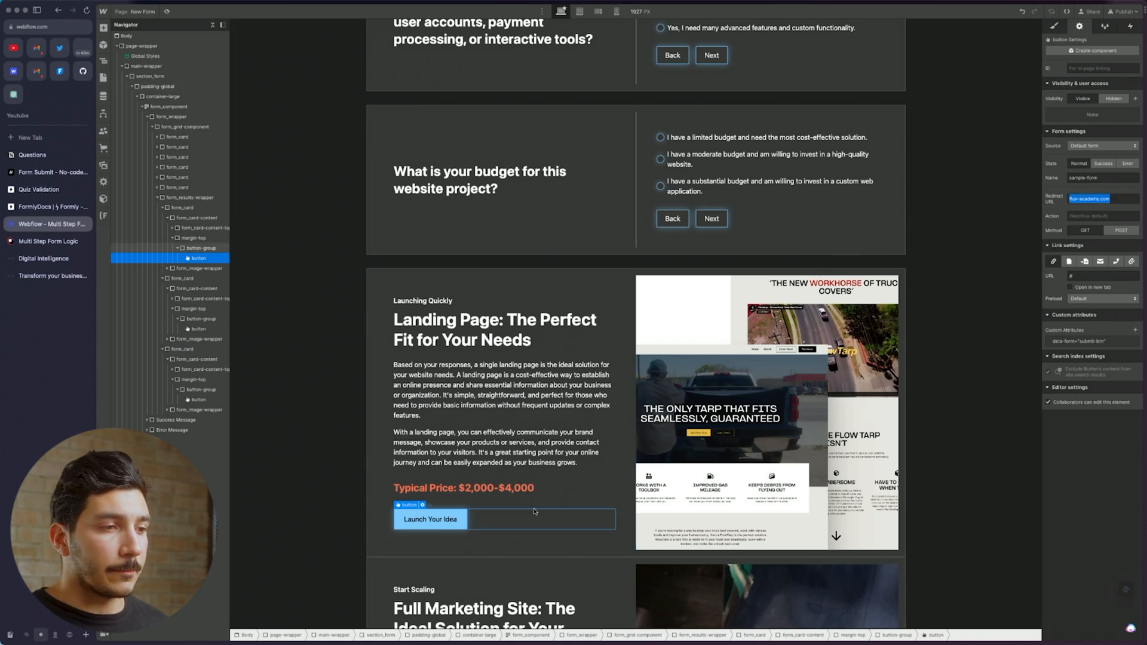
click(607, 554)
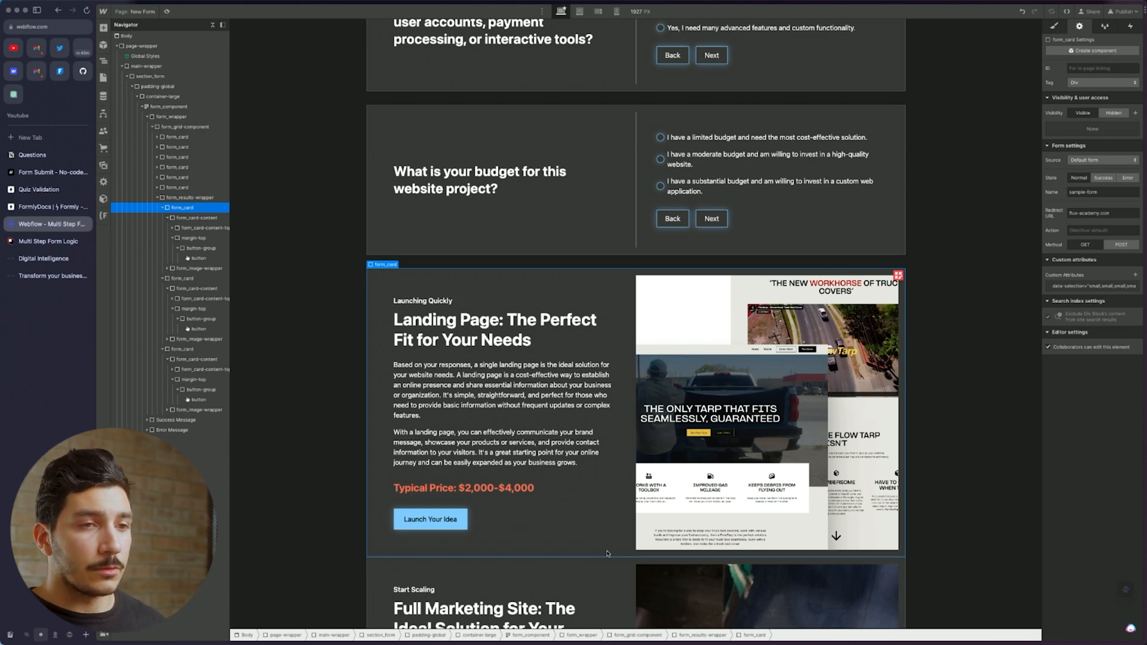
click(48, 172)
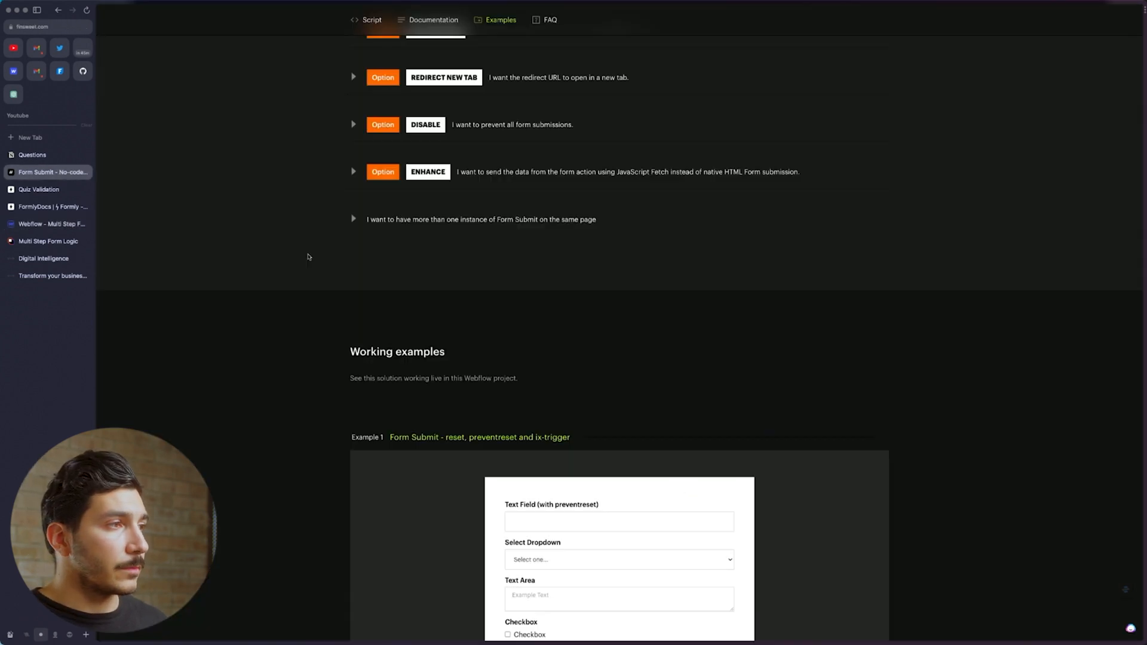
scroll(417, 279, up, 11)
scroll(469, 323, down, 7)
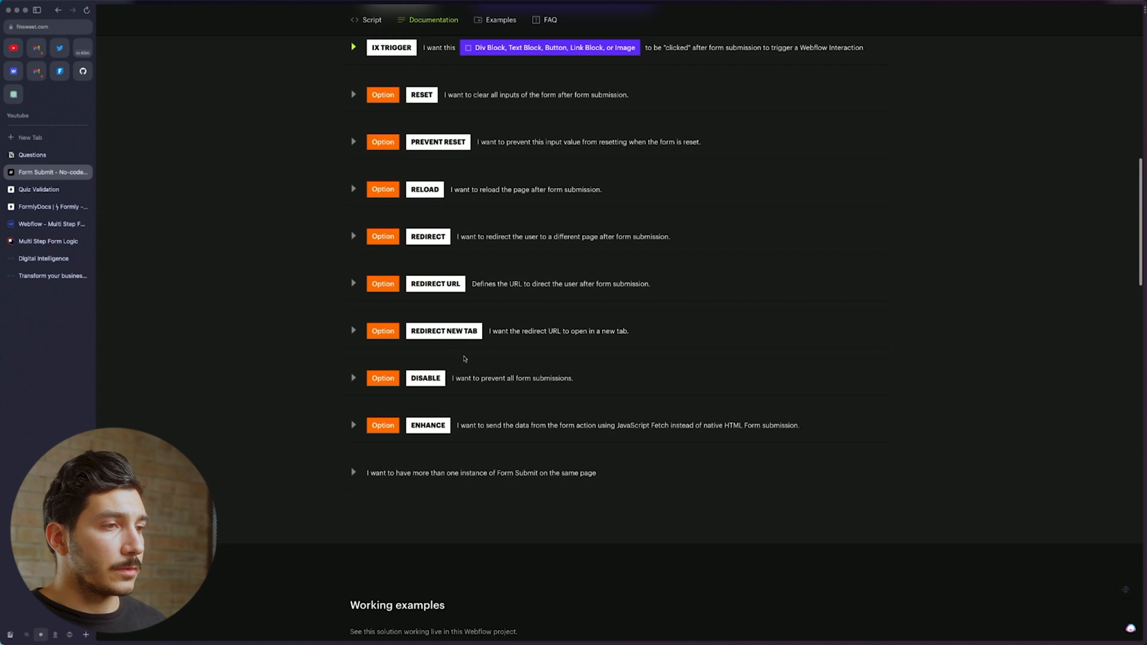
scroll(464, 360, up, 1)
scroll(464, 358, up, 9)
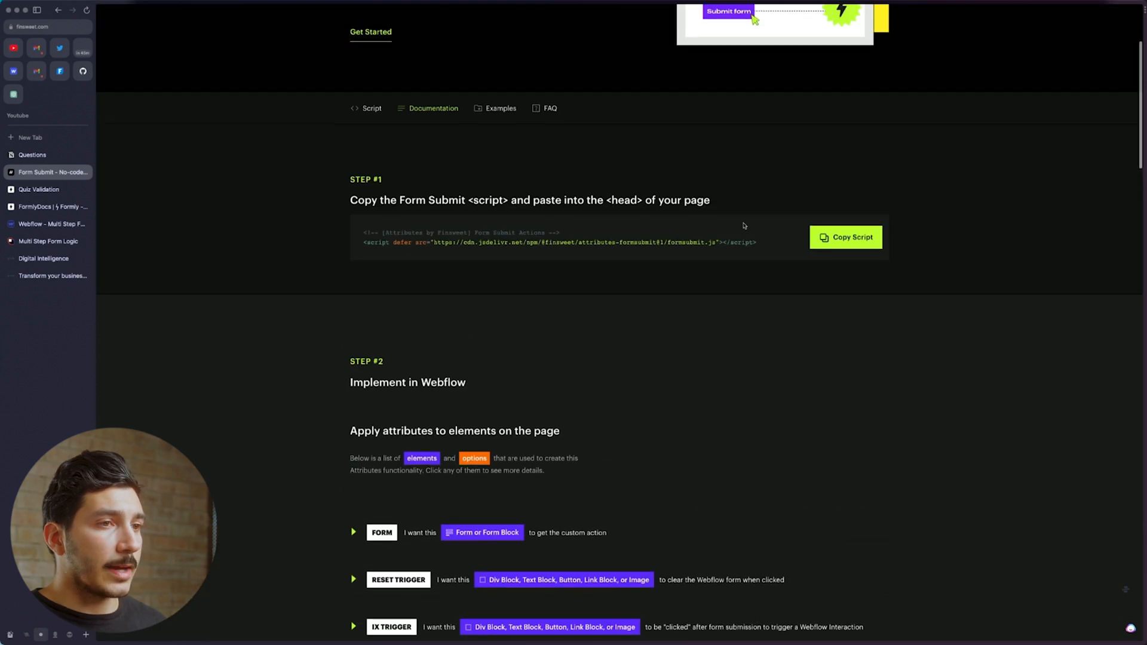
scroll(705, 410, down, 8)
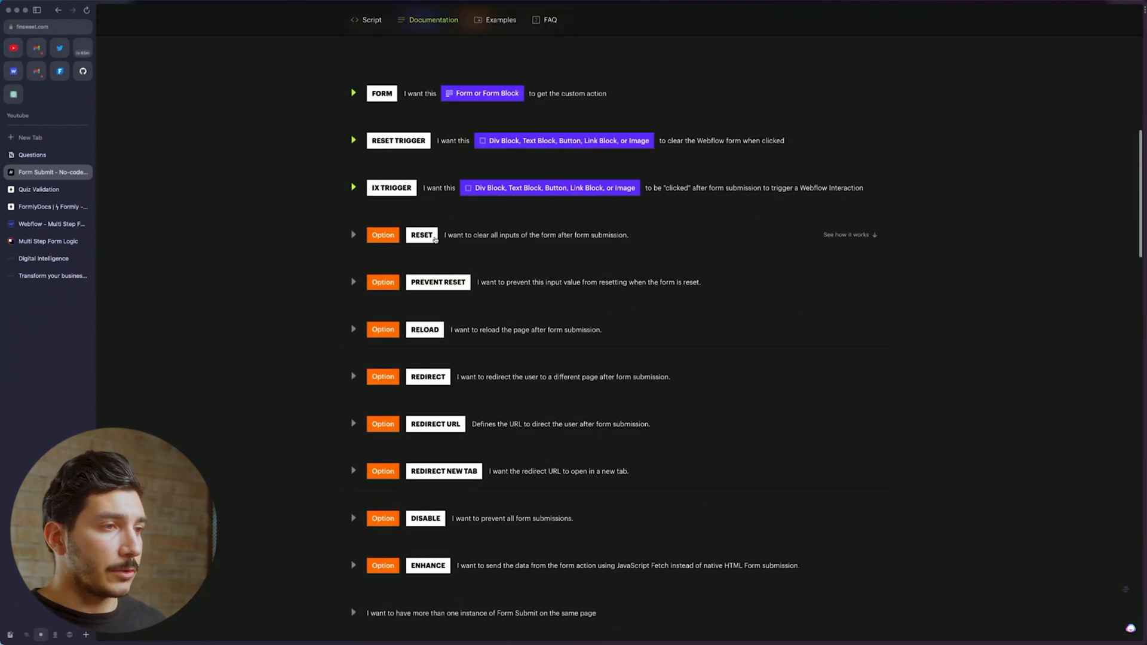
scroll(439, 305, down, 2)
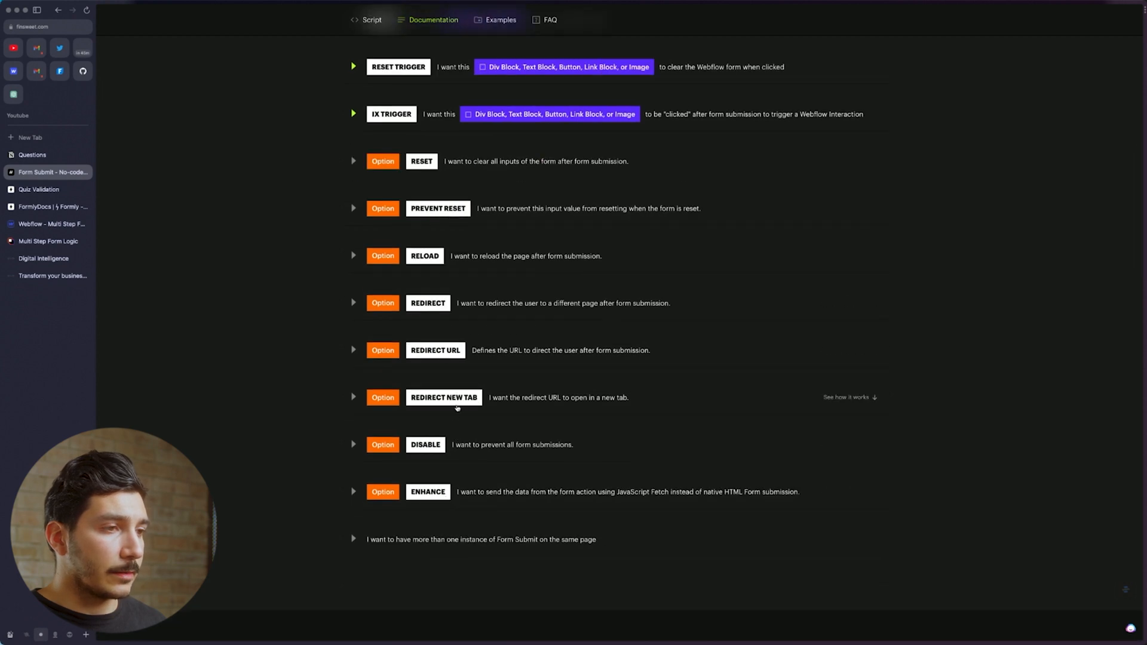
scroll(436, 331, down, 4)
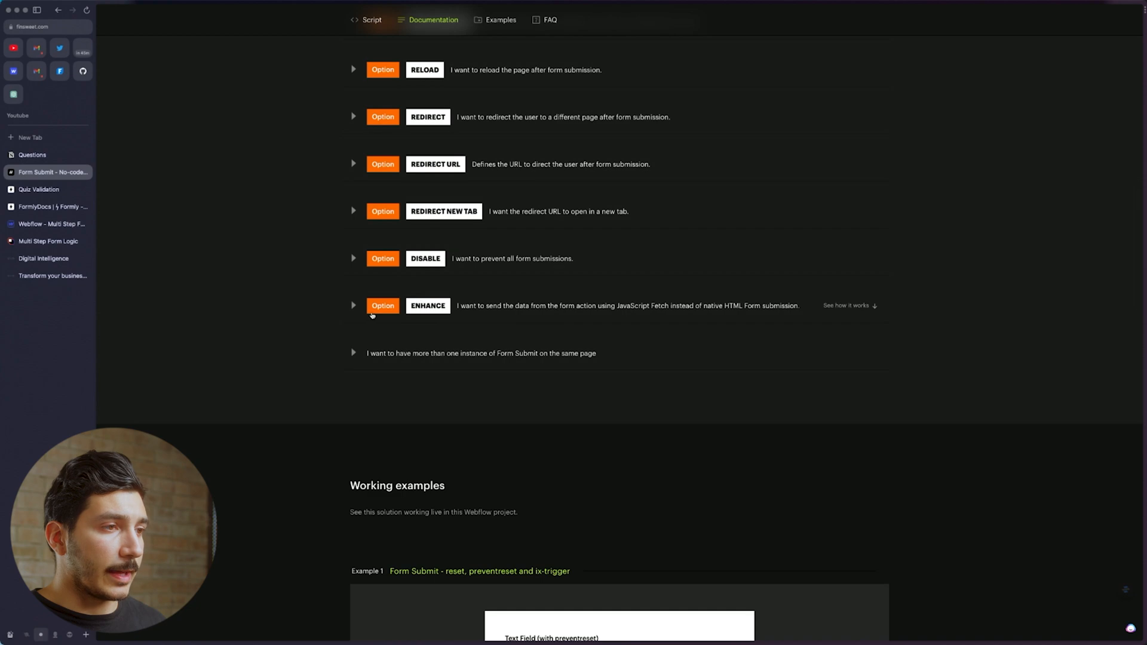
click(373, 315)
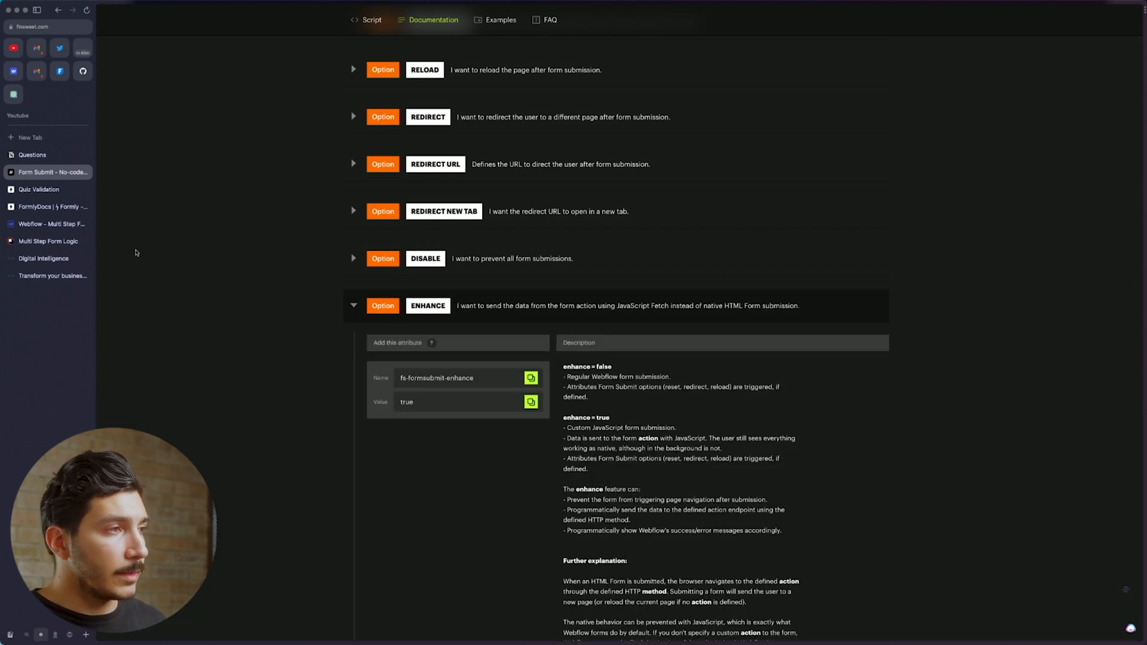
click(43, 225)
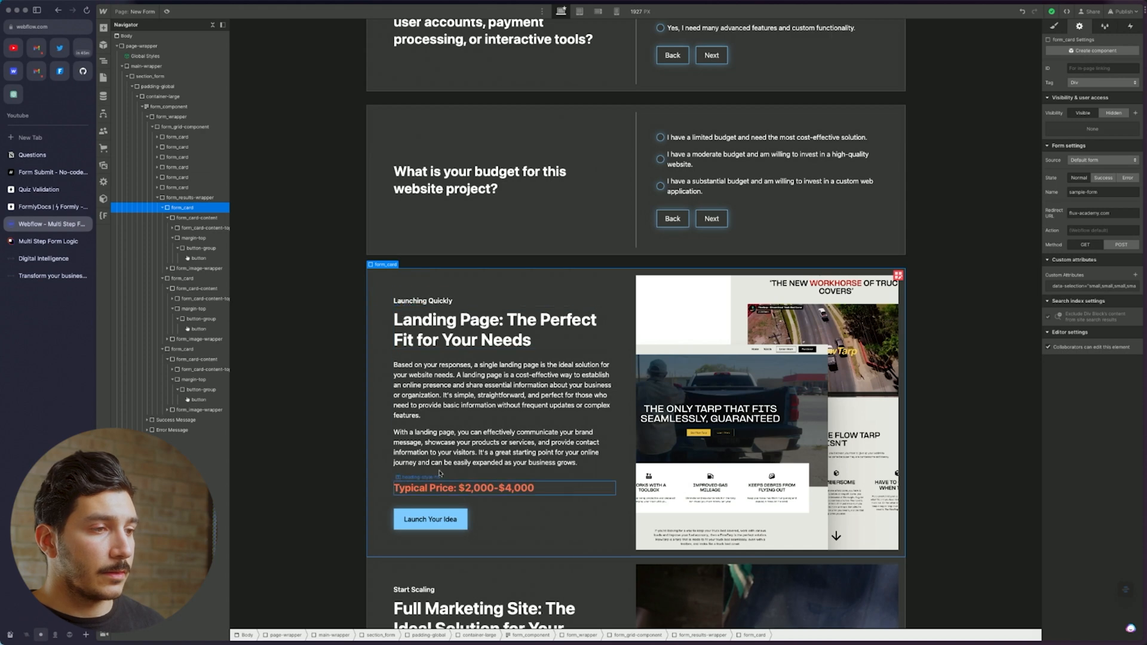
Locate and select the Launch Your Idea result button for its data-form="submit-btn" attribute
click(459, 513)
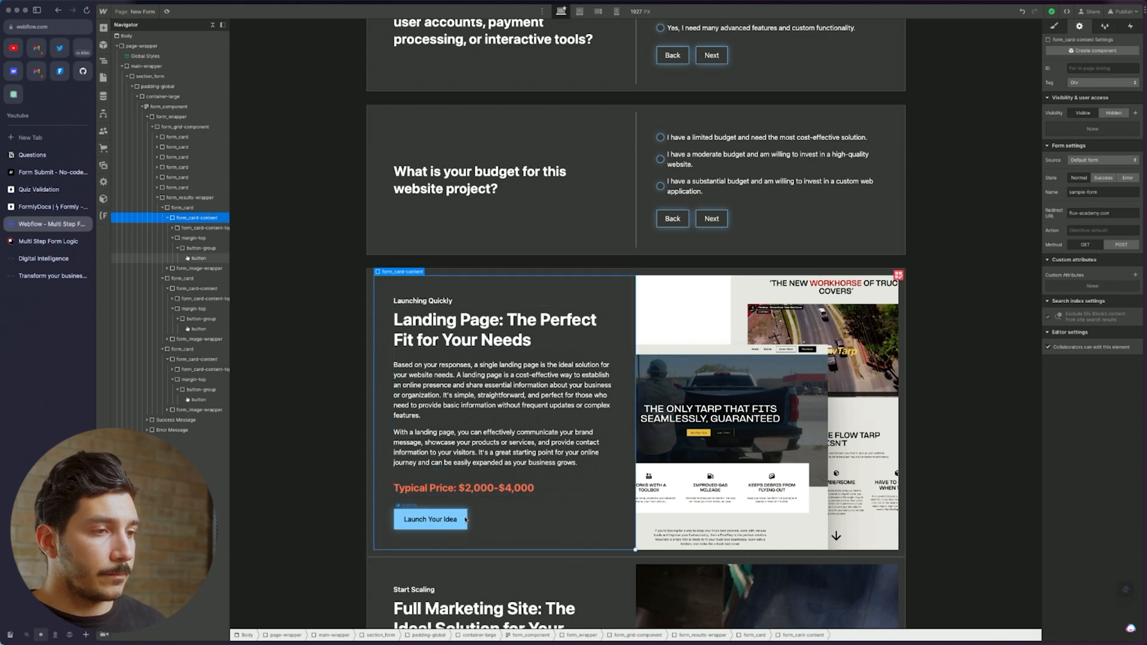
triple_click(1103, 197)
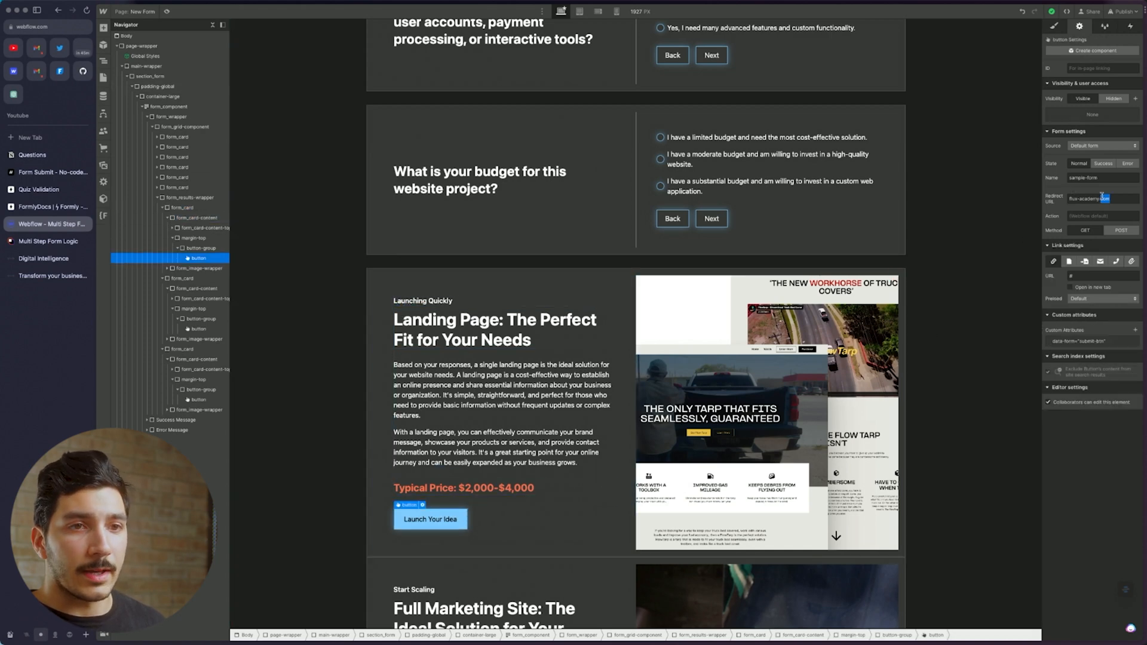
scroll(704, 524, down, 5)
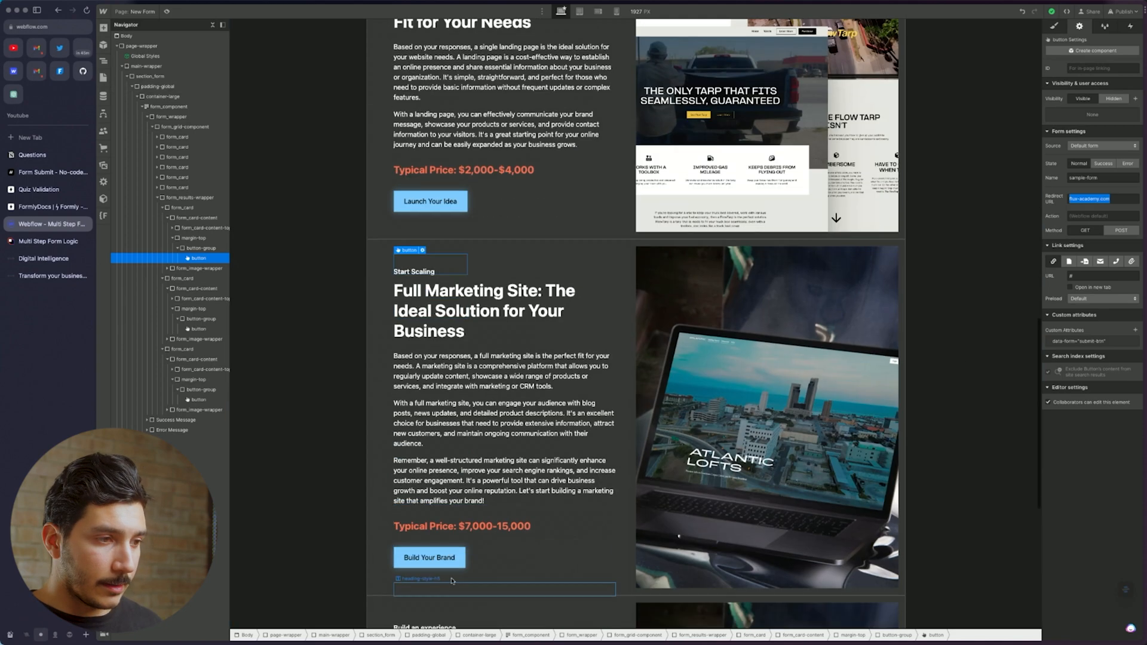
click(444, 539)
scroll(399, 599, down, 3)
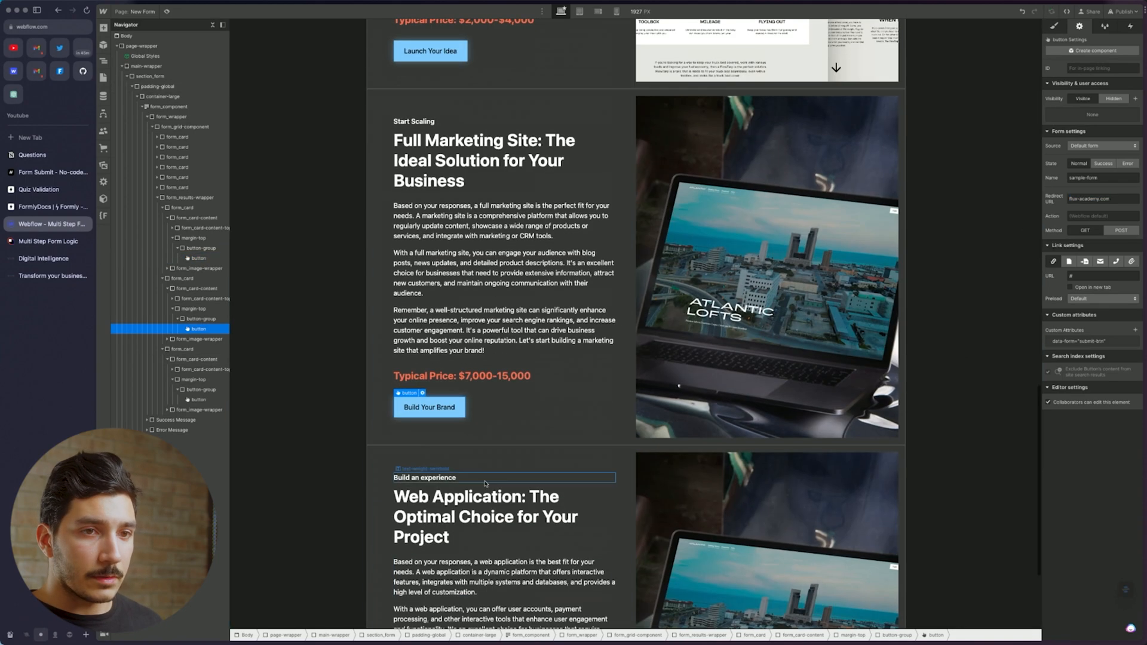
scroll(597, 435, up, 3)
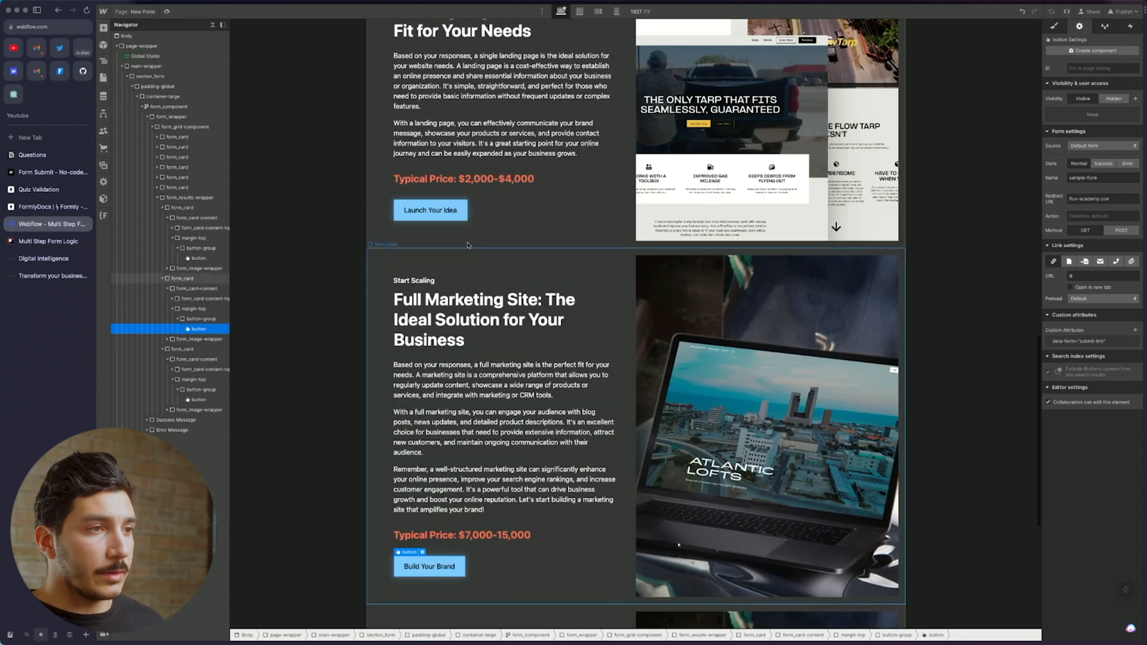
click(199, 258)
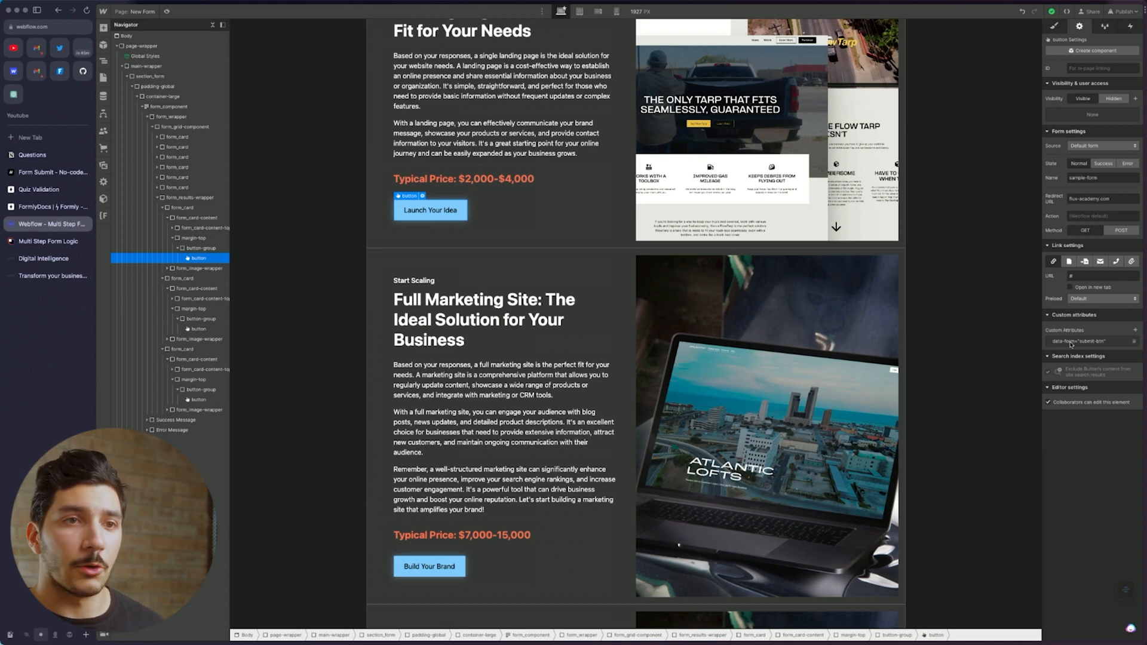
scroll(636, 322, down, 5)
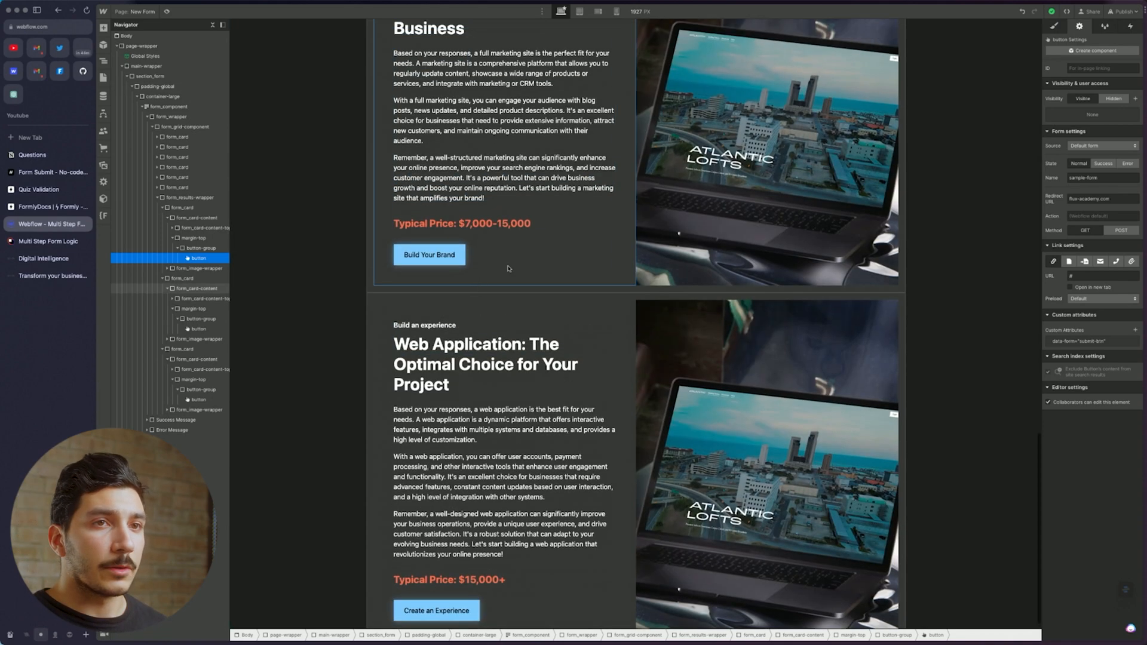
Publish the site to the staging domain and open the New Form page's custom code settings
click(1131, 11)
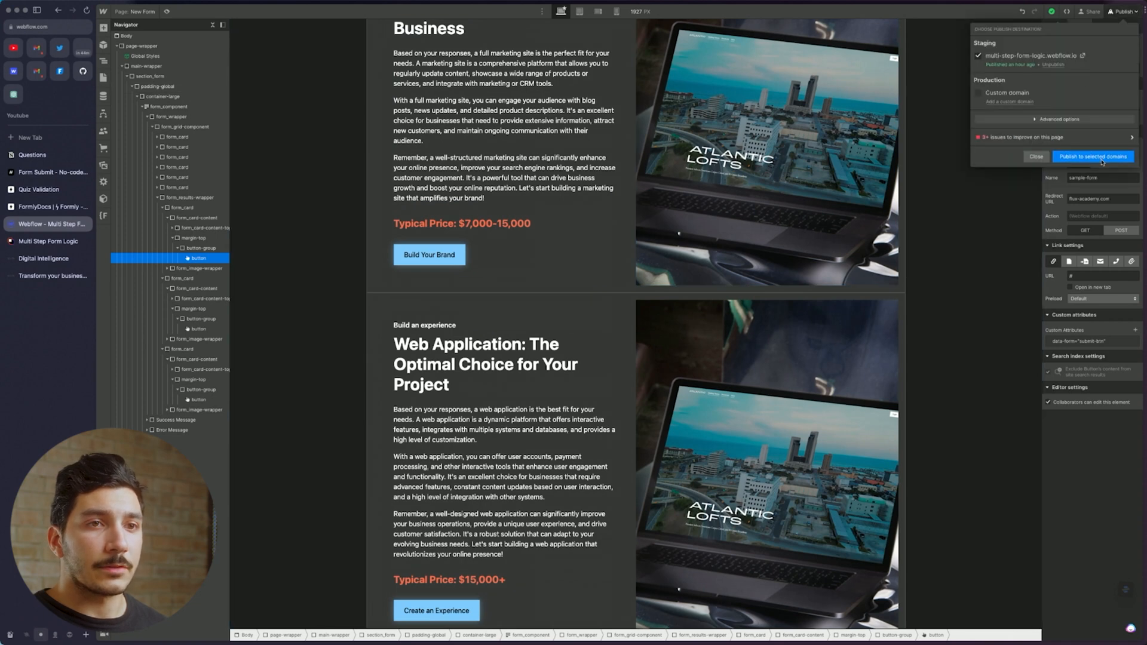
click(1093, 159)
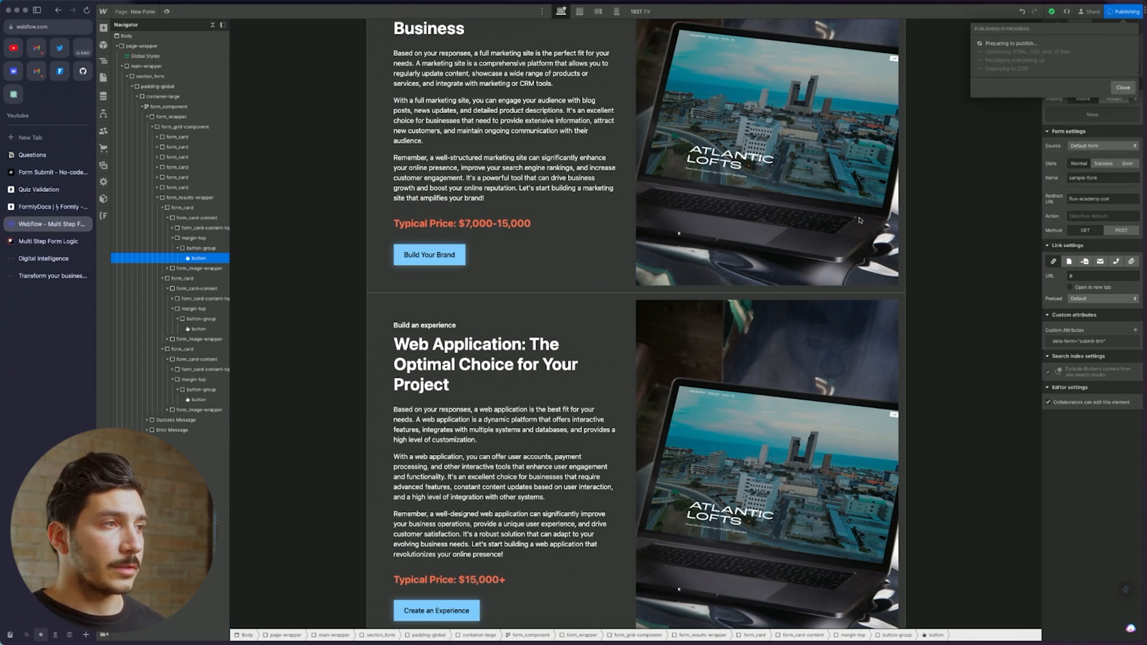
key(p)
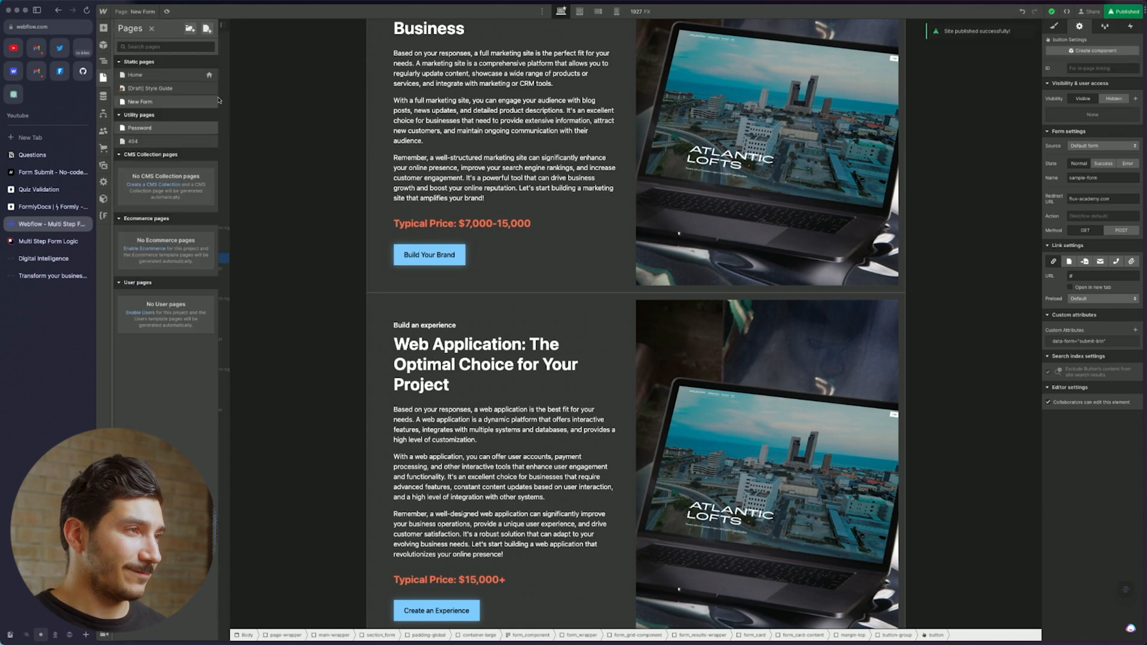
click(209, 102)
scroll(346, 447, down, 10)
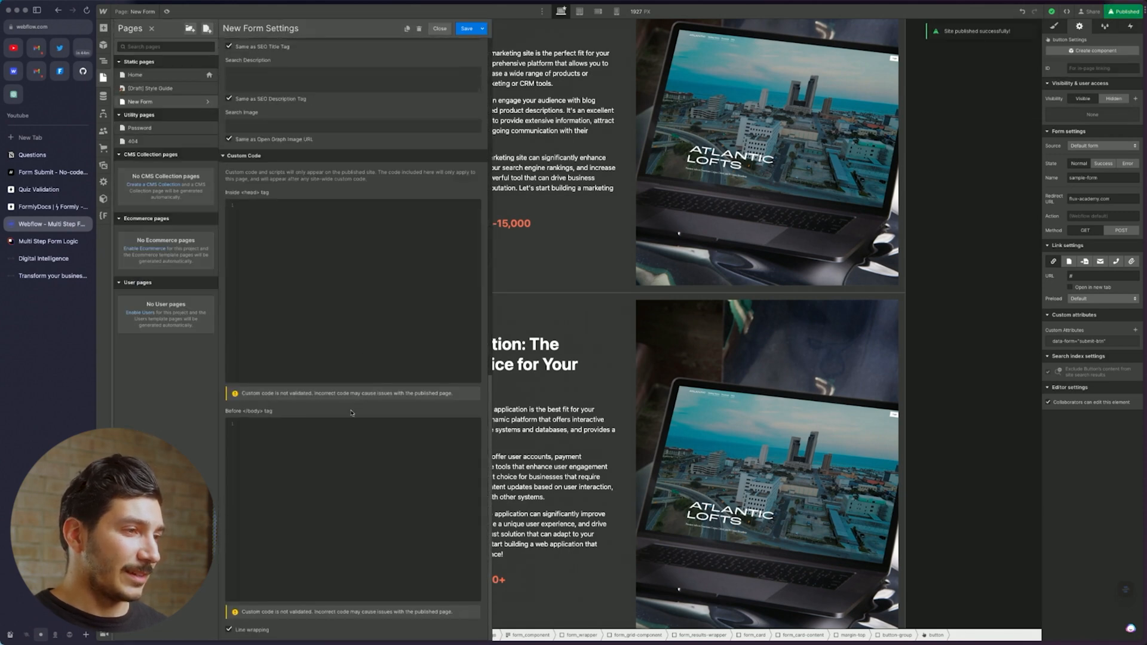
click(37, 190)
Find the Development Script tag in the Formly Docs JavaScript Files section and copy it
click(36, 206)
scroll(447, 164, up, 15)
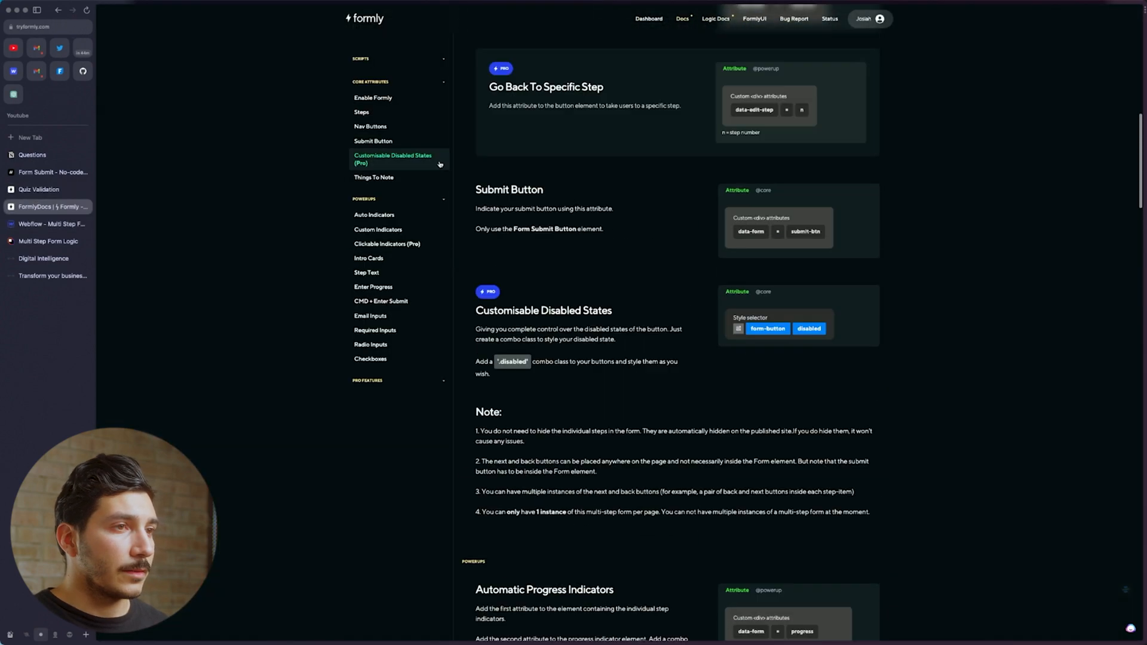
click(385, 113)
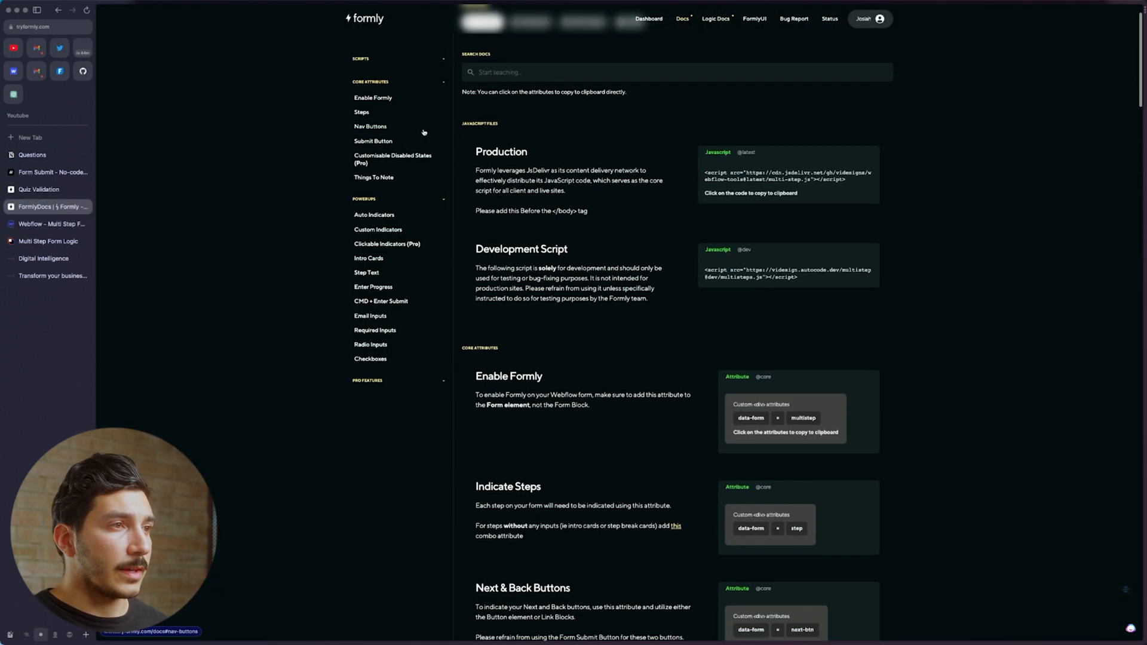
scroll(420, 118, up, 6)
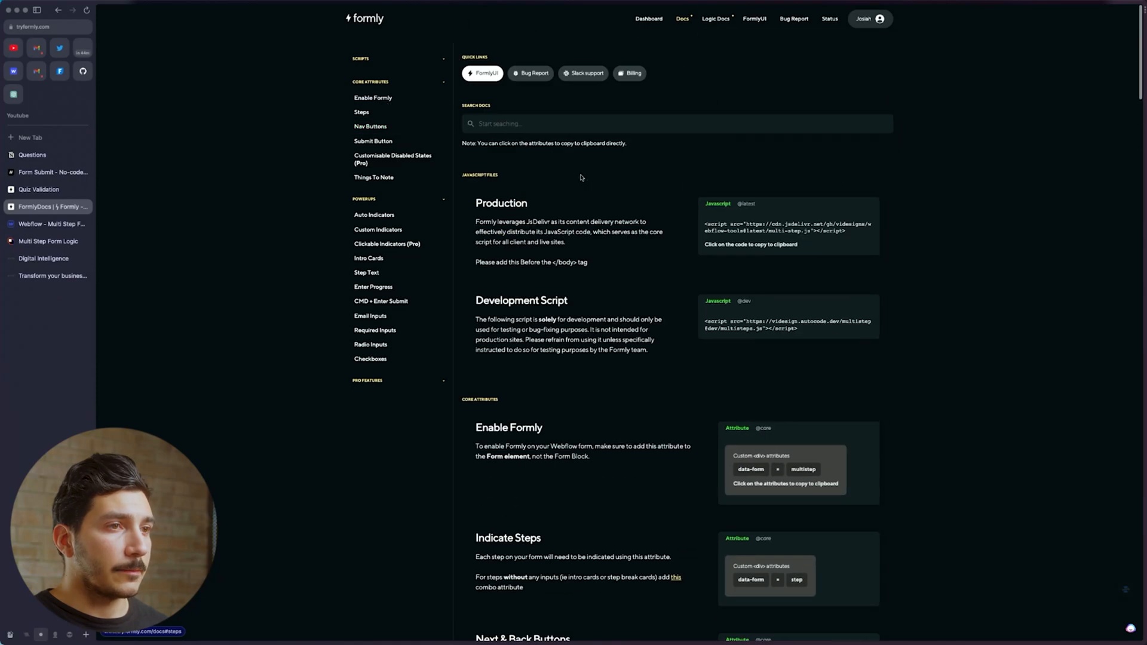
click(797, 335)
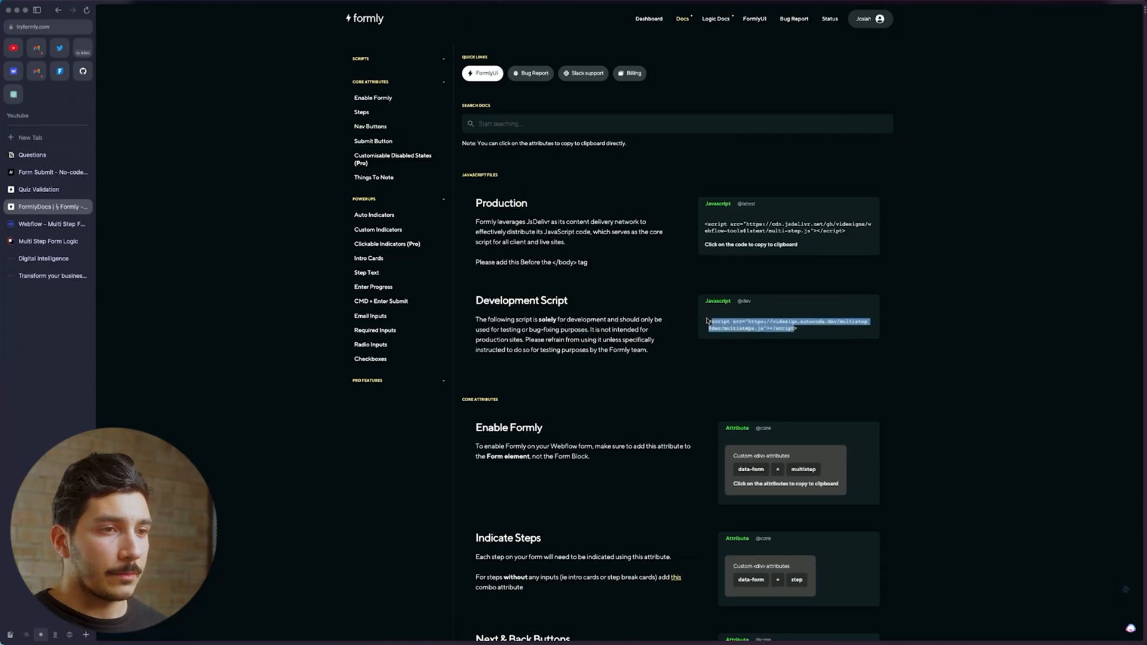
drag(816, 335, 687, 323)
key(ctrl+c)
key(ctrl+Tab)
Paste the Formly development script into the New Form page's Before </body> code and save
click(321, 459)
key(ctrl+v)
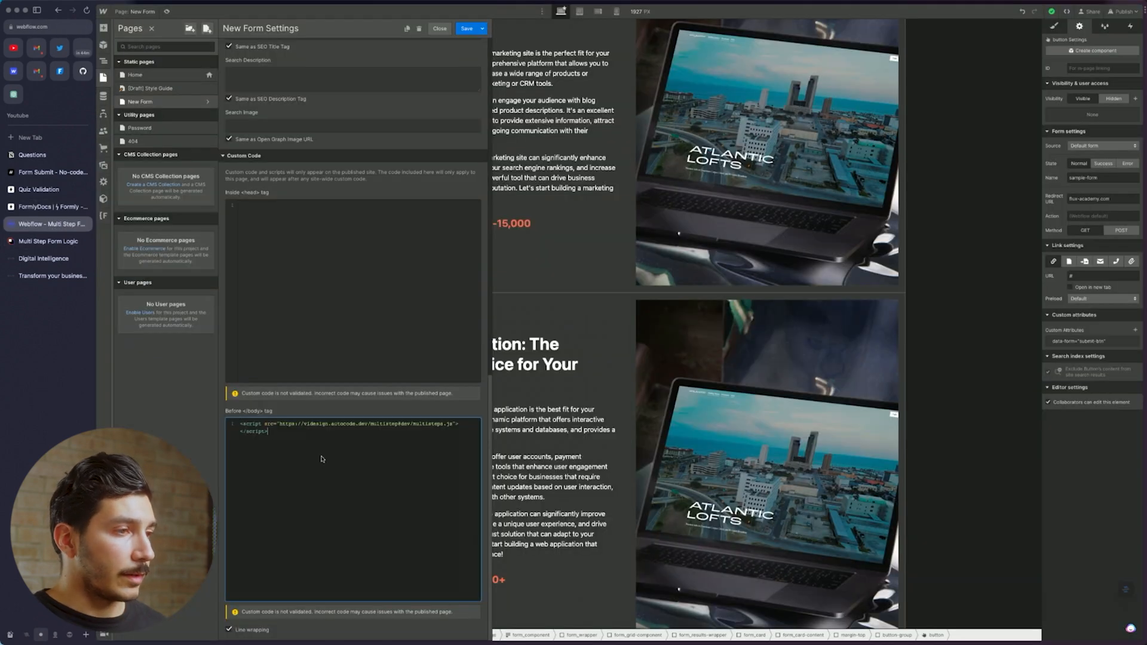
click(467, 28)
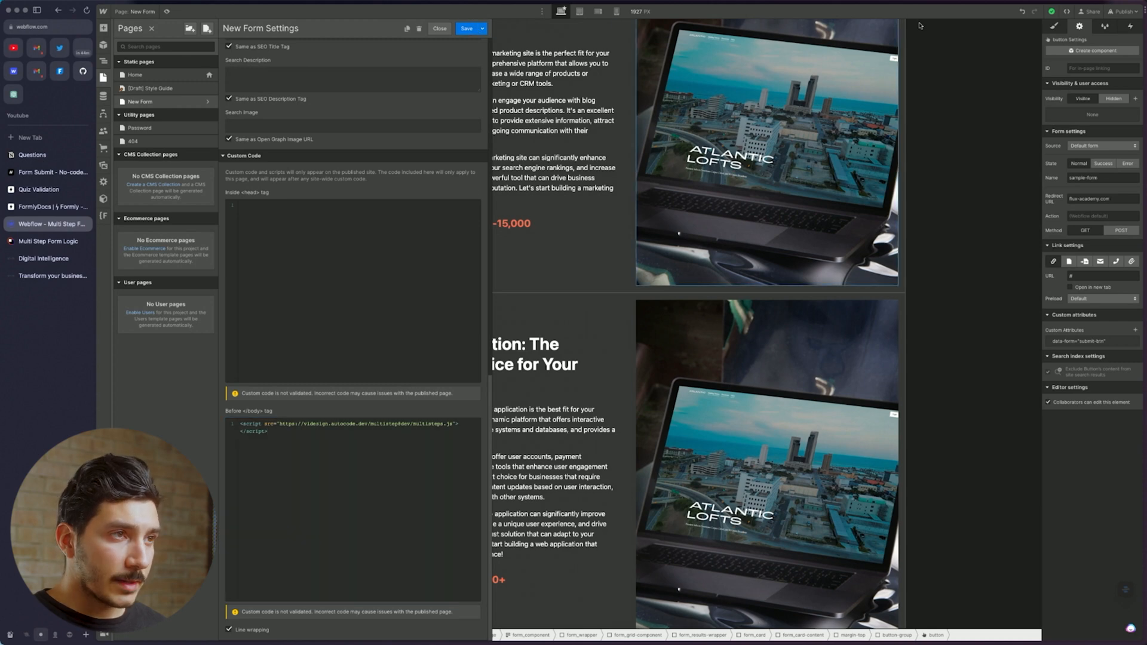
click(1126, 12)
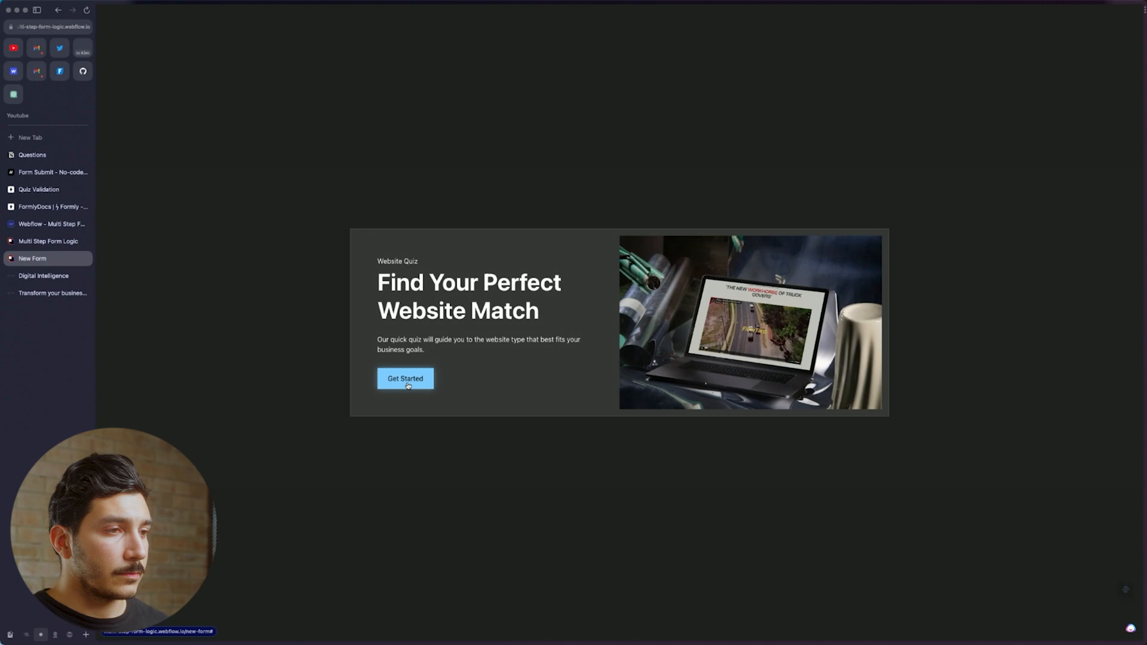
click(42, 224)
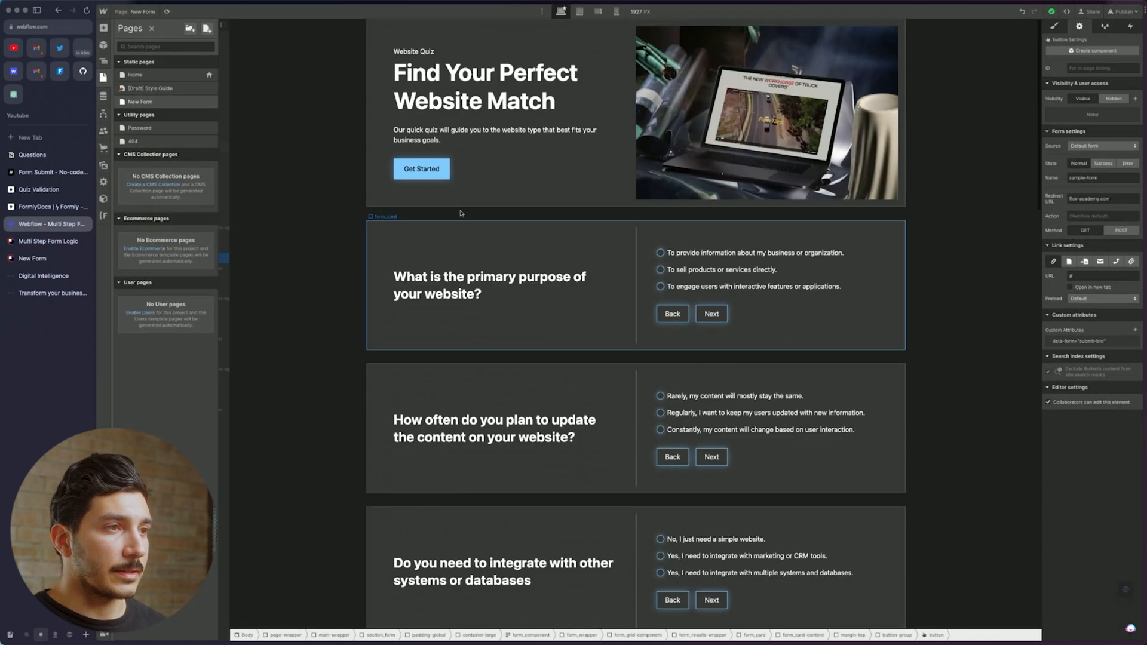
Give the Get Started button data-form="next-btn" and republish the site to the selected domain
click(422, 168)
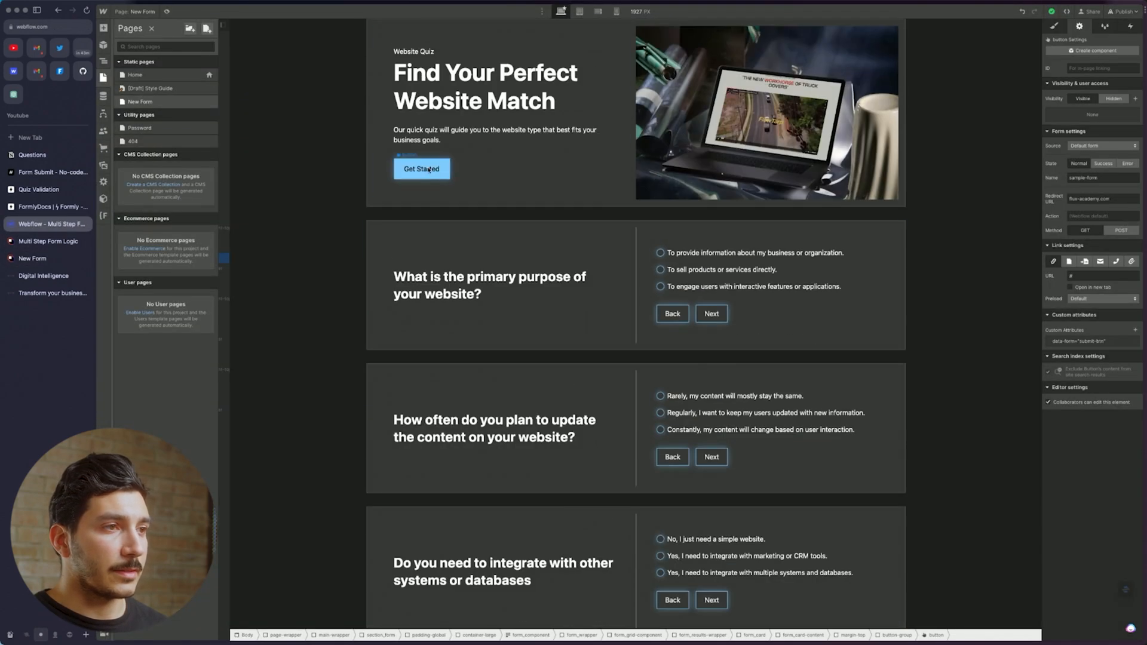
key(z)
click(1136, 329)
text(data)
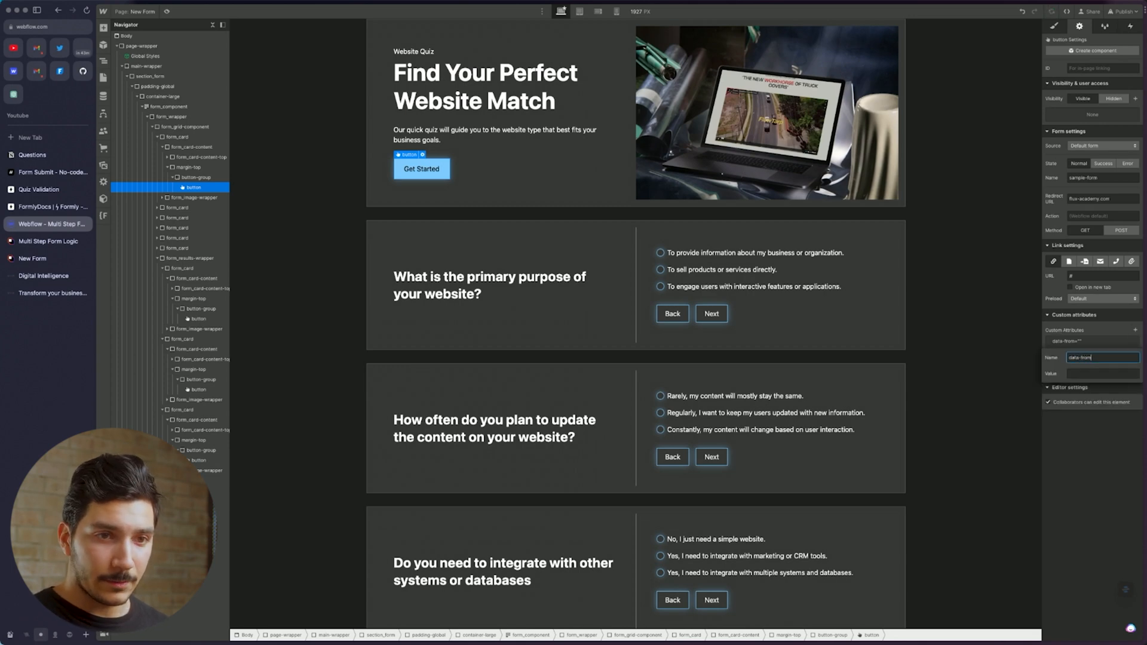
text(-form)
key(Tab)
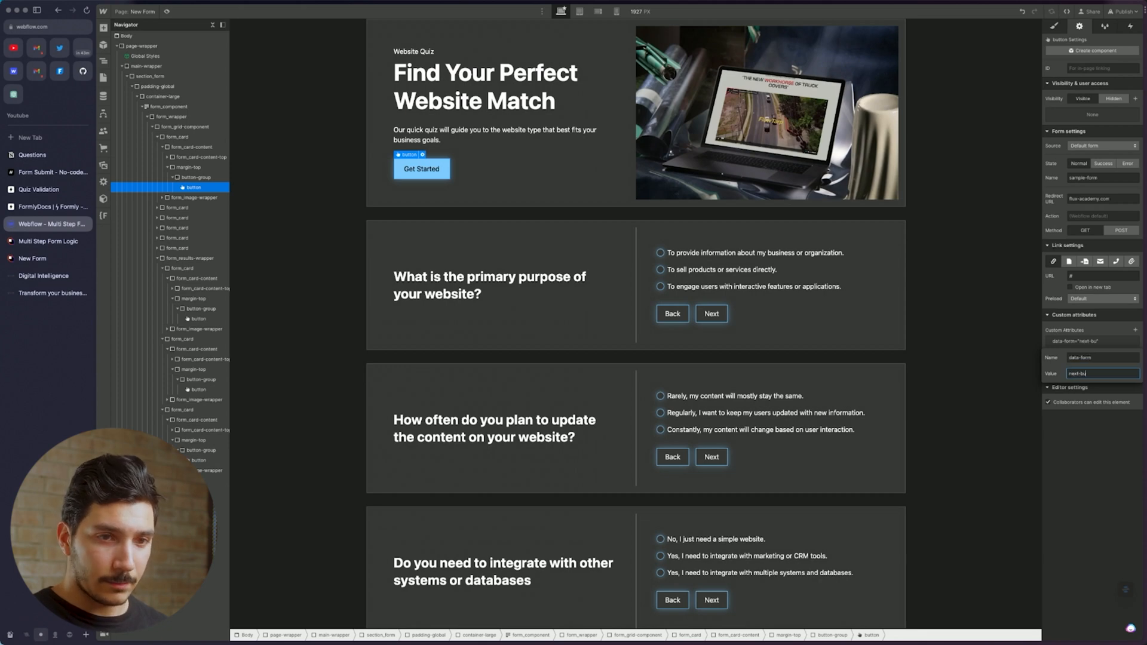
key(Return)
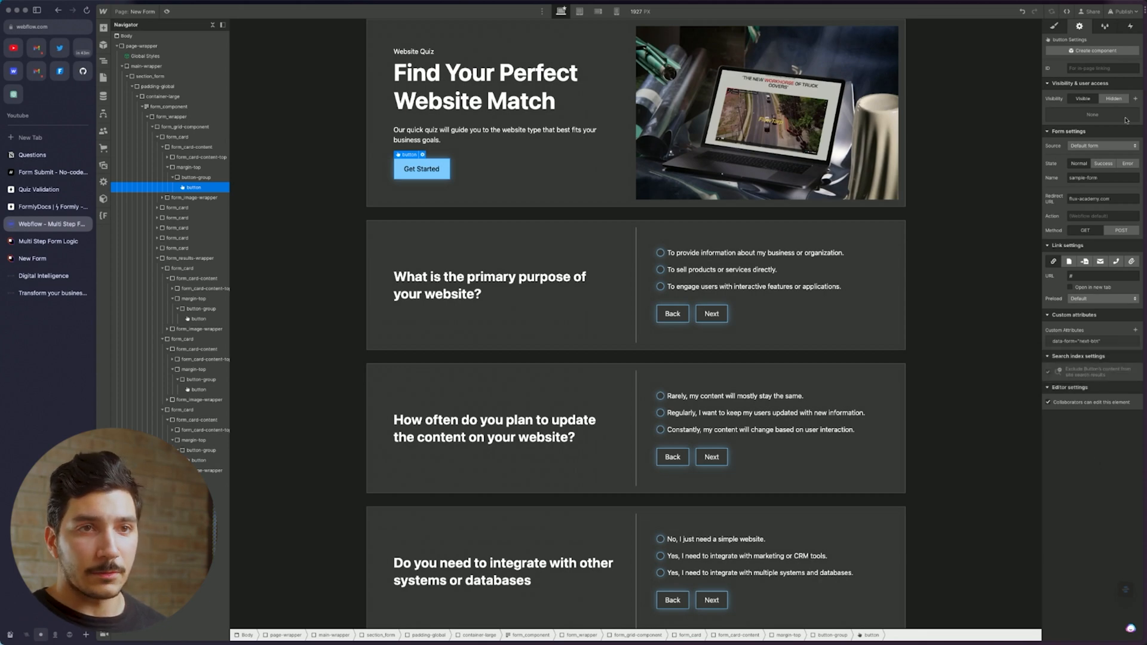
click(1122, 11)
click(1107, 155)
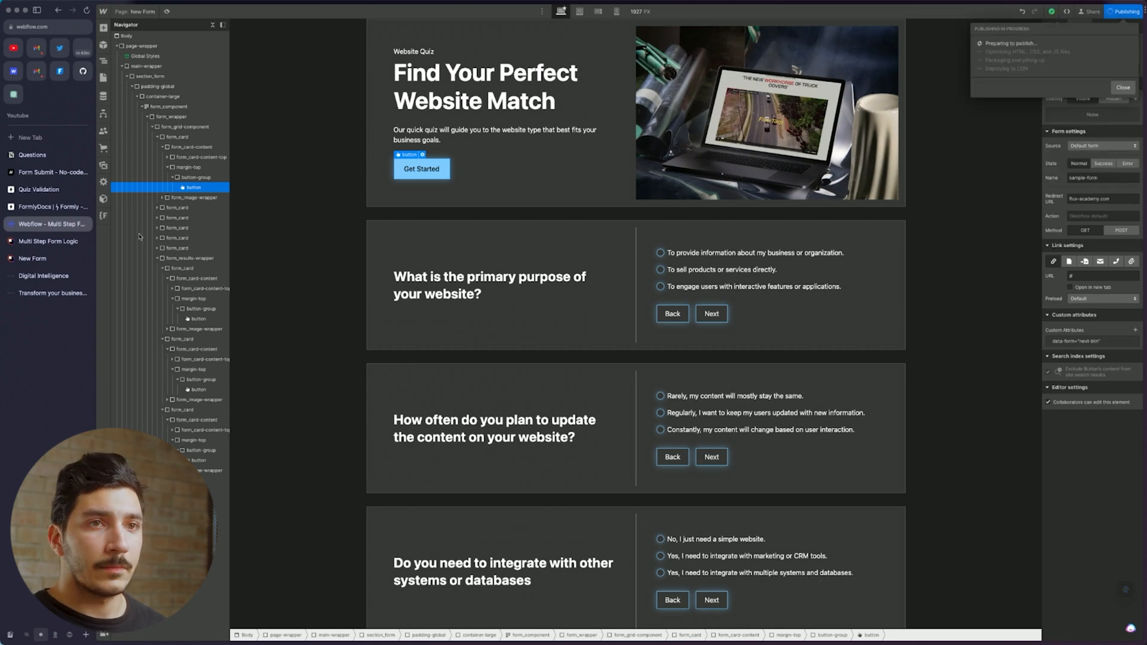
Reload the live quiz, start it, and answer purpose, update (Regularly), simple-website and advanced-features questions
click(35, 259)
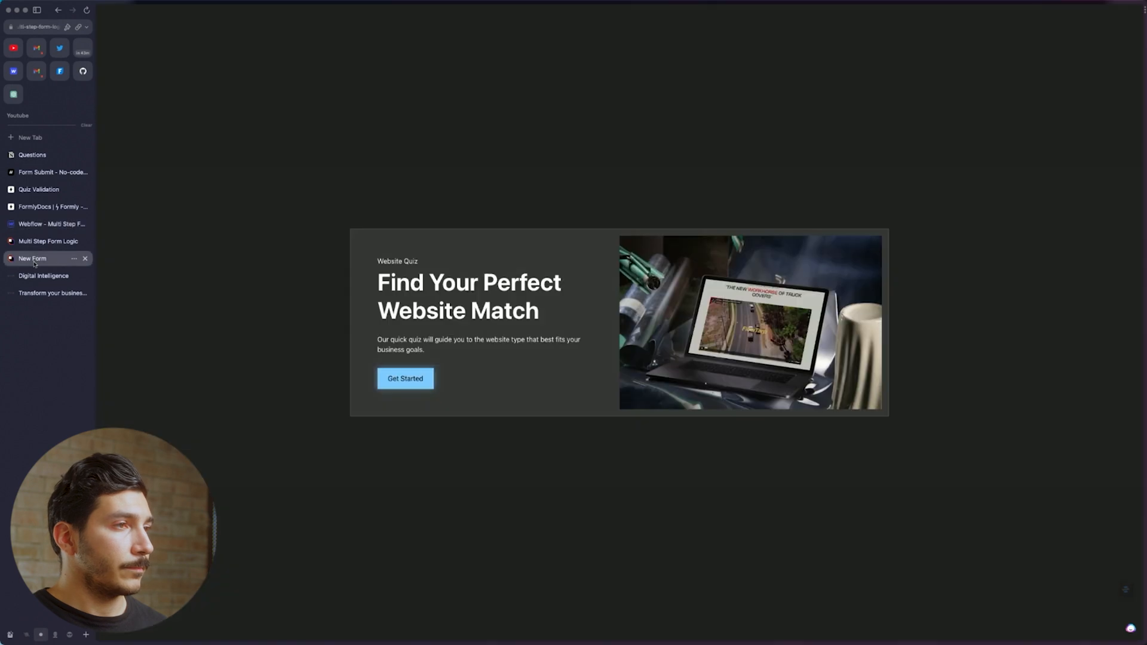
key(super+r)
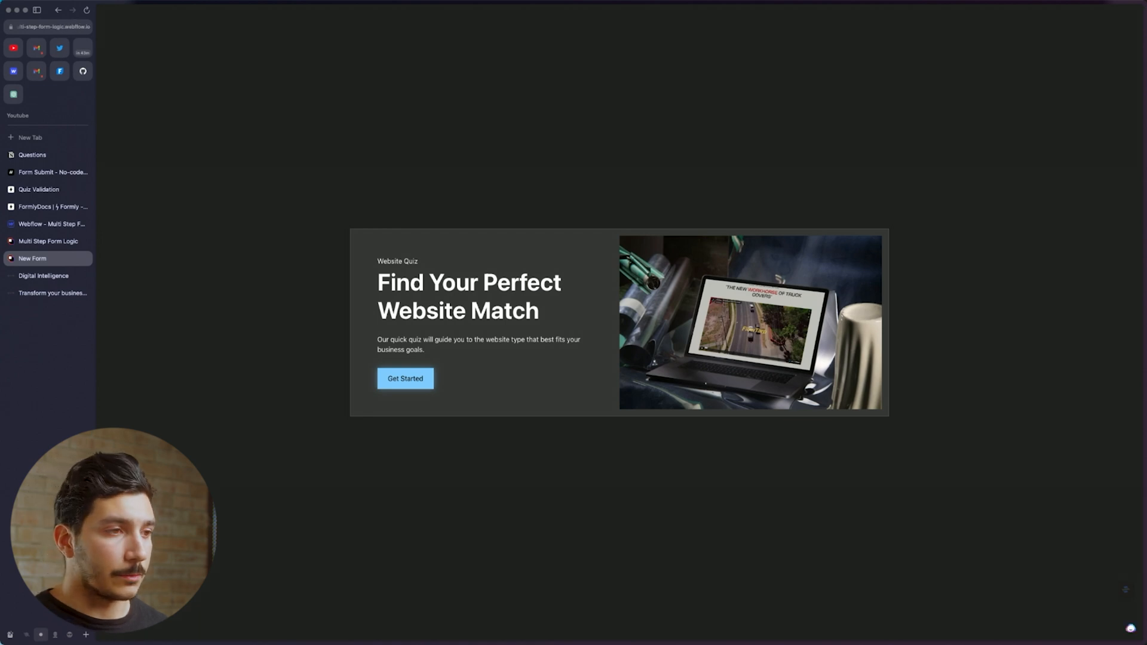
click(430, 378)
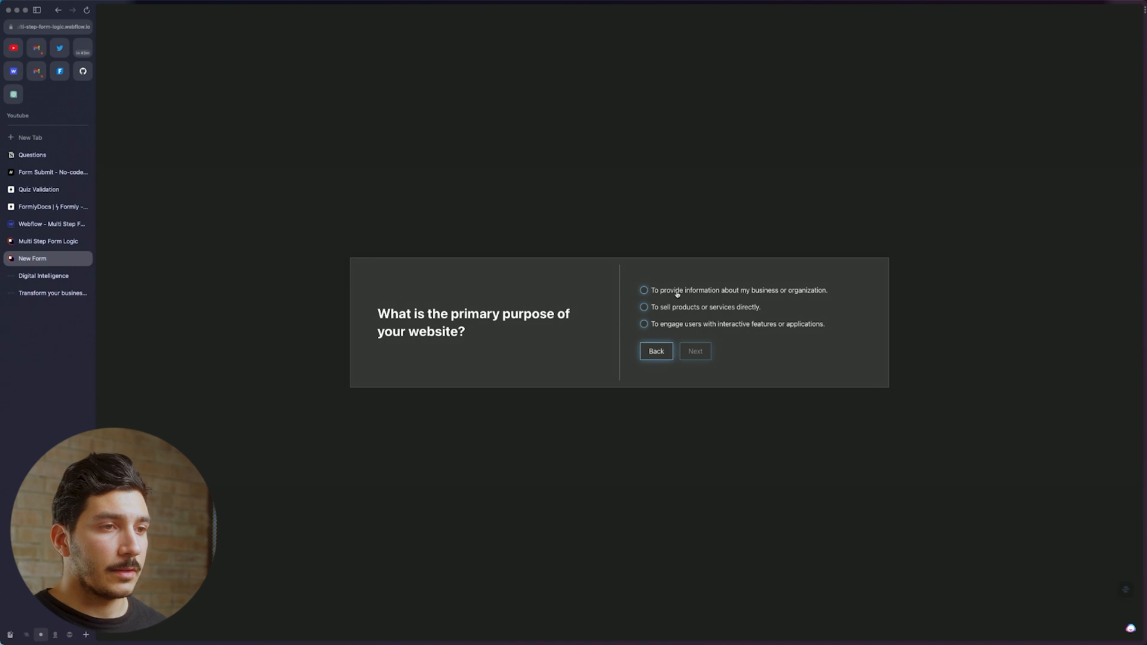
click(730, 291)
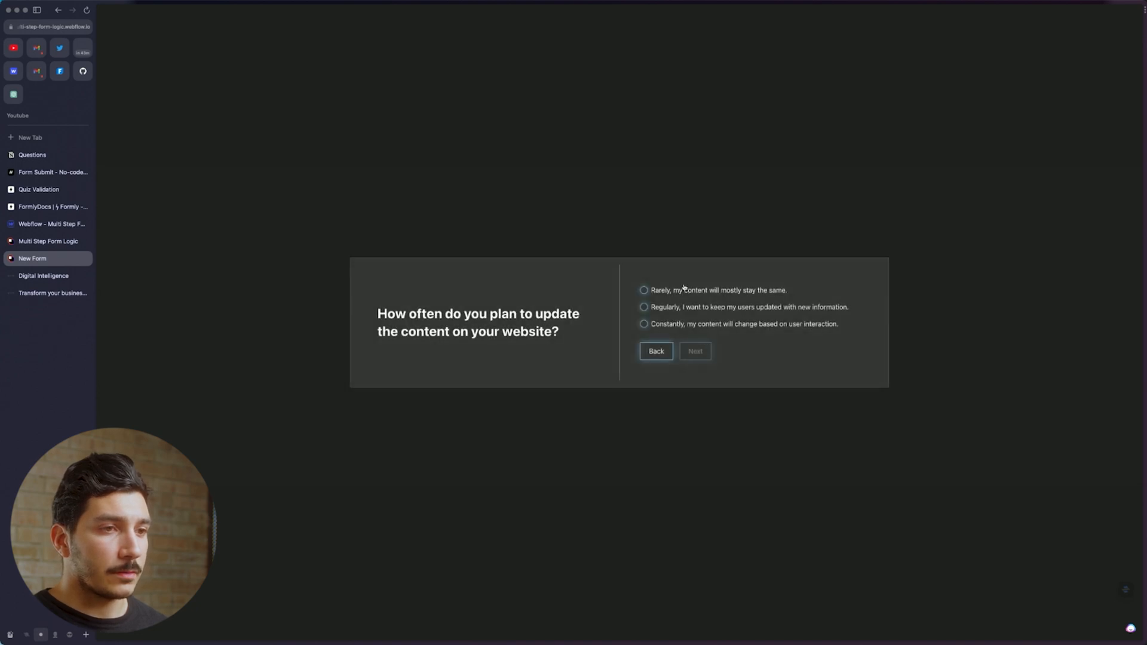
click(688, 309)
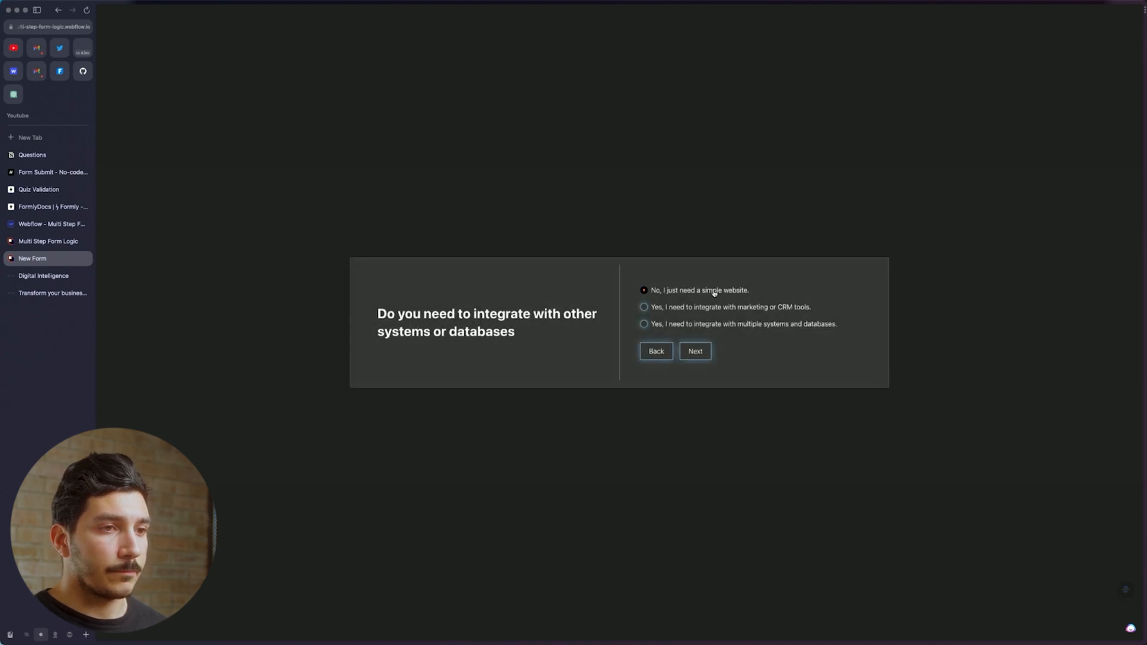
click(715, 306)
click(714, 284)
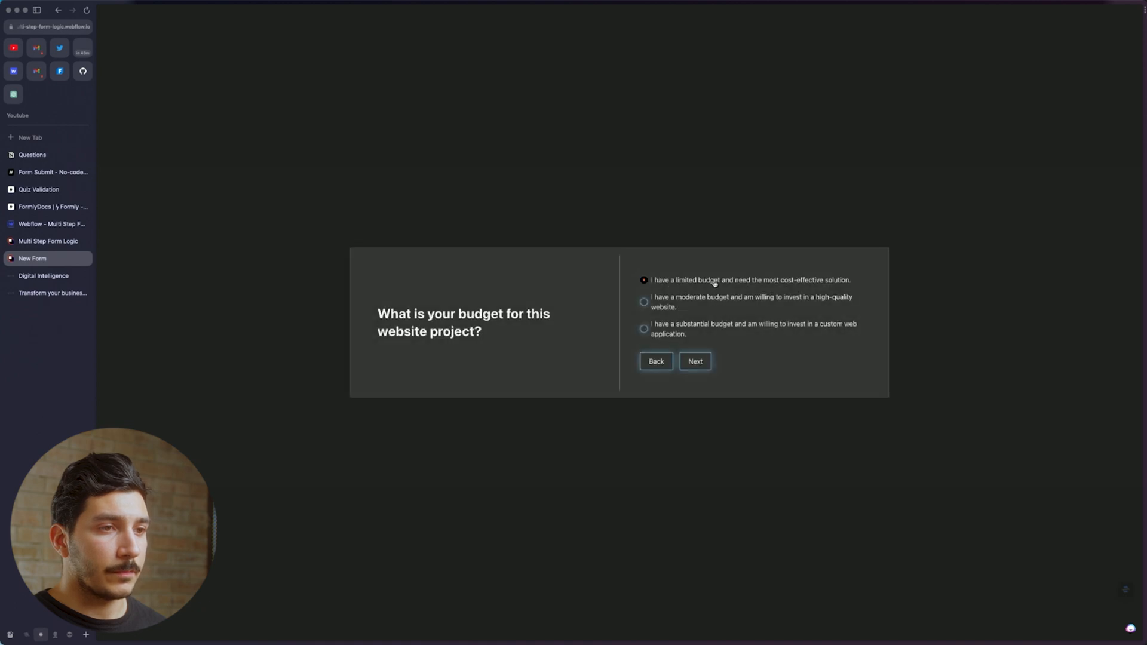